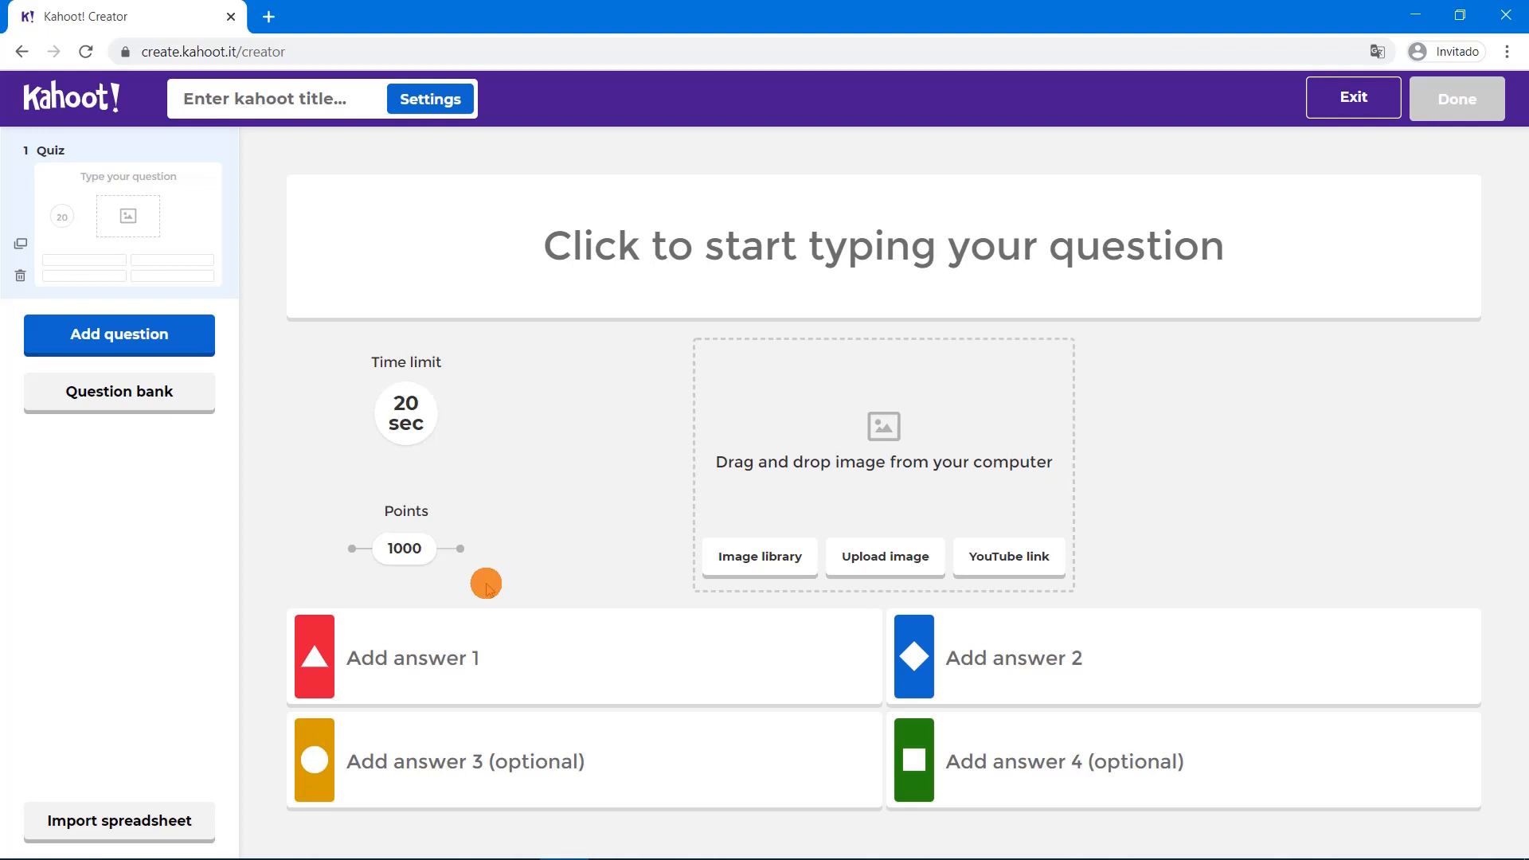
Open the kahoot's settings and set its title to "Test de energía"
click(300, 102)
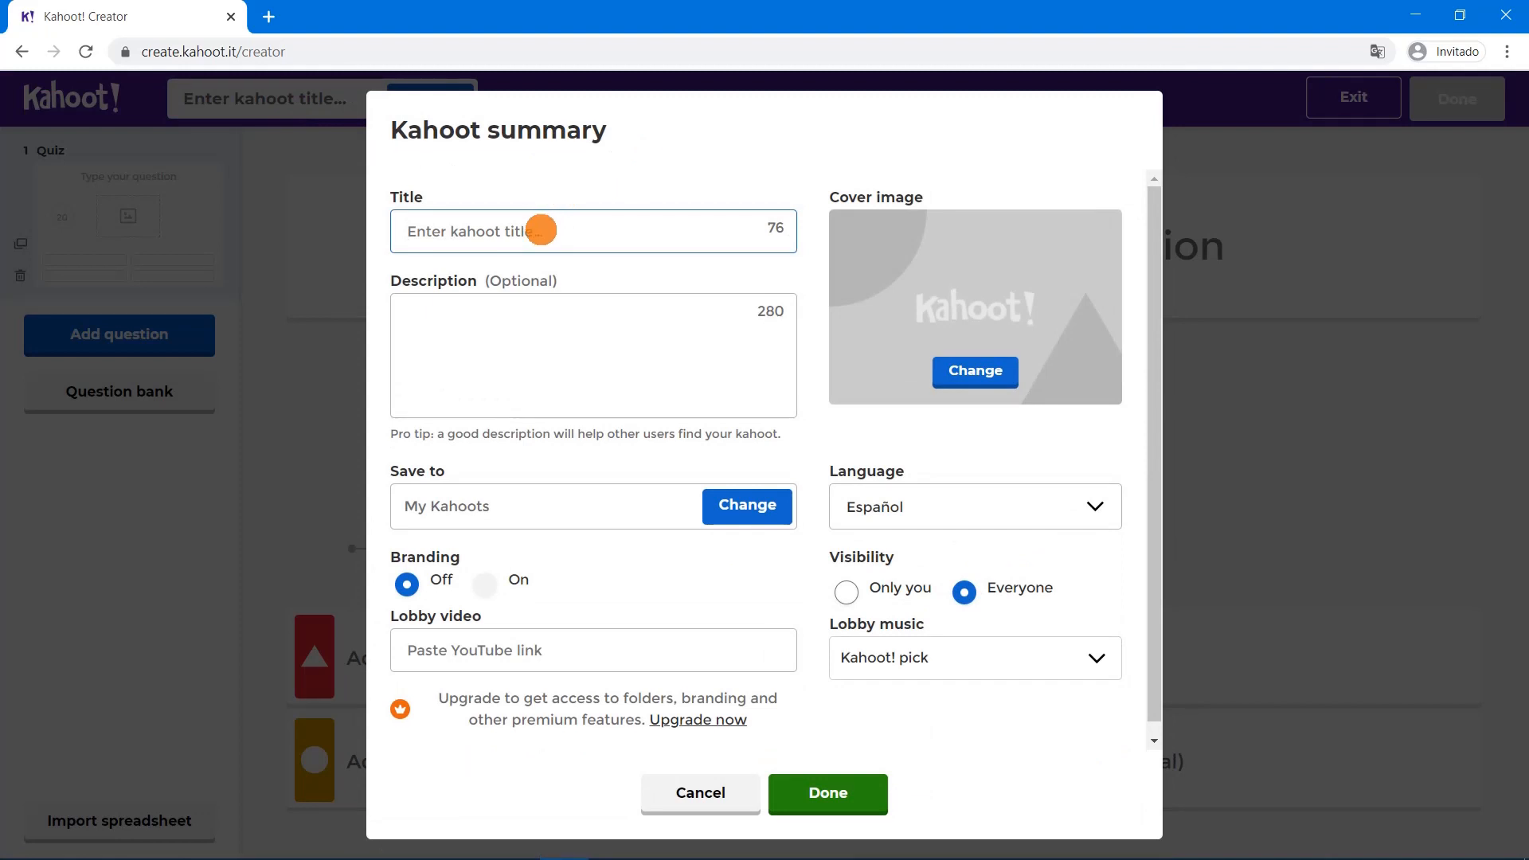
text(T)
text(est de prueba de energía)
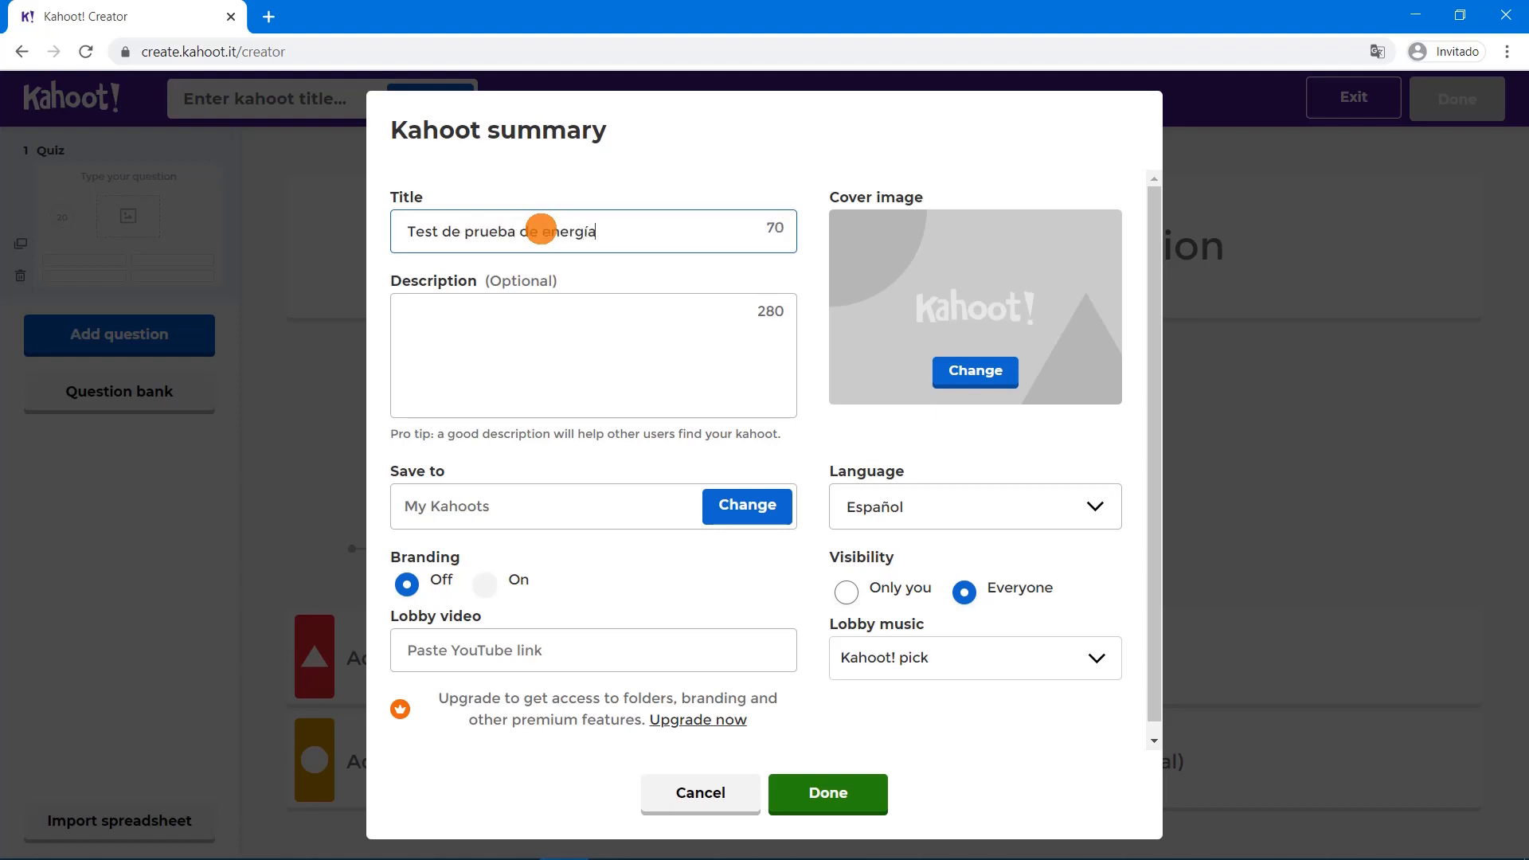
drag(442, 232, 513, 231)
key(BackSpace)
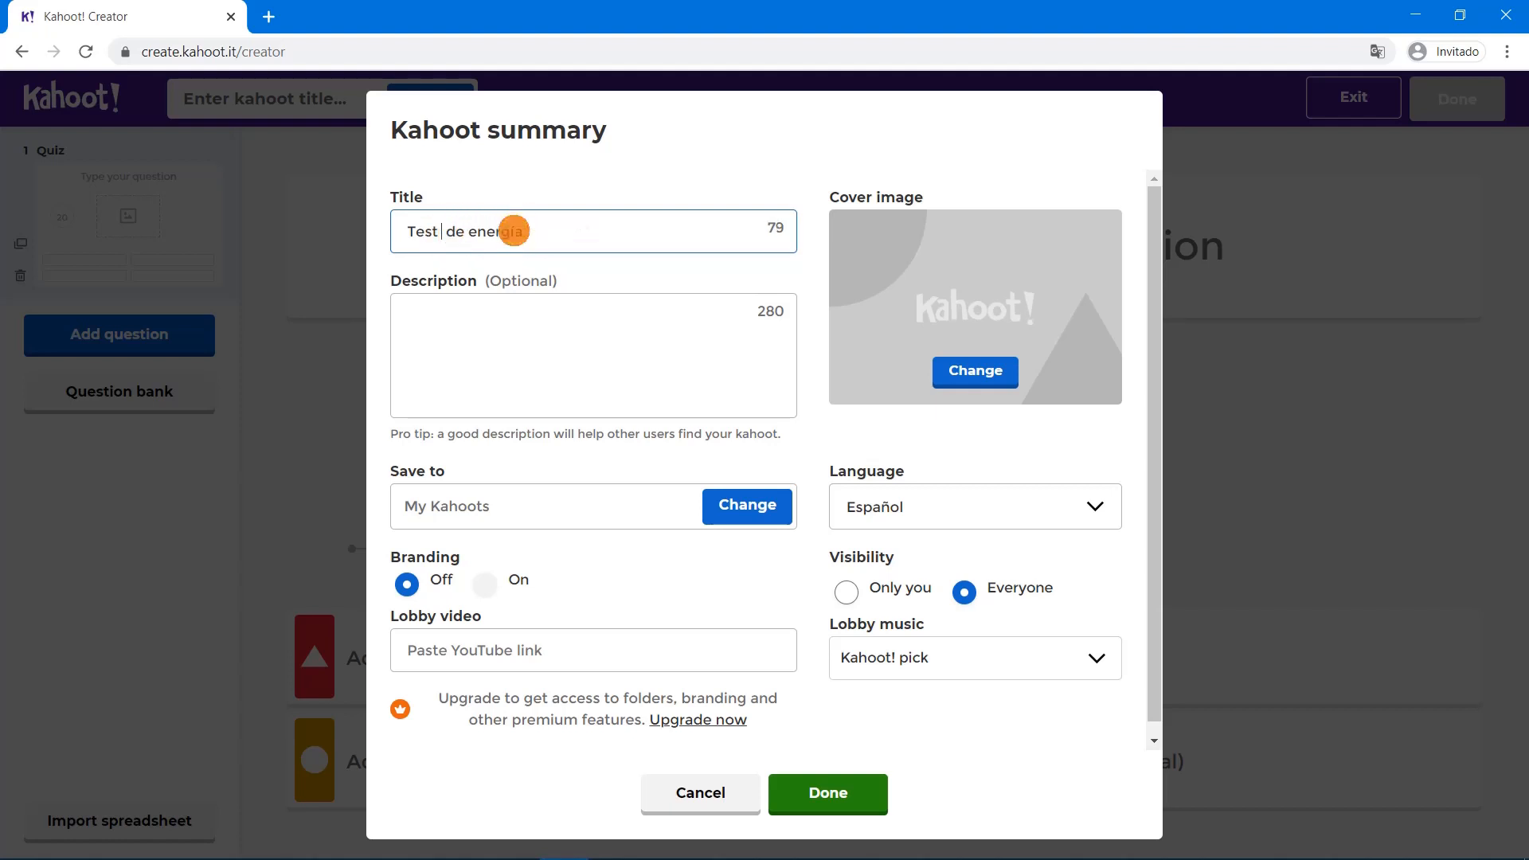
key(BackSpace)
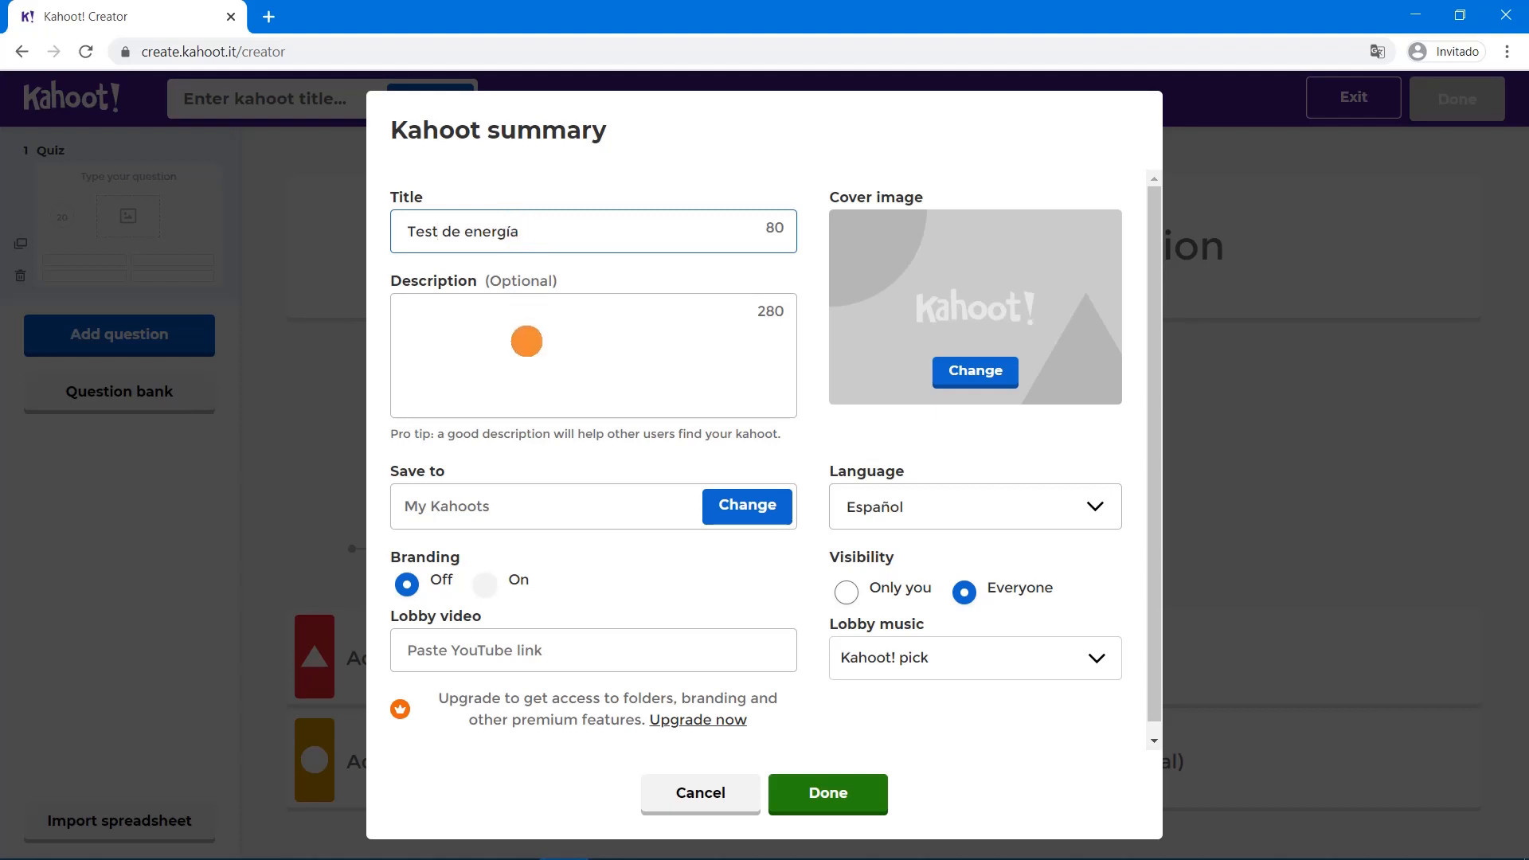
Enter the description "Test acerca del uso de la energía"
click(527, 341)
text(Tes)
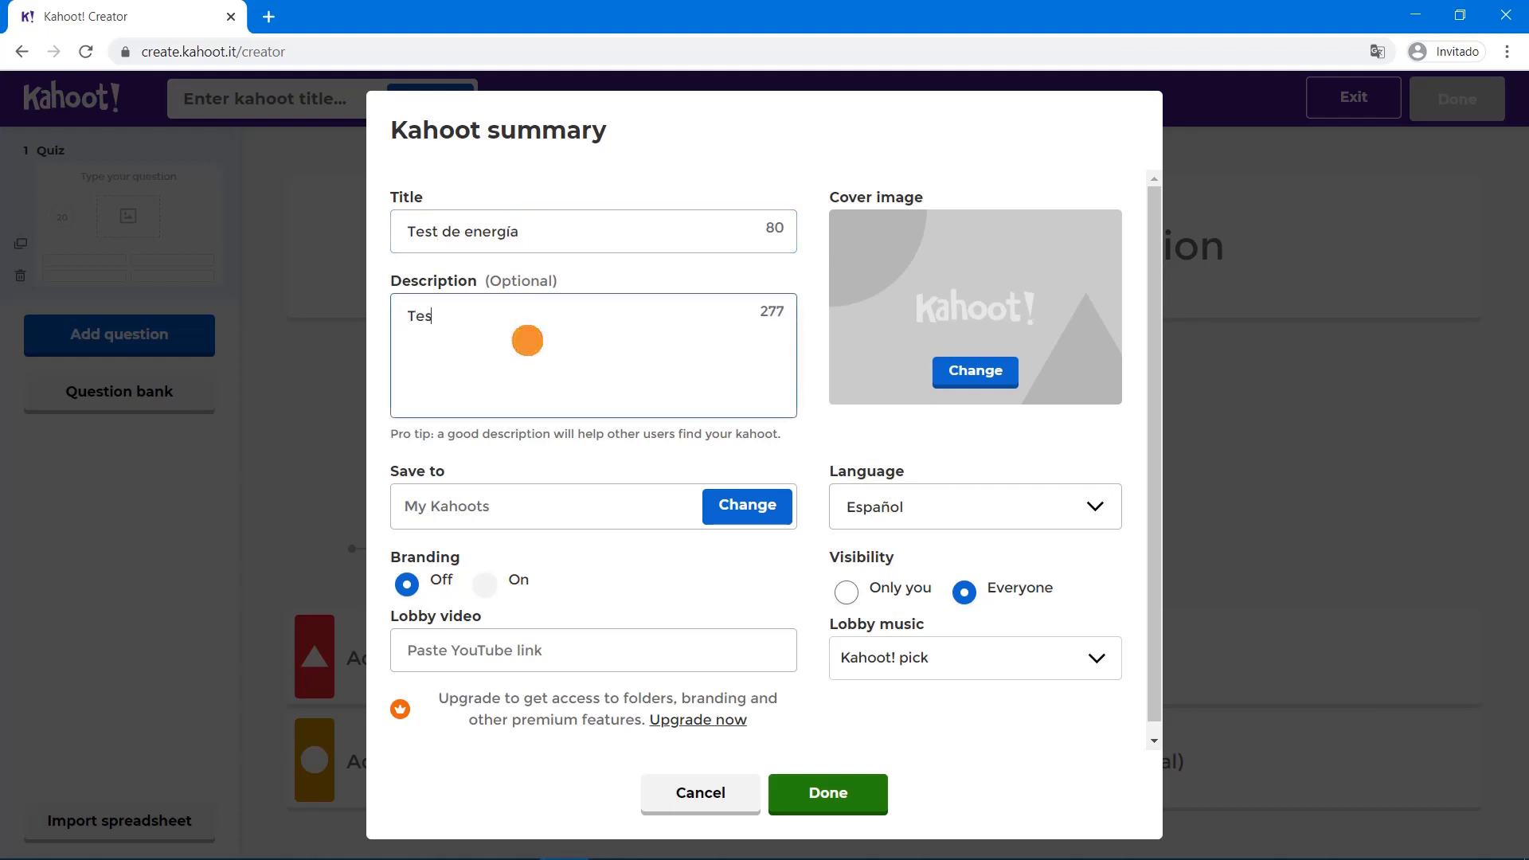
text(t acerca del uso de la ener)
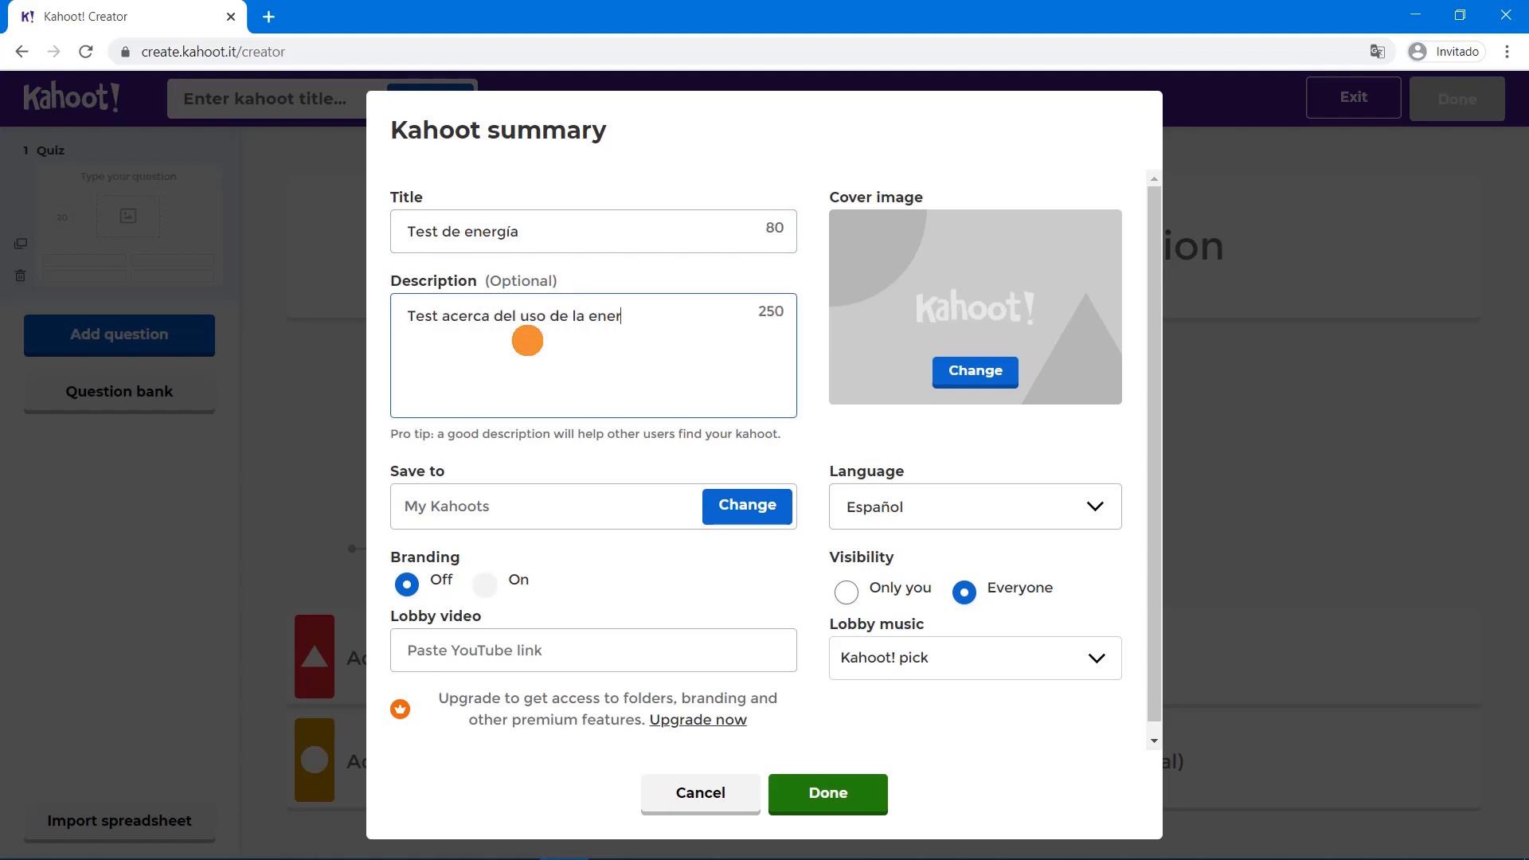
text(gía)
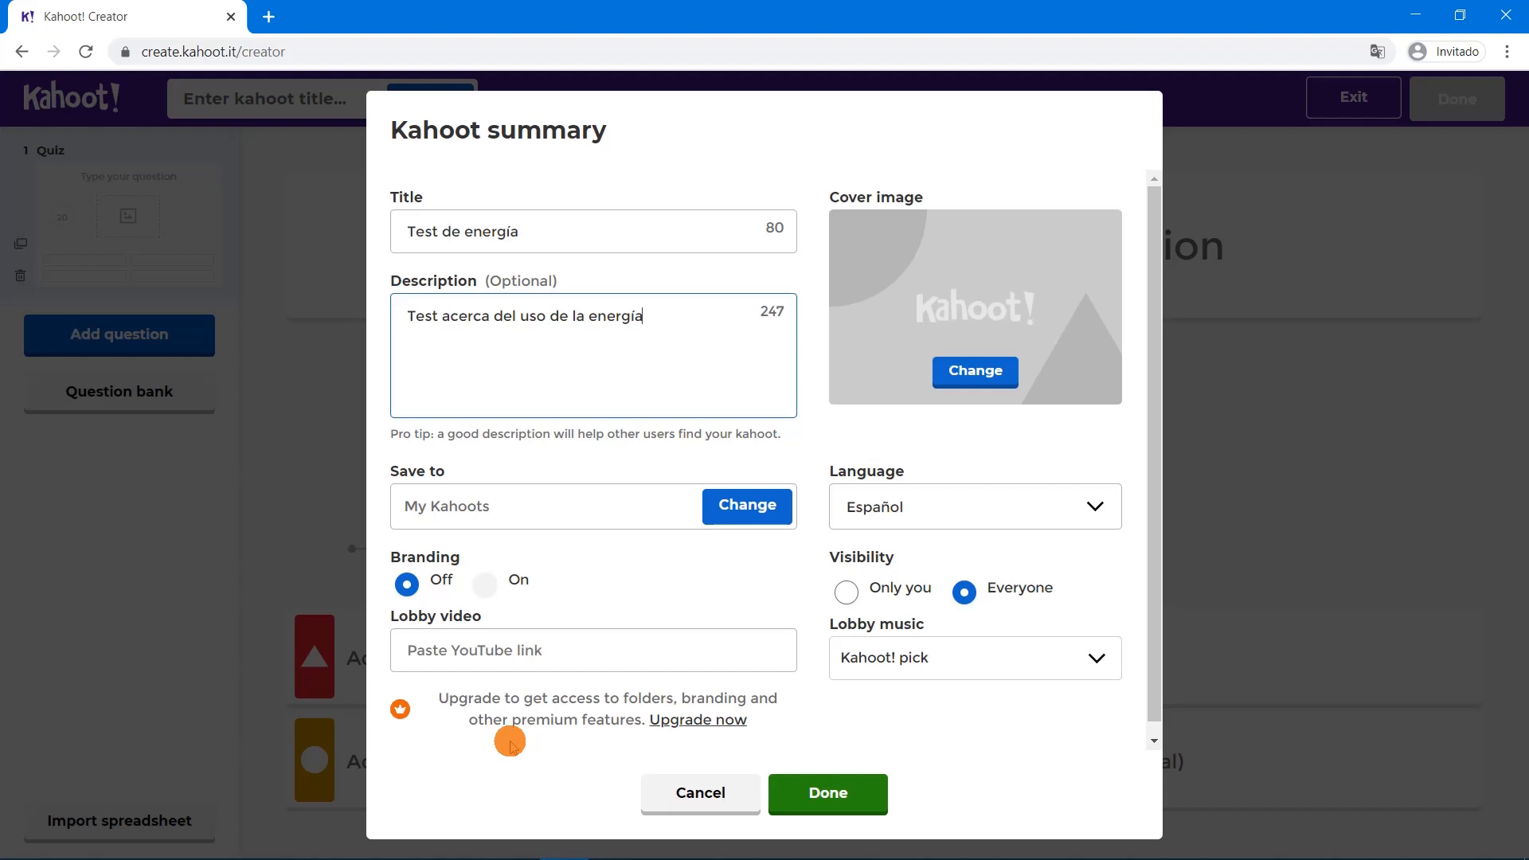
Upload eolica.jpg from the Ejercicios folder inside Desktop > 2020-3 as the cover image
click(959, 319)
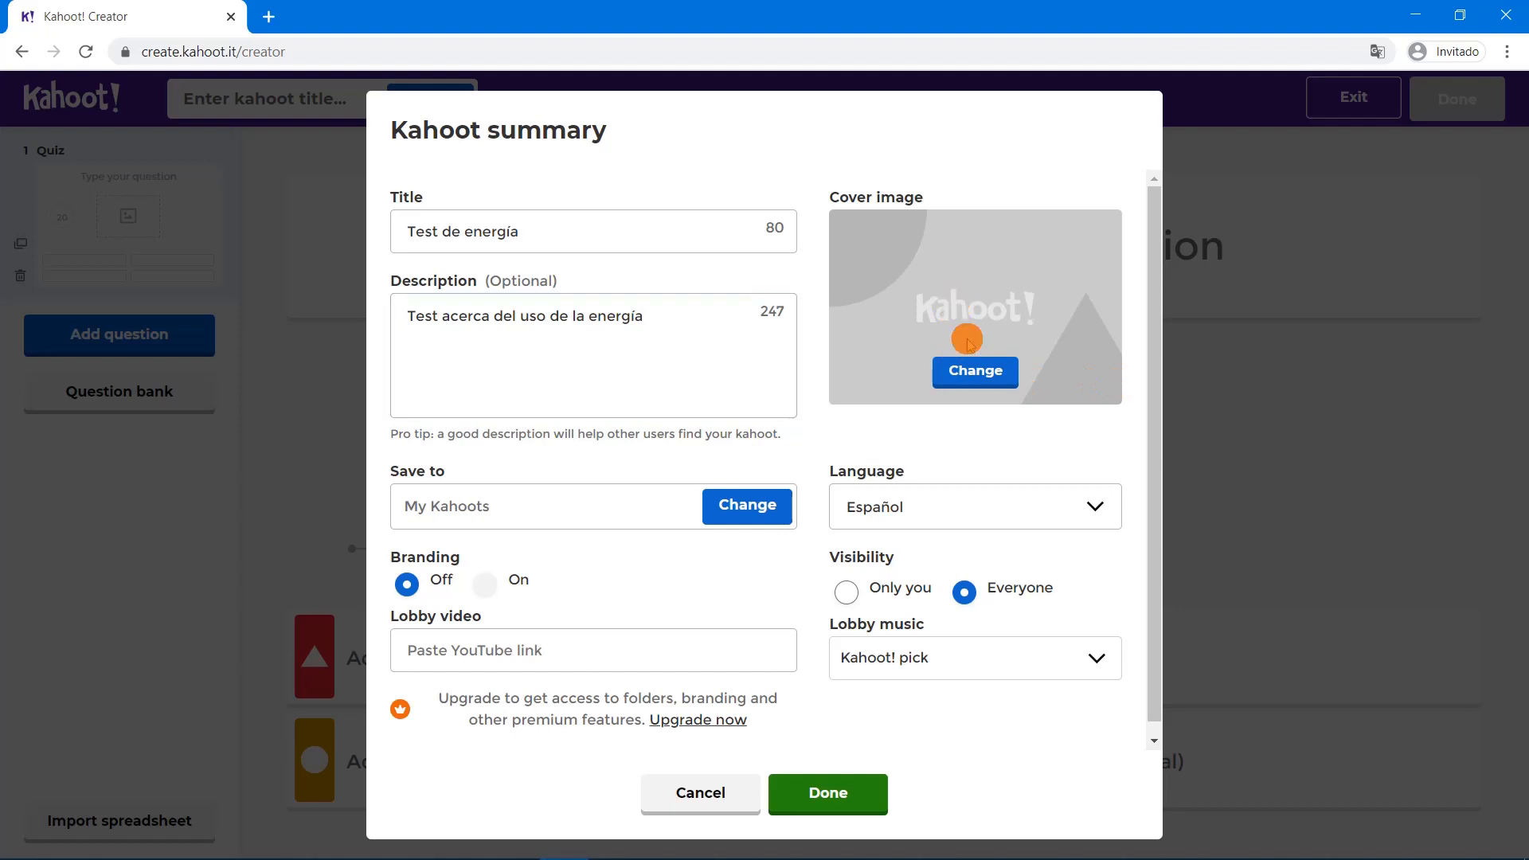
click(975, 371)
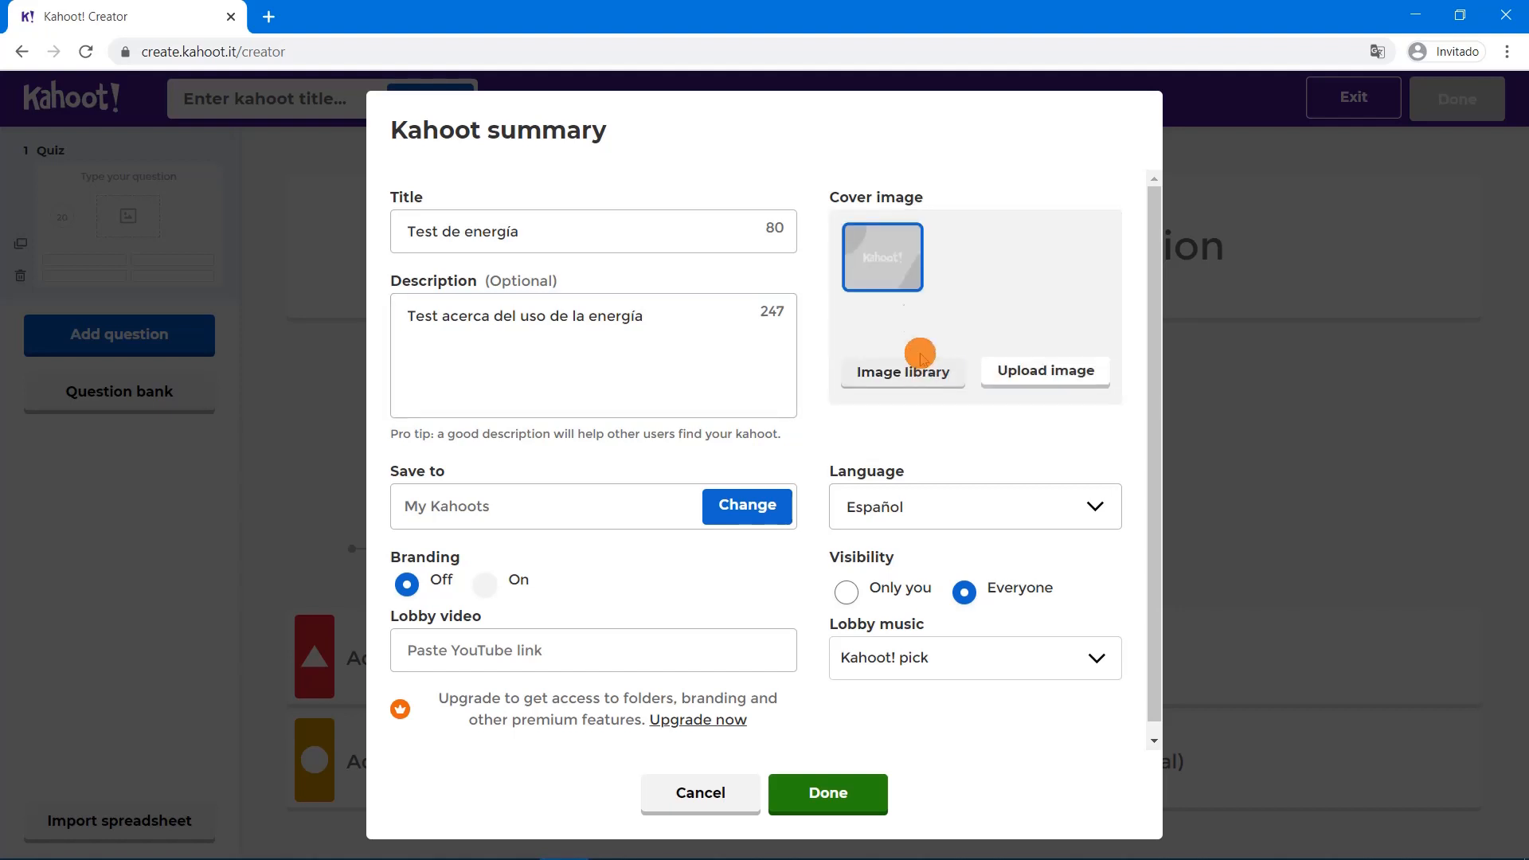
click(1028, 374)
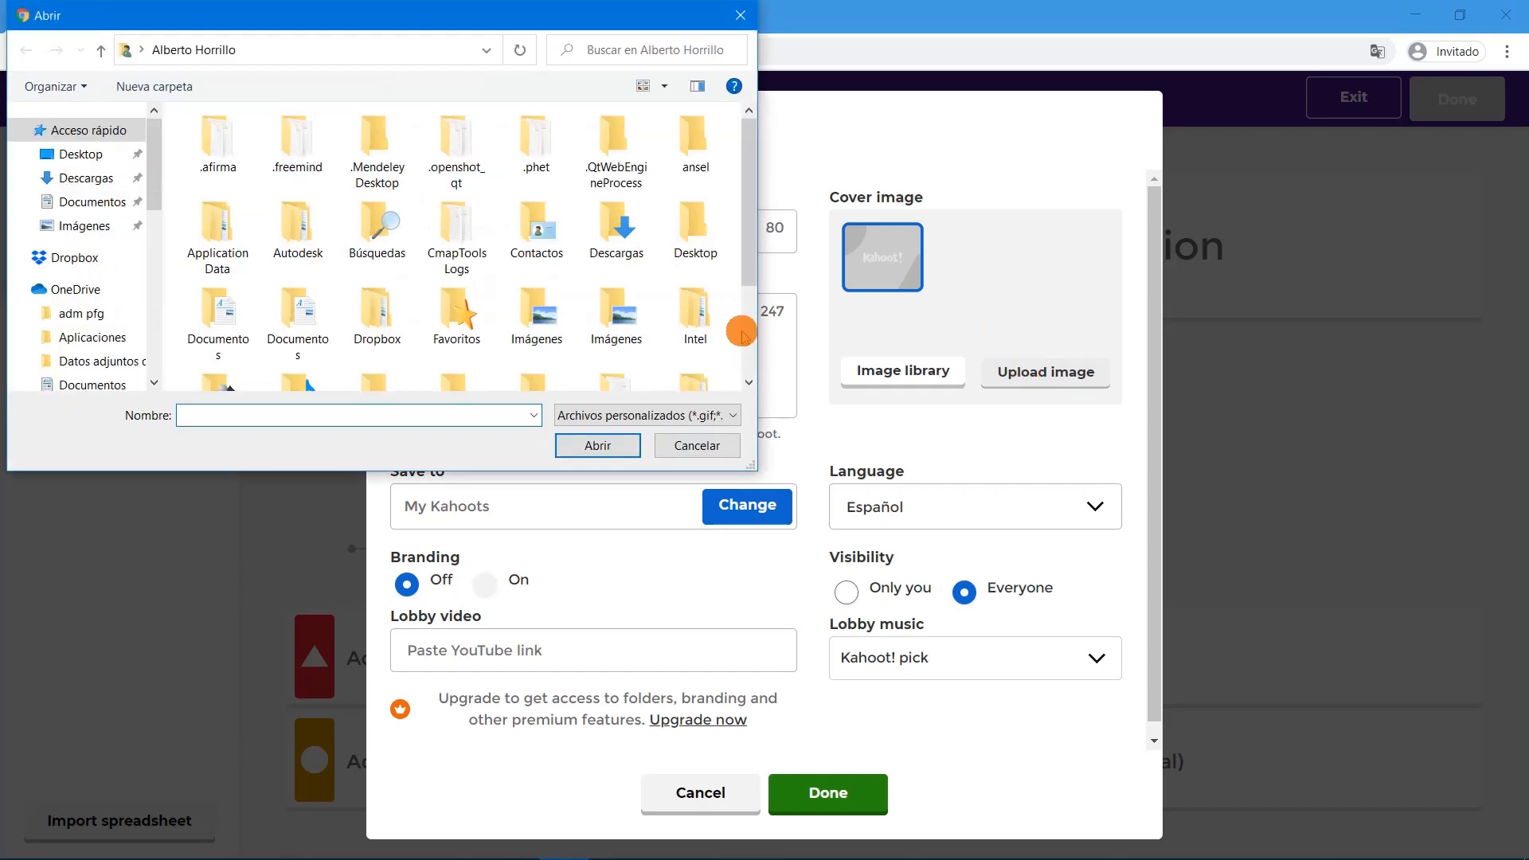
click(89, 153)
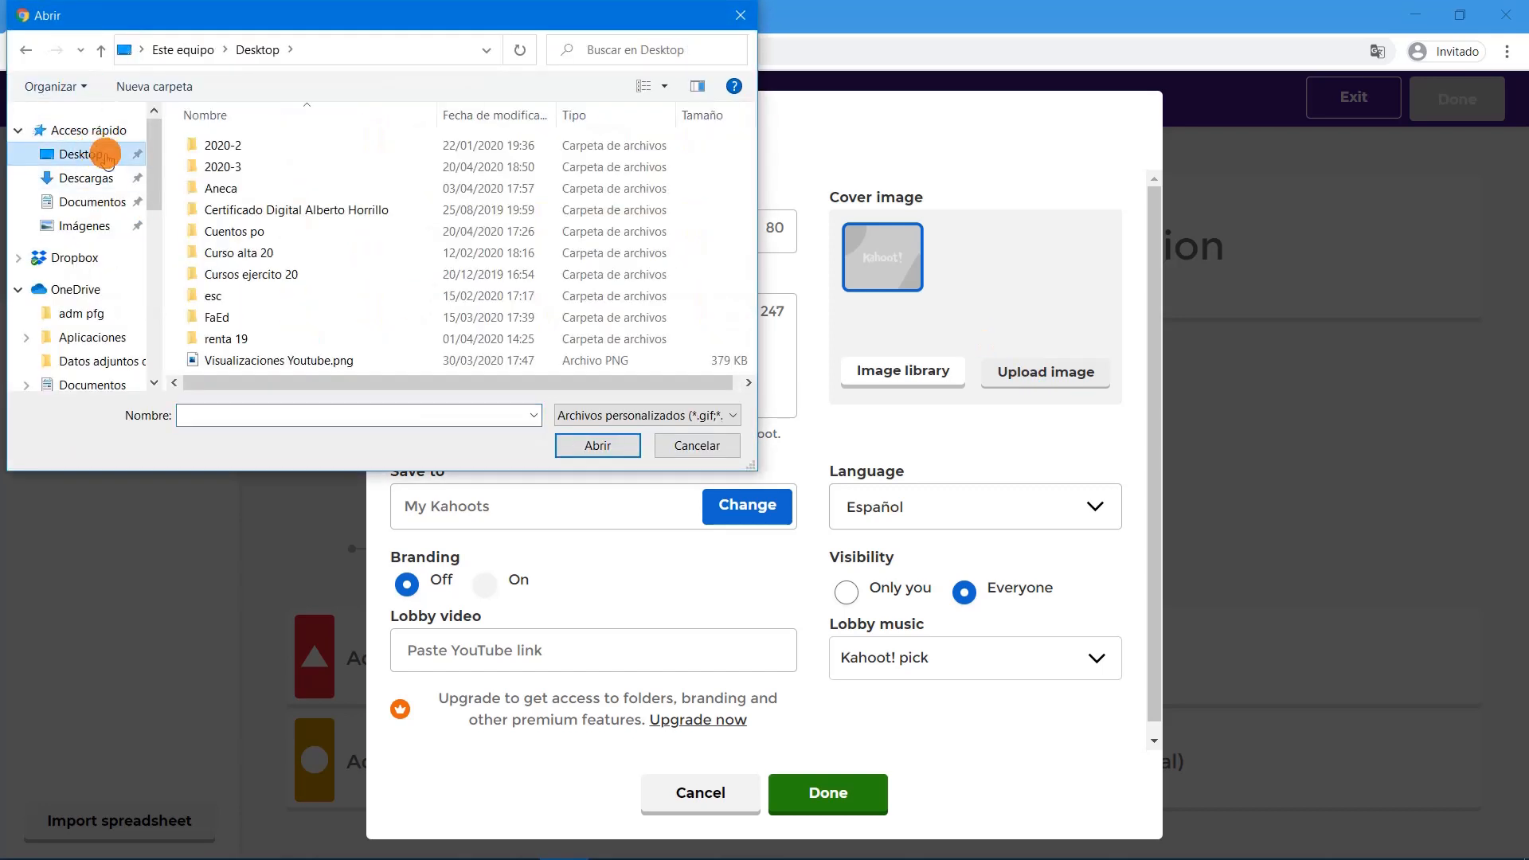
double_click(212, 160)
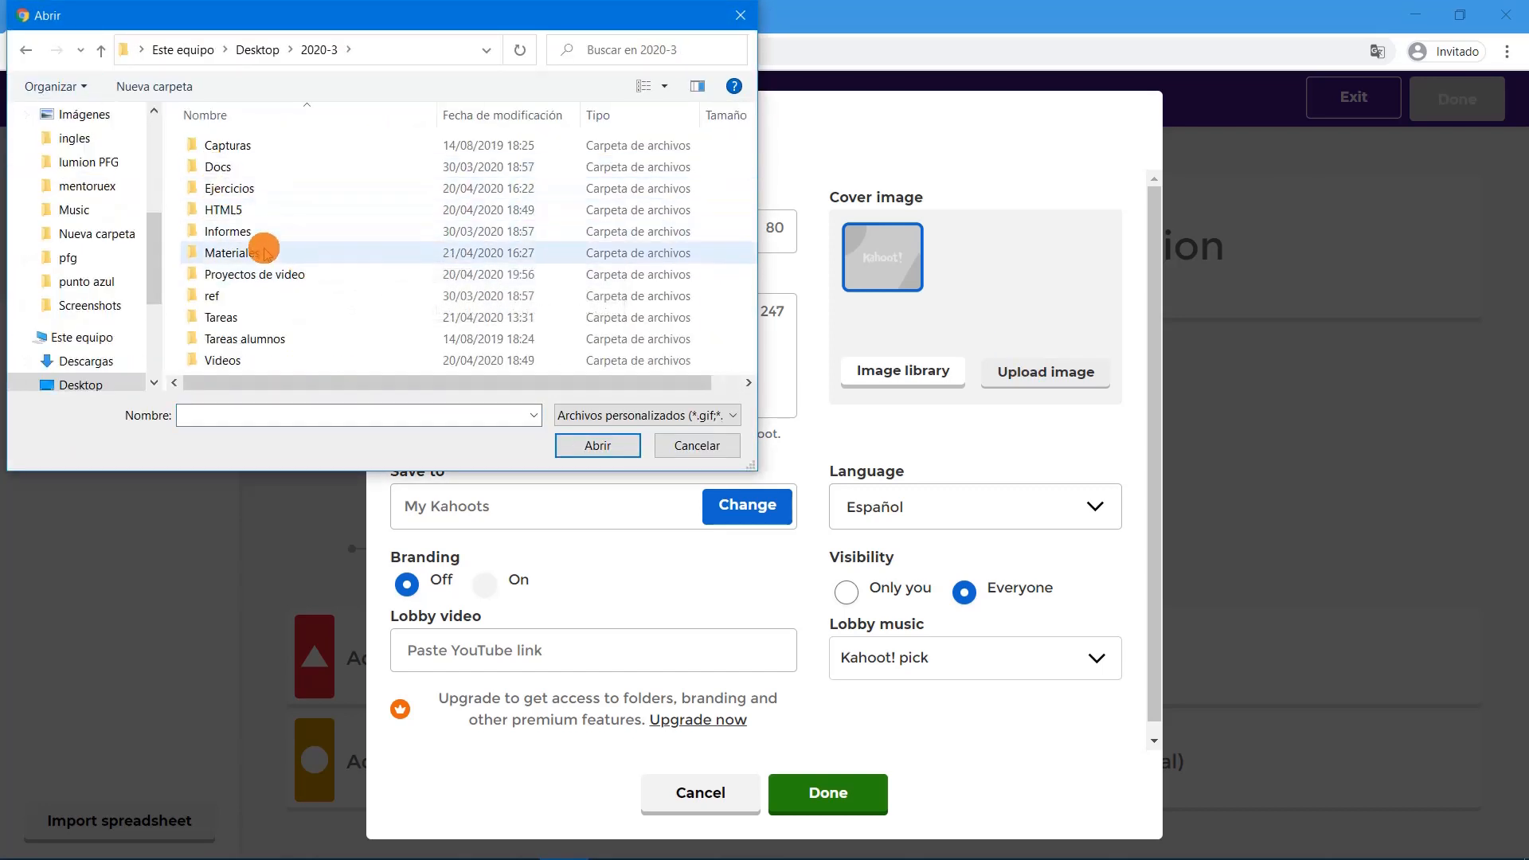
double_click(243, 189)
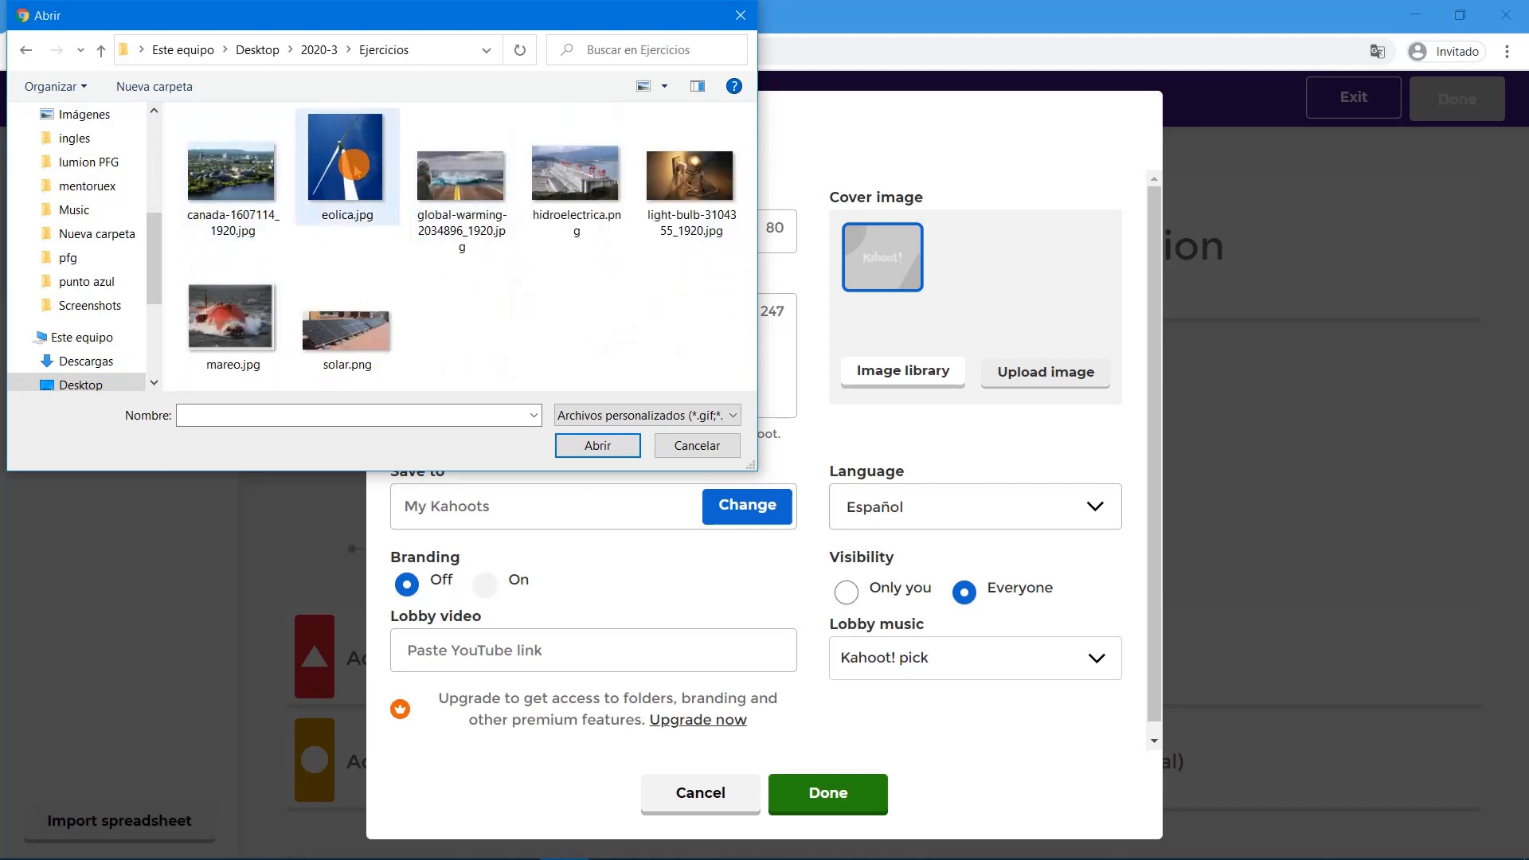
double_click(355, 170)
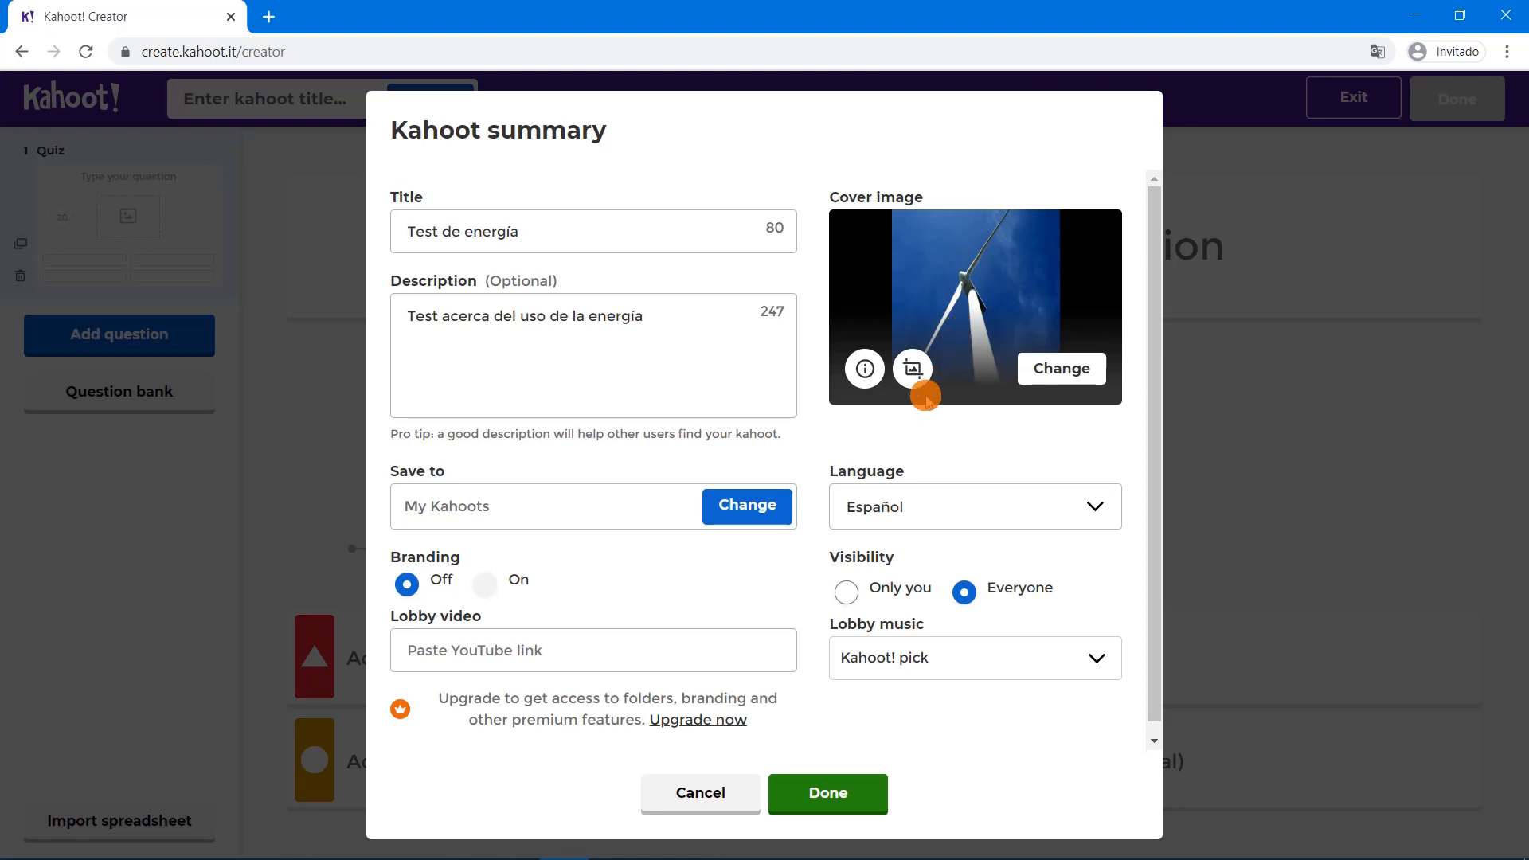
Set the cover image to the sparking electric cable picture from the image library's Science & Technology category
click(1058, 369)
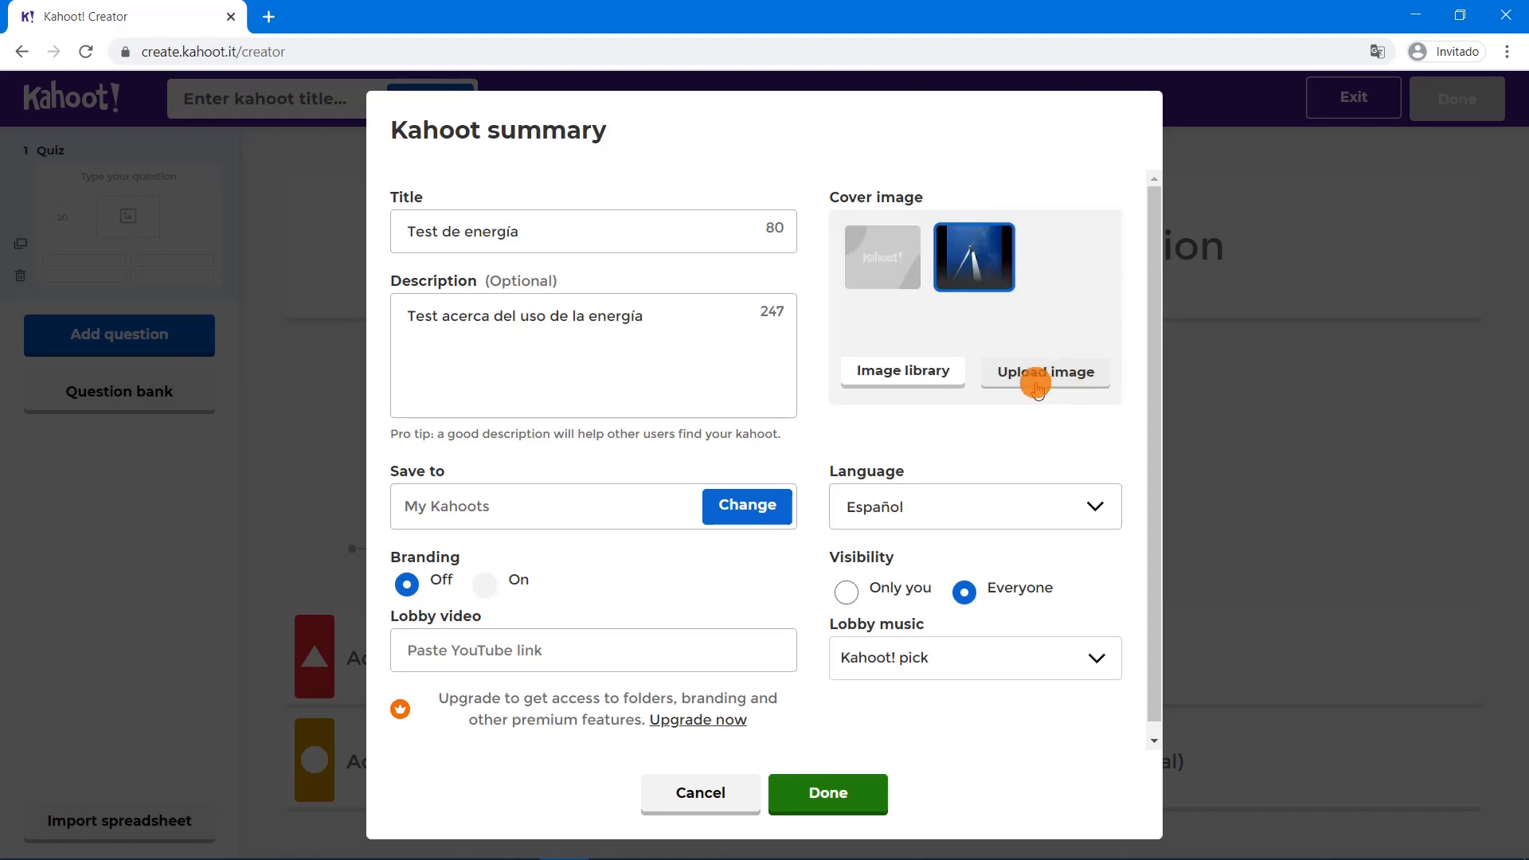
click(882, 381)
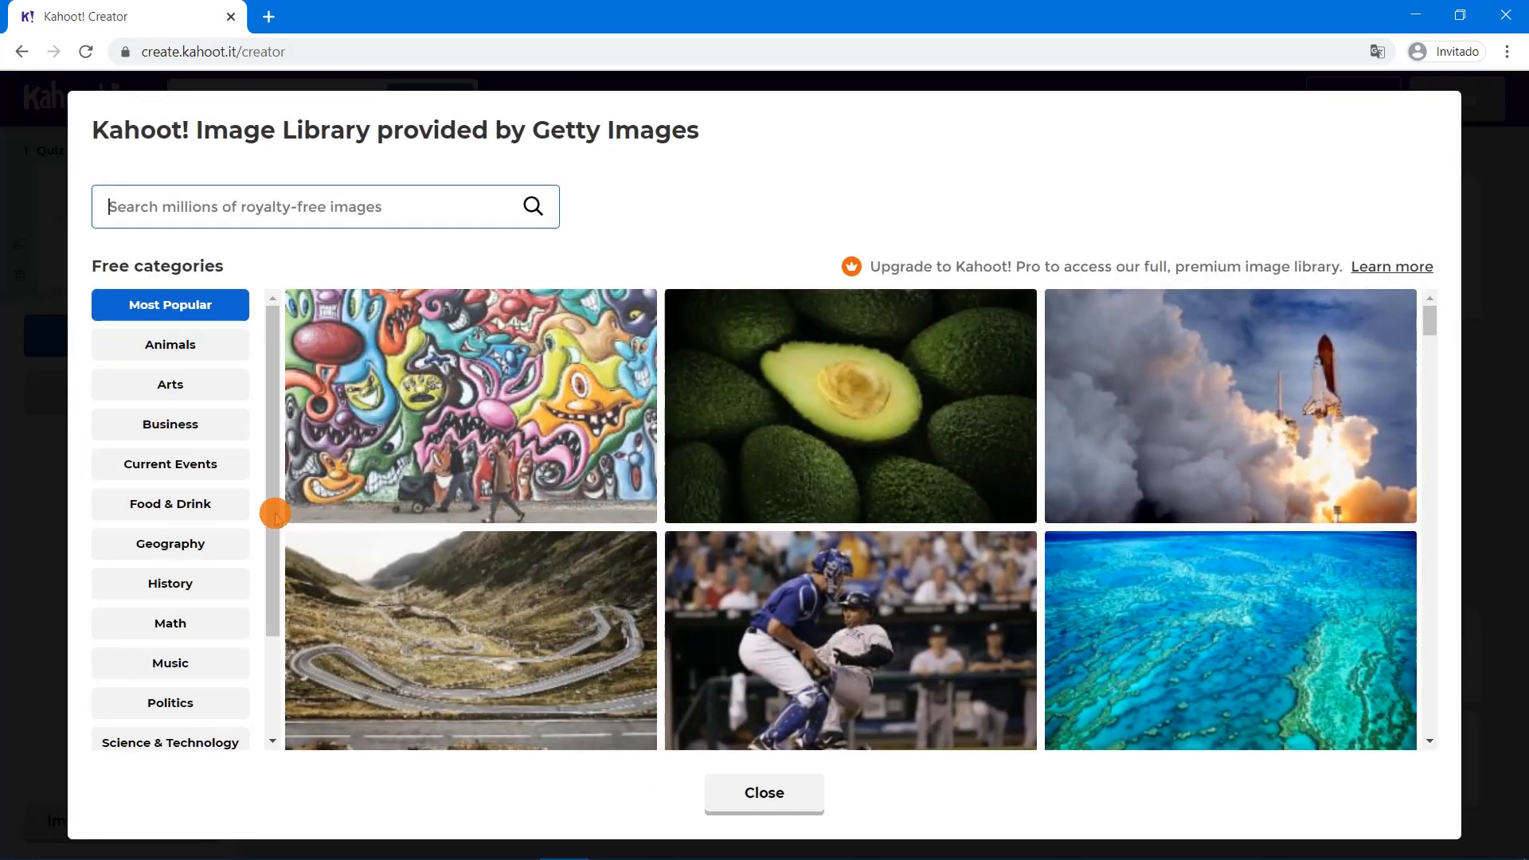
scroll(171, 541, down, 3)
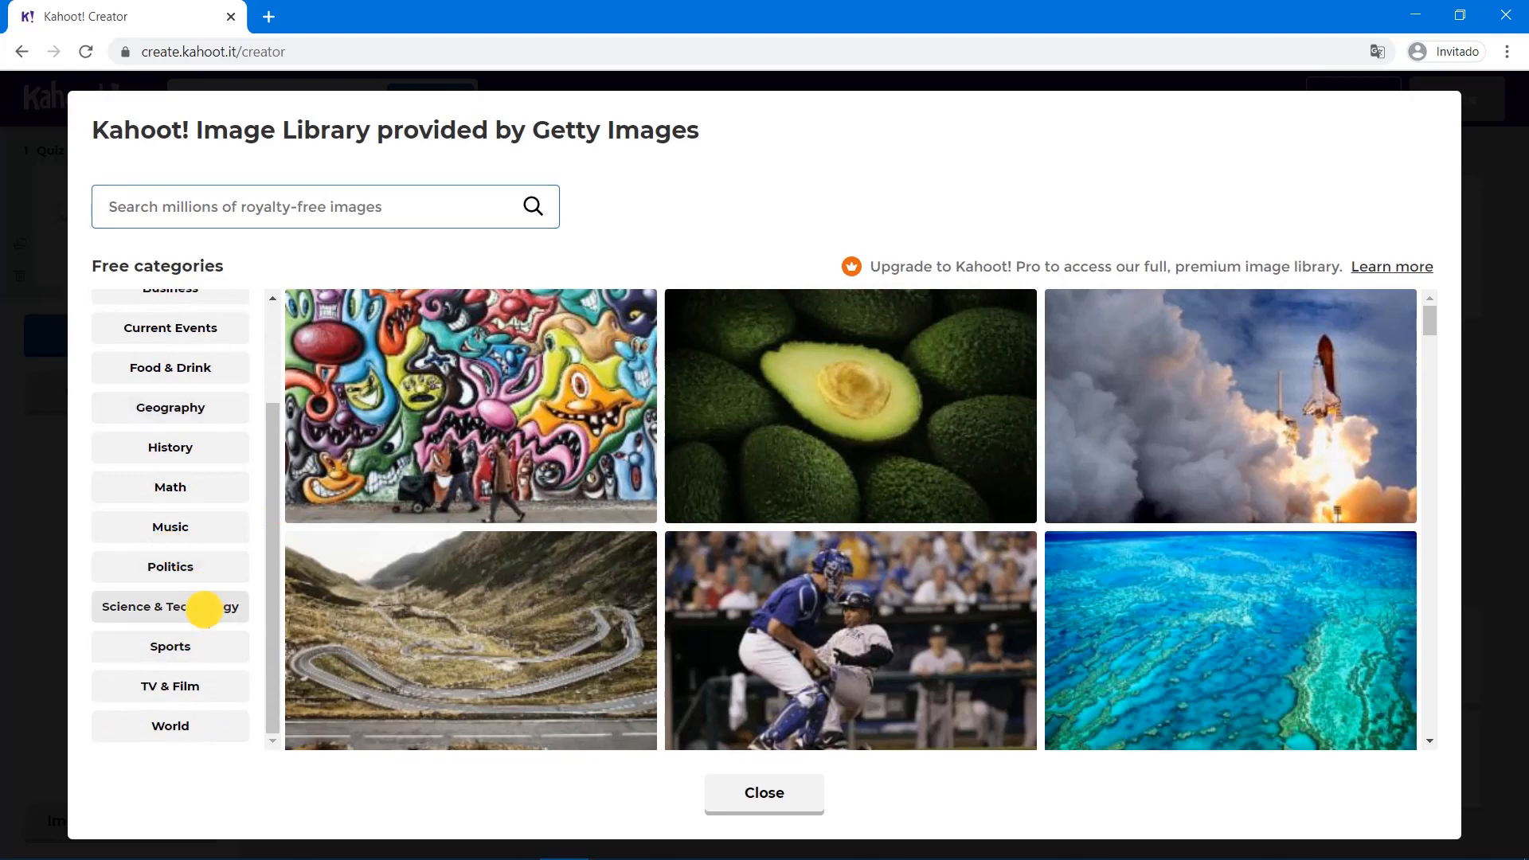
click(204, 607)
scroll(410, 509, down, 5)
scroll(414, 516, down, 10)
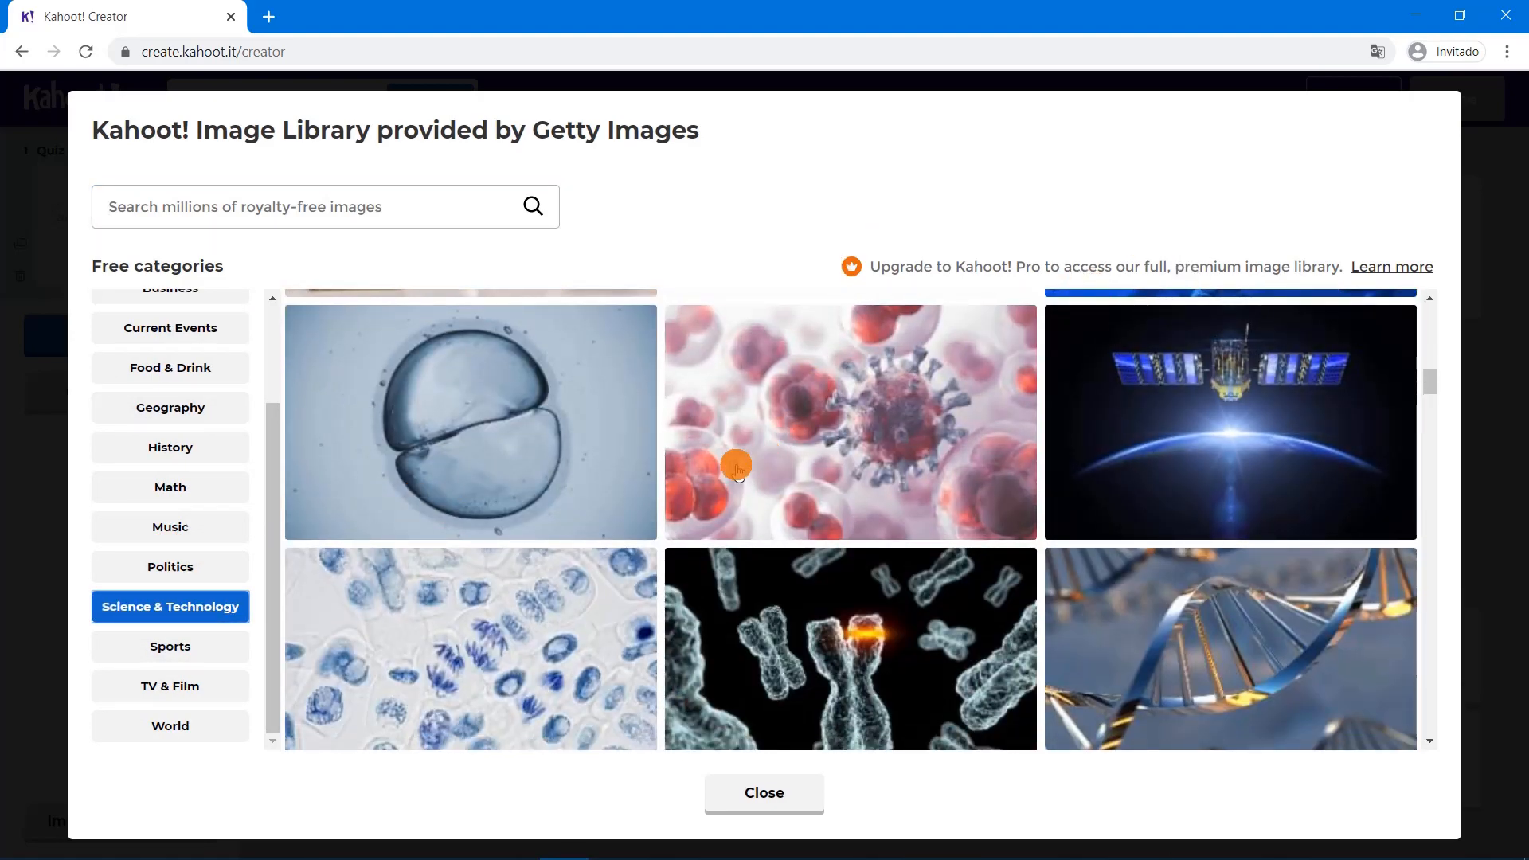
scroll(737, 471, down, 5)
scroll(737, 472, down, 8)
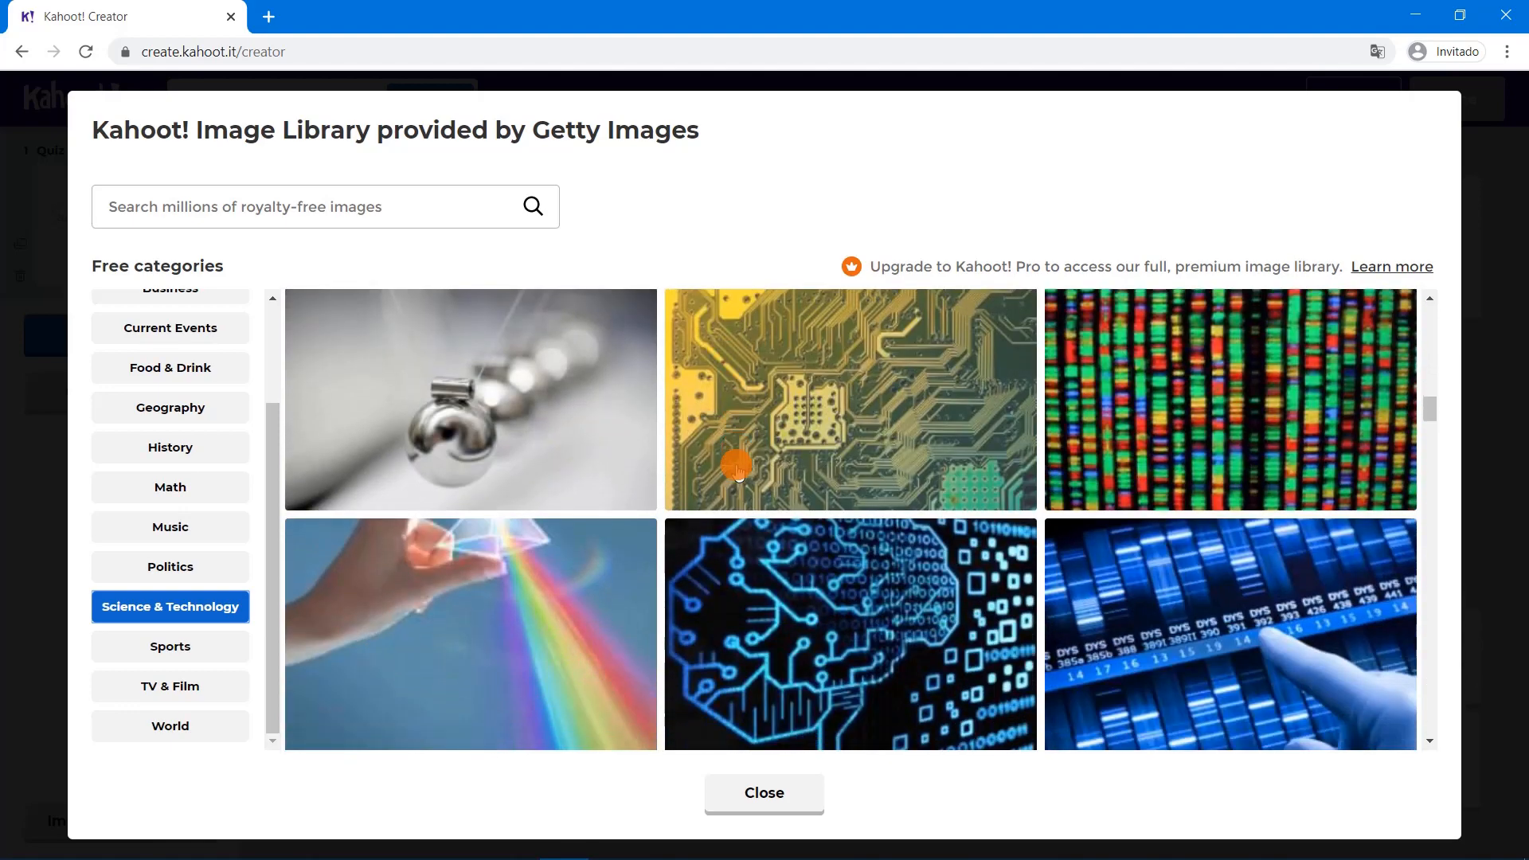
scroll(736, 471, down, 6)
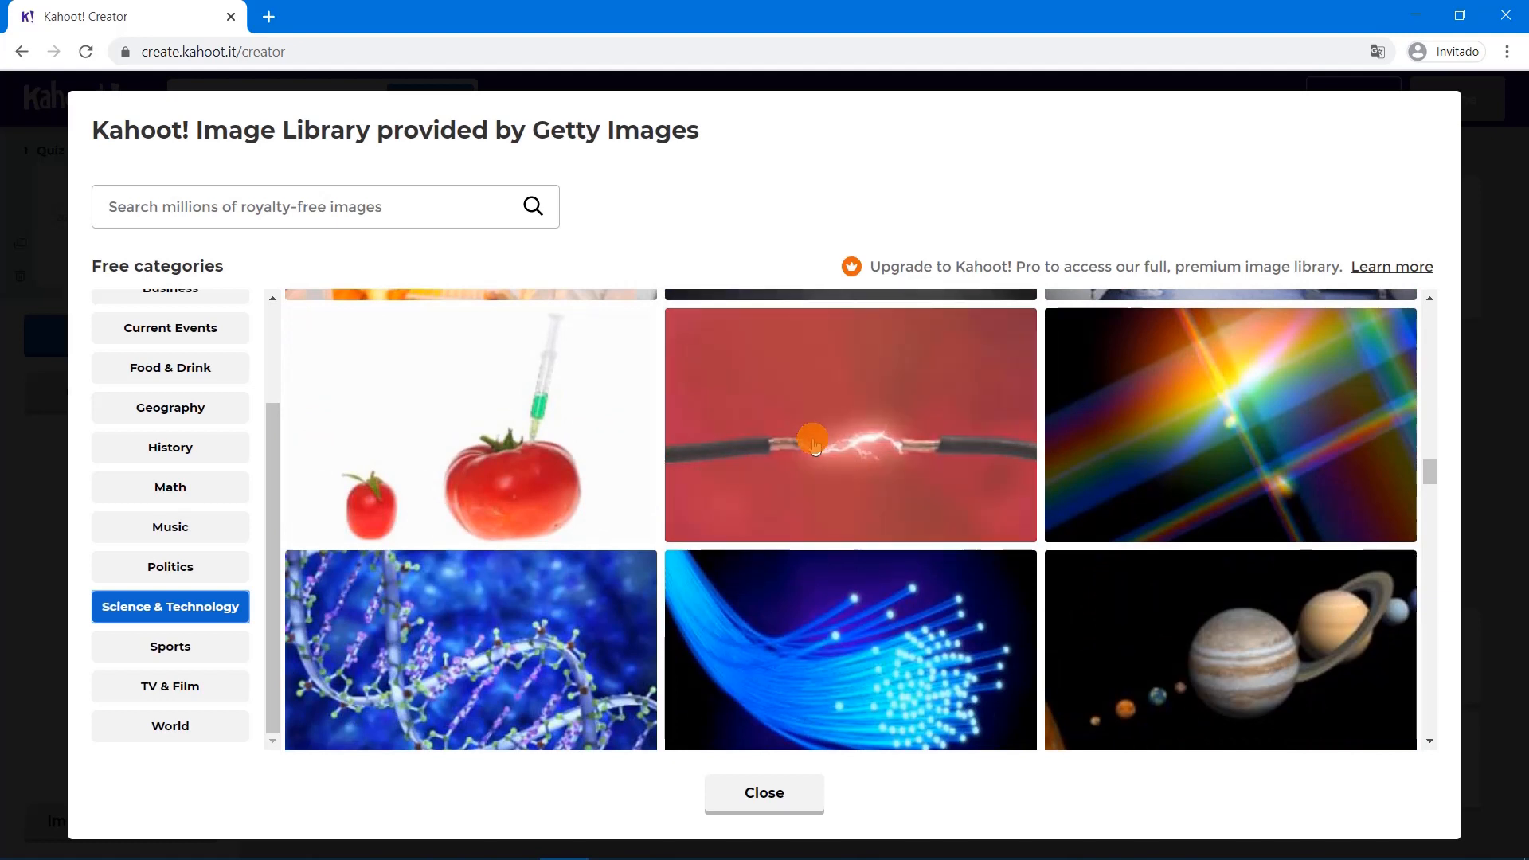
click(736, 471)
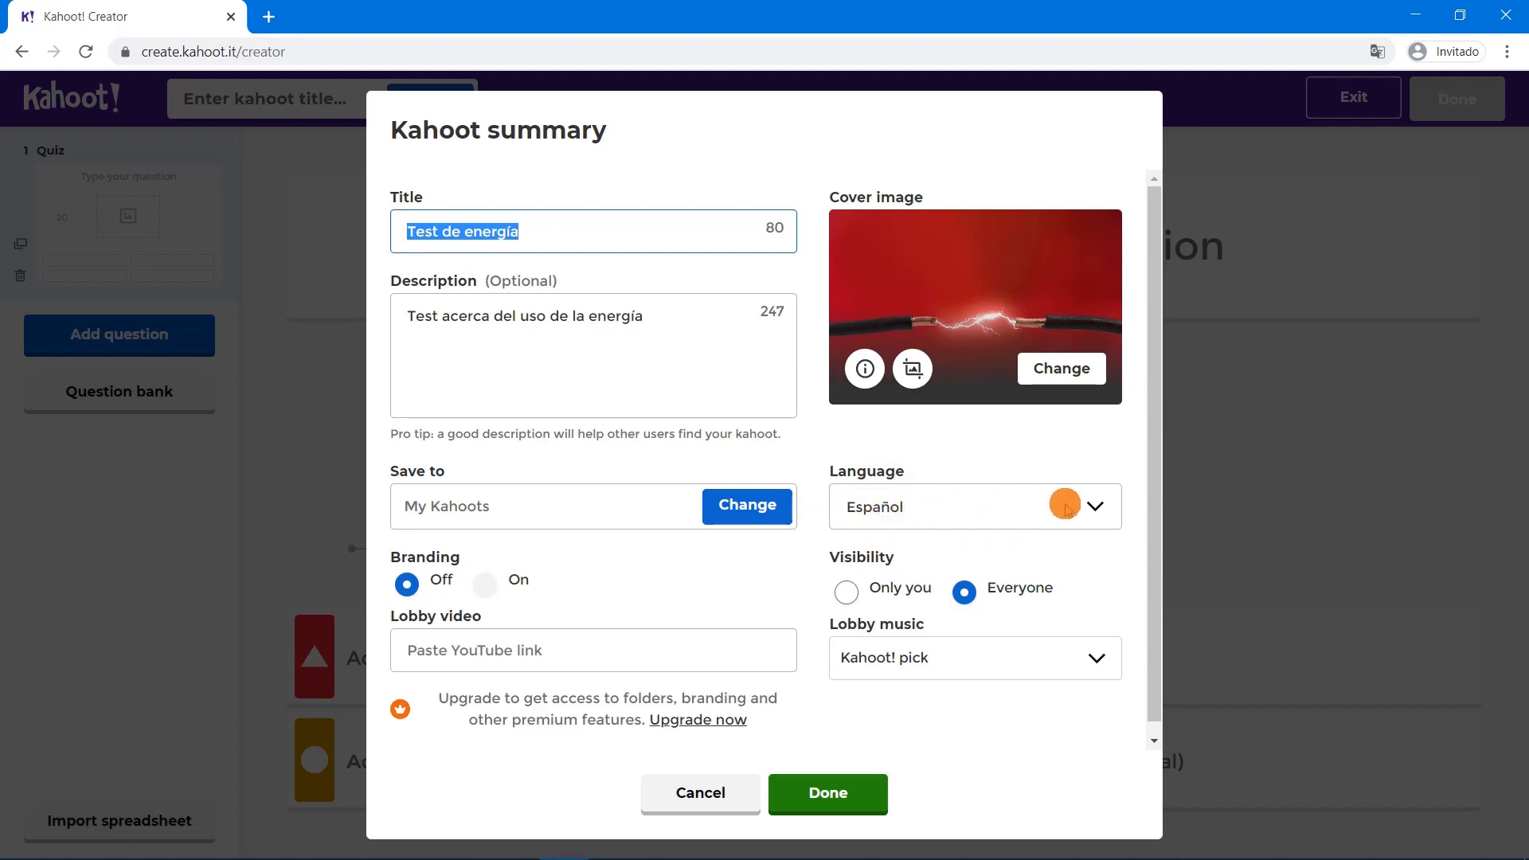
Look at the language setting and preview the "Kahoot! pick" lobby music
click(1104, 503)
click(1105, 503)
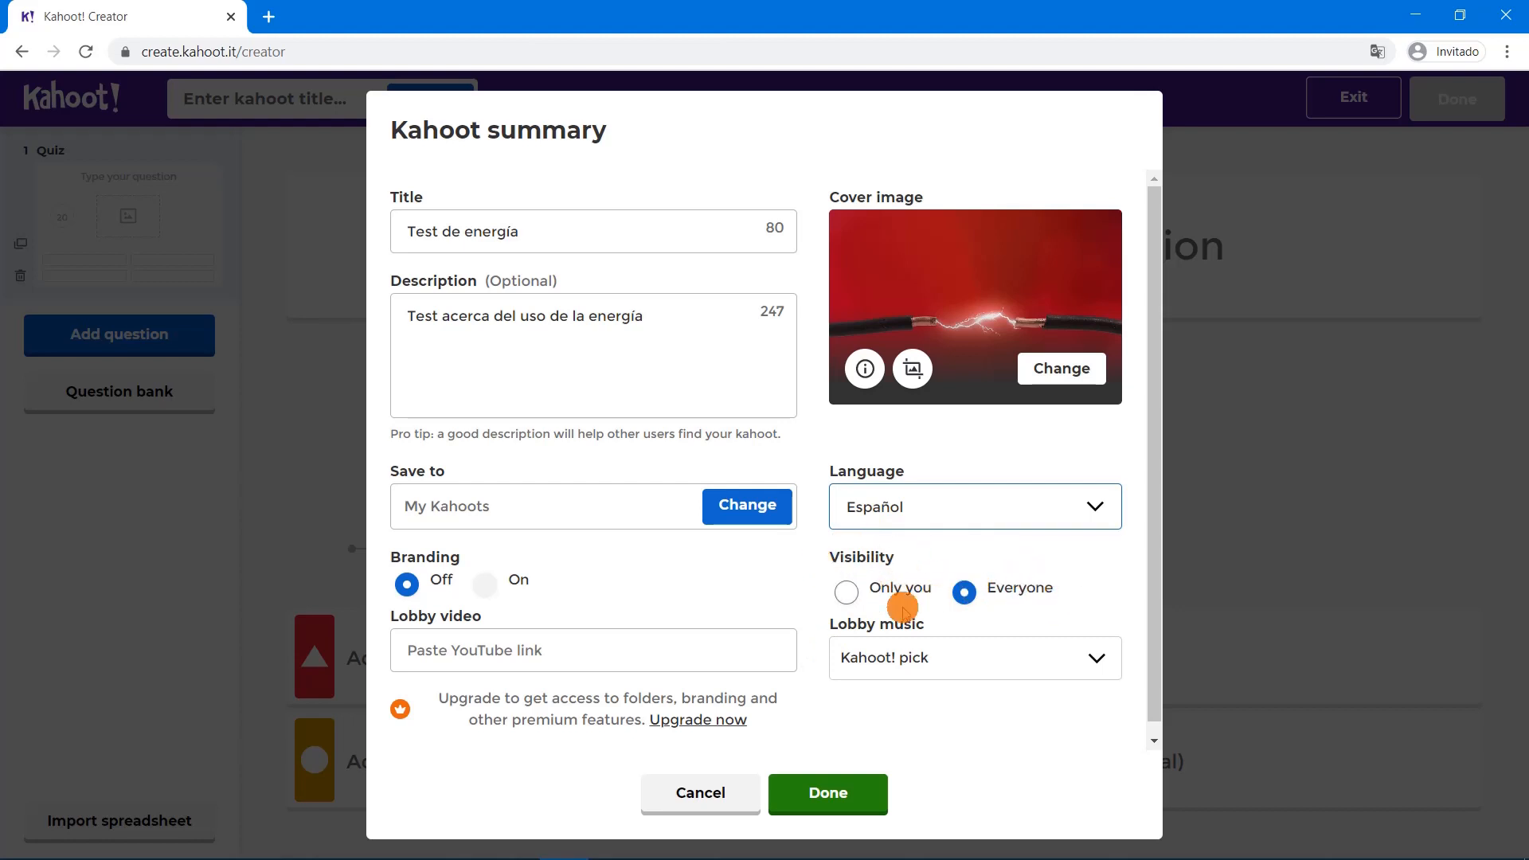
click(1114, 669)
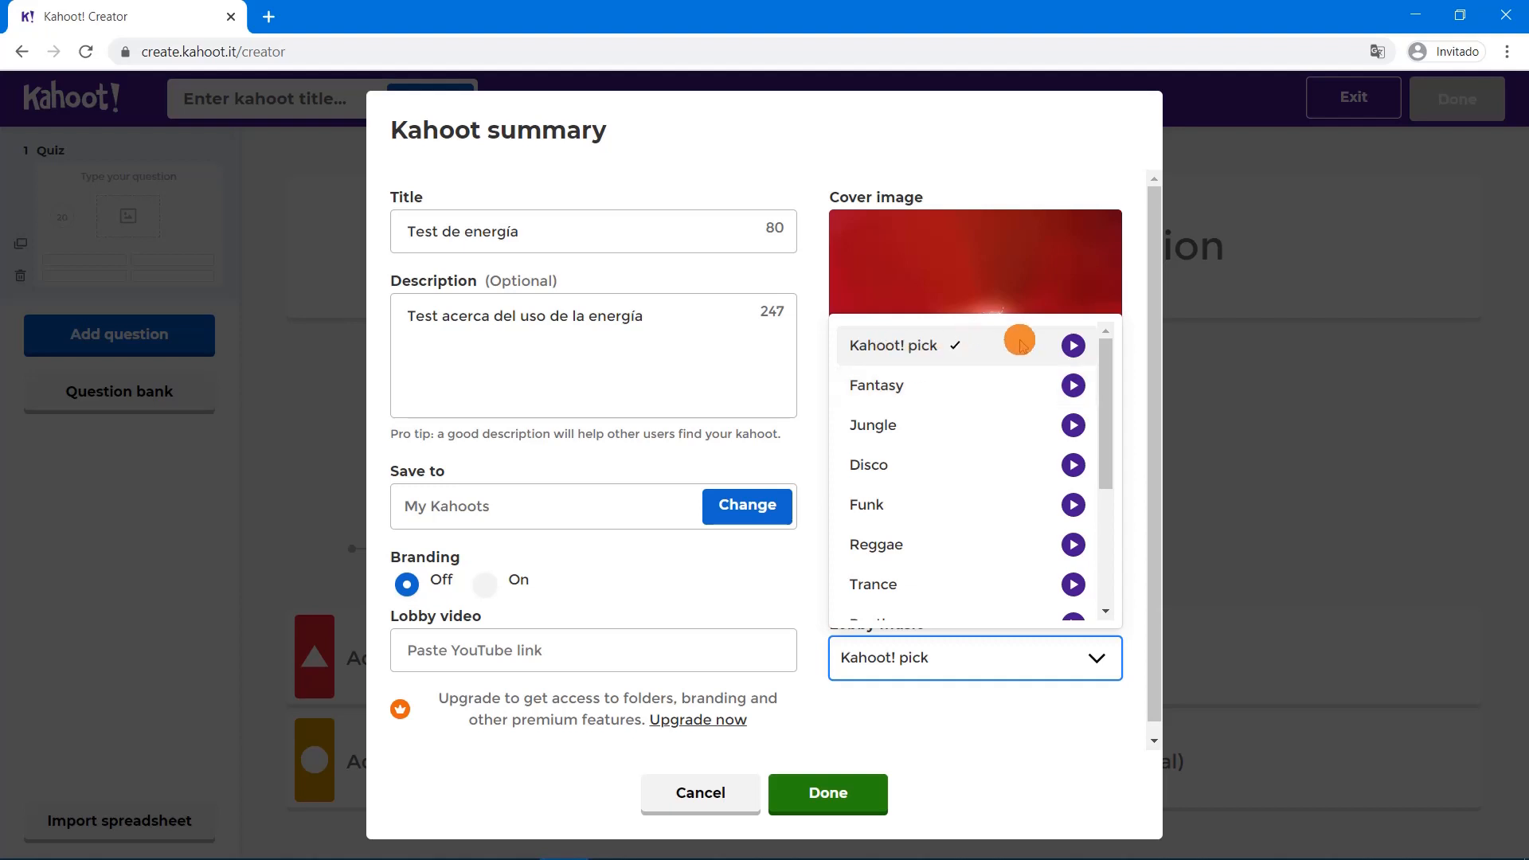
click(1074, 344)
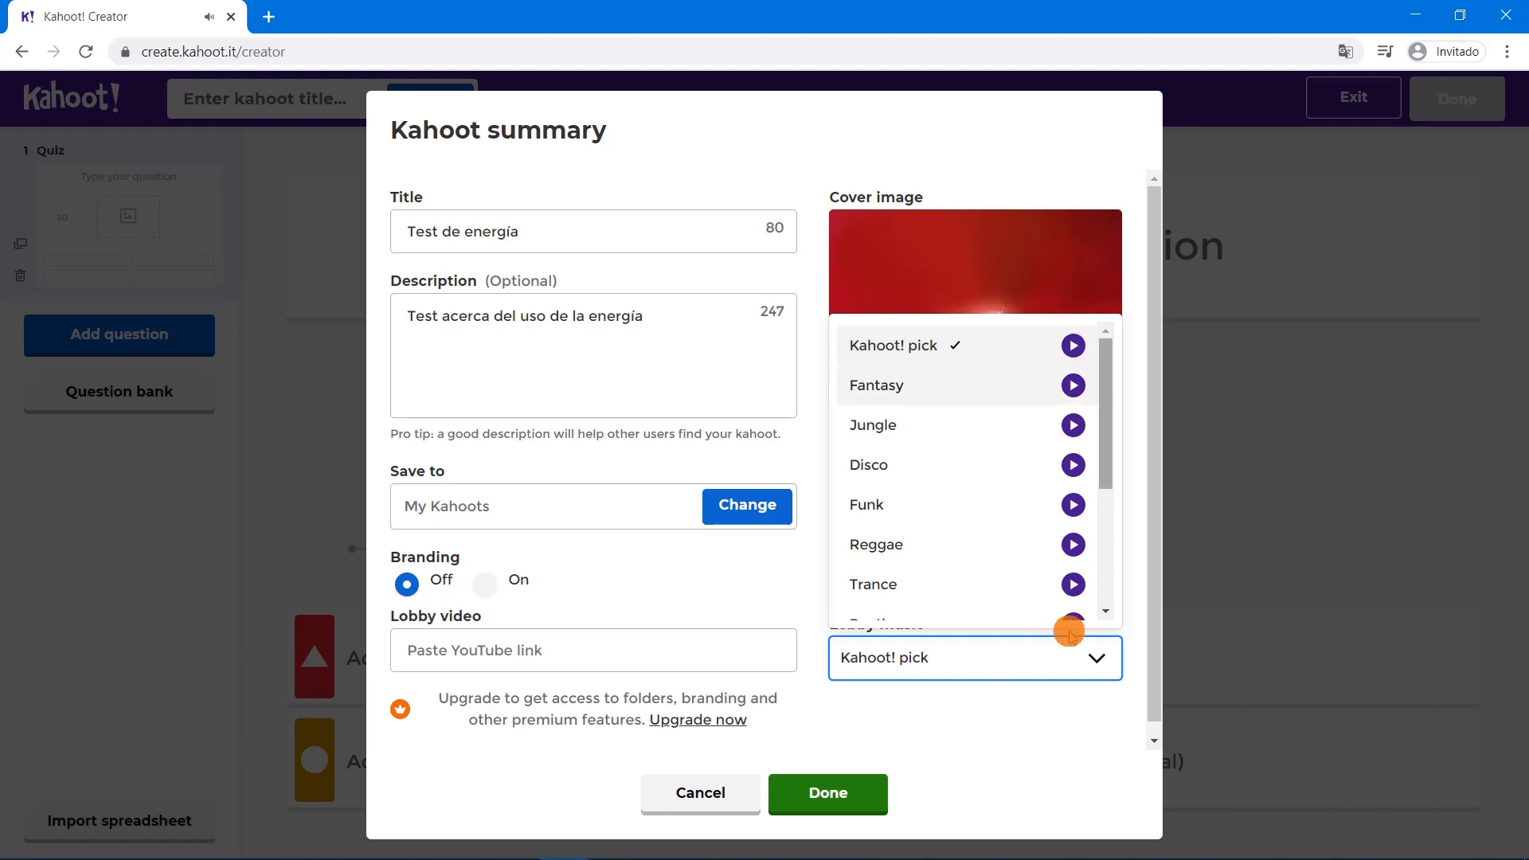
click(1025, 756)
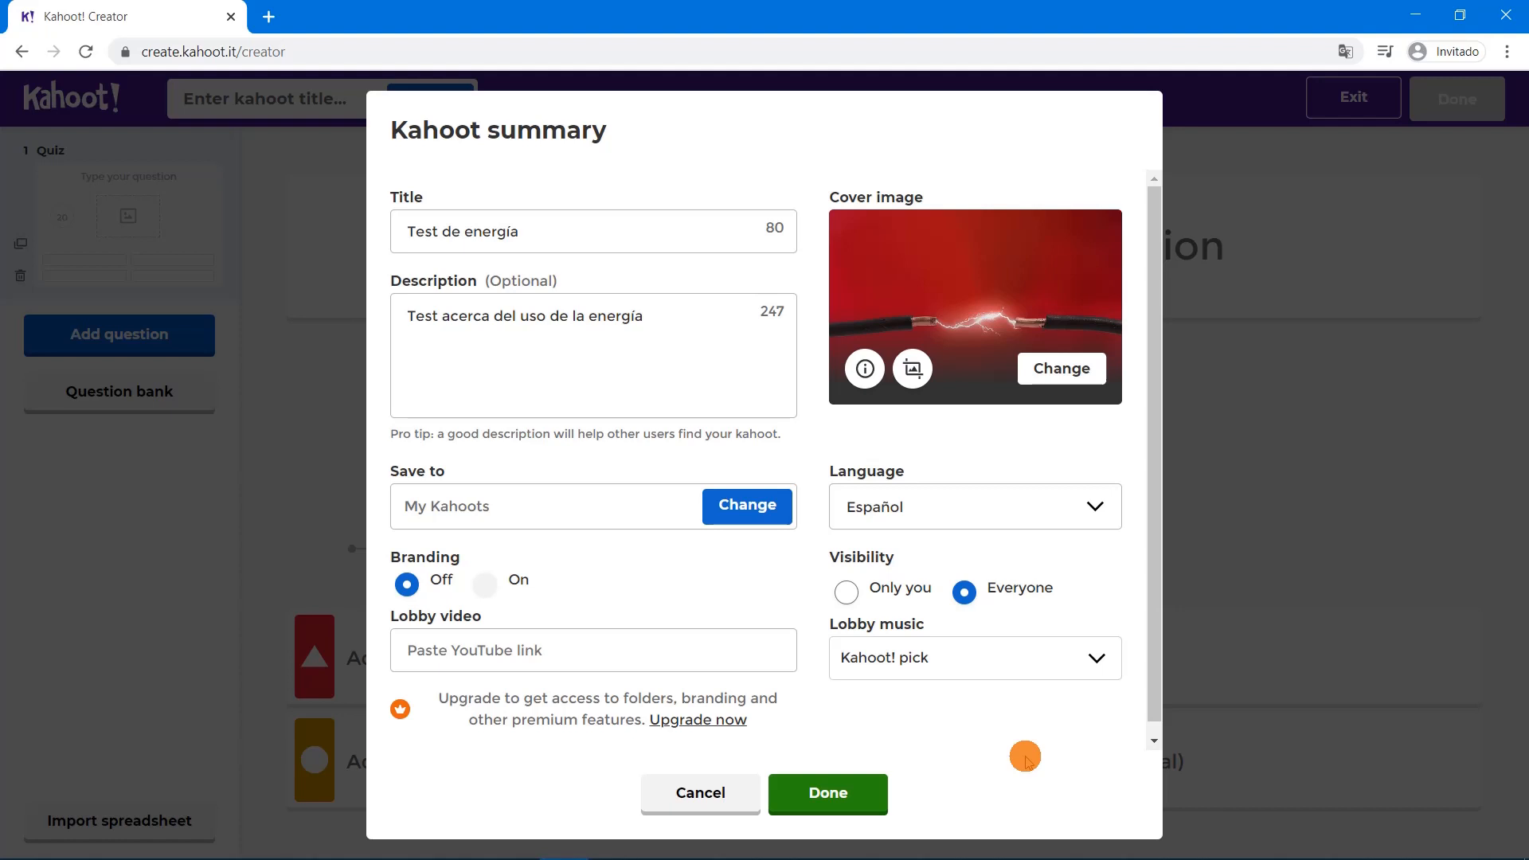
Save the kahoot summary settings
click(839, 793)
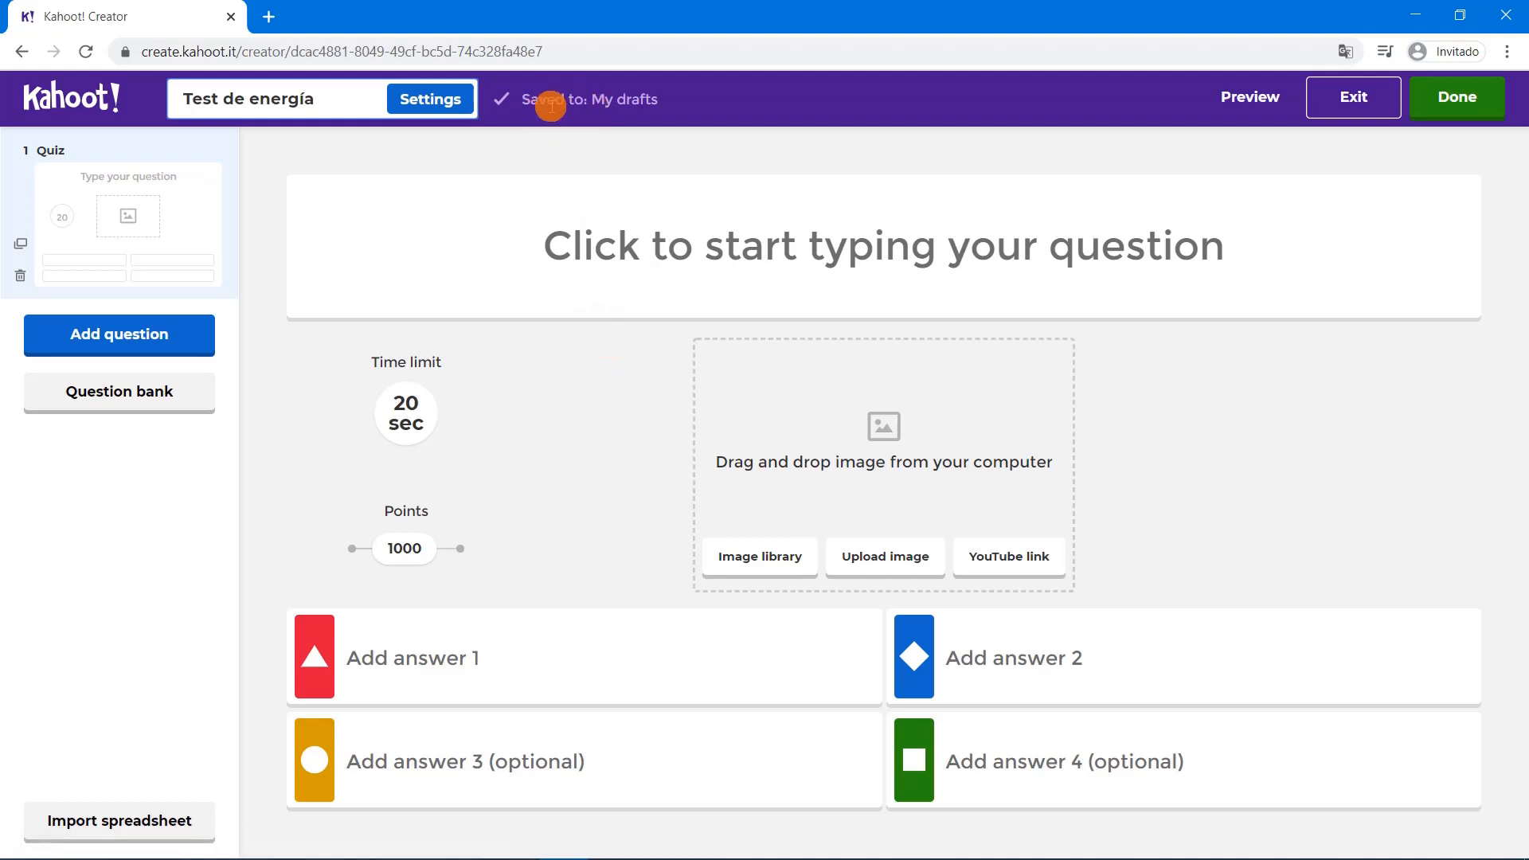
drag(591, 99, 659, 99)
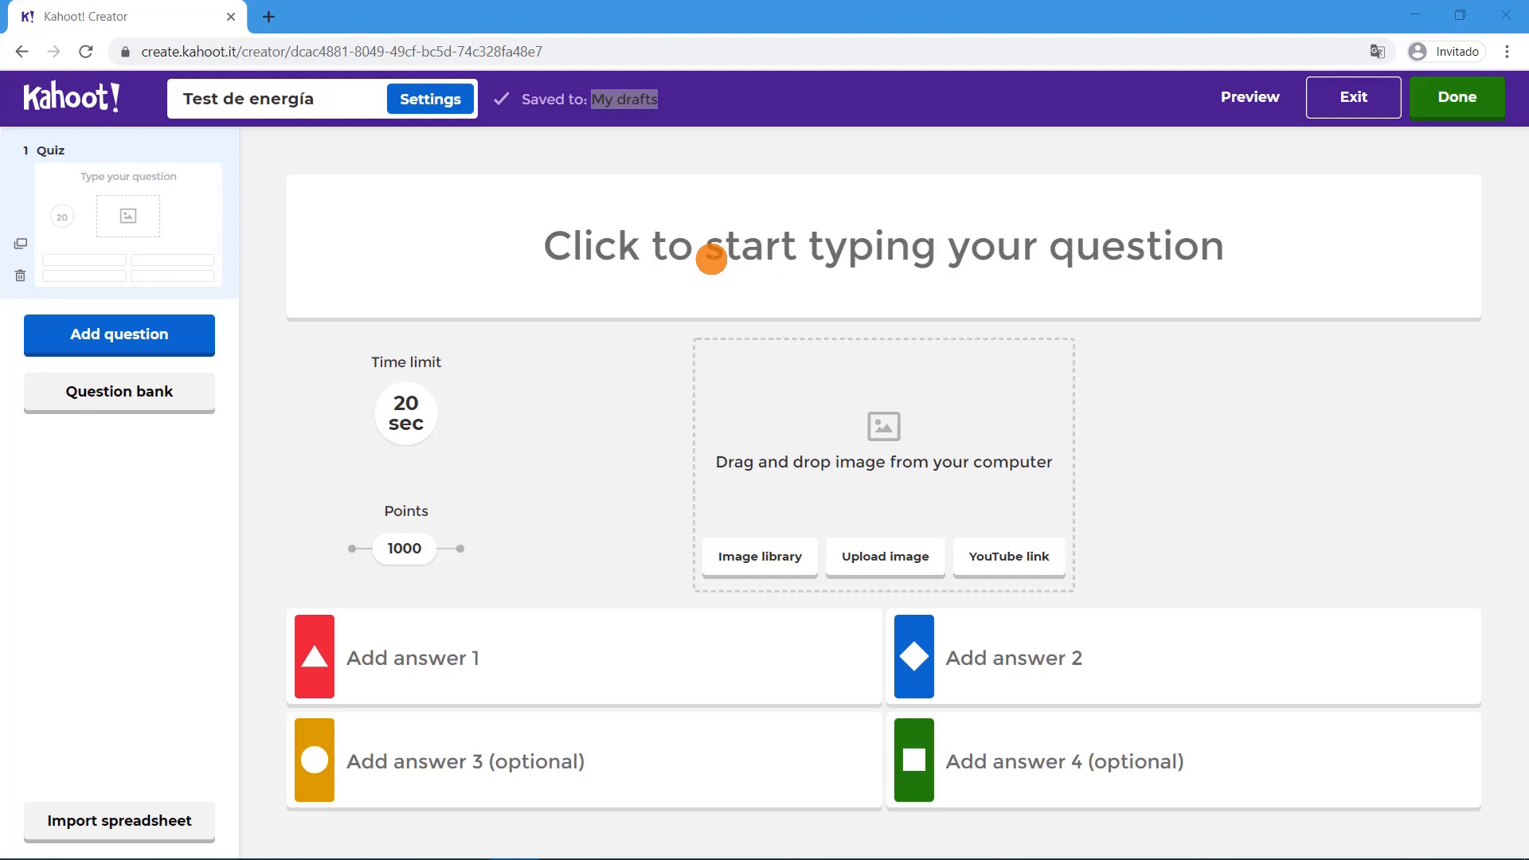
Enter the first quiz question as "La solar es una fuente de energía..."
click(711, 259)
text(La s)
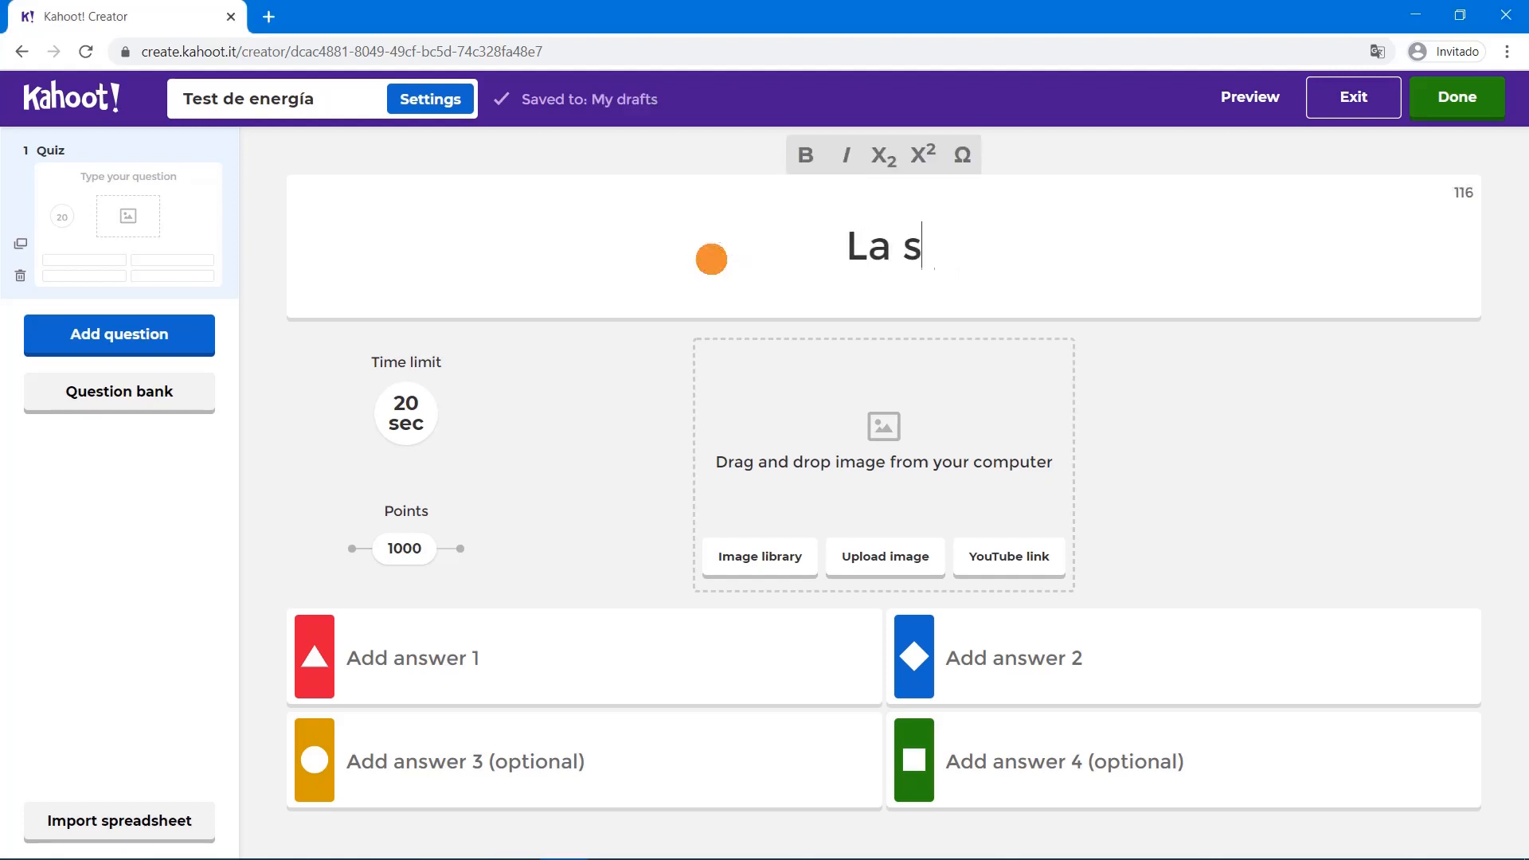
text(olar es una )
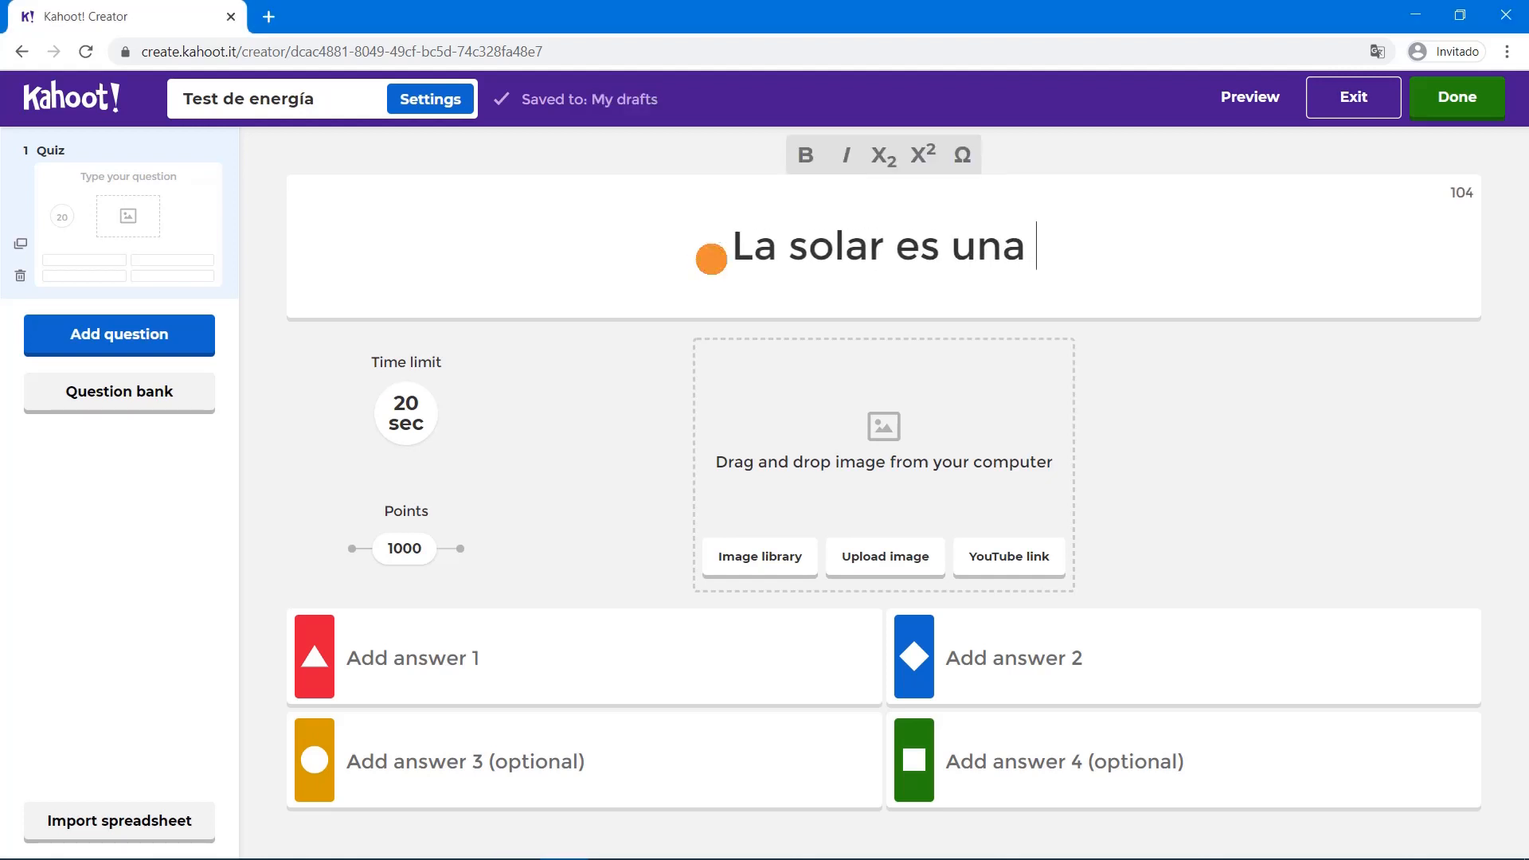
text(fuente de ener)
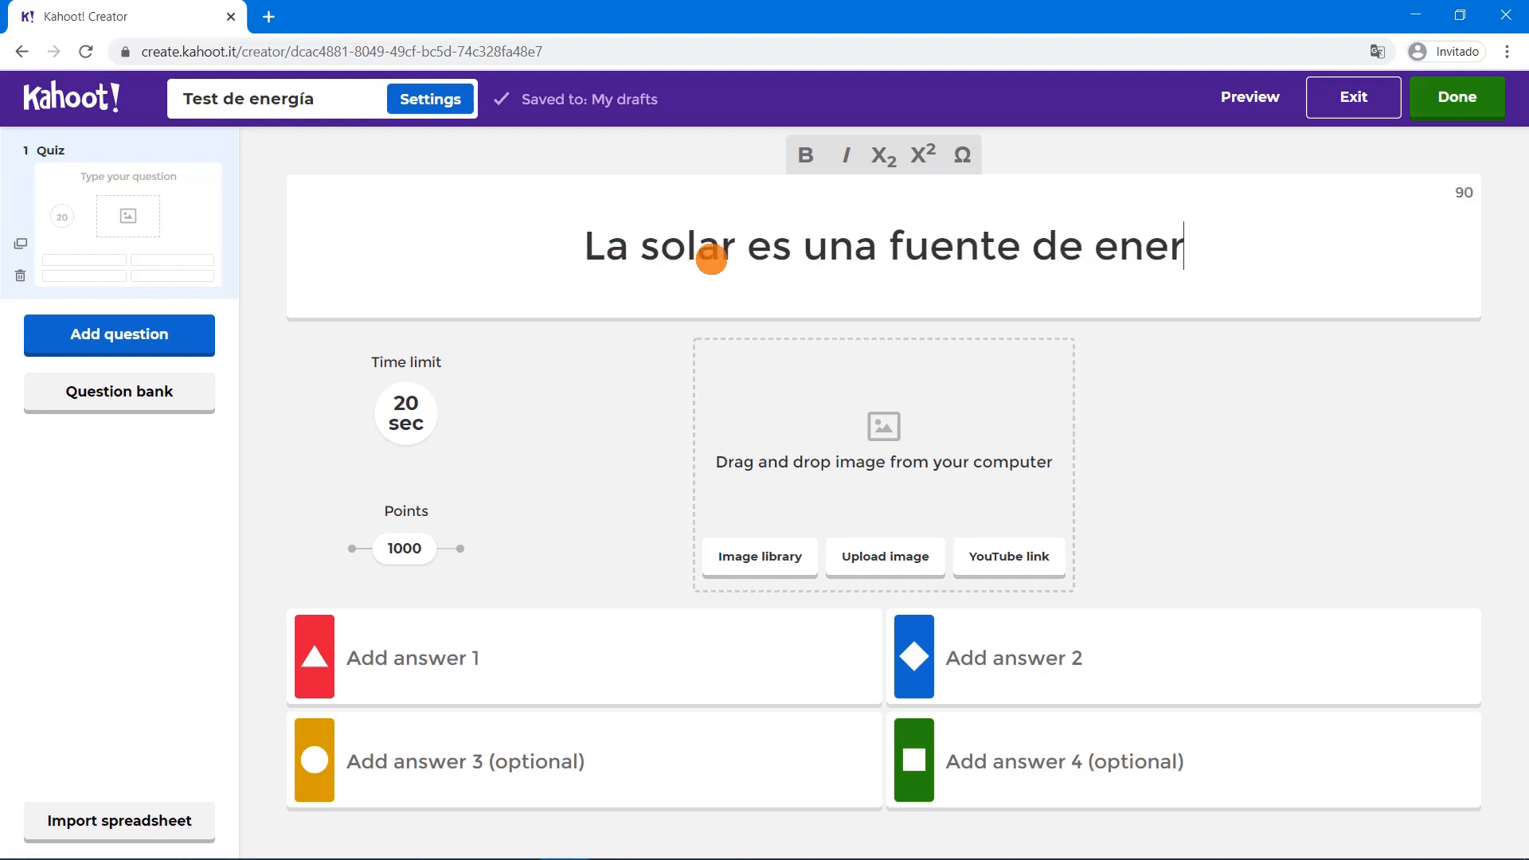
text(gía)
text(...)
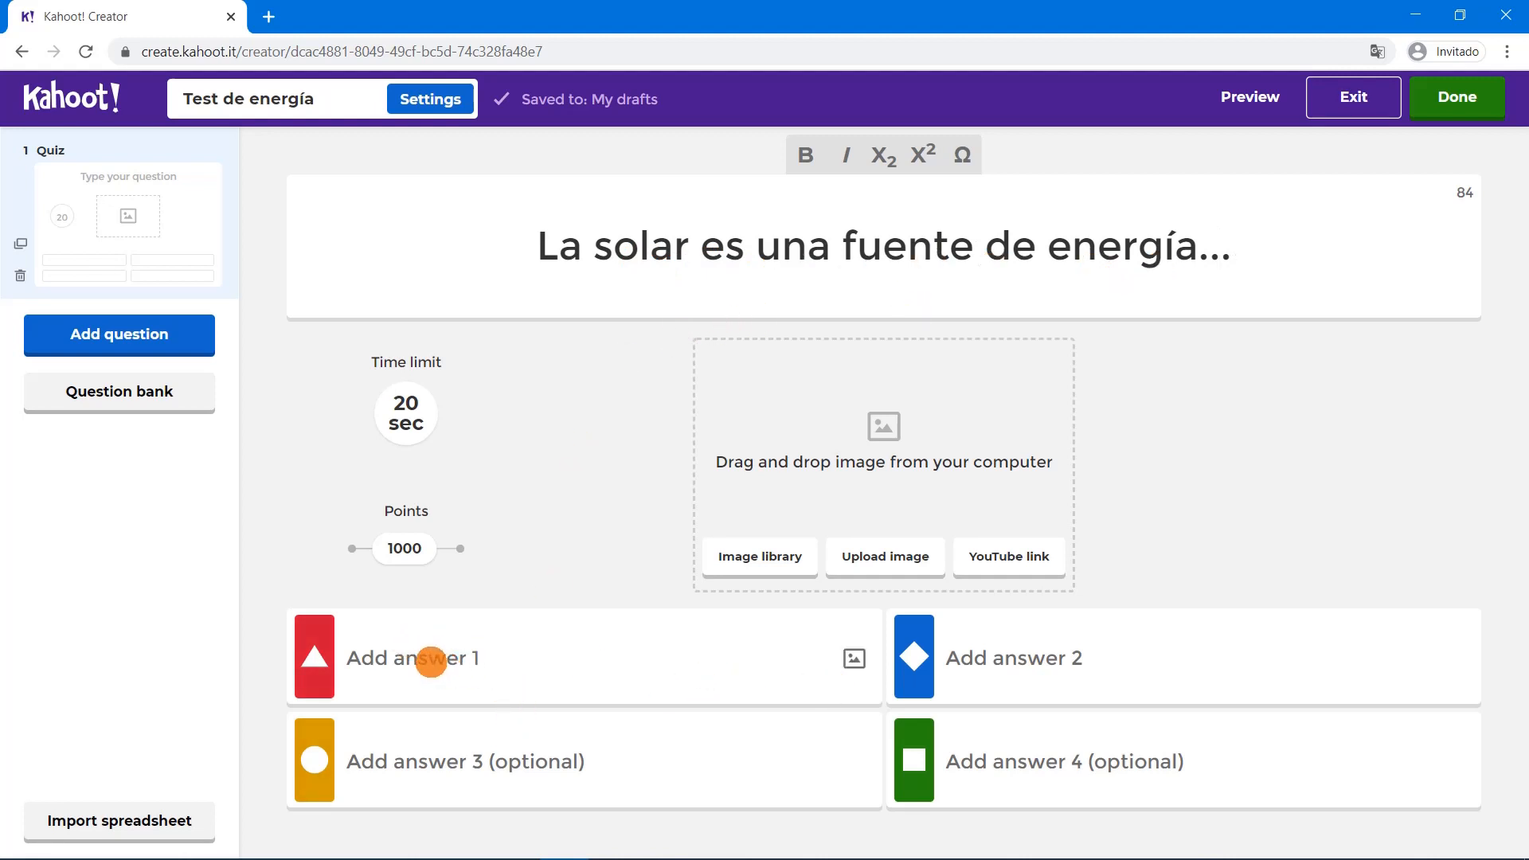
Fill in answer 1 as "Renovable" and answer 2 as "No renovable"
click(431, 660)
text(Re)
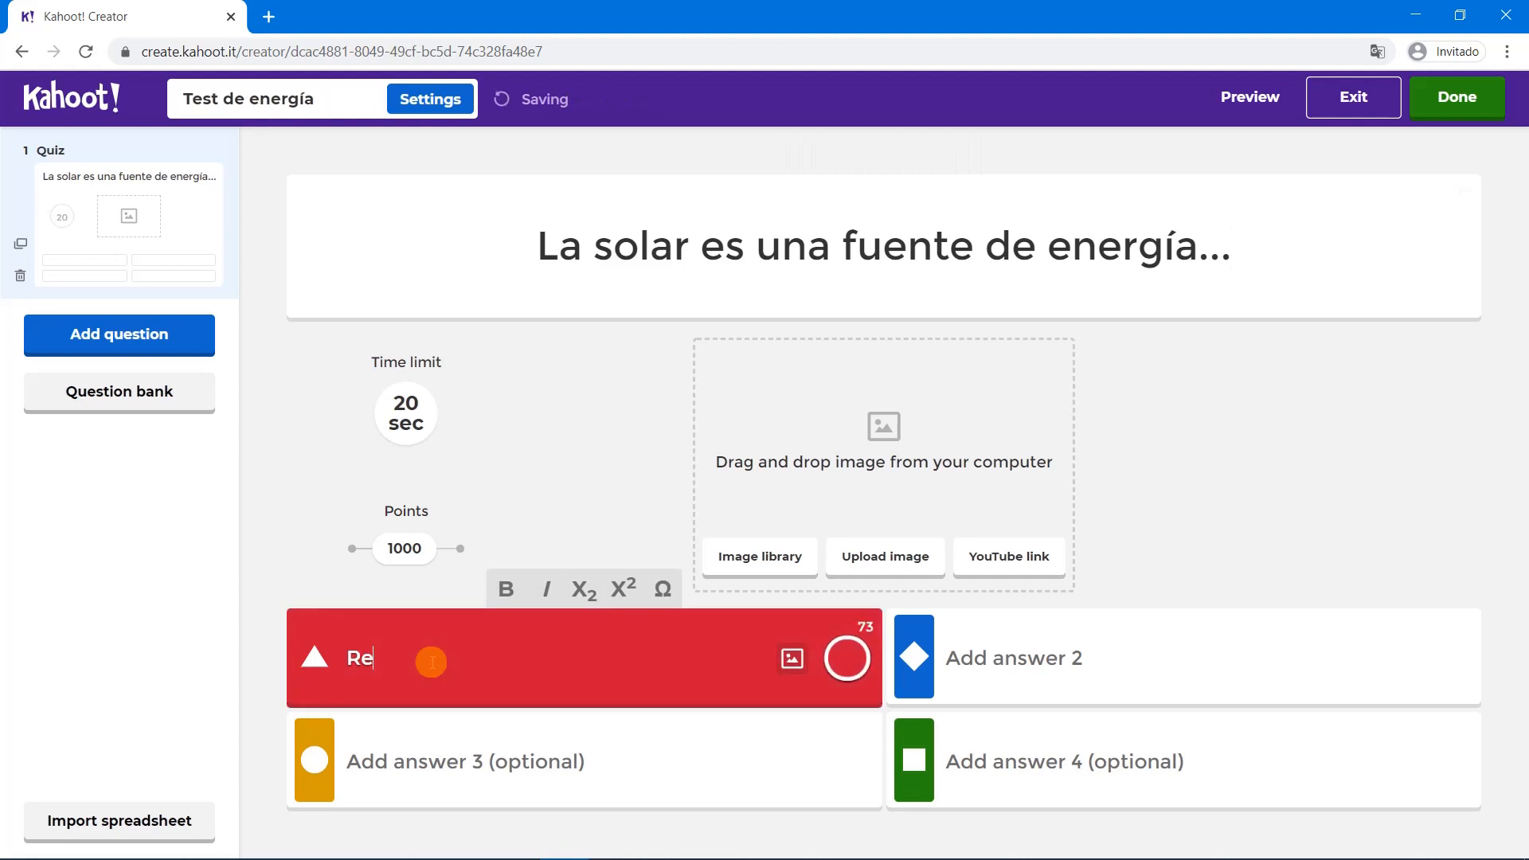
text(novable)
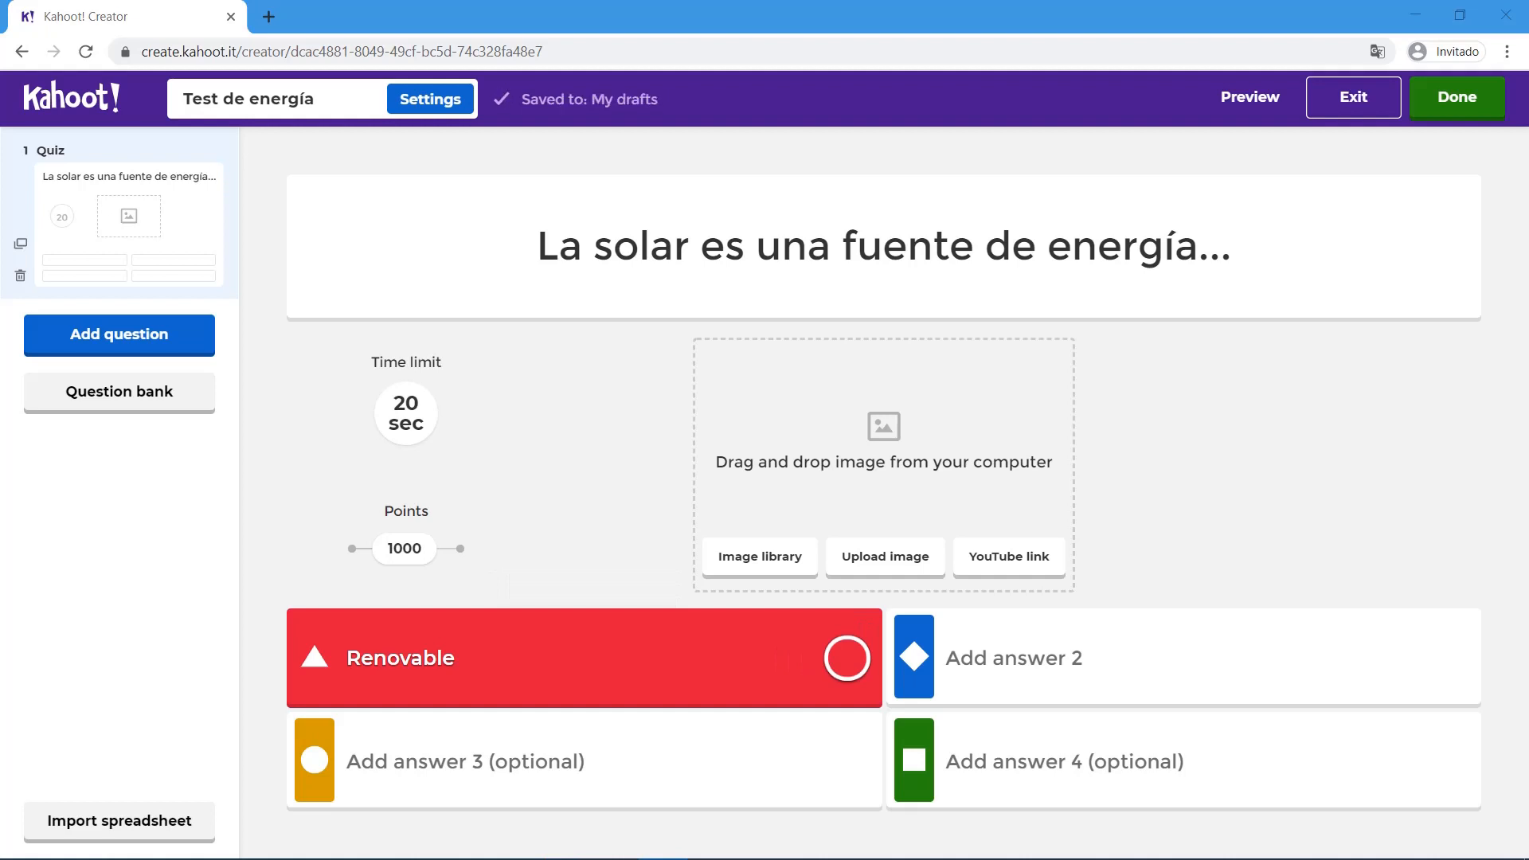
click(1010, 661)
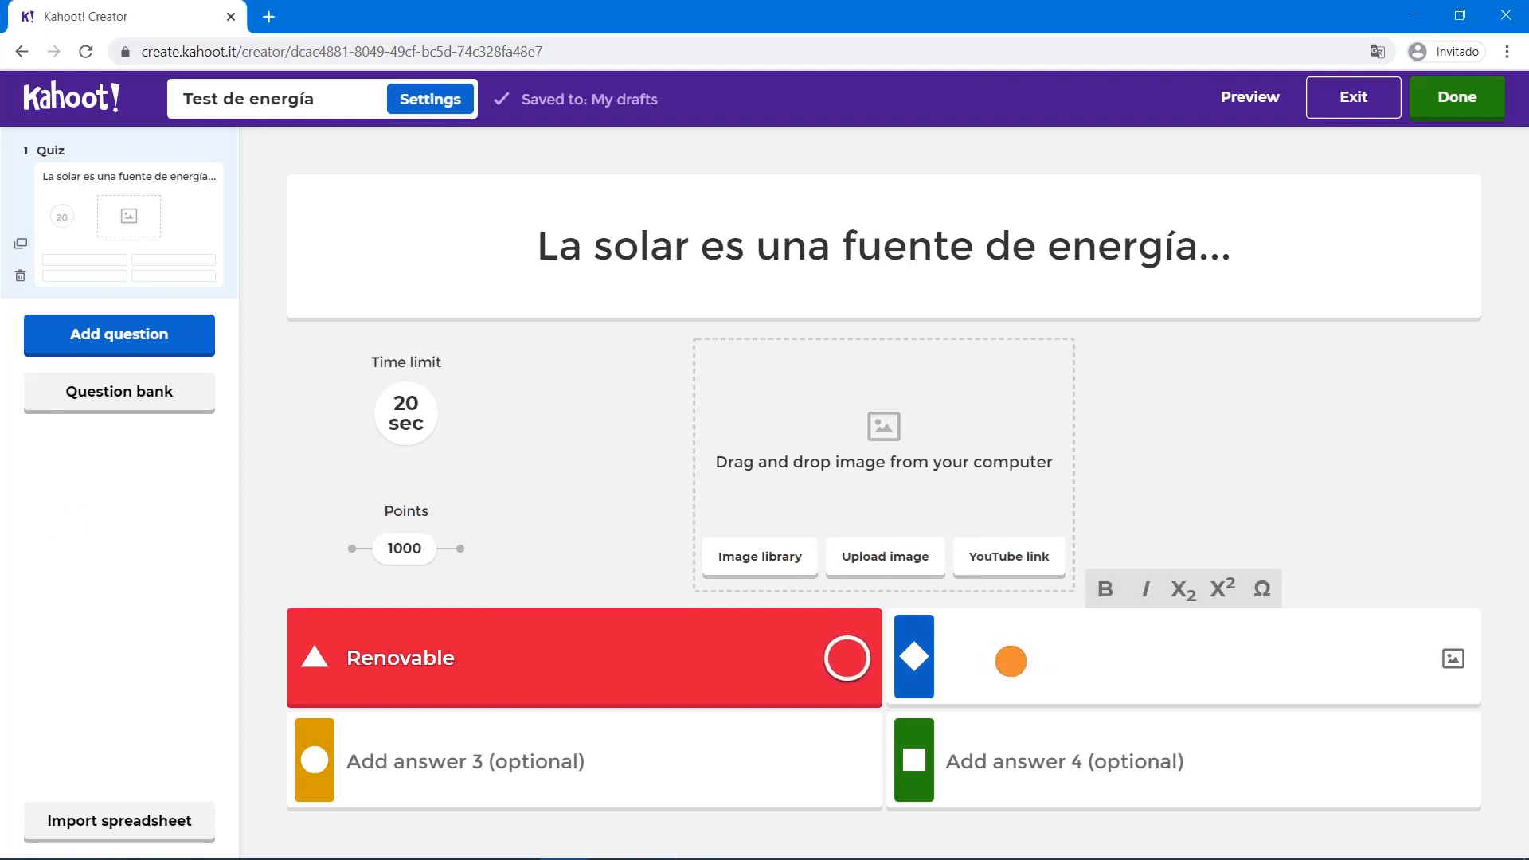
text(No renovable)
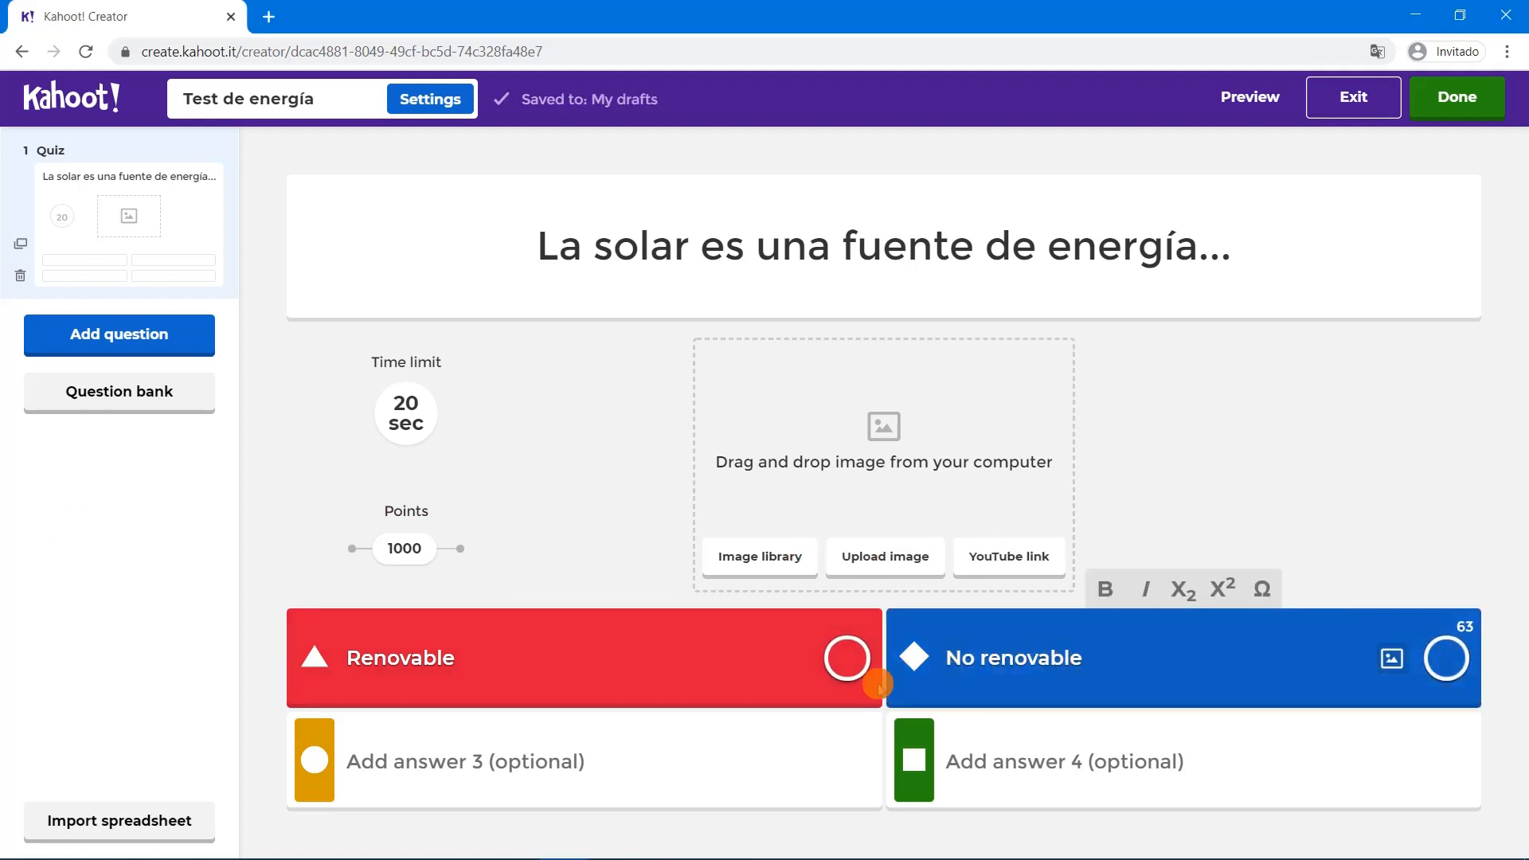
Mark "Renovable" as the correct answer to the solar question, leaving it worth 1000 points
click(1165, 500)
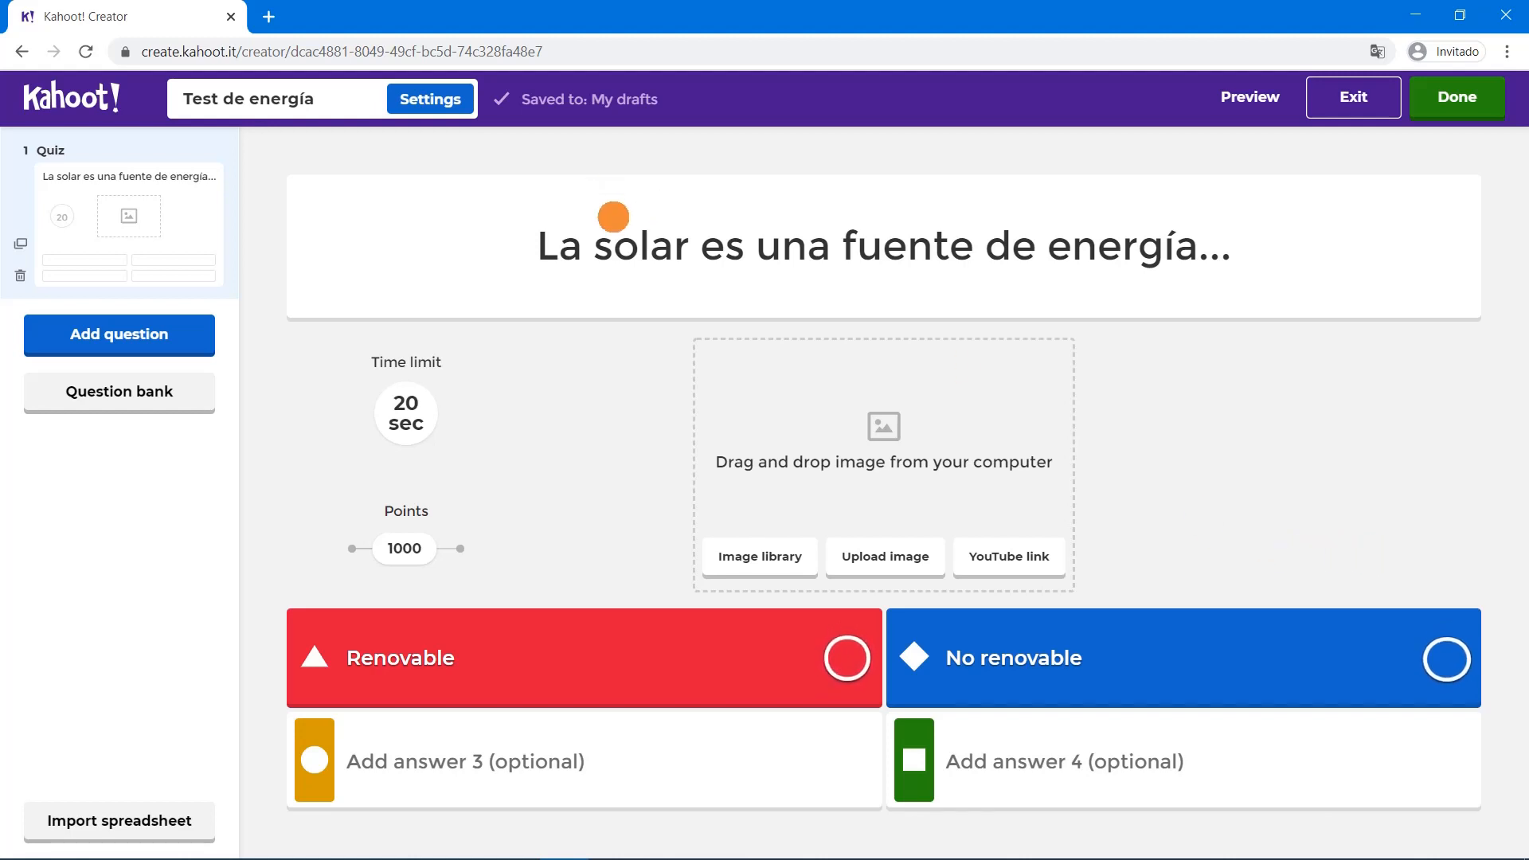
click(845, 656)
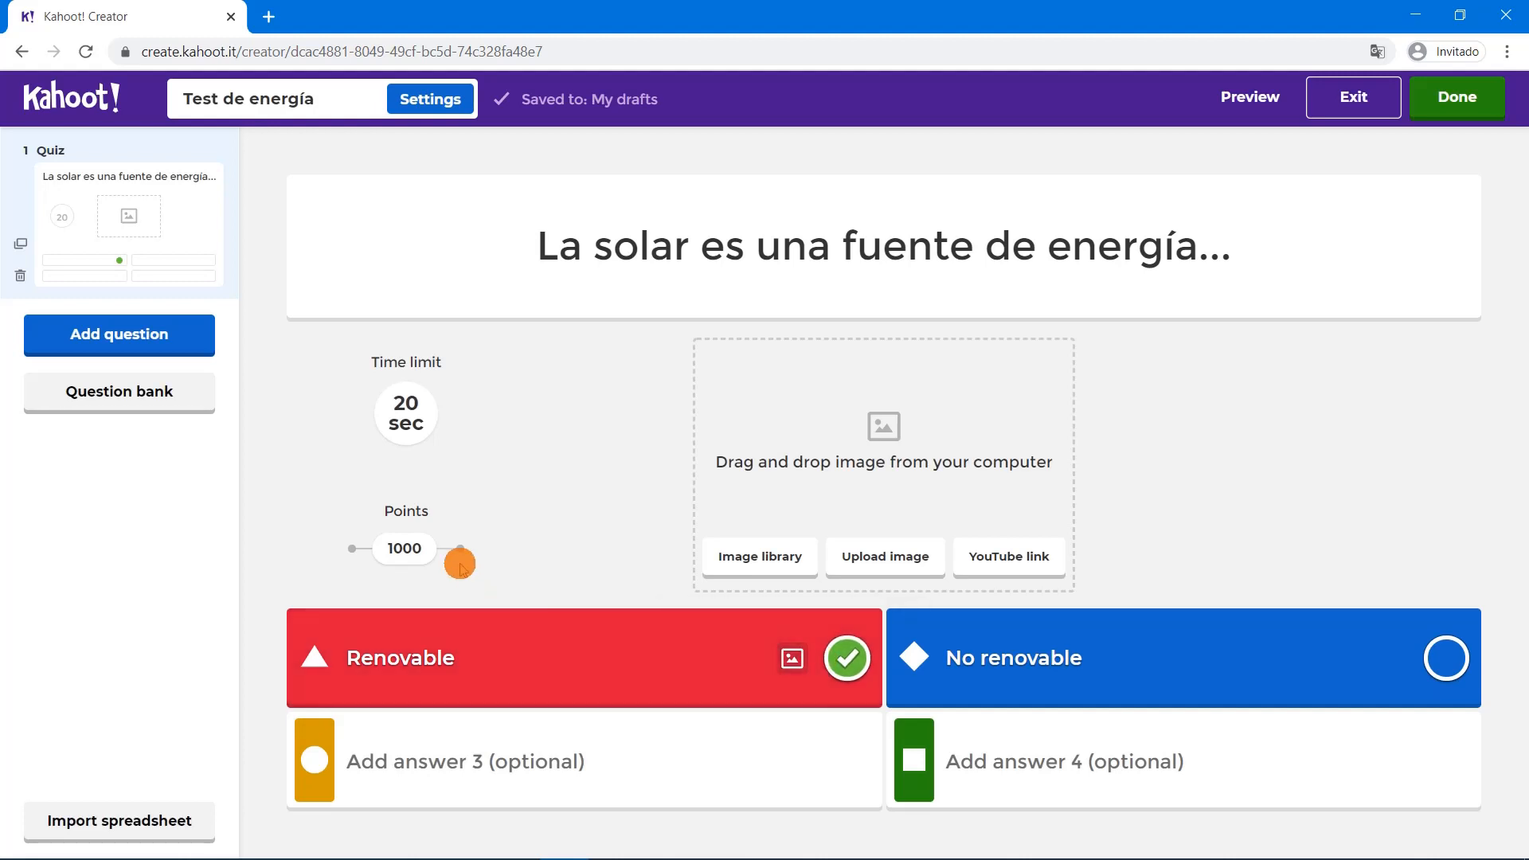
mouse_move(416, 551)
mouse_down()
mouse_move(438, 555)
mouse_move(355, 559)
mouse_move(397, 562)
mouse_up()
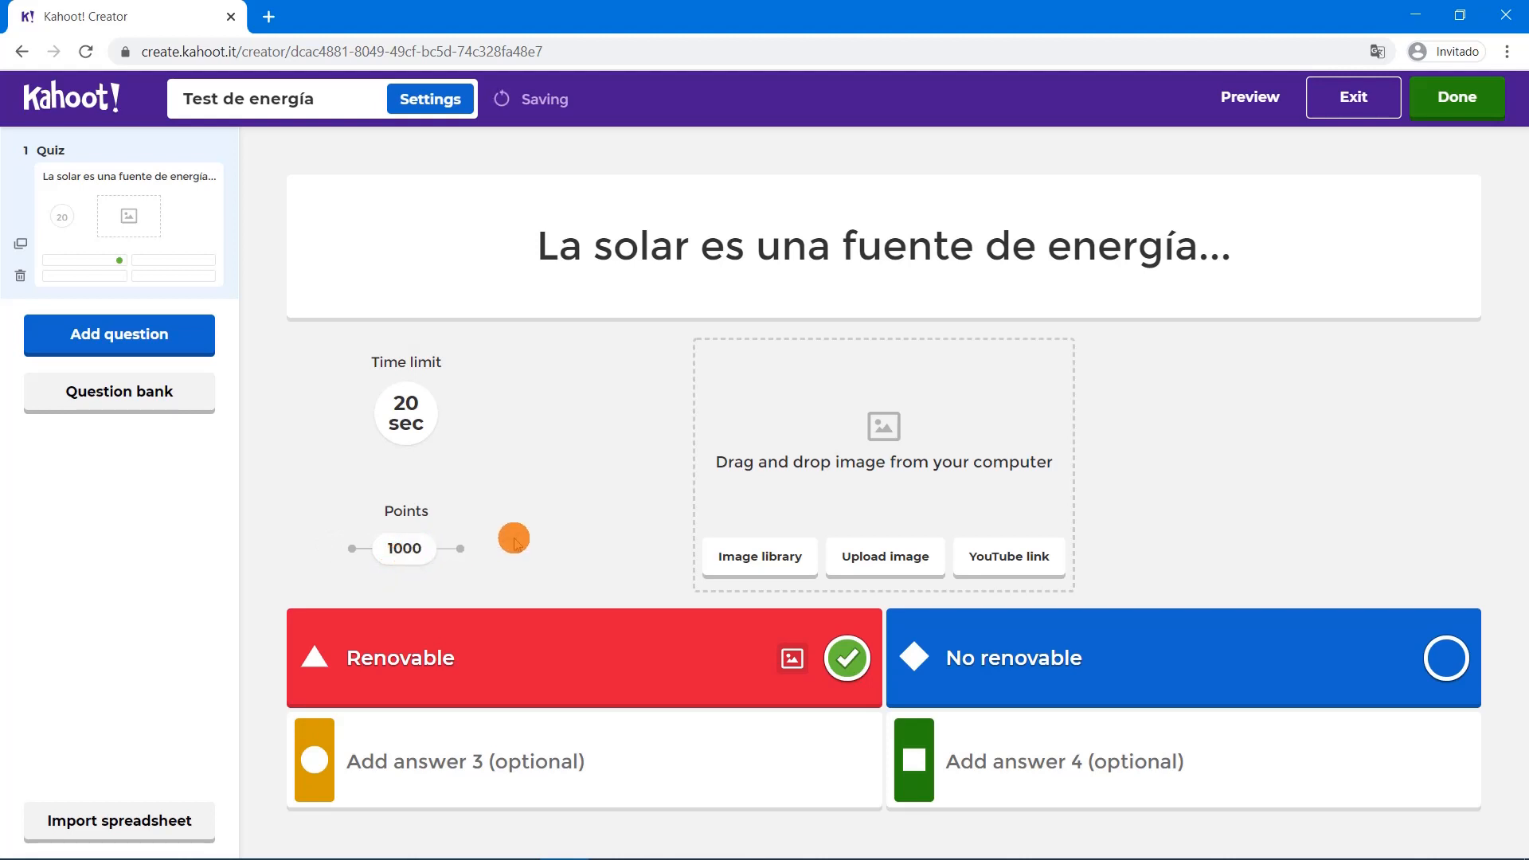
Try a 30-second time limit for the solar question, set it back to 20 seconds and look over the other limits
click(410, 407)
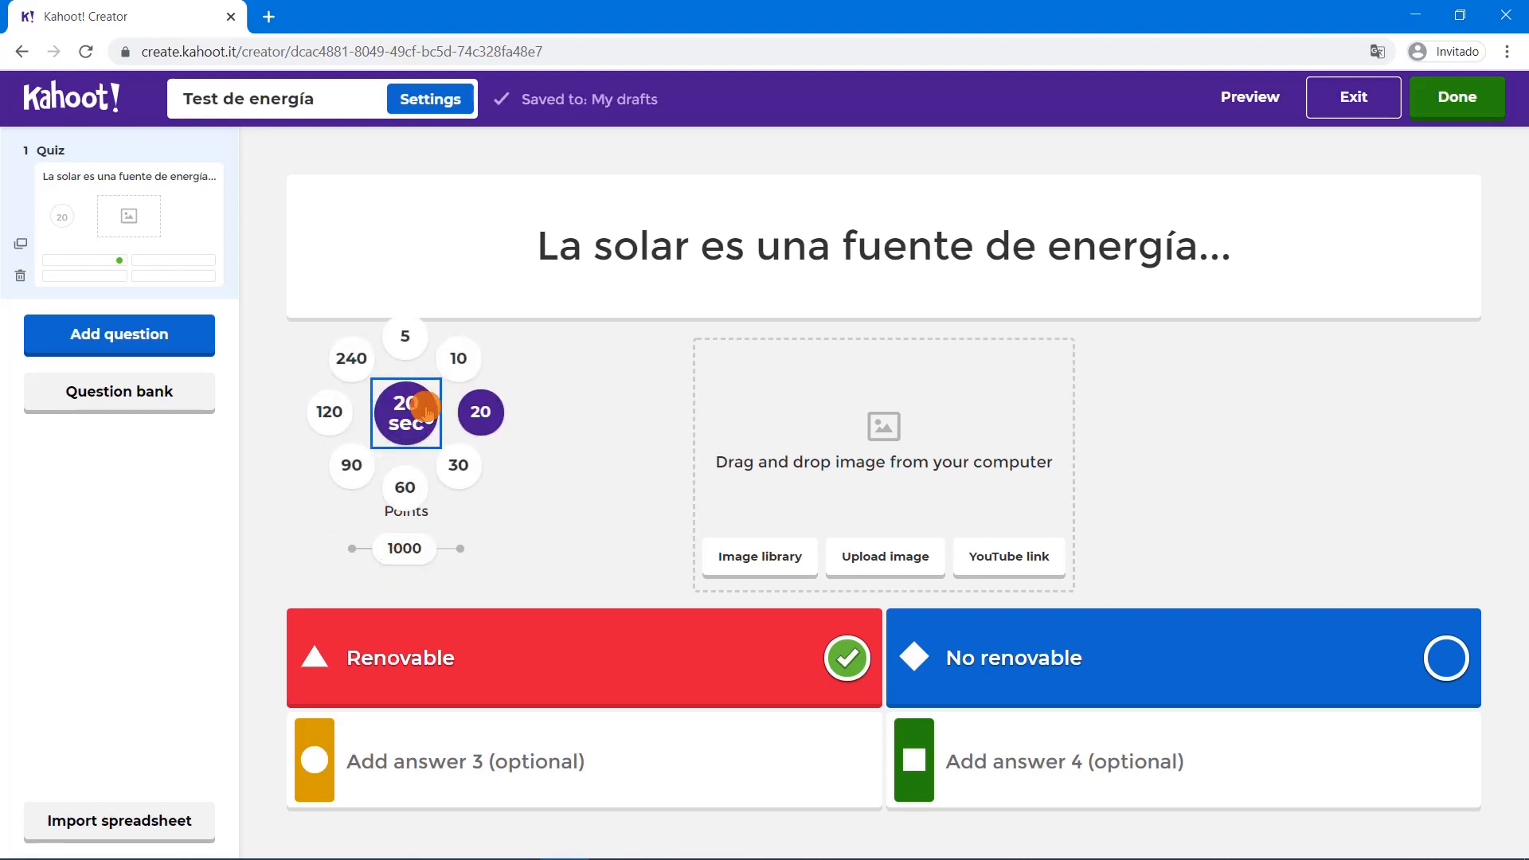
click(456, 468)
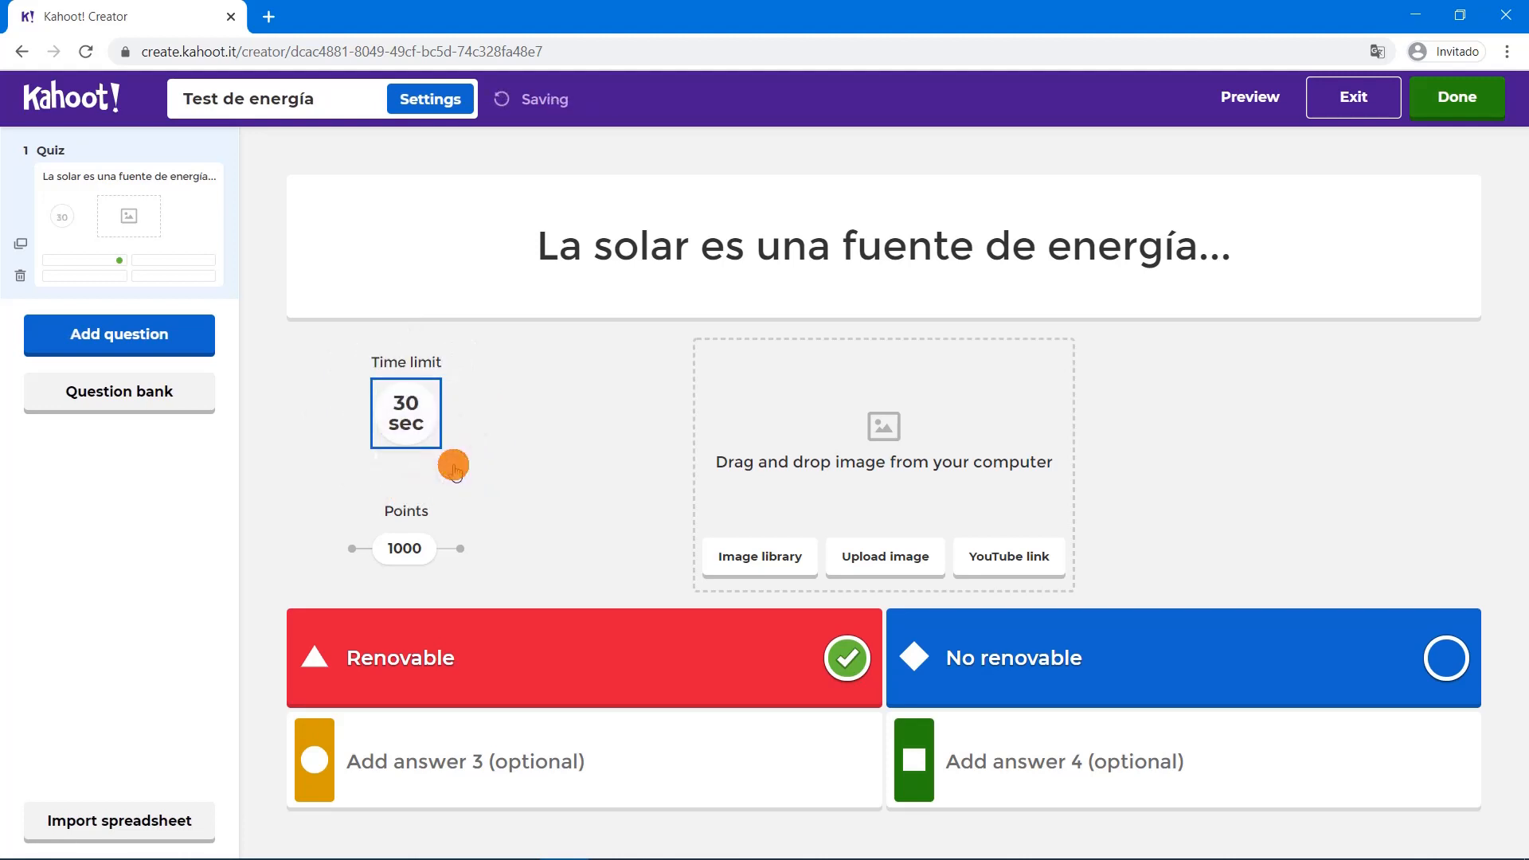
click(402, 410)
click(478, 413)
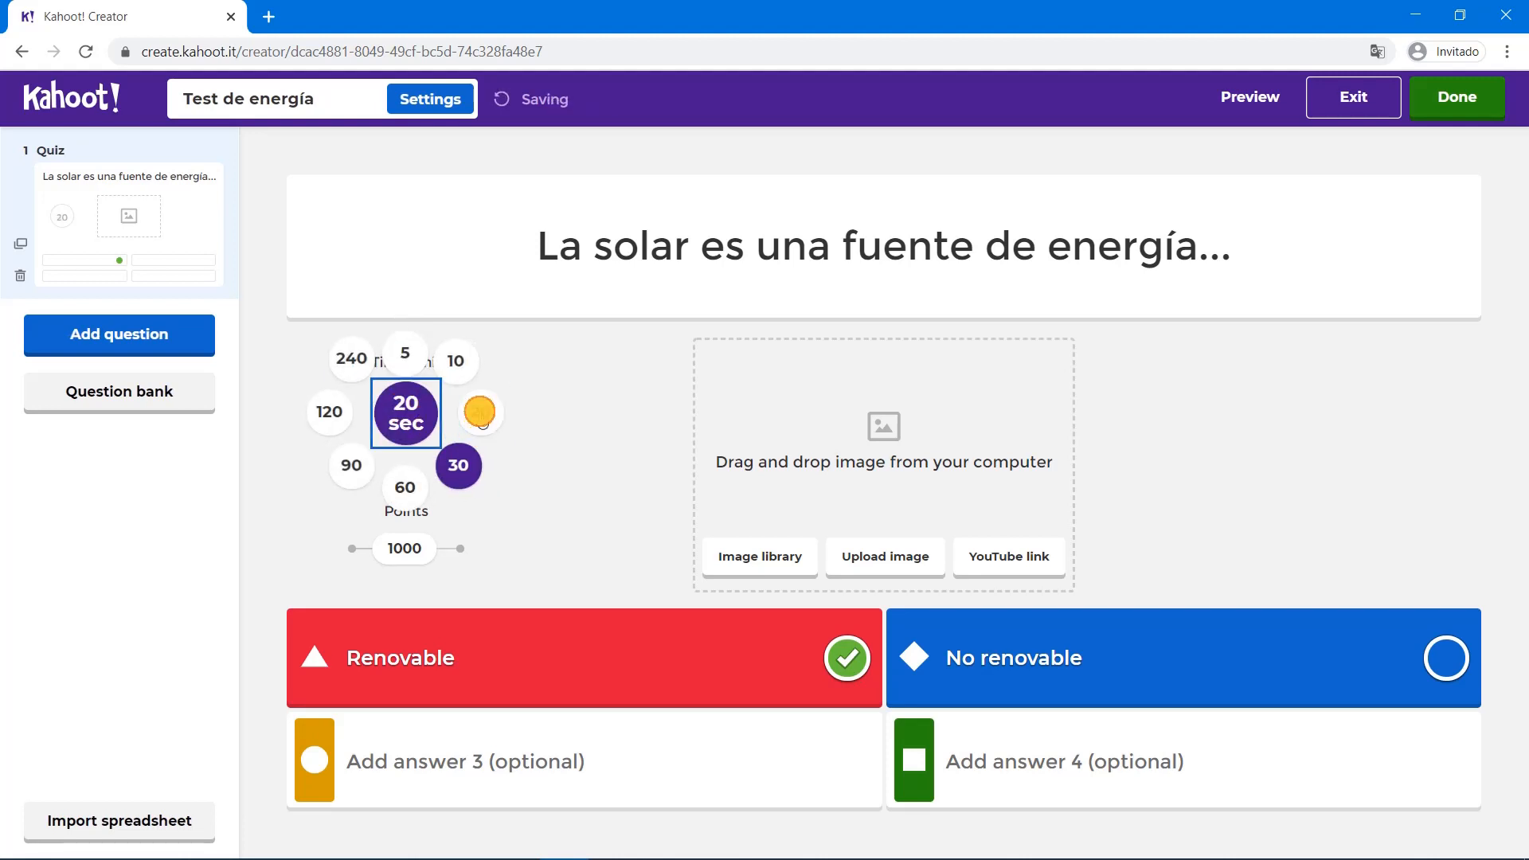
click(406, 412)
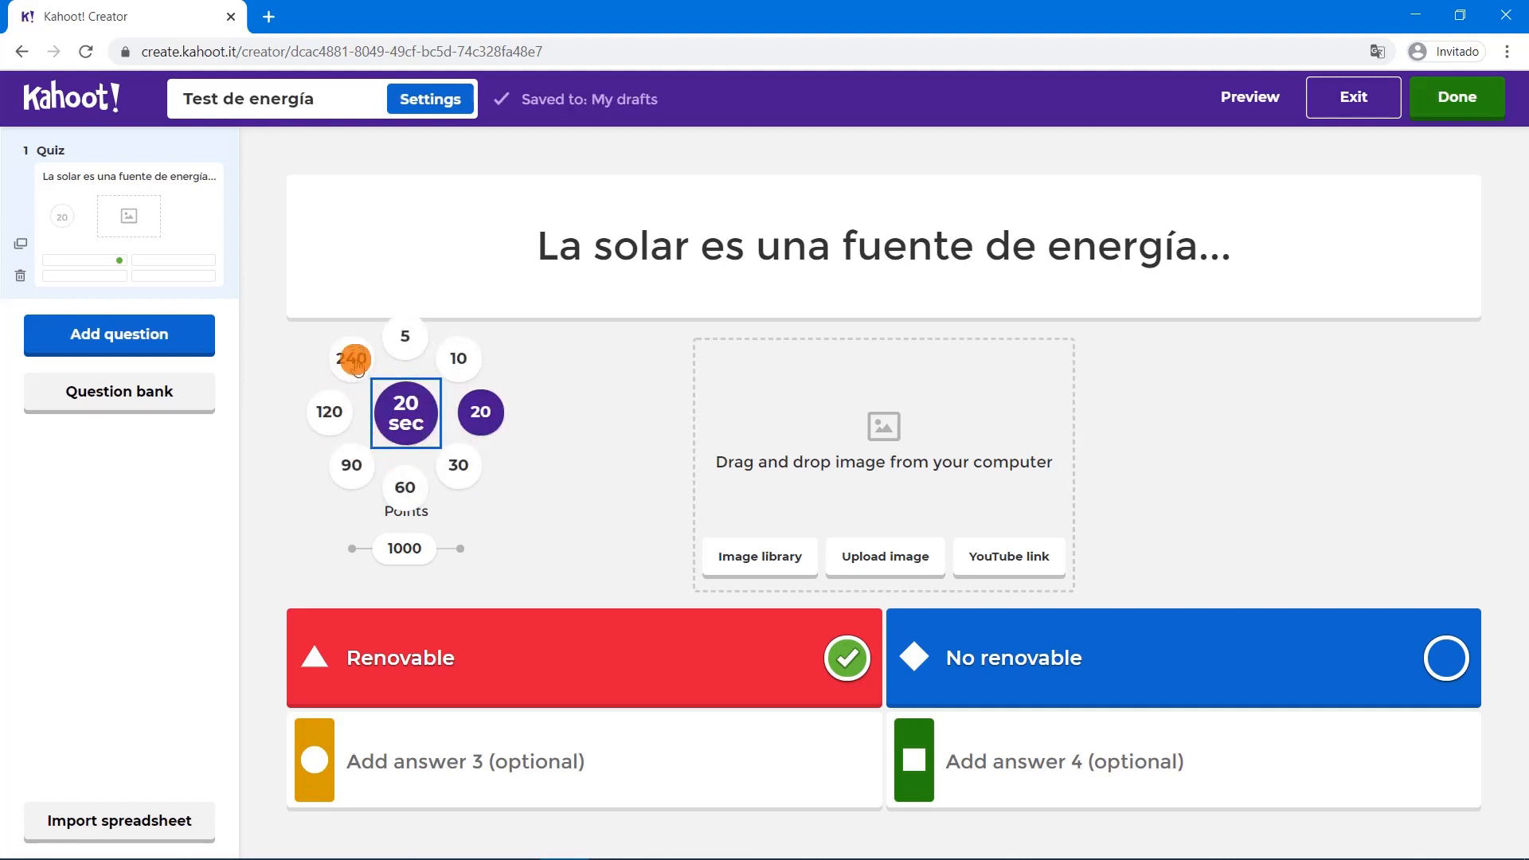
click(535, 411)
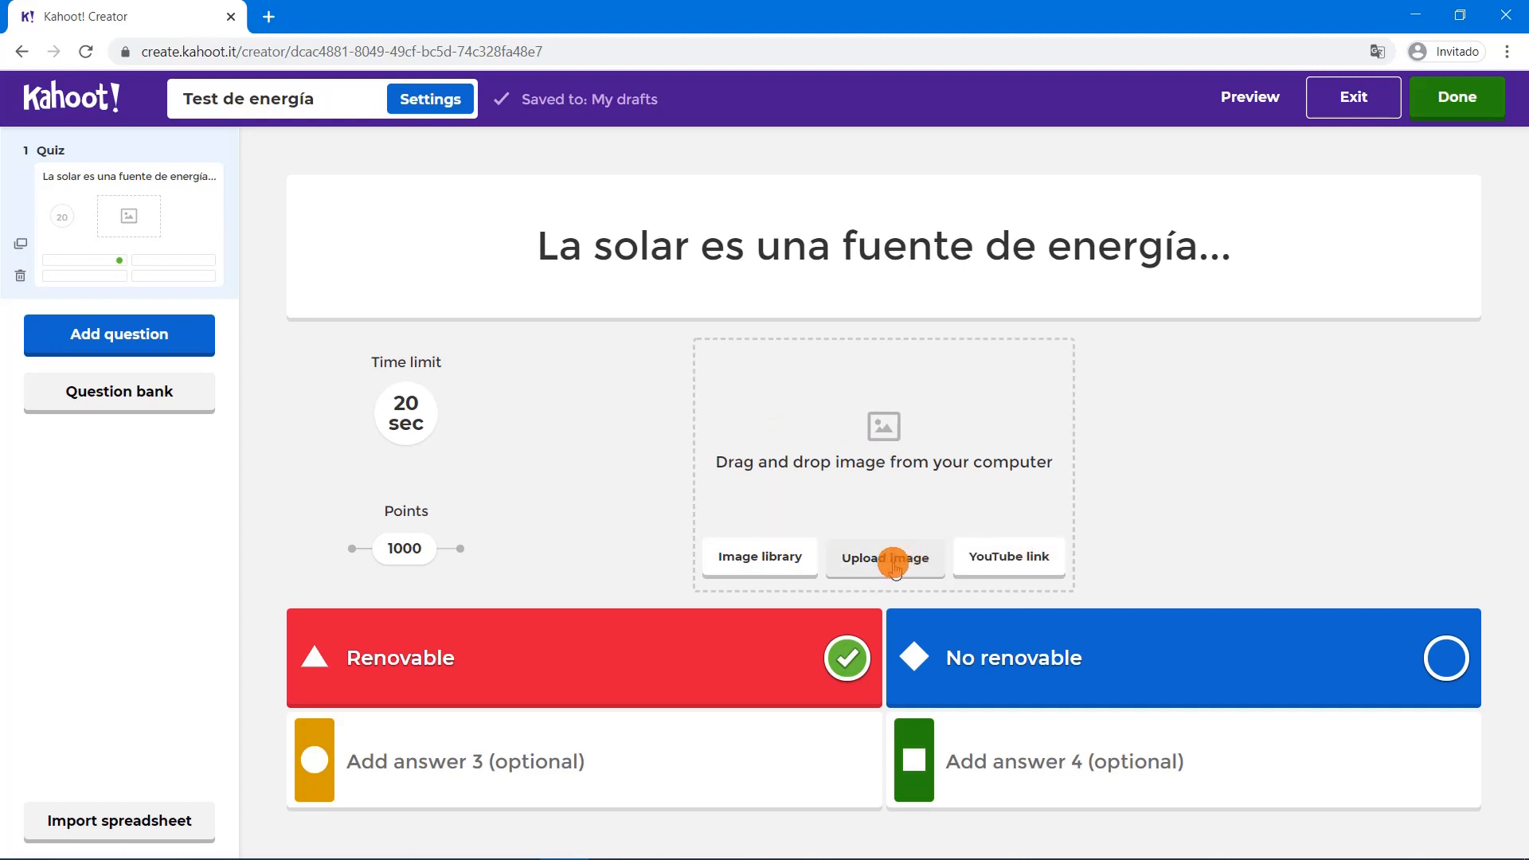
Search the image library for "solar", browse the pictures, clear the search and close the library
click(765, 554)
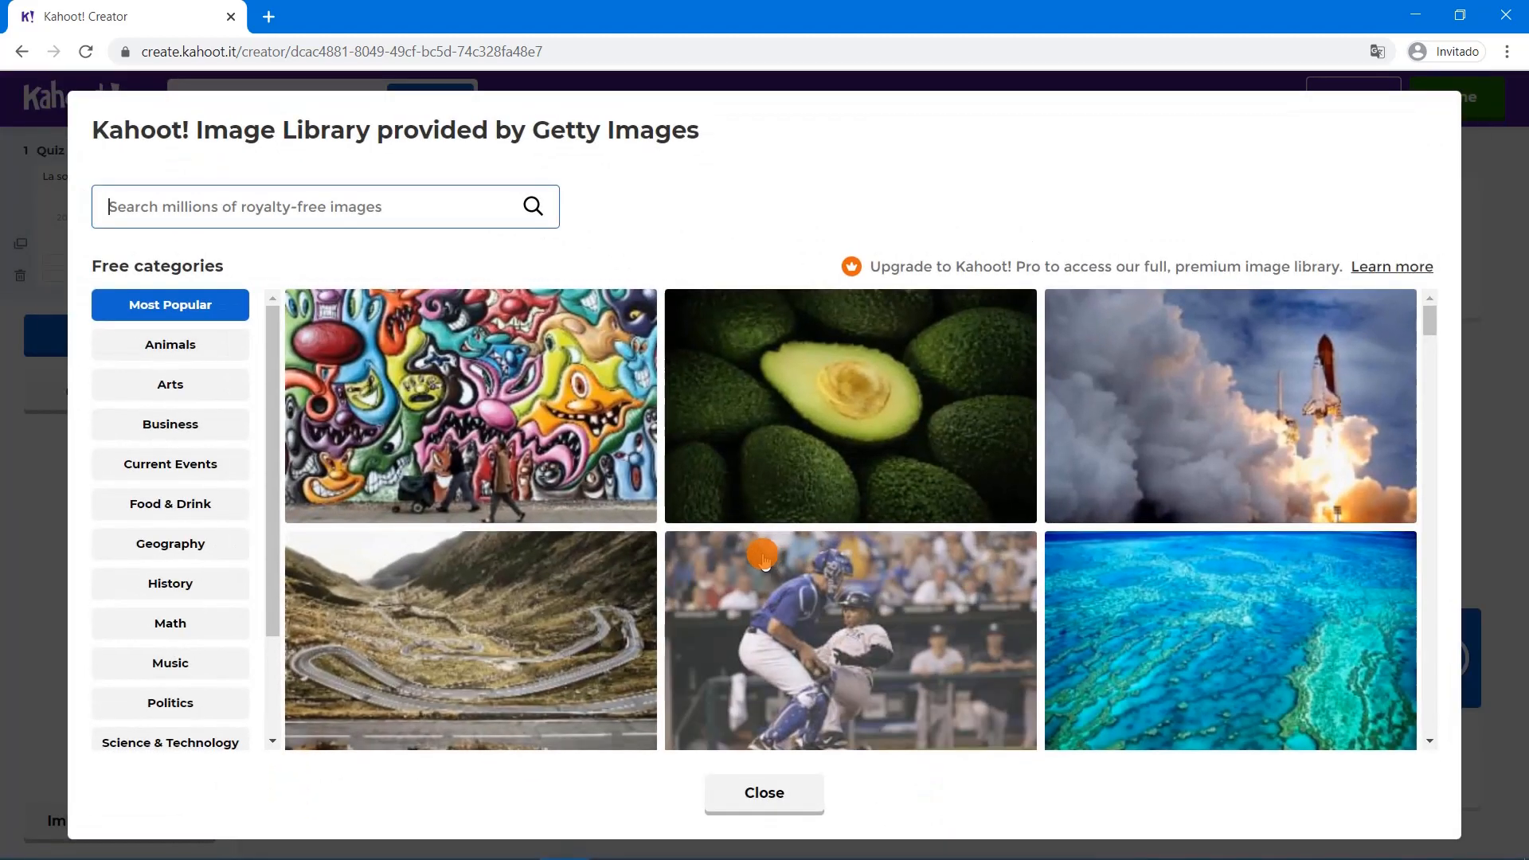
text(solar)
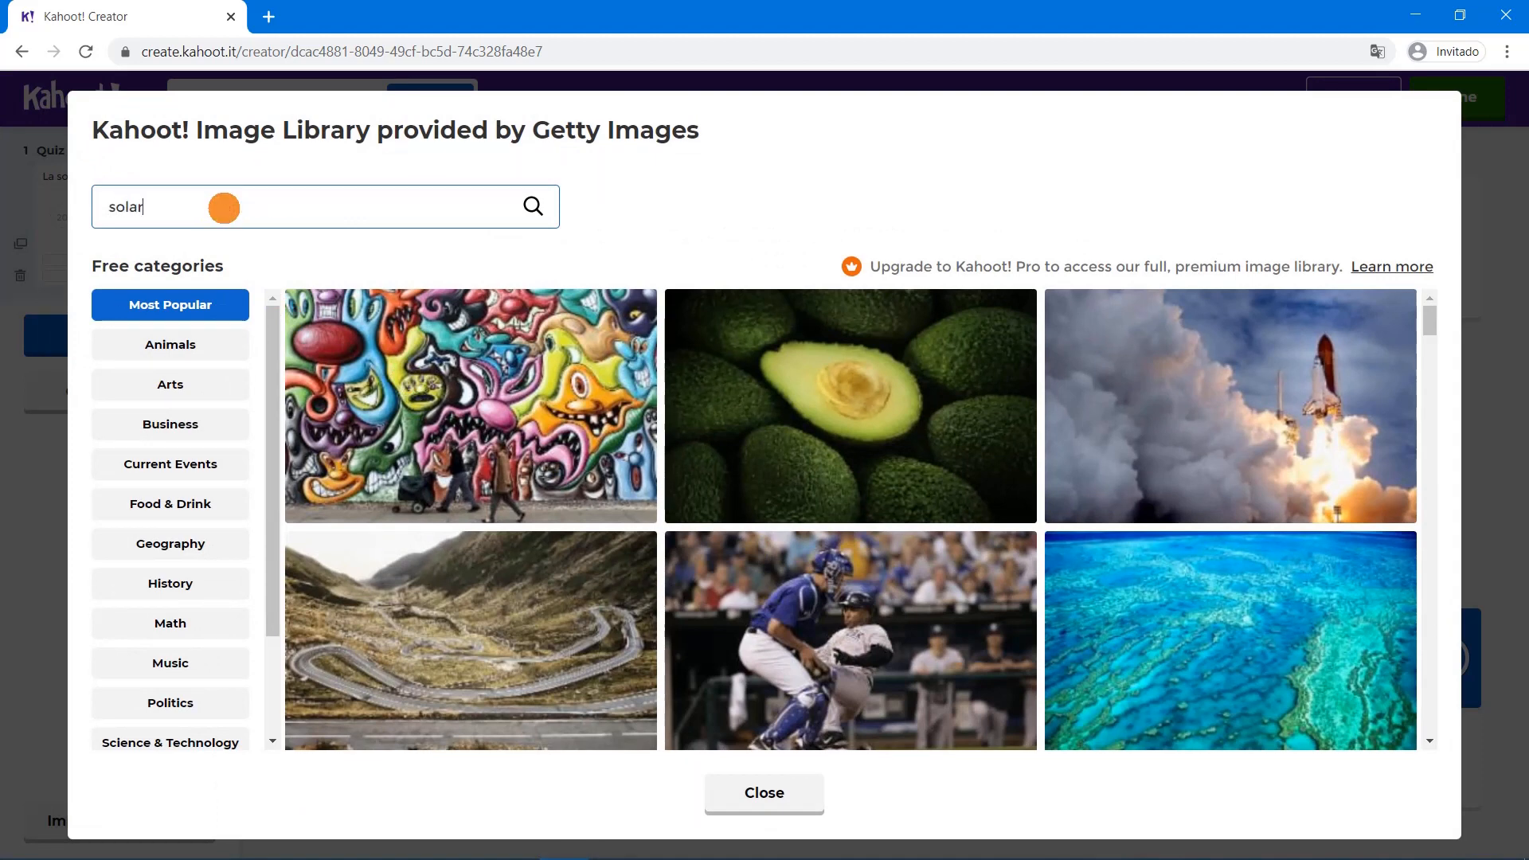
key(Return)
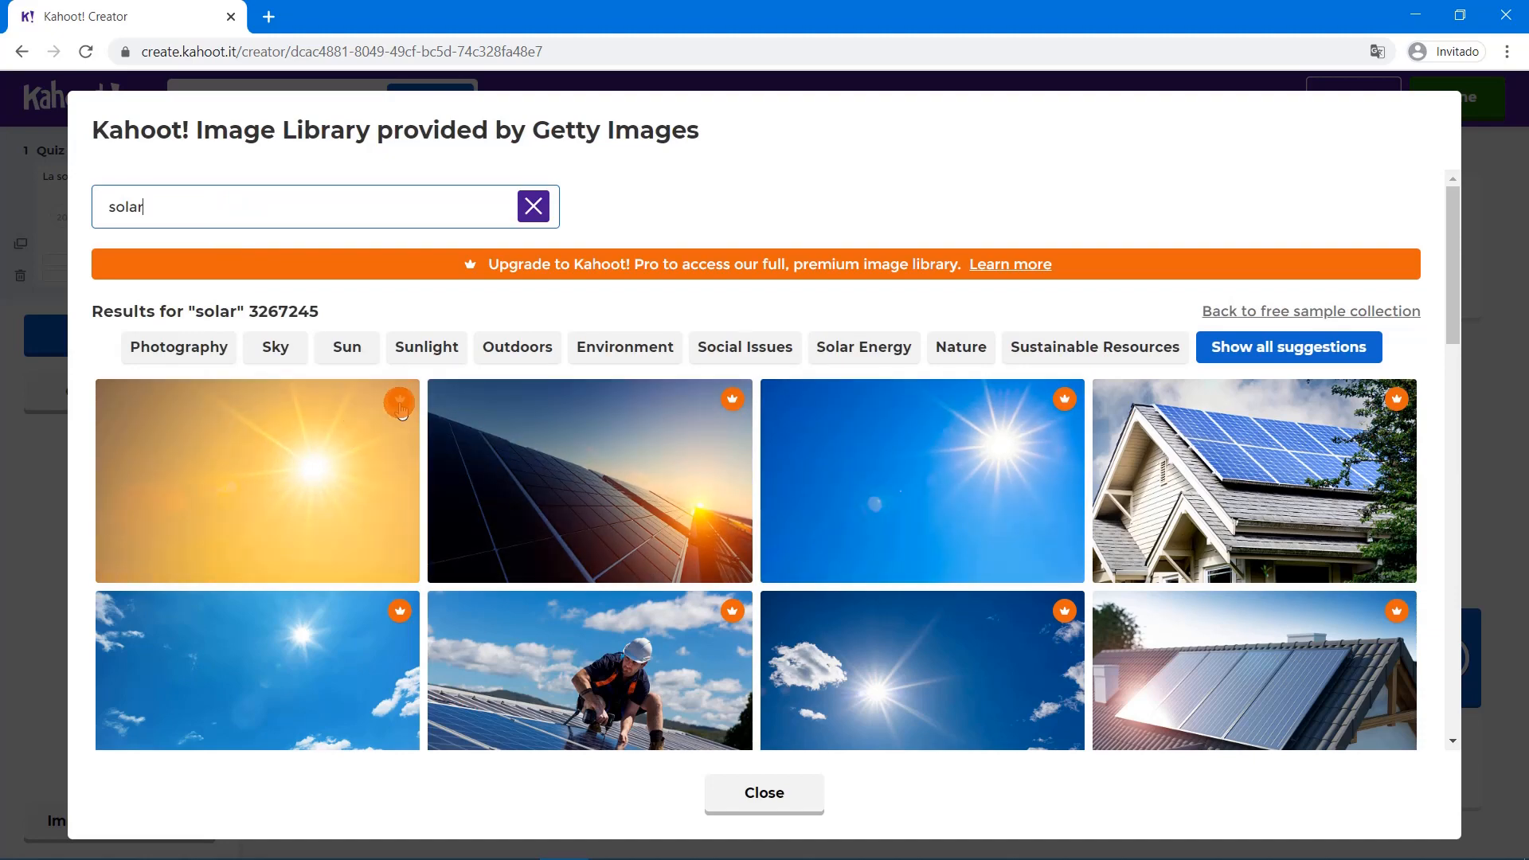
scroll(393, 475, down, 5)
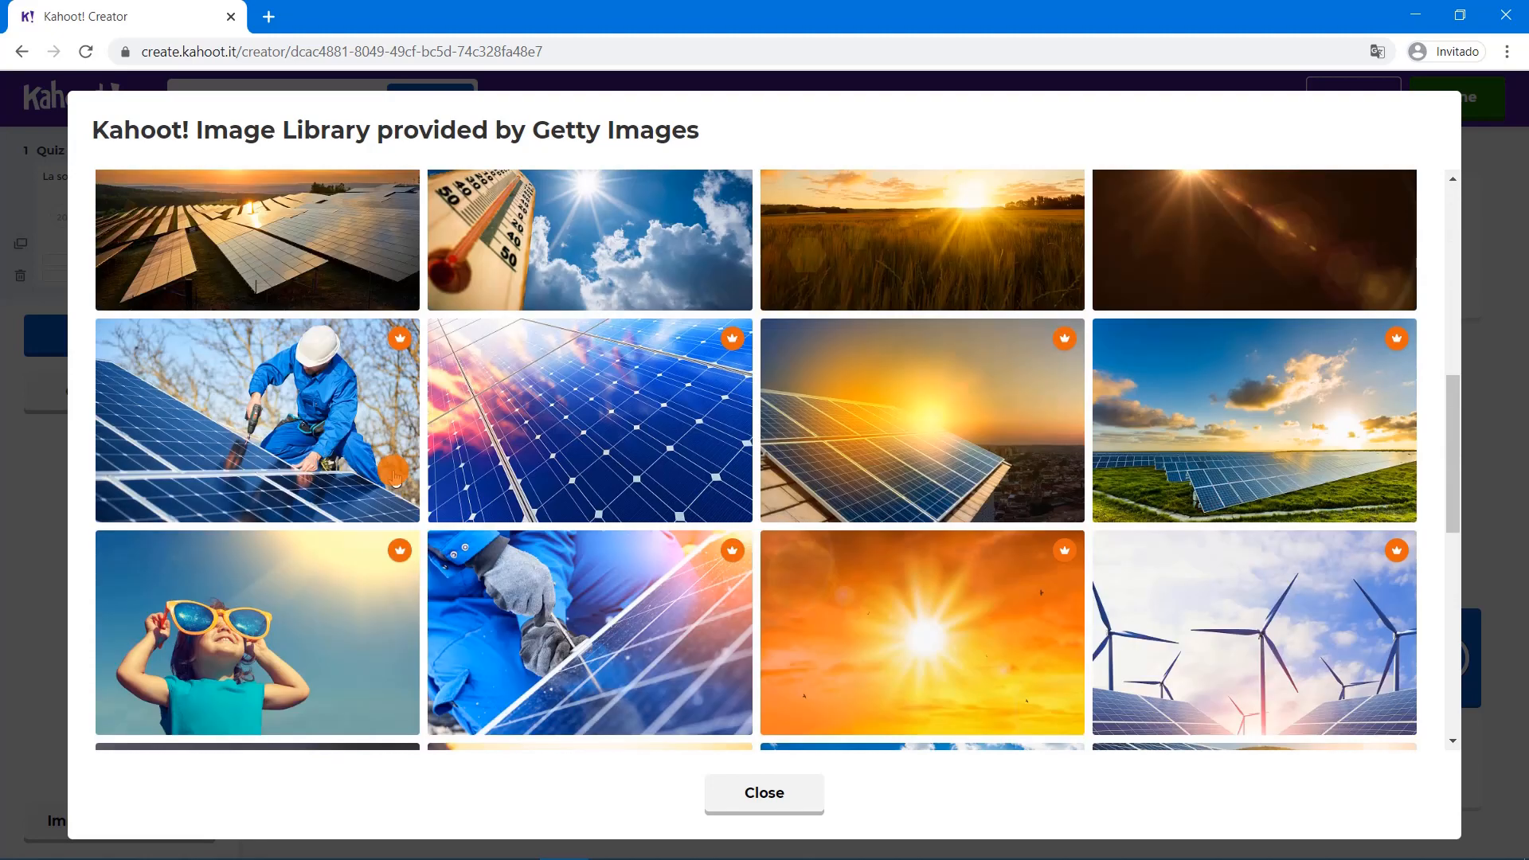
scroll(275, 383, up, 5)
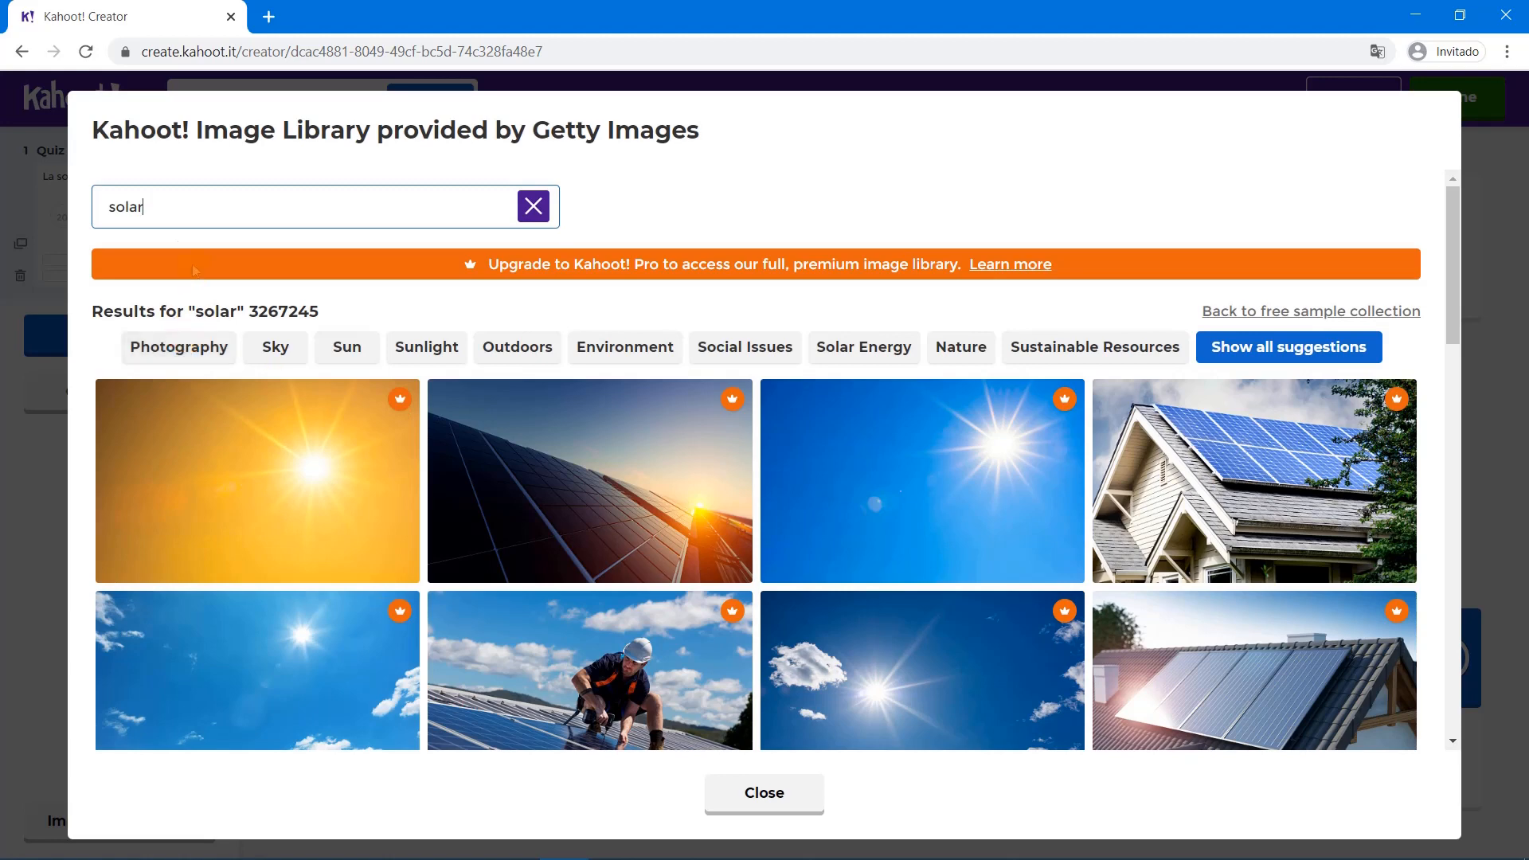
click(533, 207)
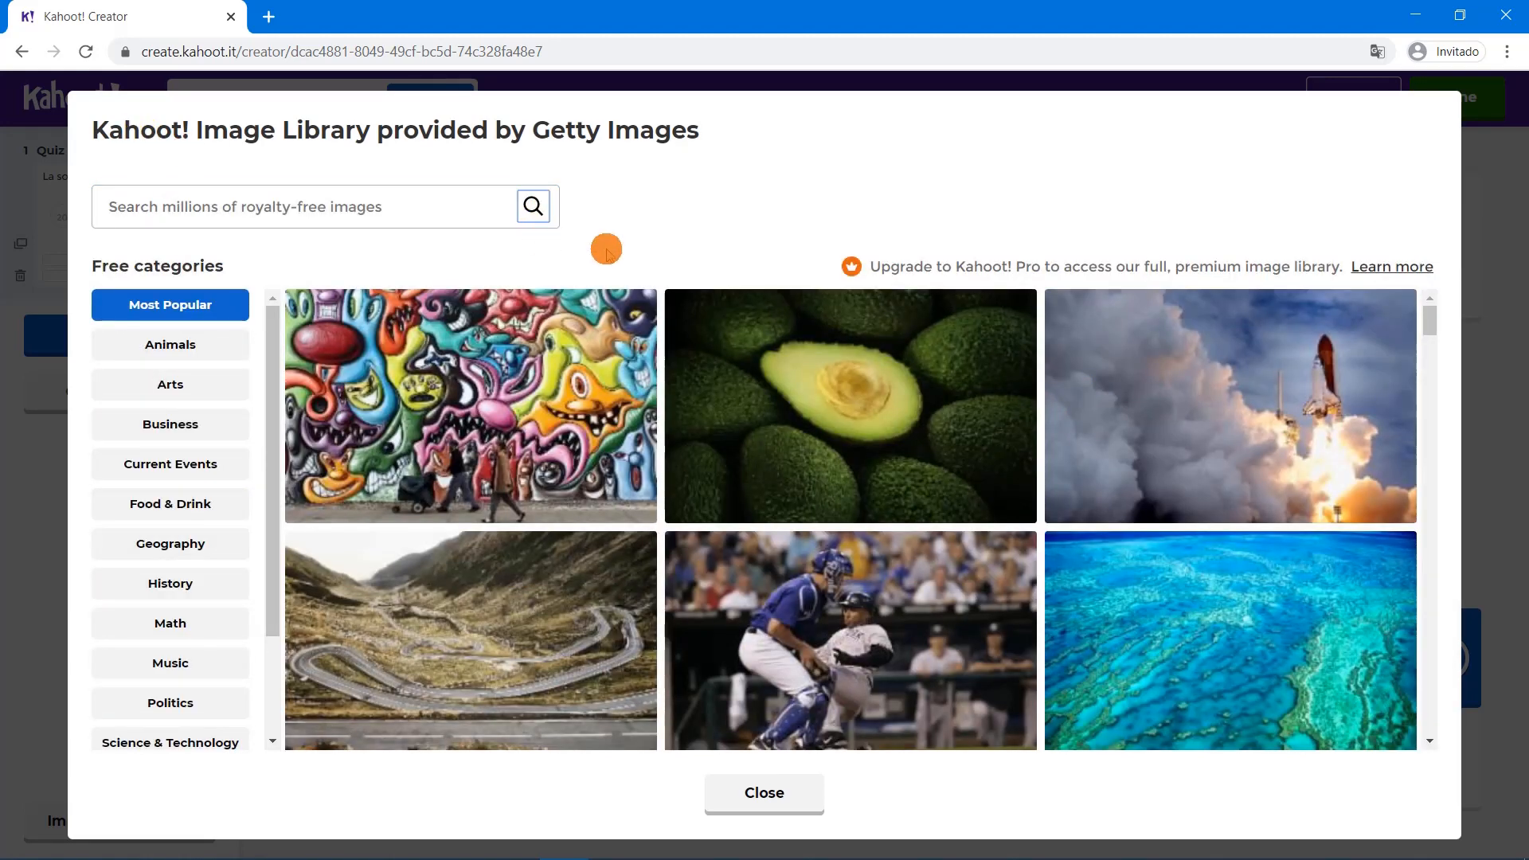
click(1477, 288)
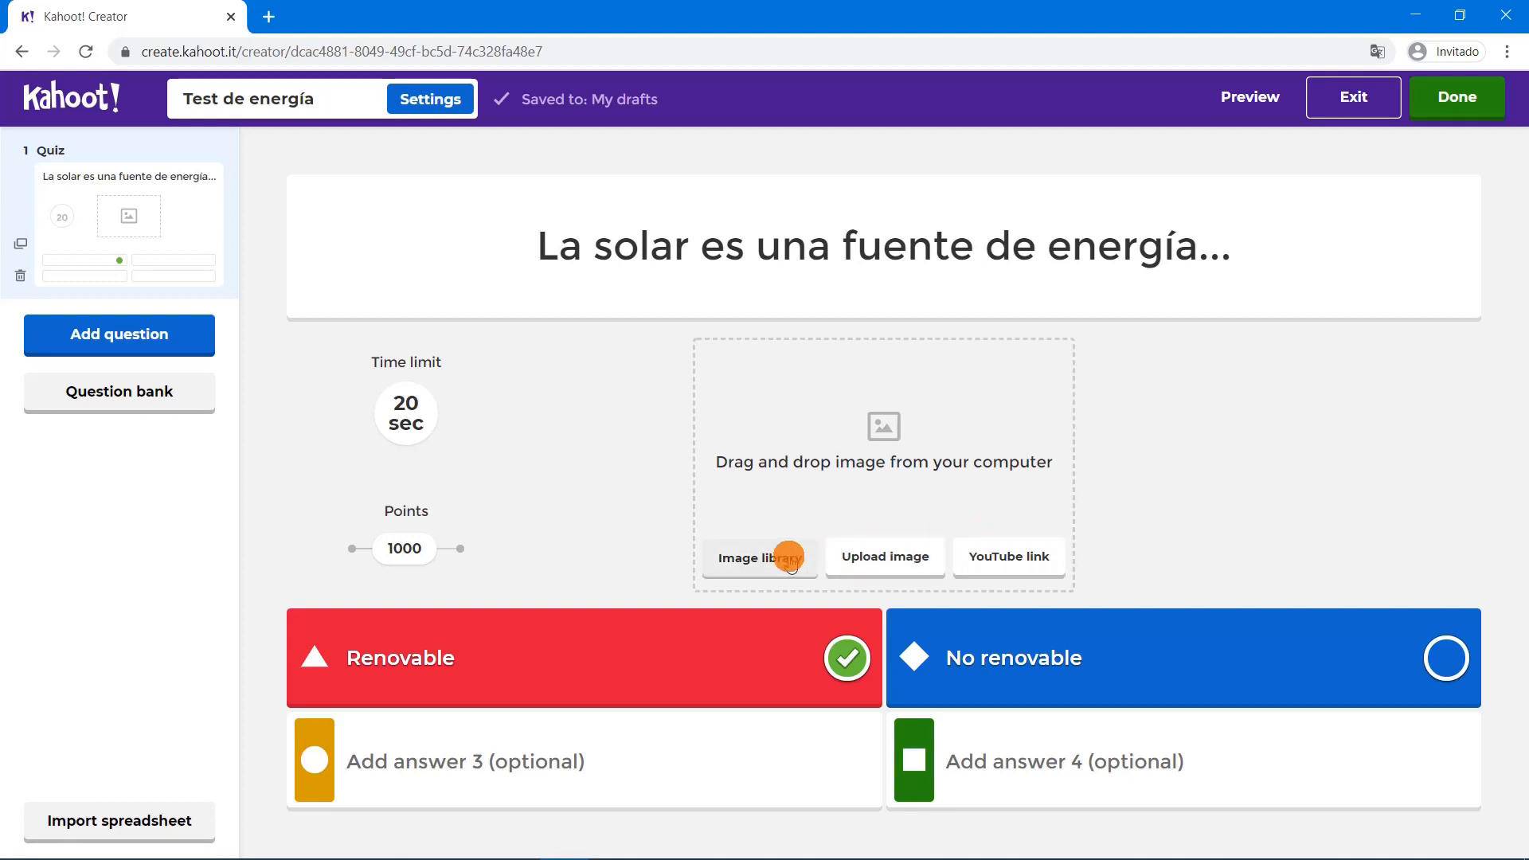
Upload solar.png as the solar question's image and duplicate the question
click(862, 562)
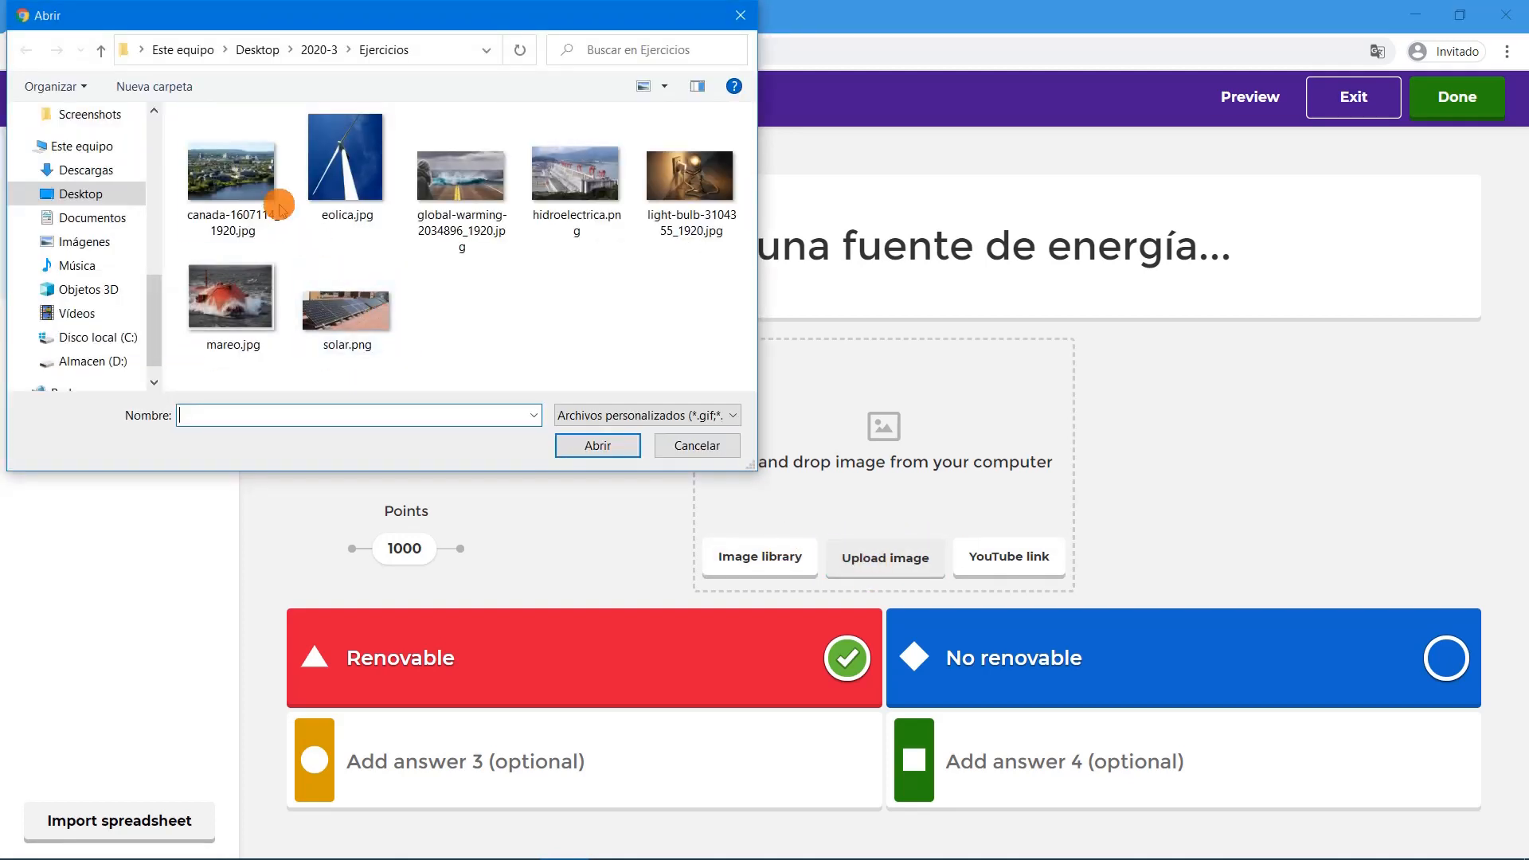
double_click(334, 314)
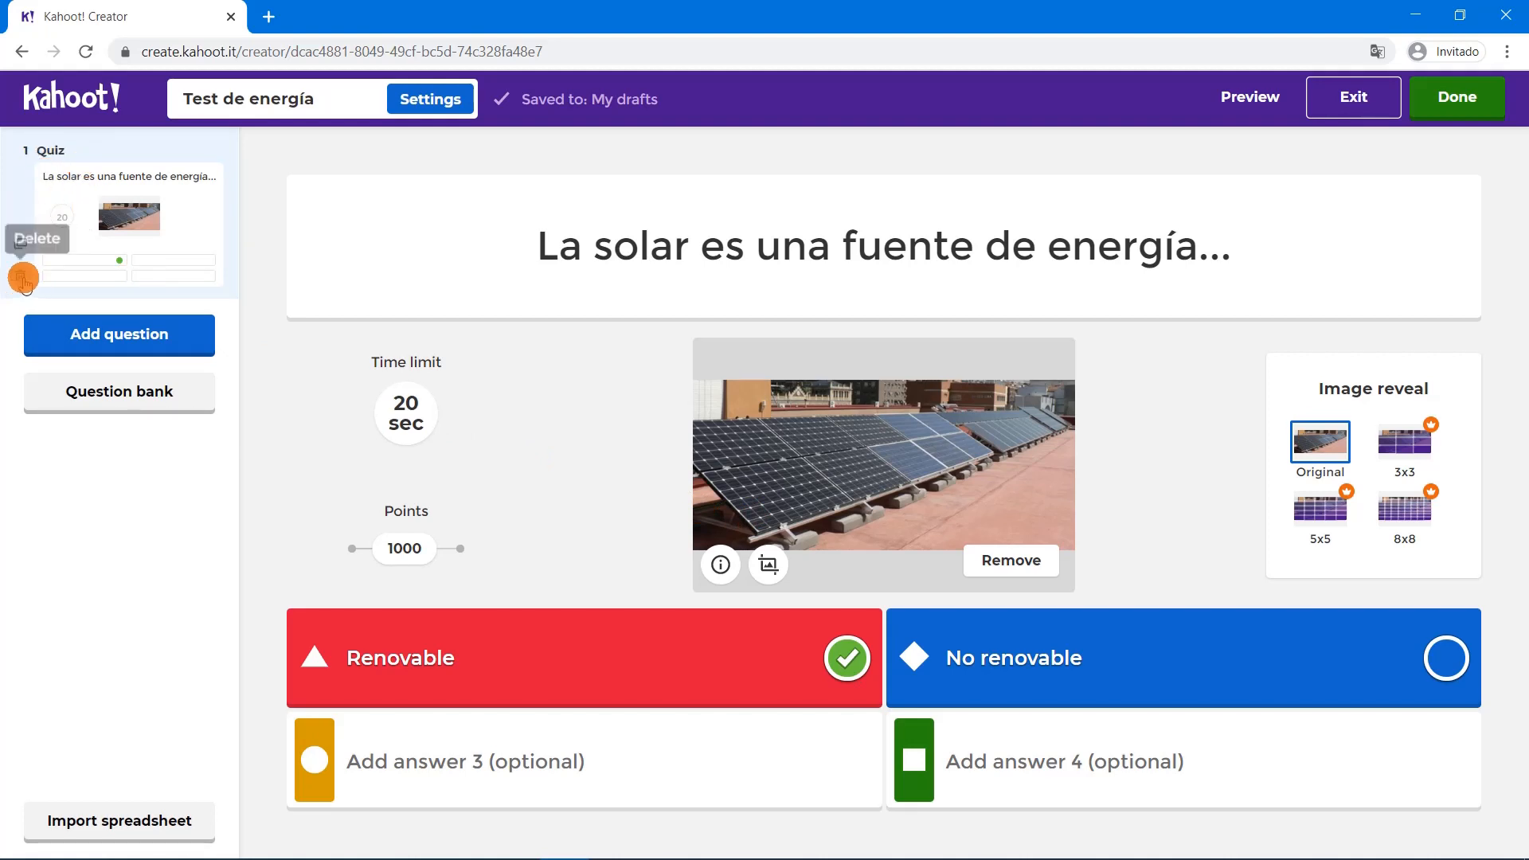
click(22, 245)
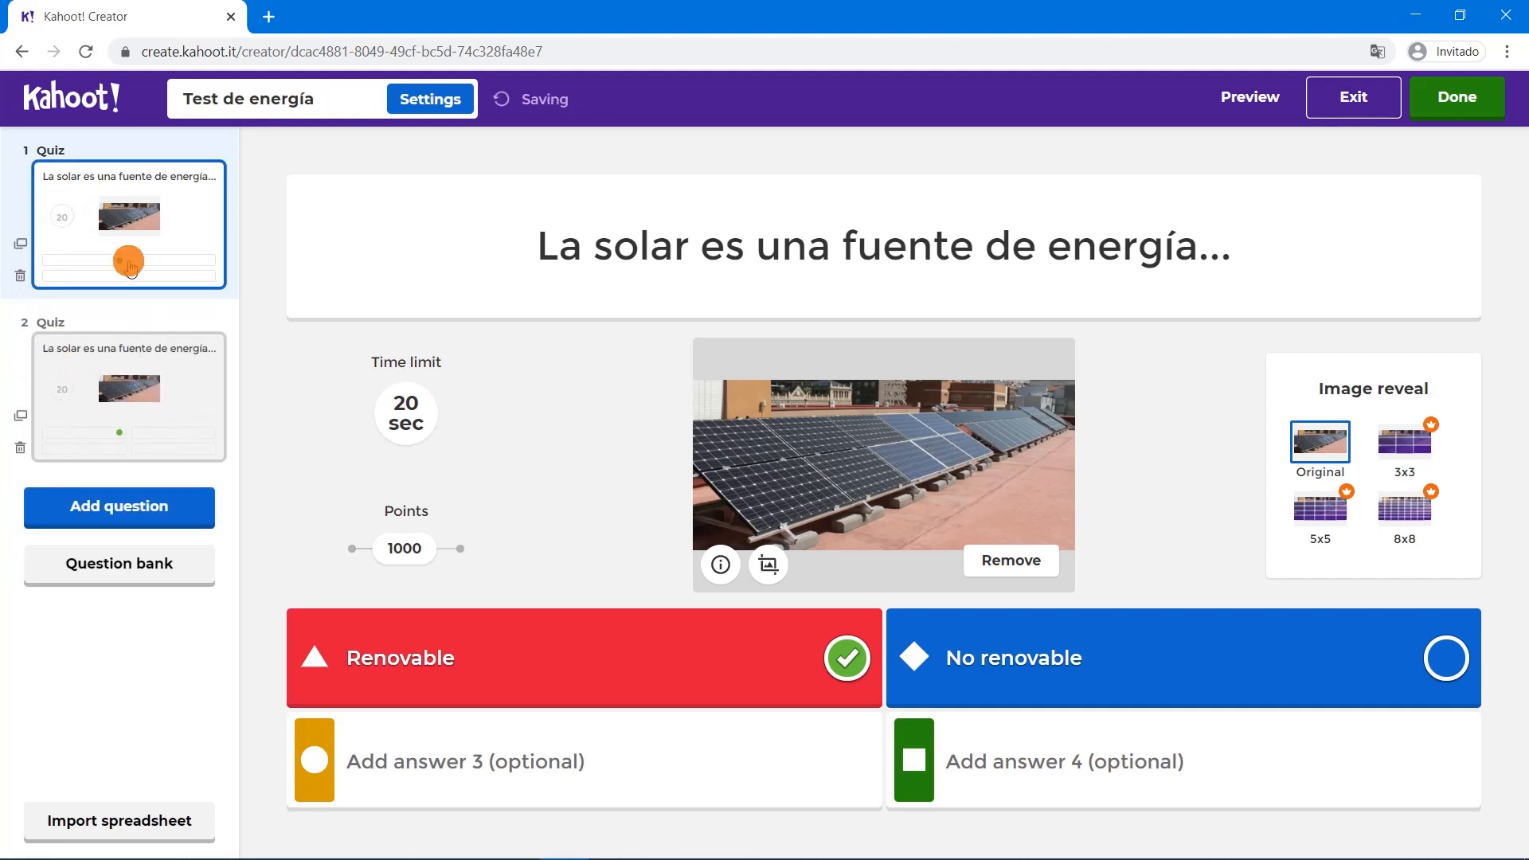
Replace "solar" with "nuclear" in the duplicated question so it reads "La nuclear es una fuente de energía..."
click(132, 365)
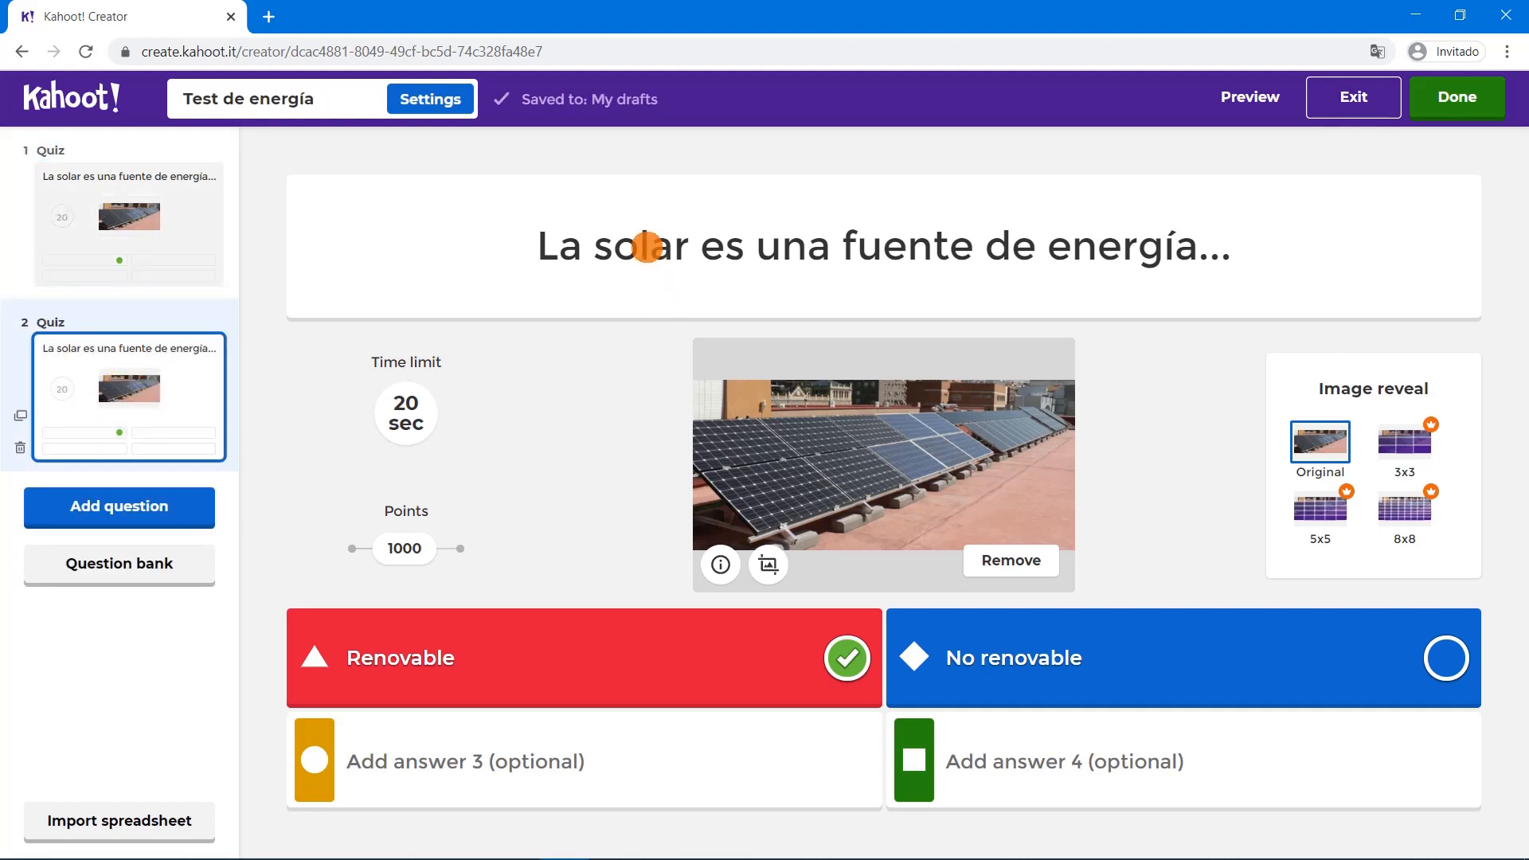
drag(595, 243, 686, 250)
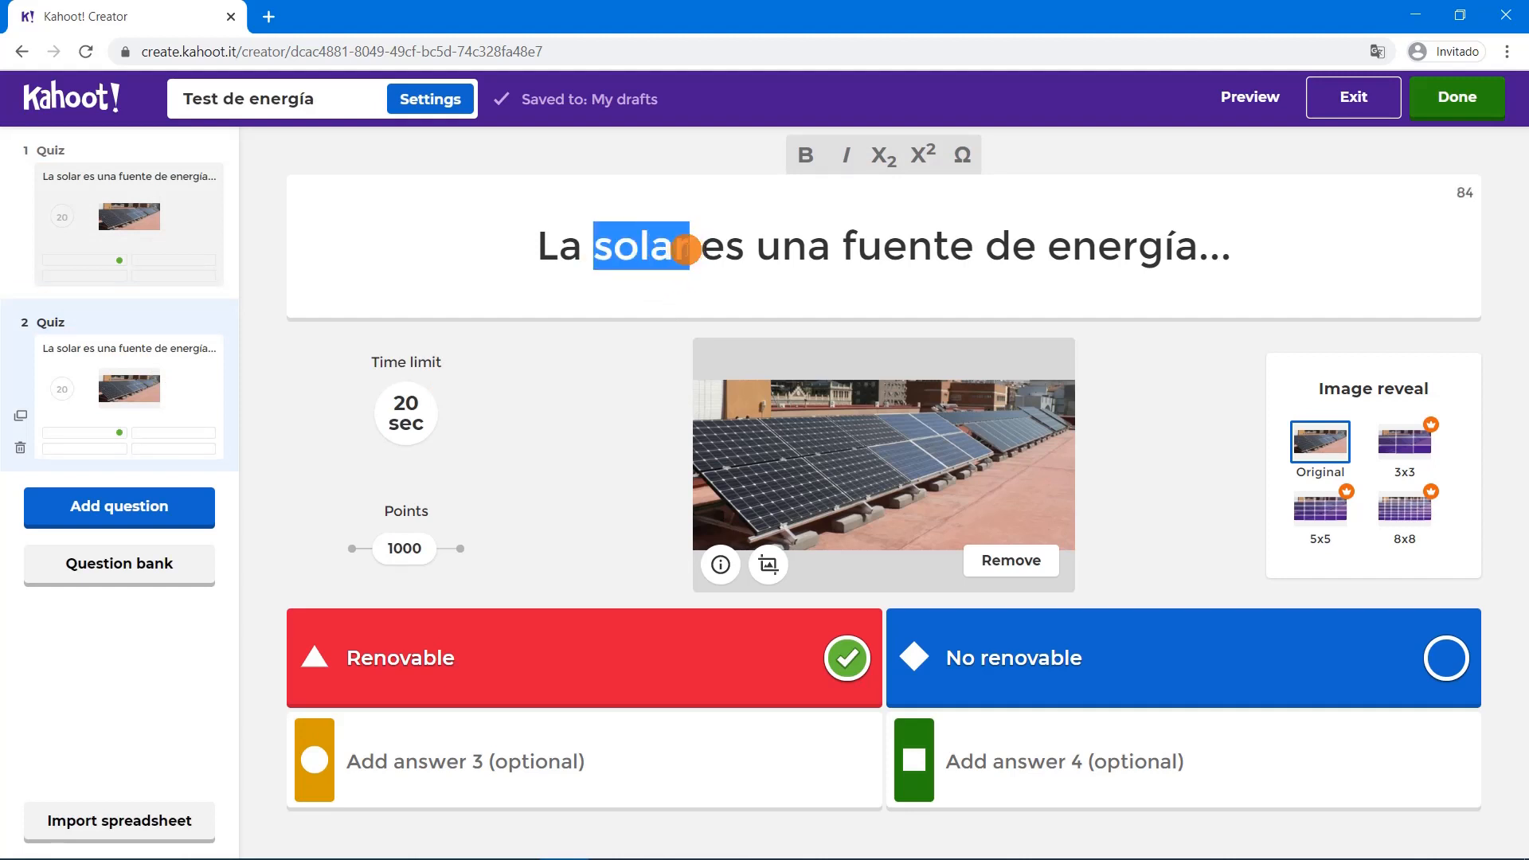
text(nuclear)
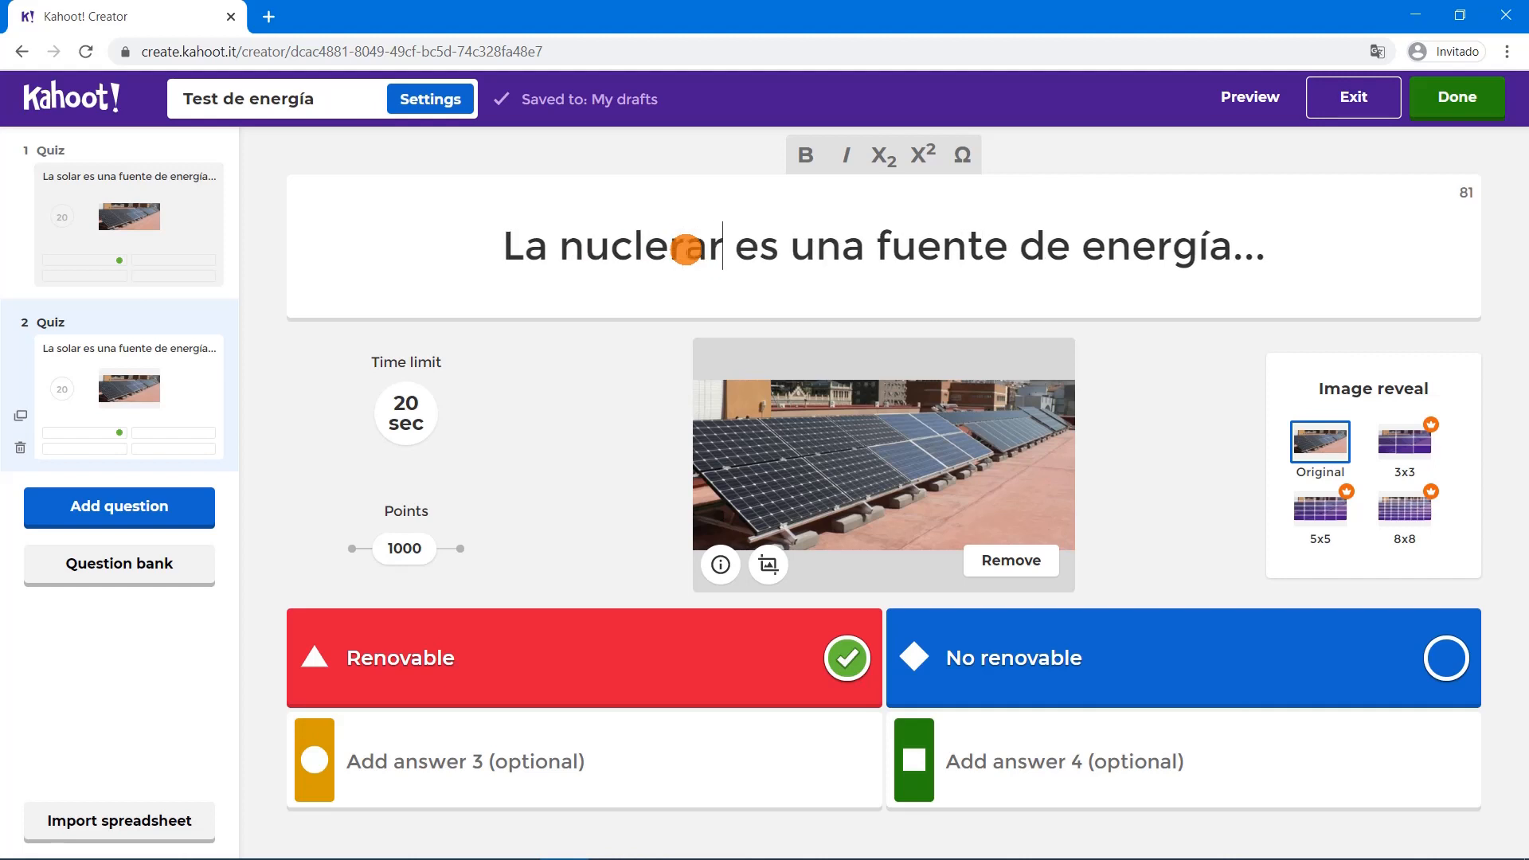
key(BackSpace)
key(BackSpace)
key(BackSpace)
text(ar)
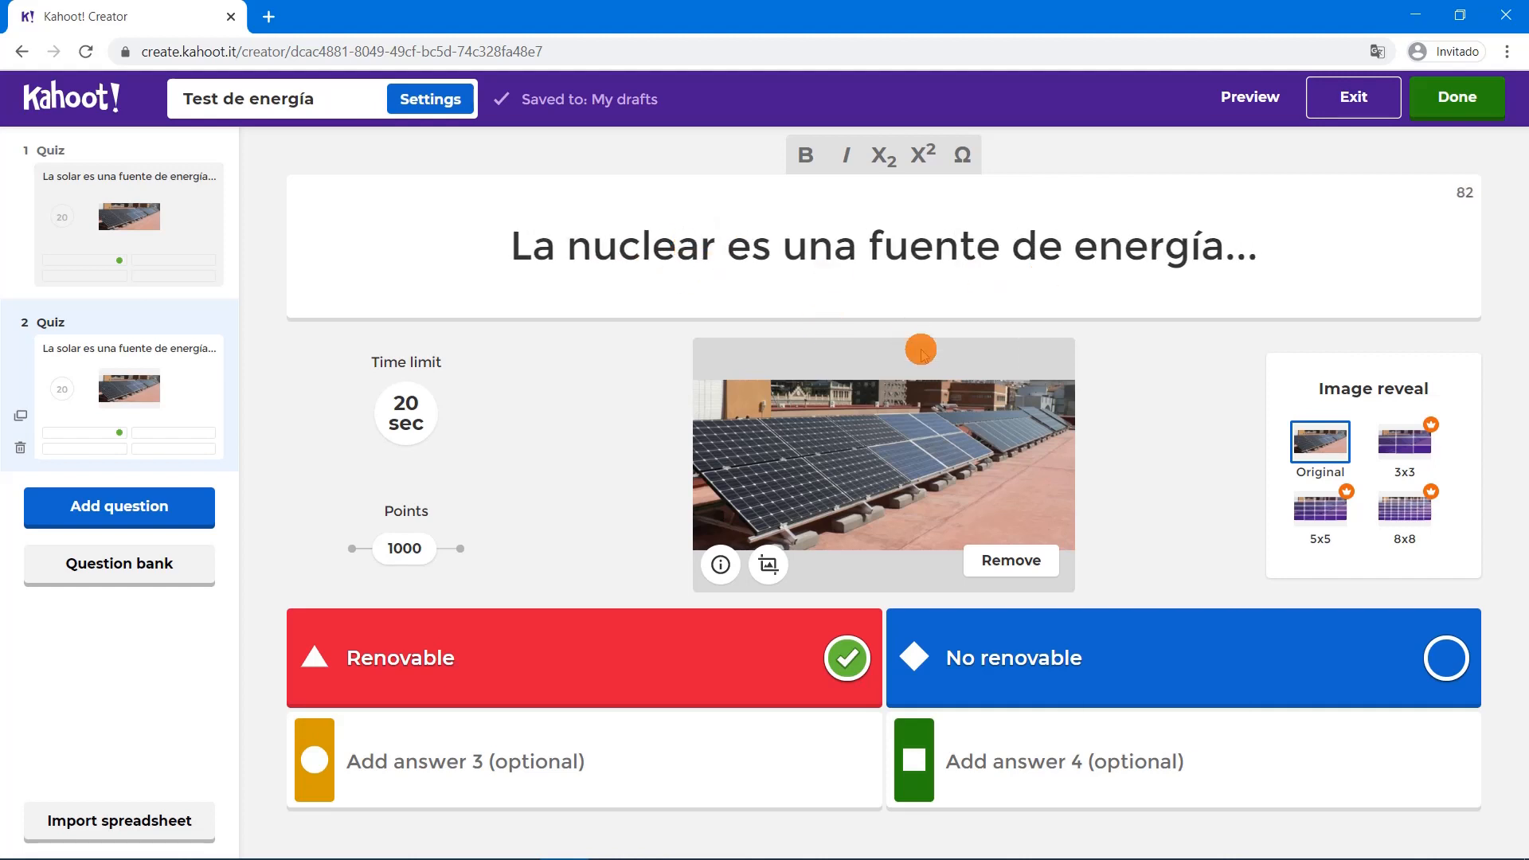
Mark "No renovable" as correct in the nuclear question and remove its solar panel image
click(1441, 658)
click(999, 560)
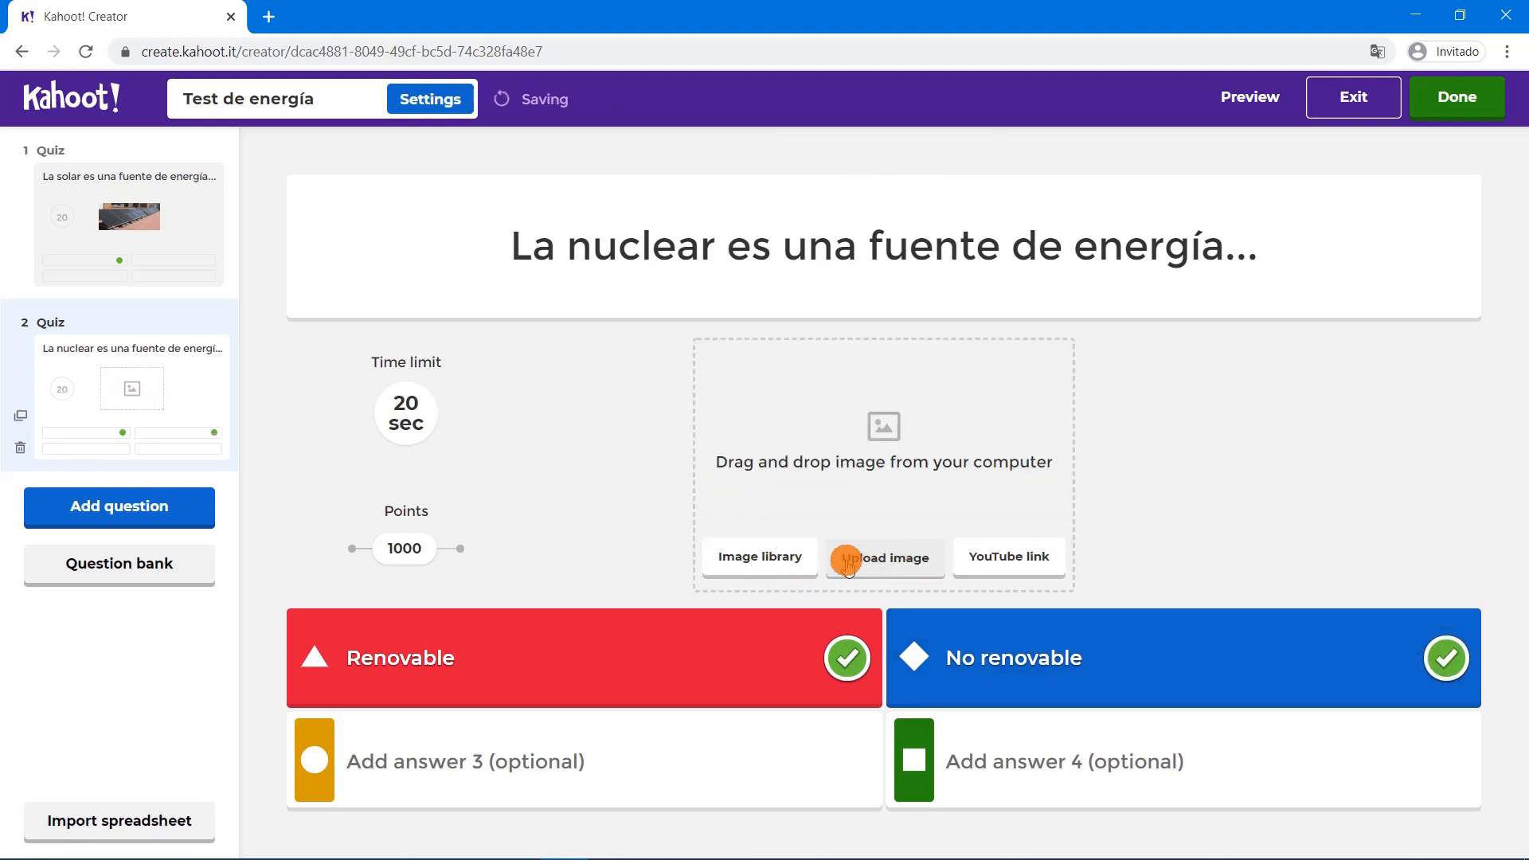
Add the image of the Earth cut open to its core from the library's Science & Technology category to the nuclear question
click(771, 557)
scroll(218, 629, down, 3)
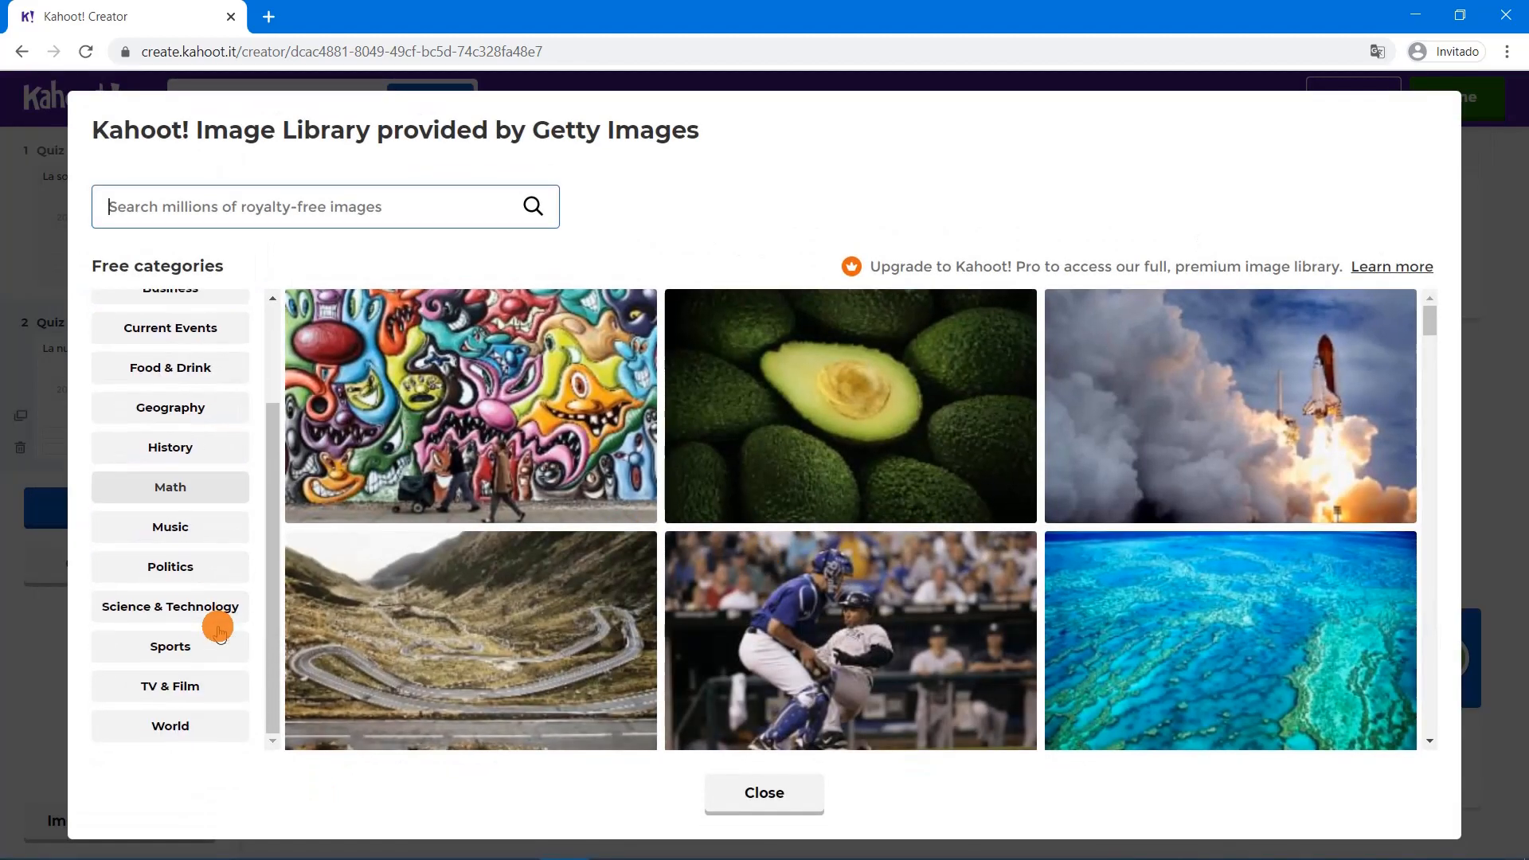
click(198, 607)
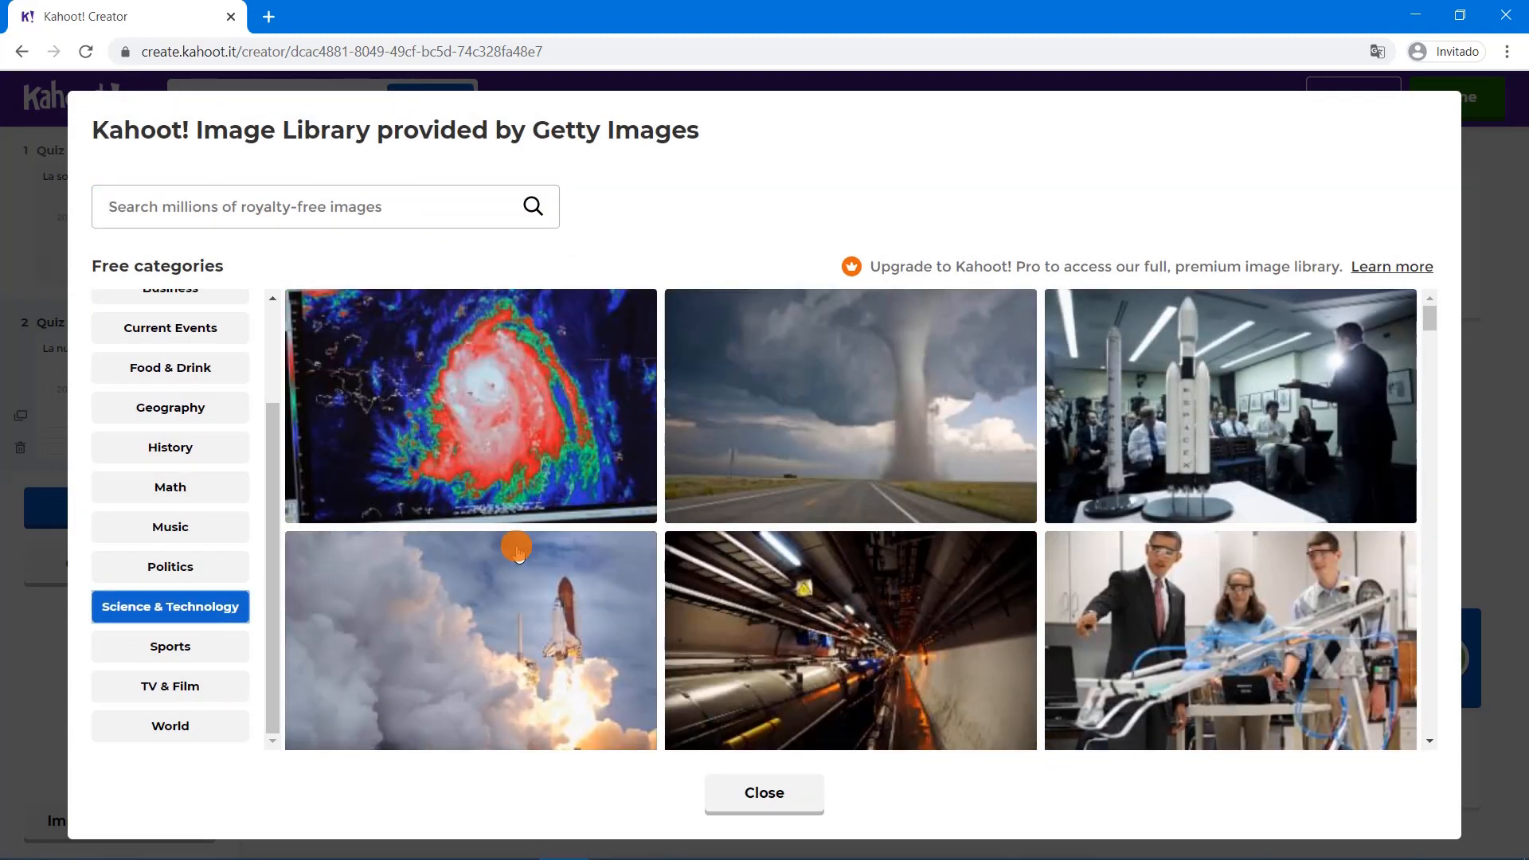
scroll(547, 516, down, 4)
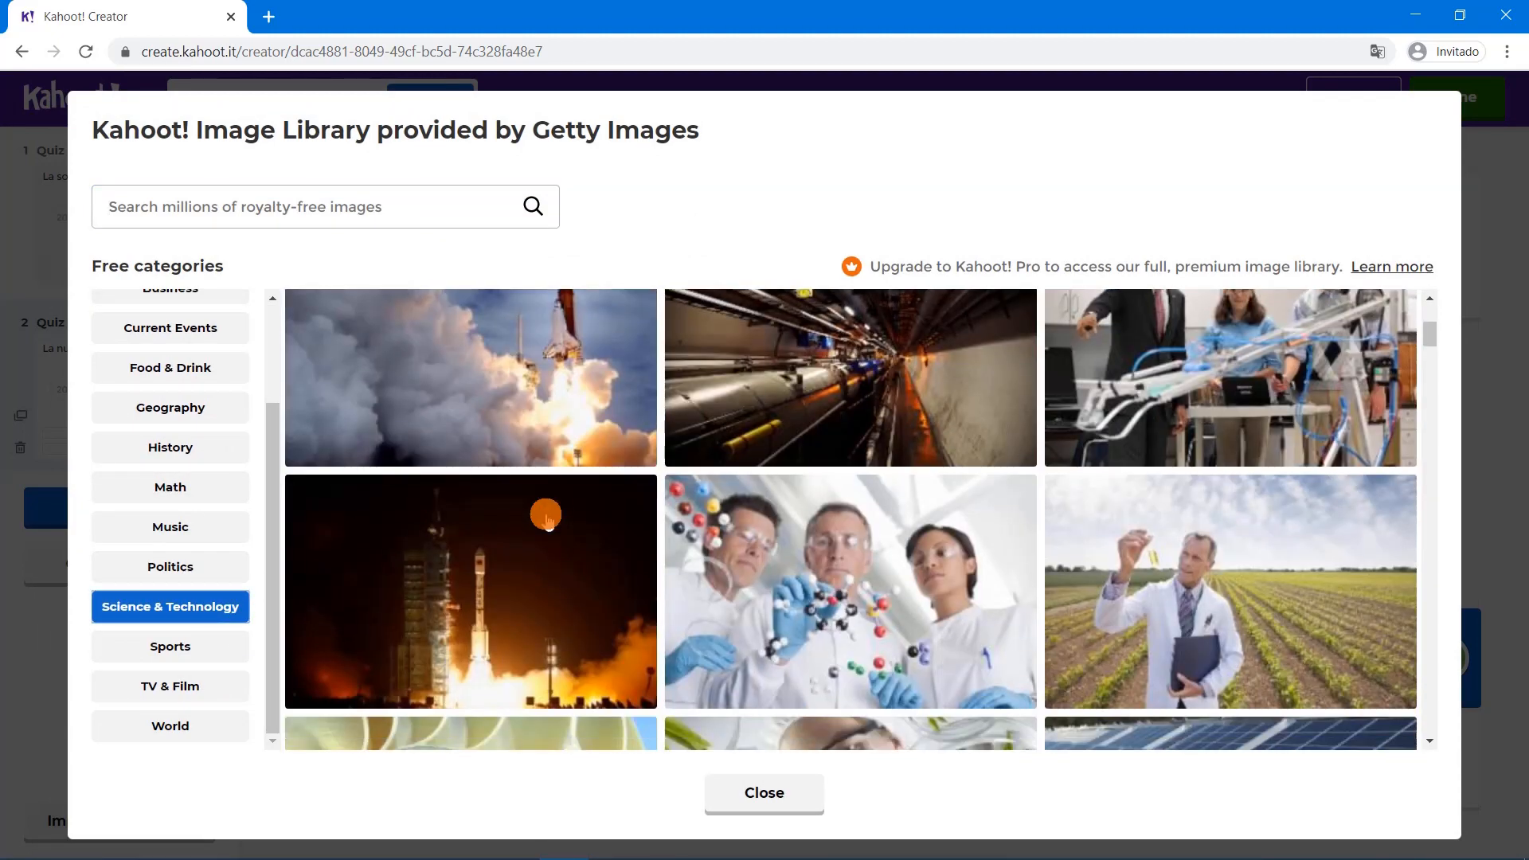
scroll(546, 516, down, 8)
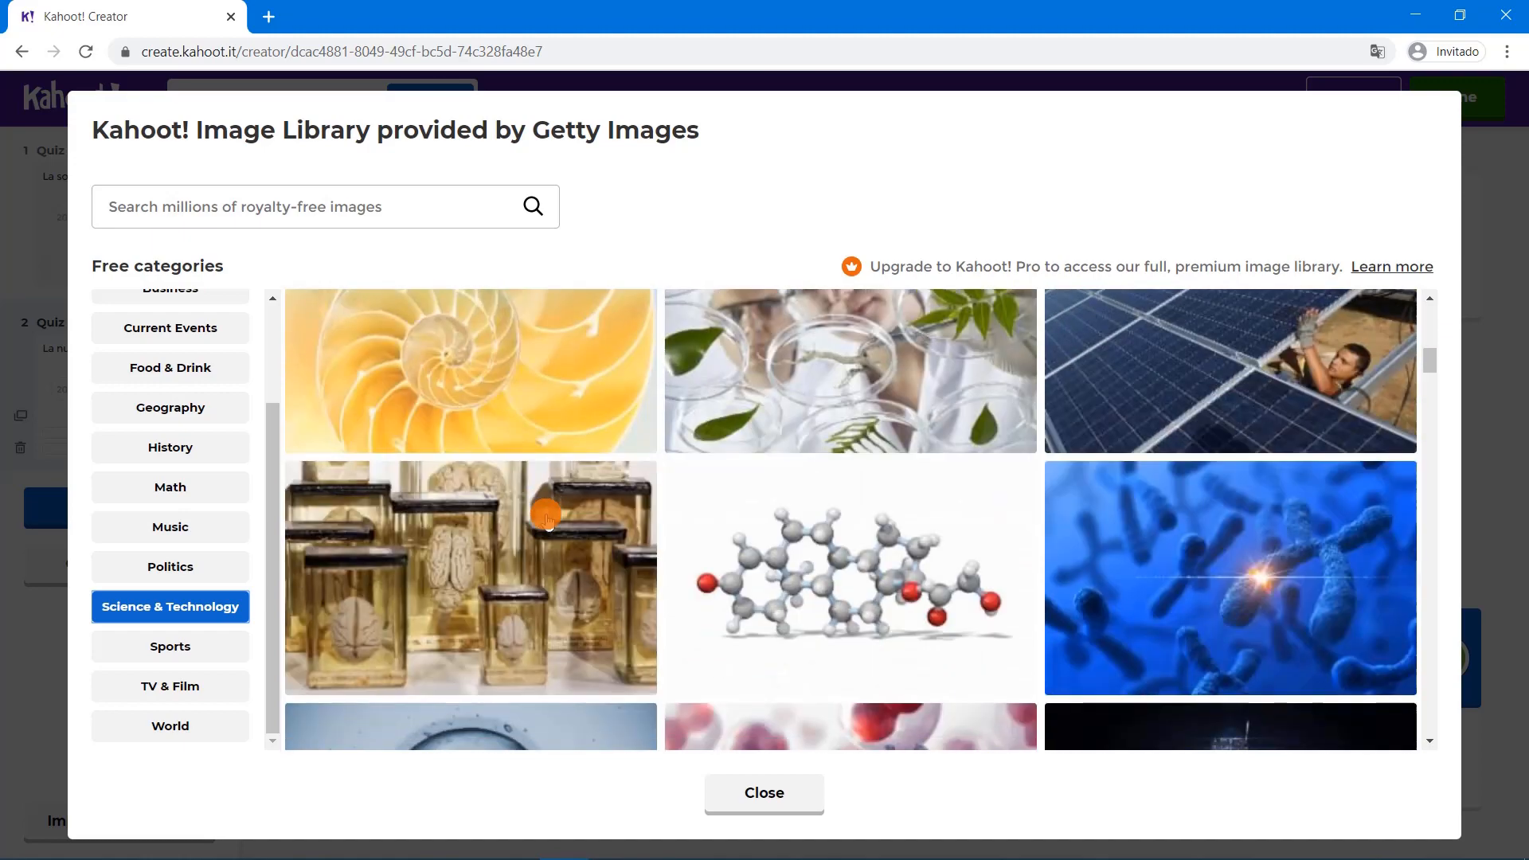
scroll(546, 516, down, 9)
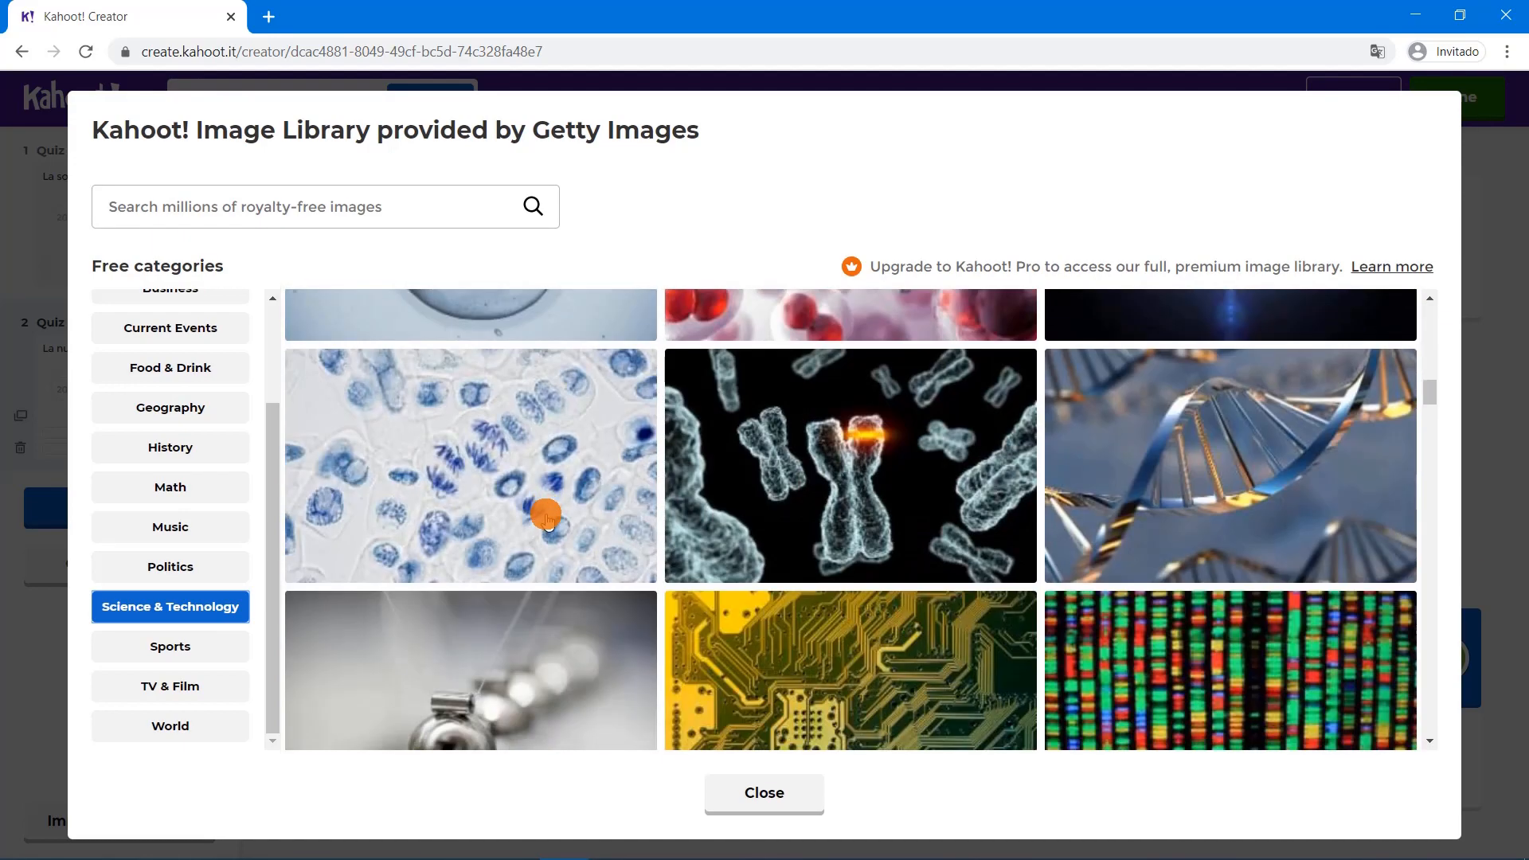
scroll(546, 516, down, 6)
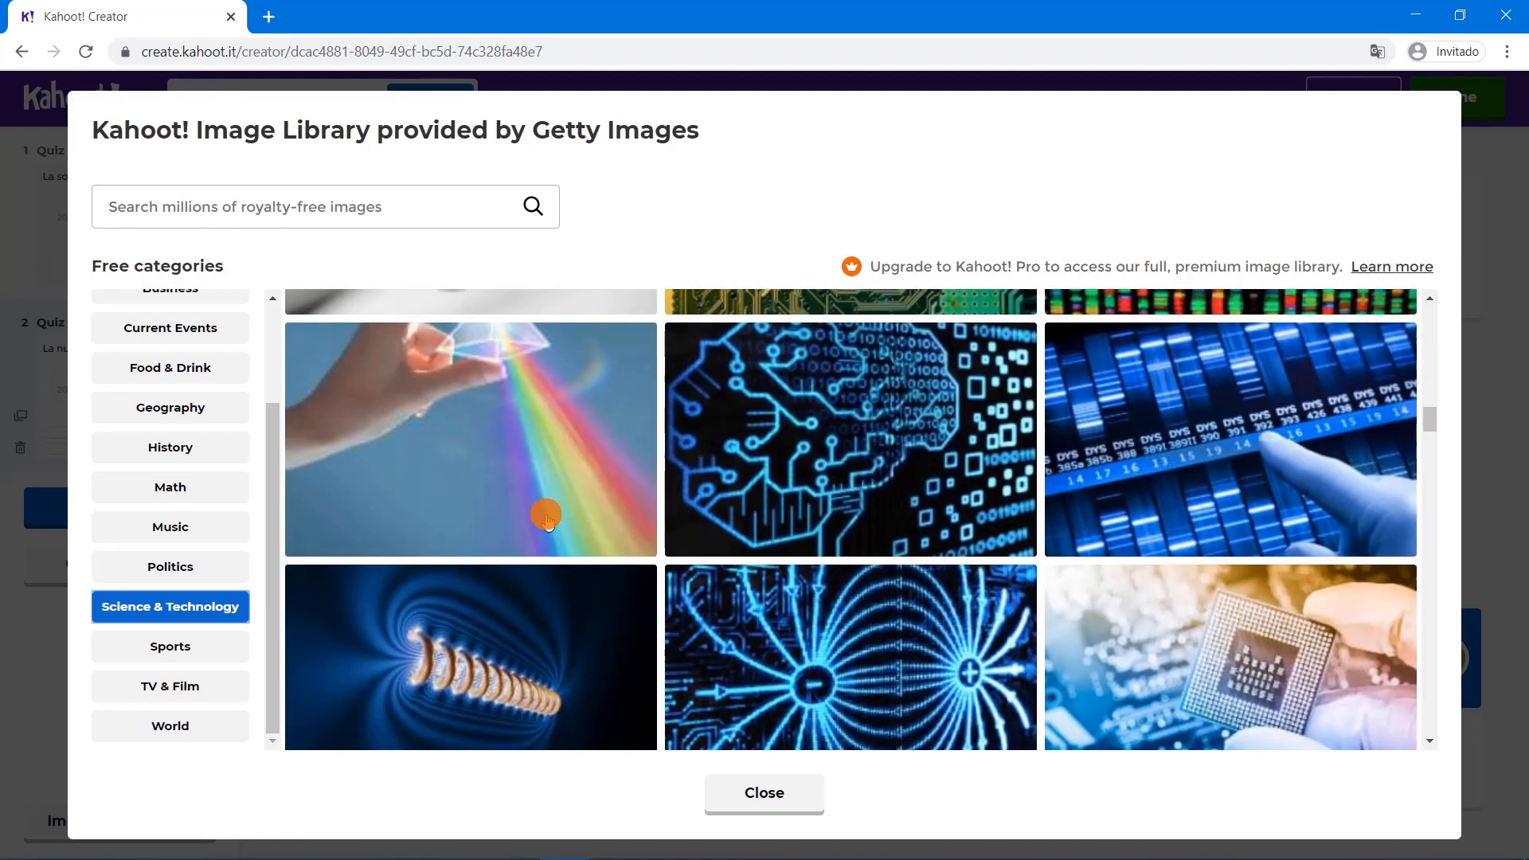
scroll(546, 516, down, 7)
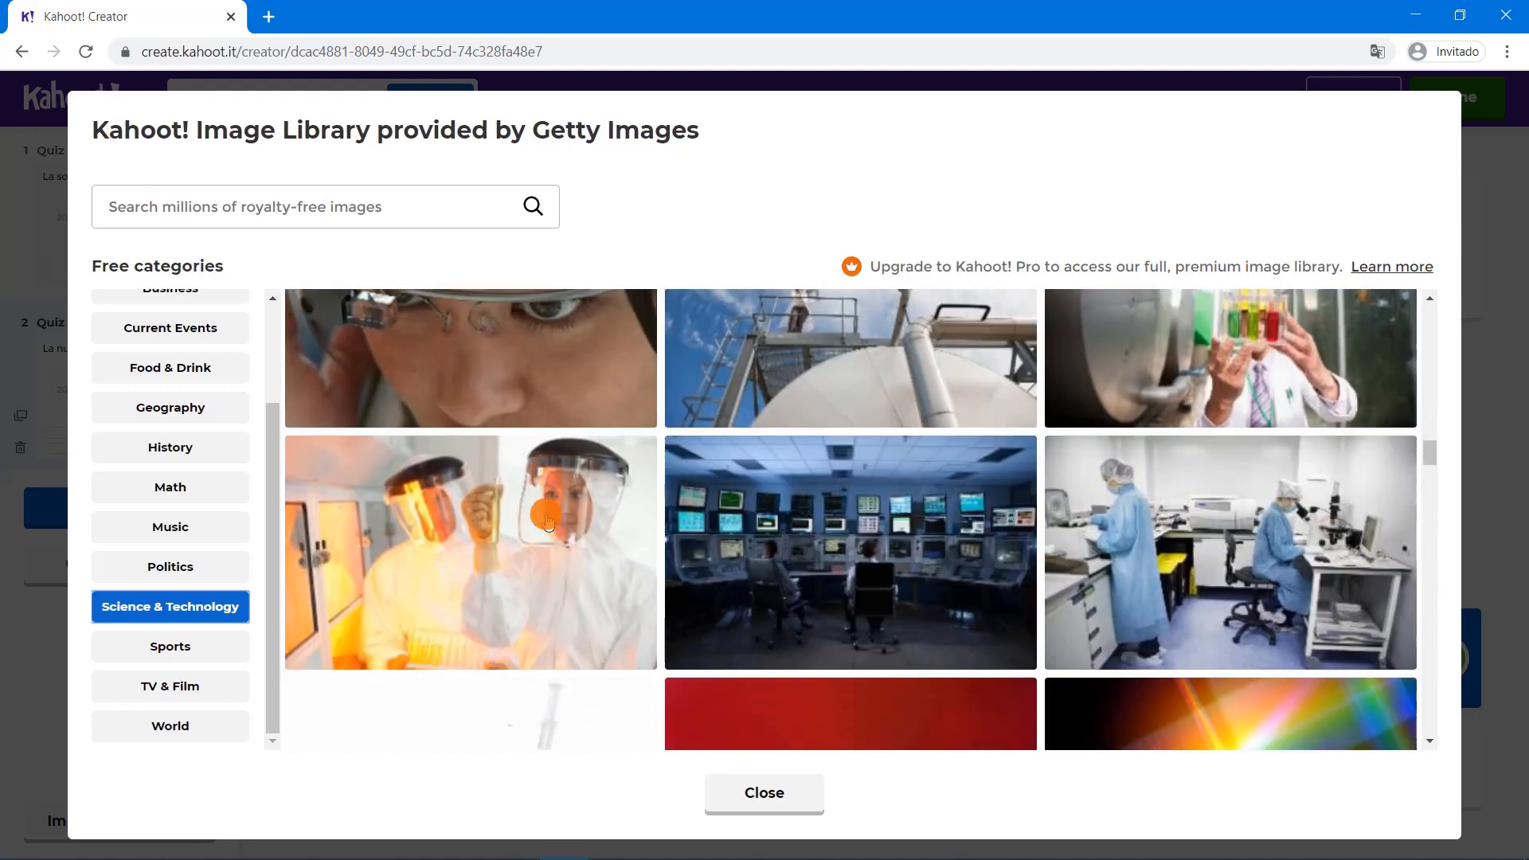
scroll(546, 516, down, 7)
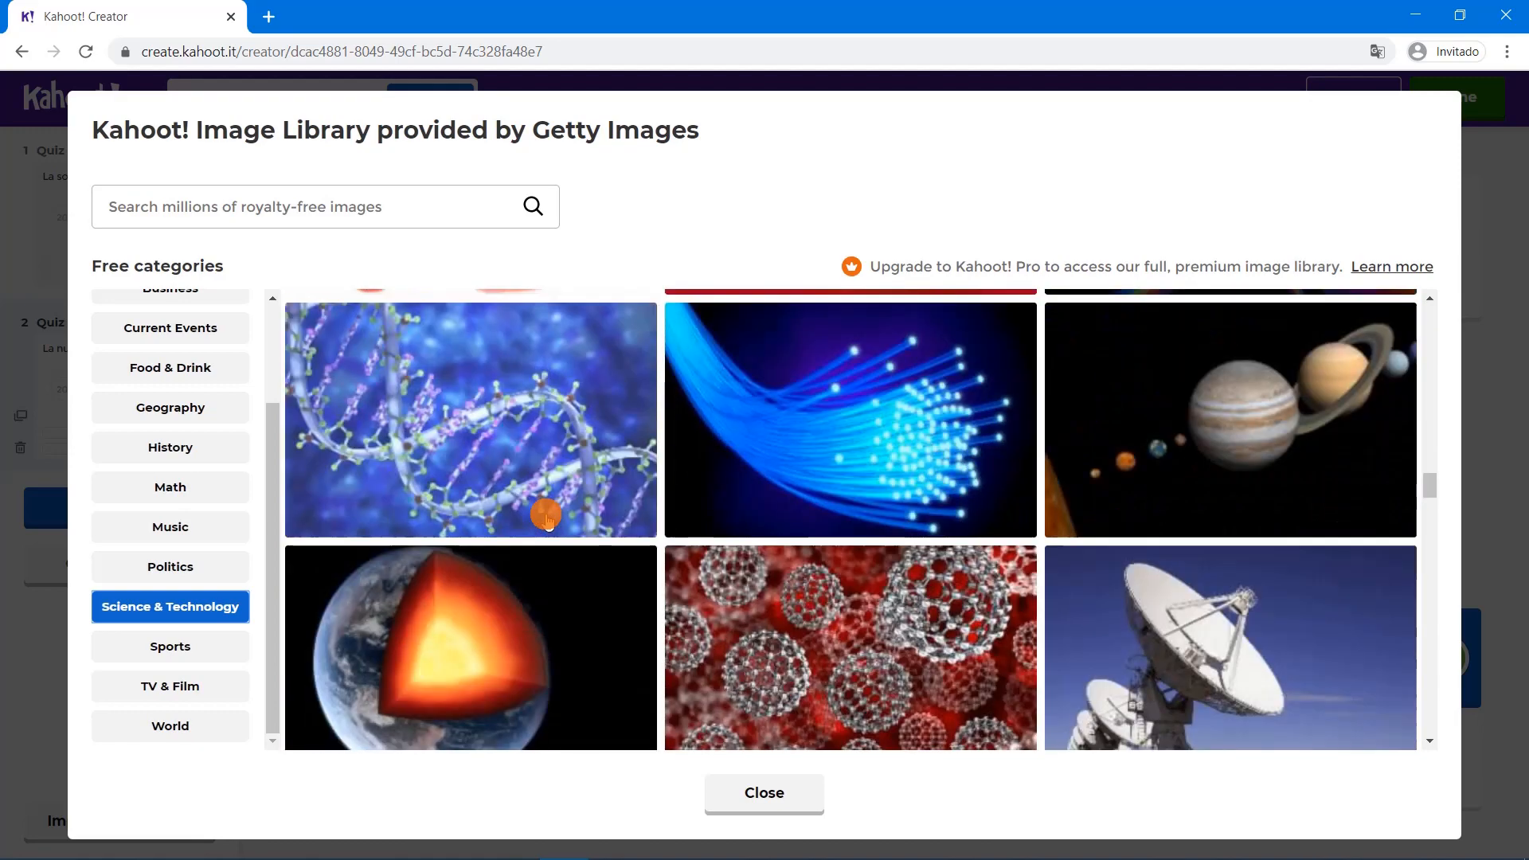
scroll(546, 516, down, 2)
scroll(546, 516, down, 3)
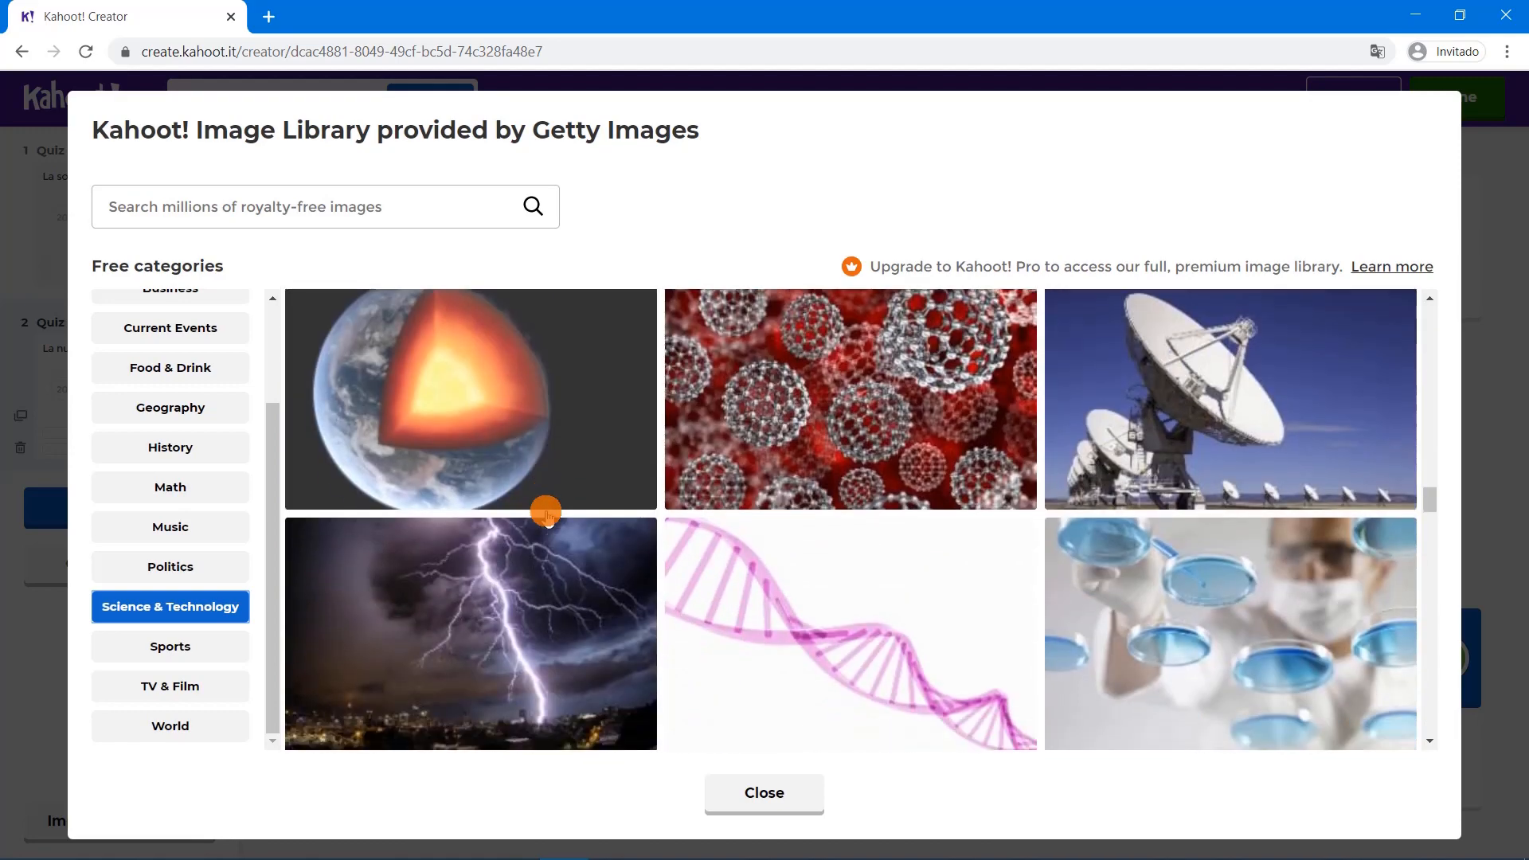
scroll(547, 516, up, 3)
scroll(546, 516, up, 2)
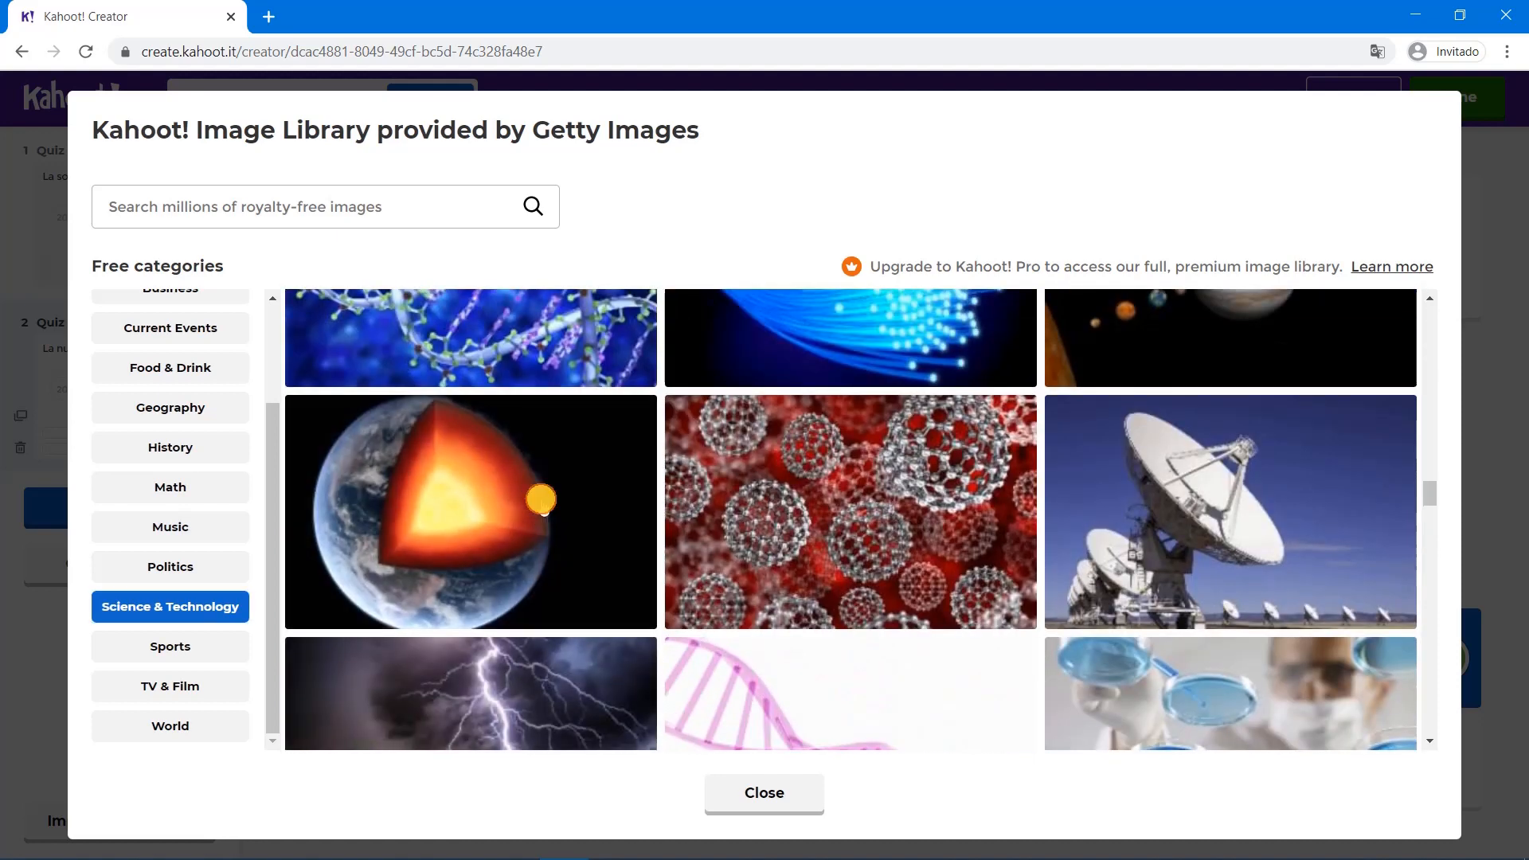
click(546, 516)
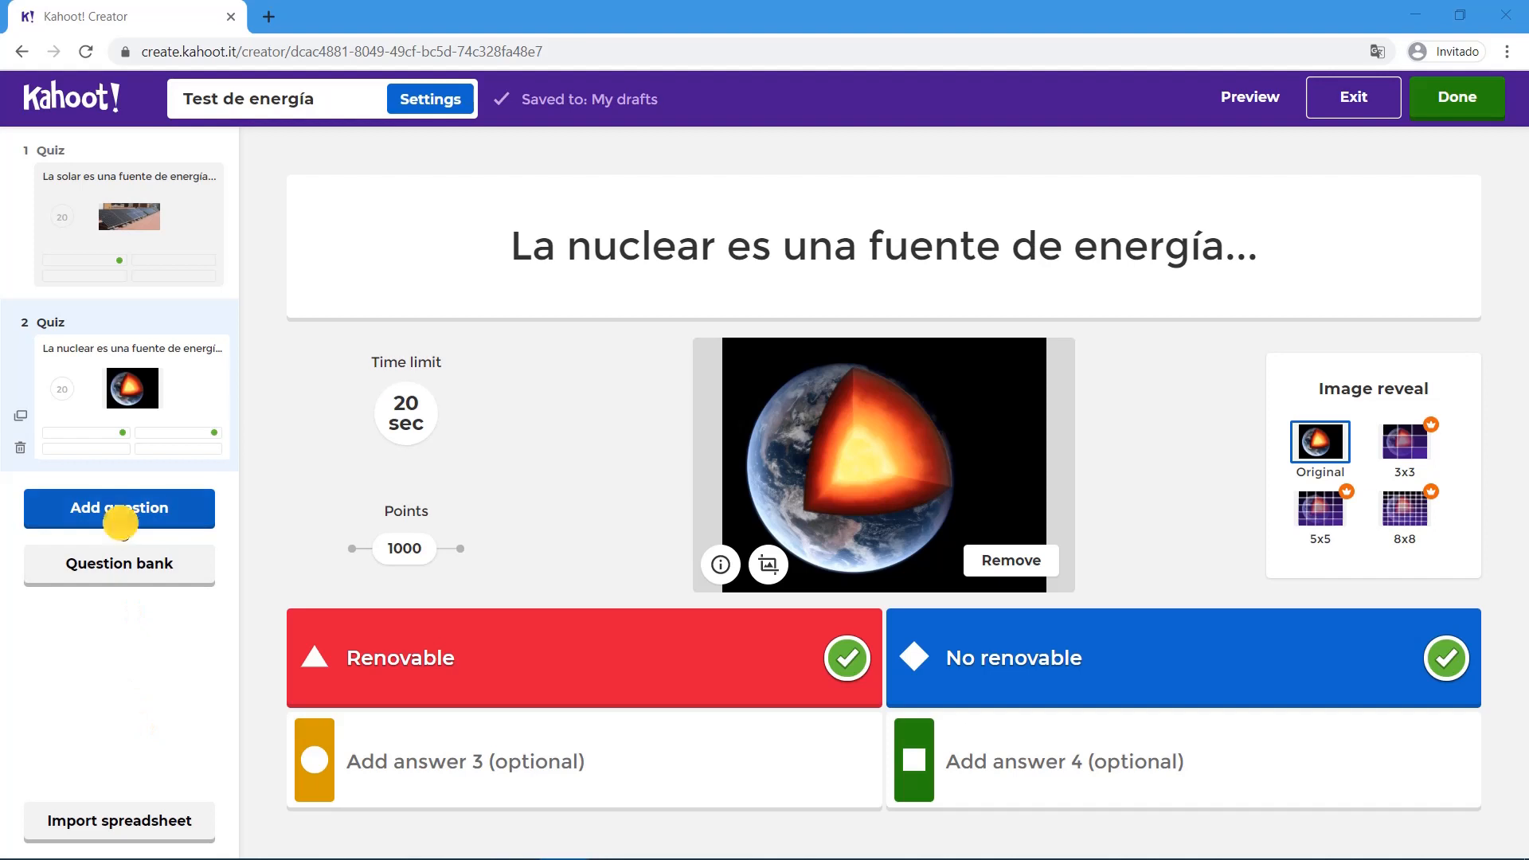
Add a new Quiz-type question reading "El alternador está formado por"
click(119, 508)
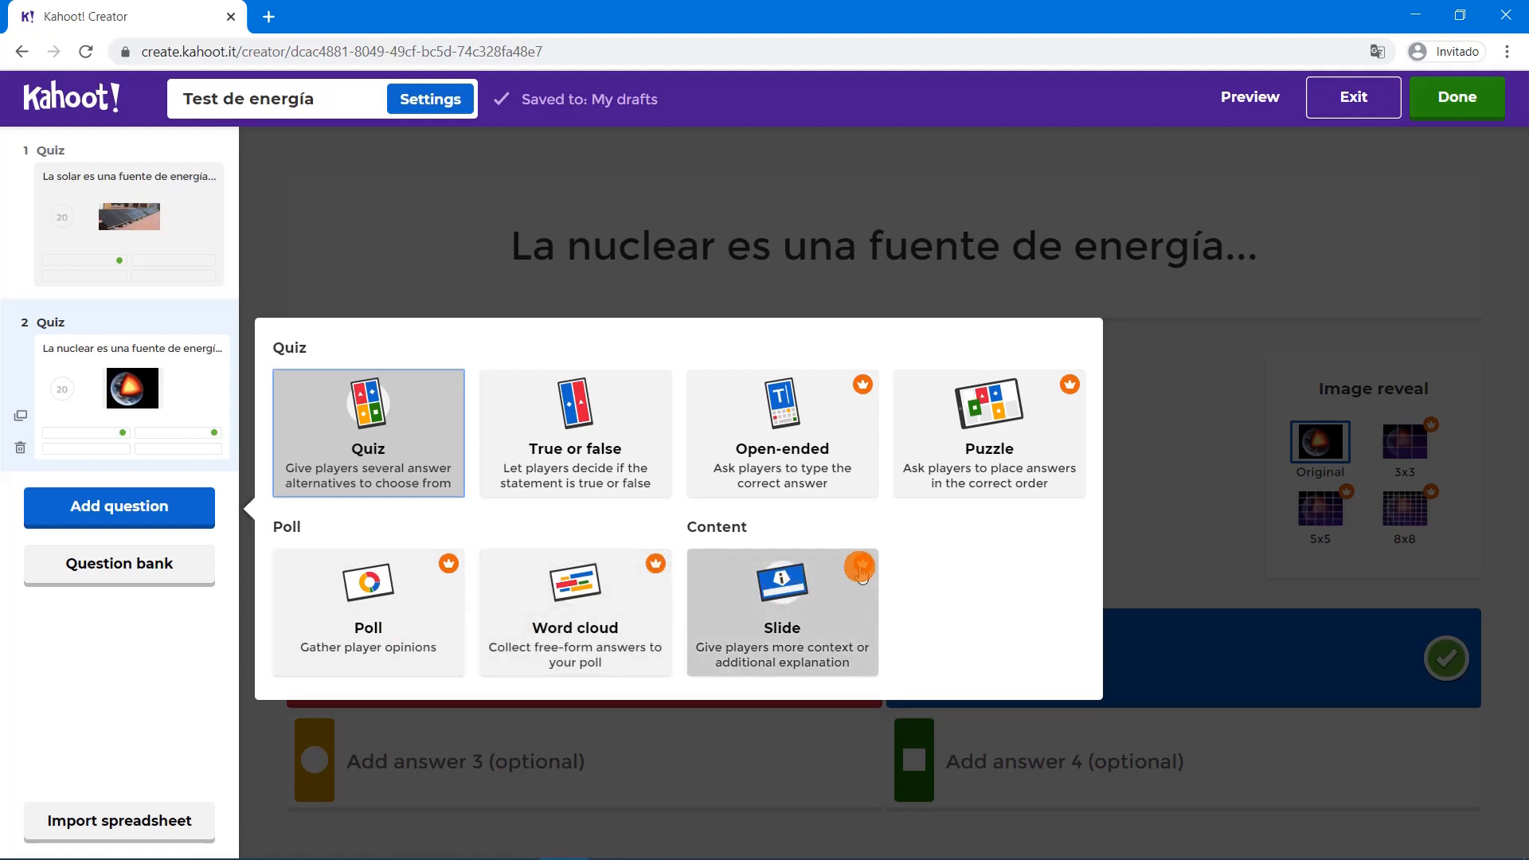
click(423, 436)
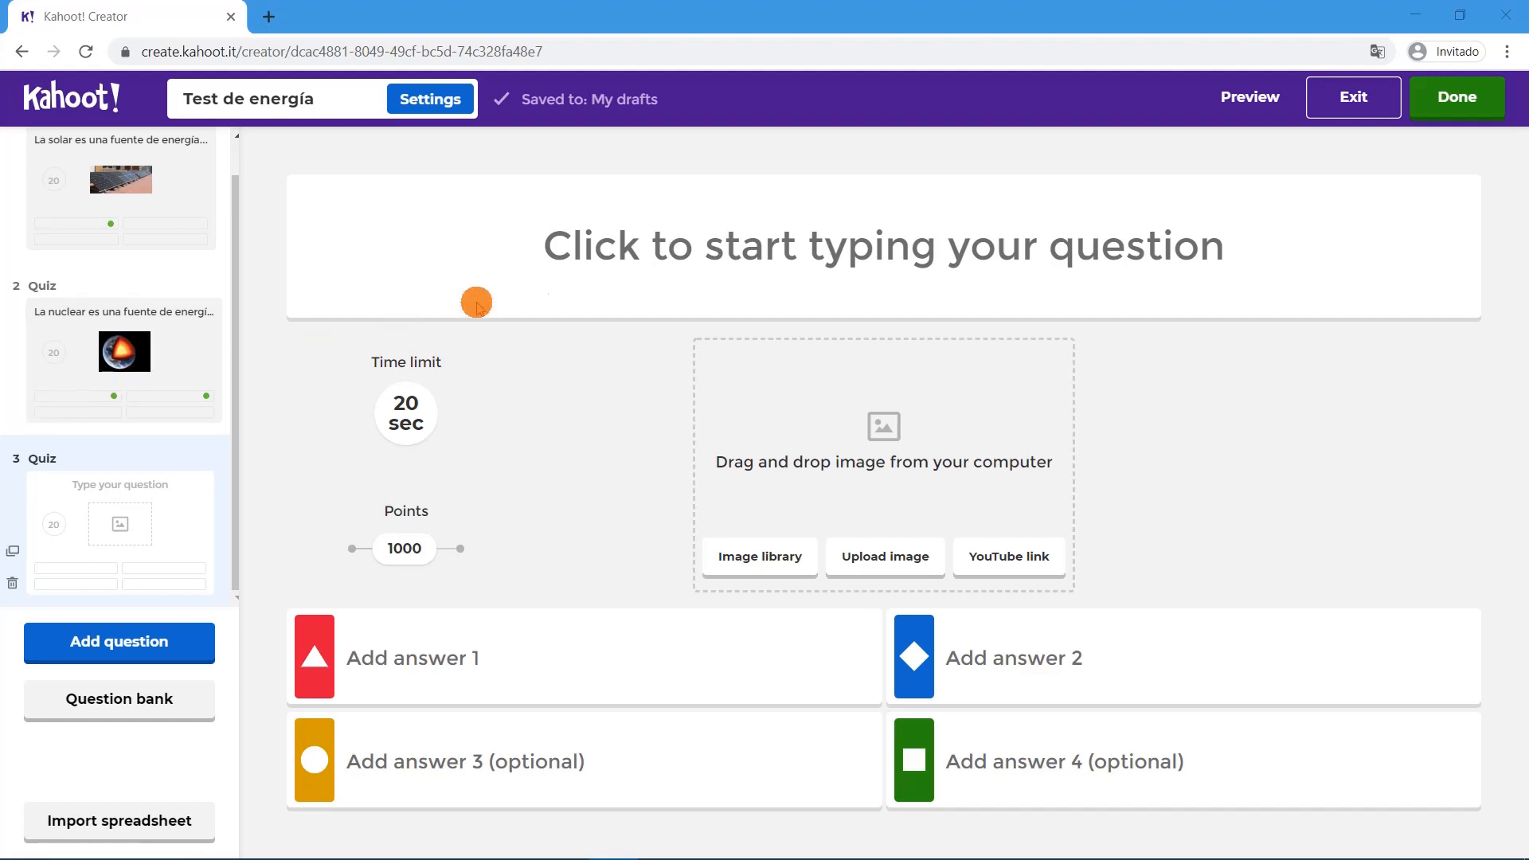
click(608, 287)
text(El alternador está formado por)
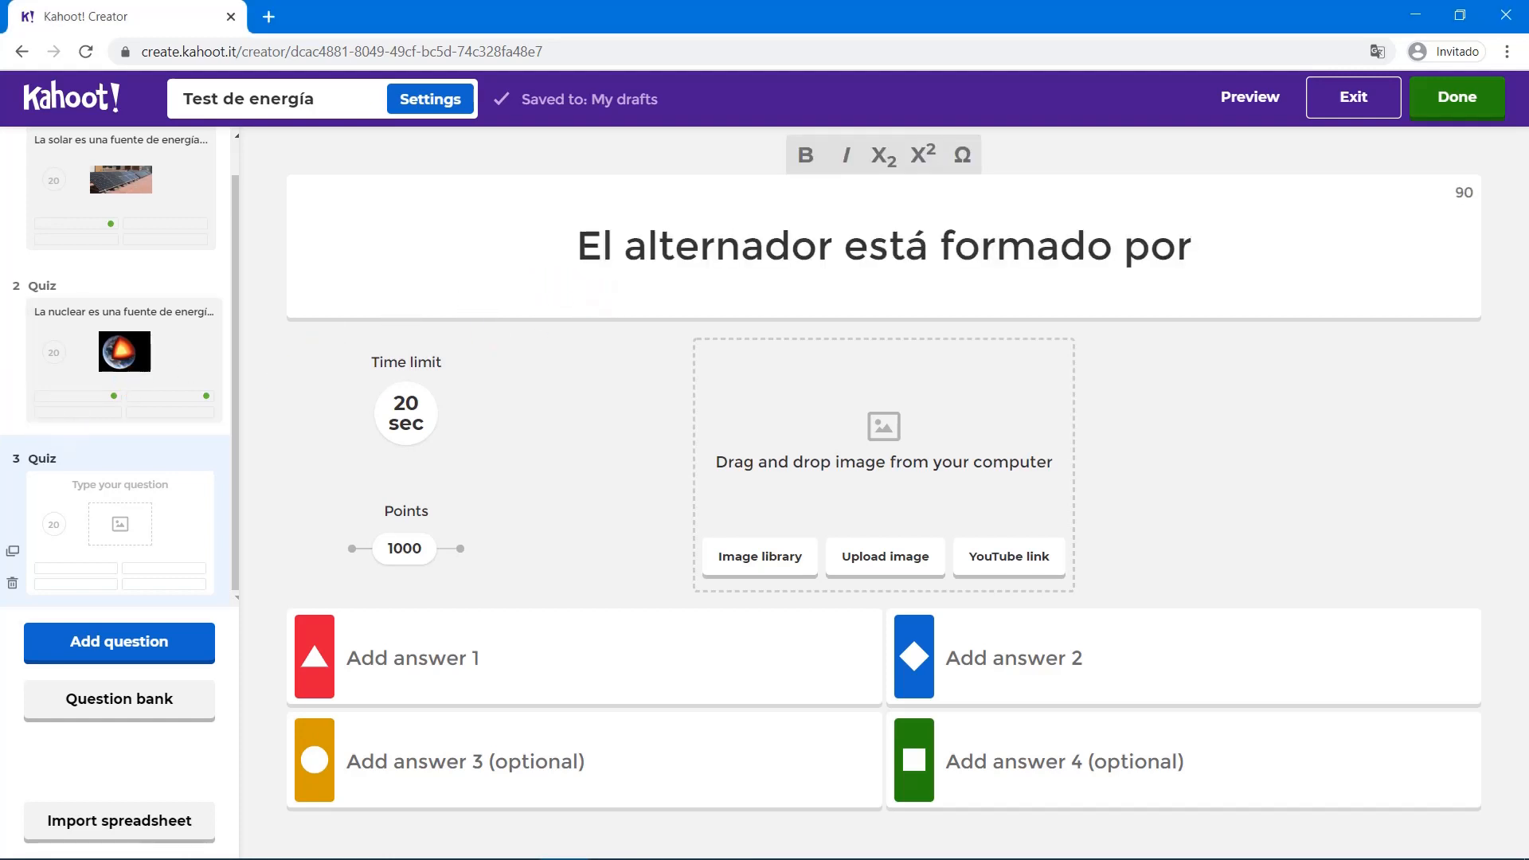
key(alt+Tab)
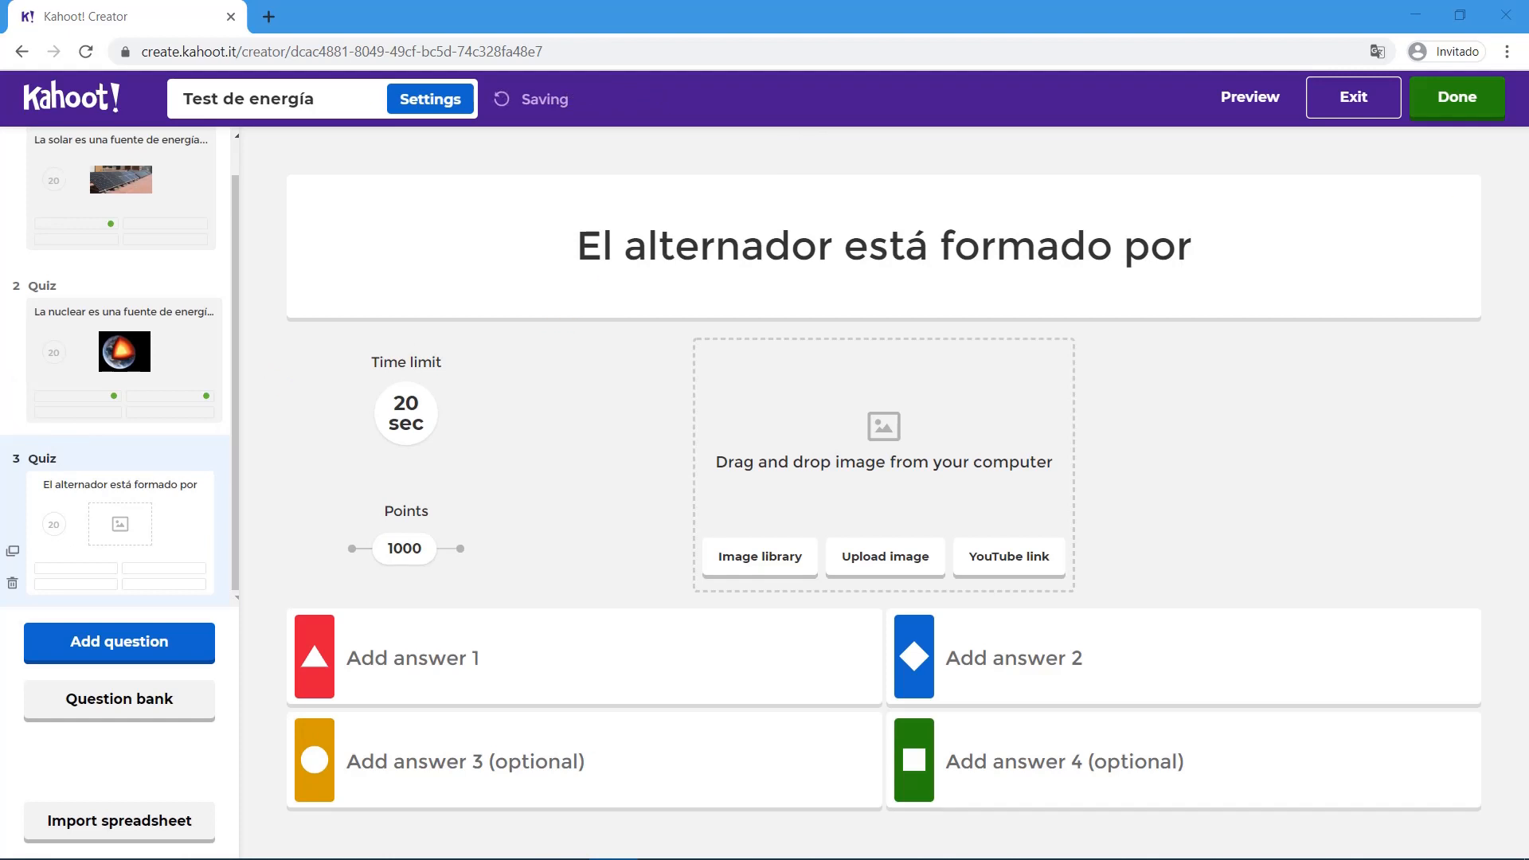
Enter the answers "Rotador y estático", "Rotor y estátor" and "Rueda y quieto" for the alternator question, marking "Rotor y estátor" as correct
click(437, 666)
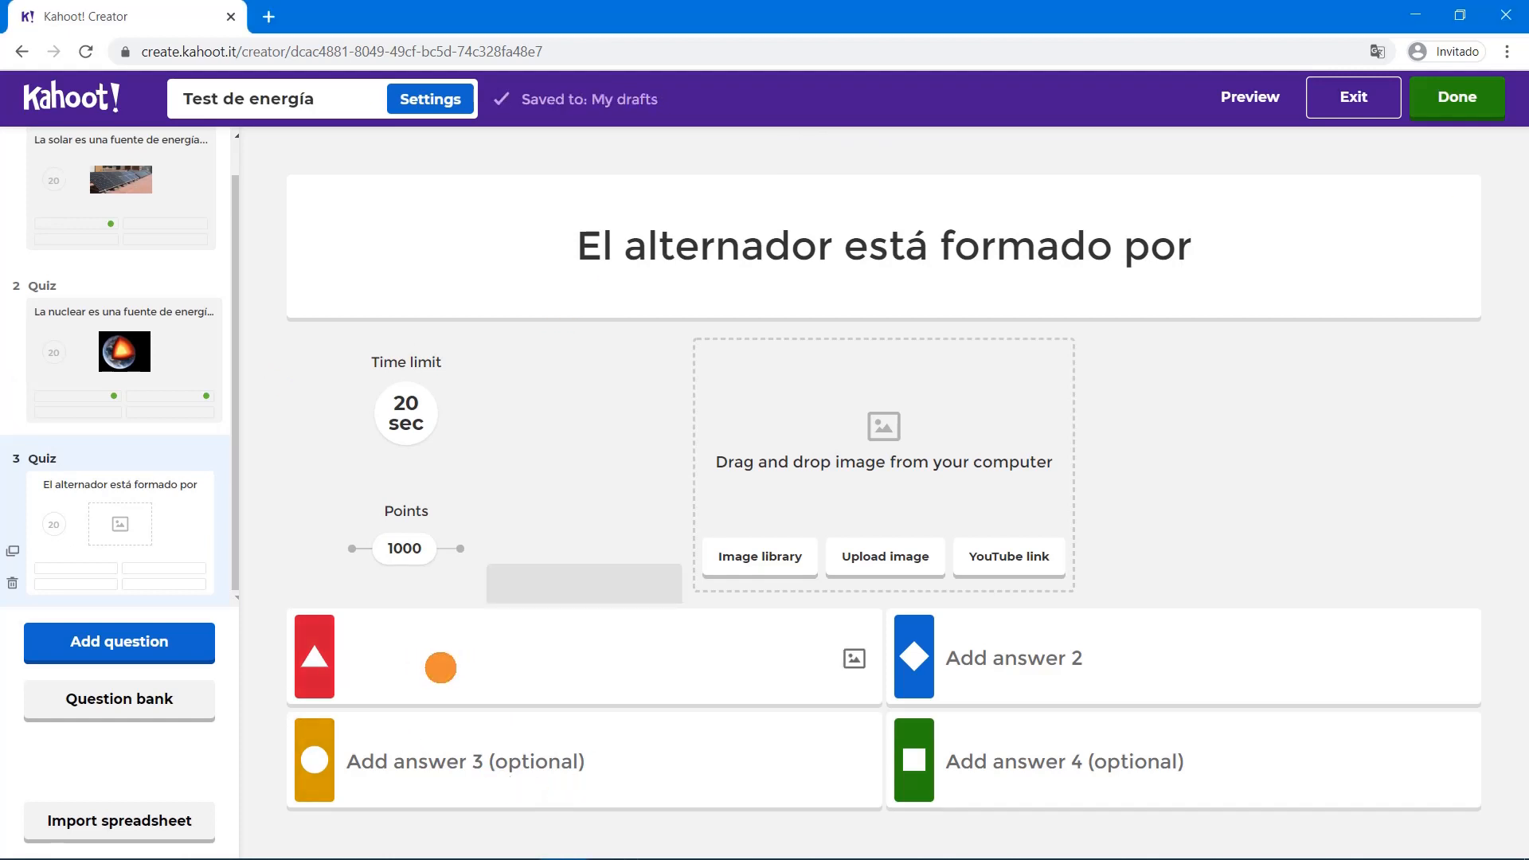
text(Rotador y estático)
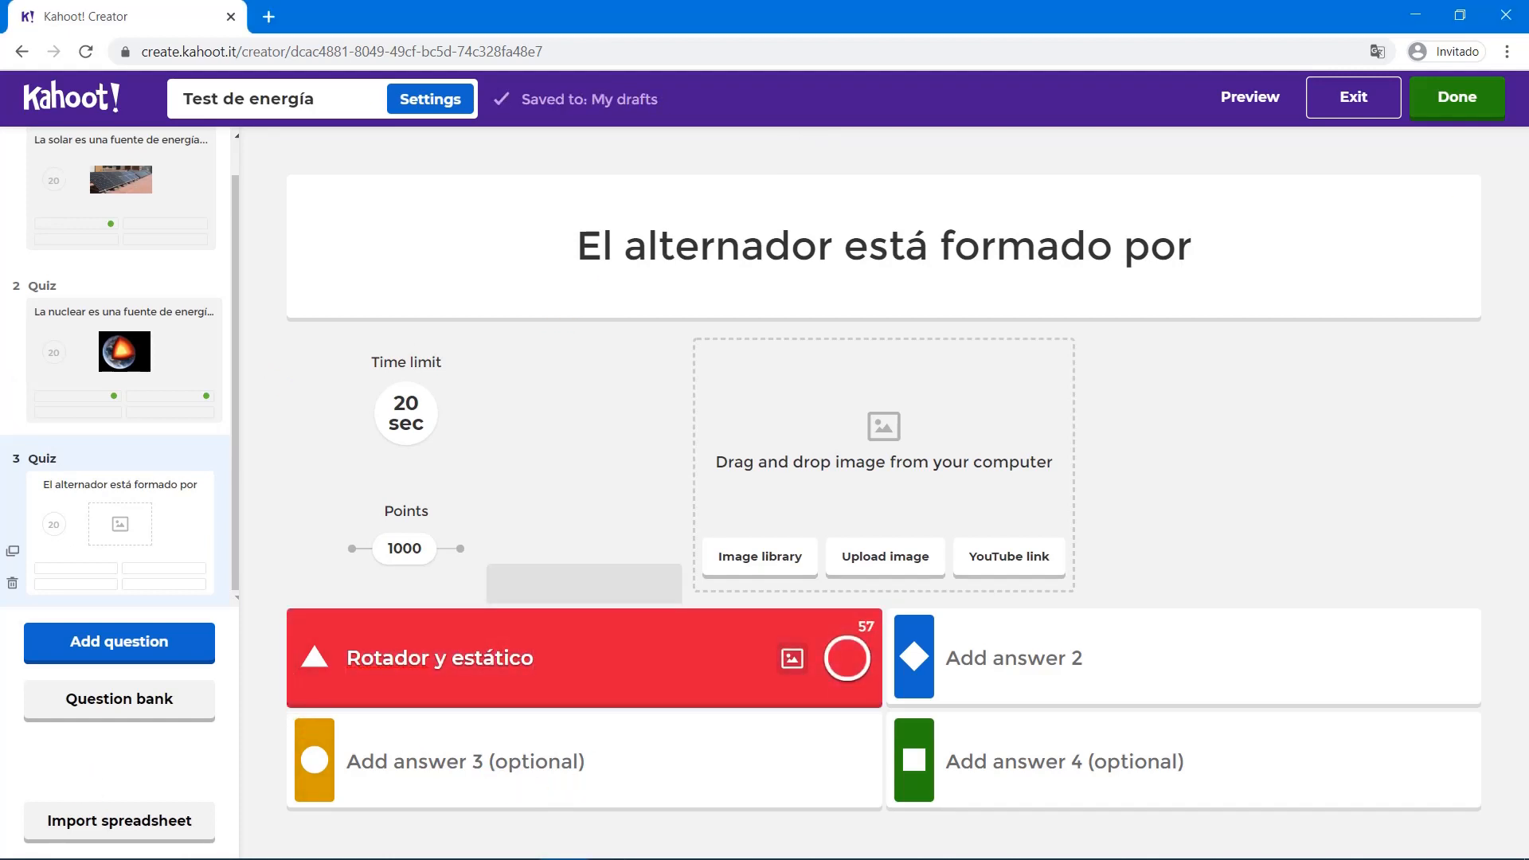
key(alt+Tab)
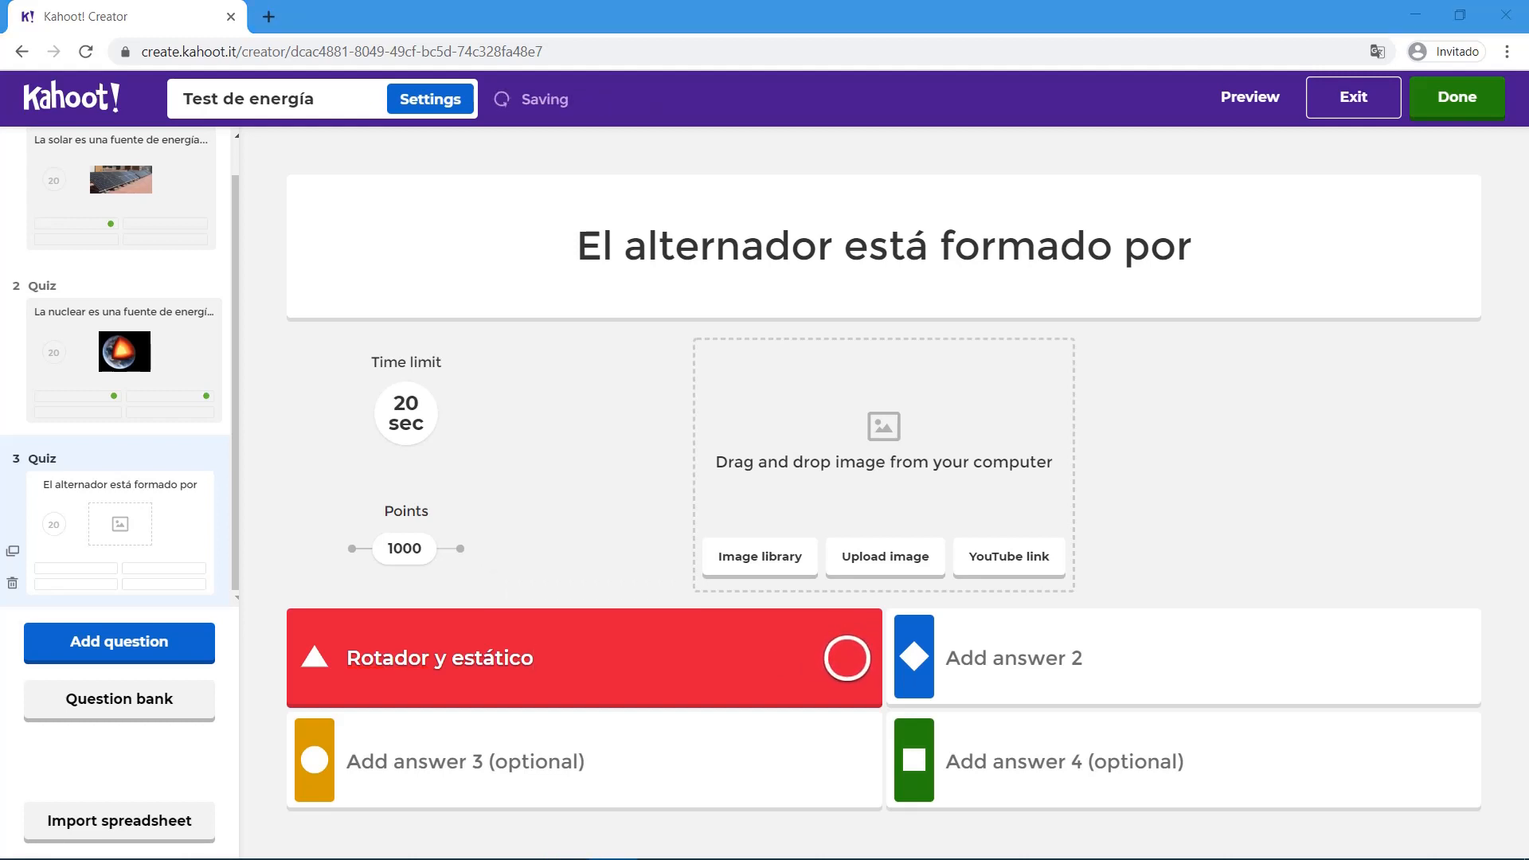
click(1019, 667)
text(Rotor y estátor)
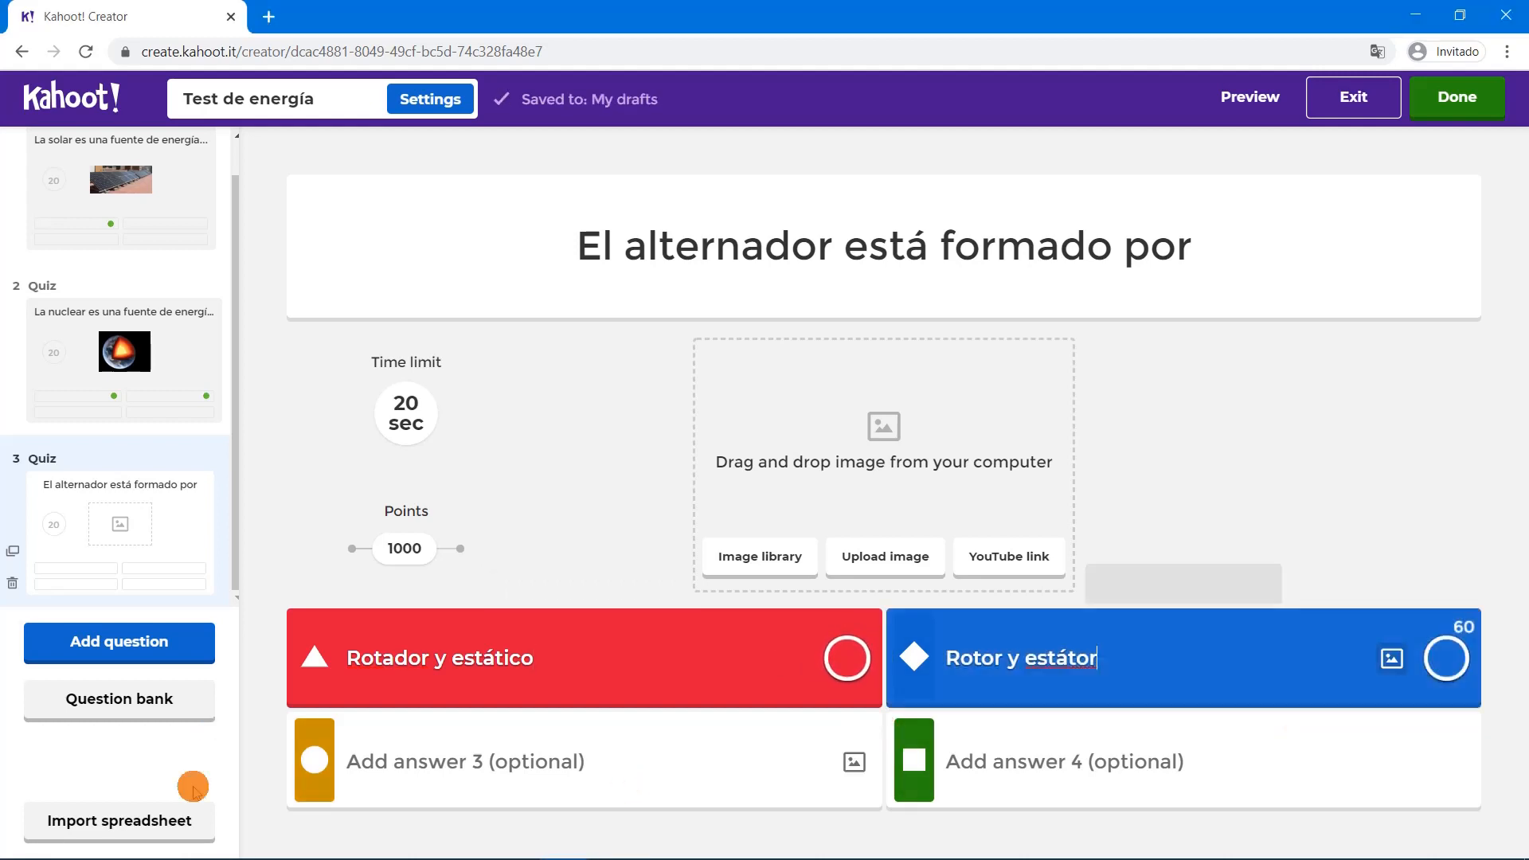
key(alt+Tab)
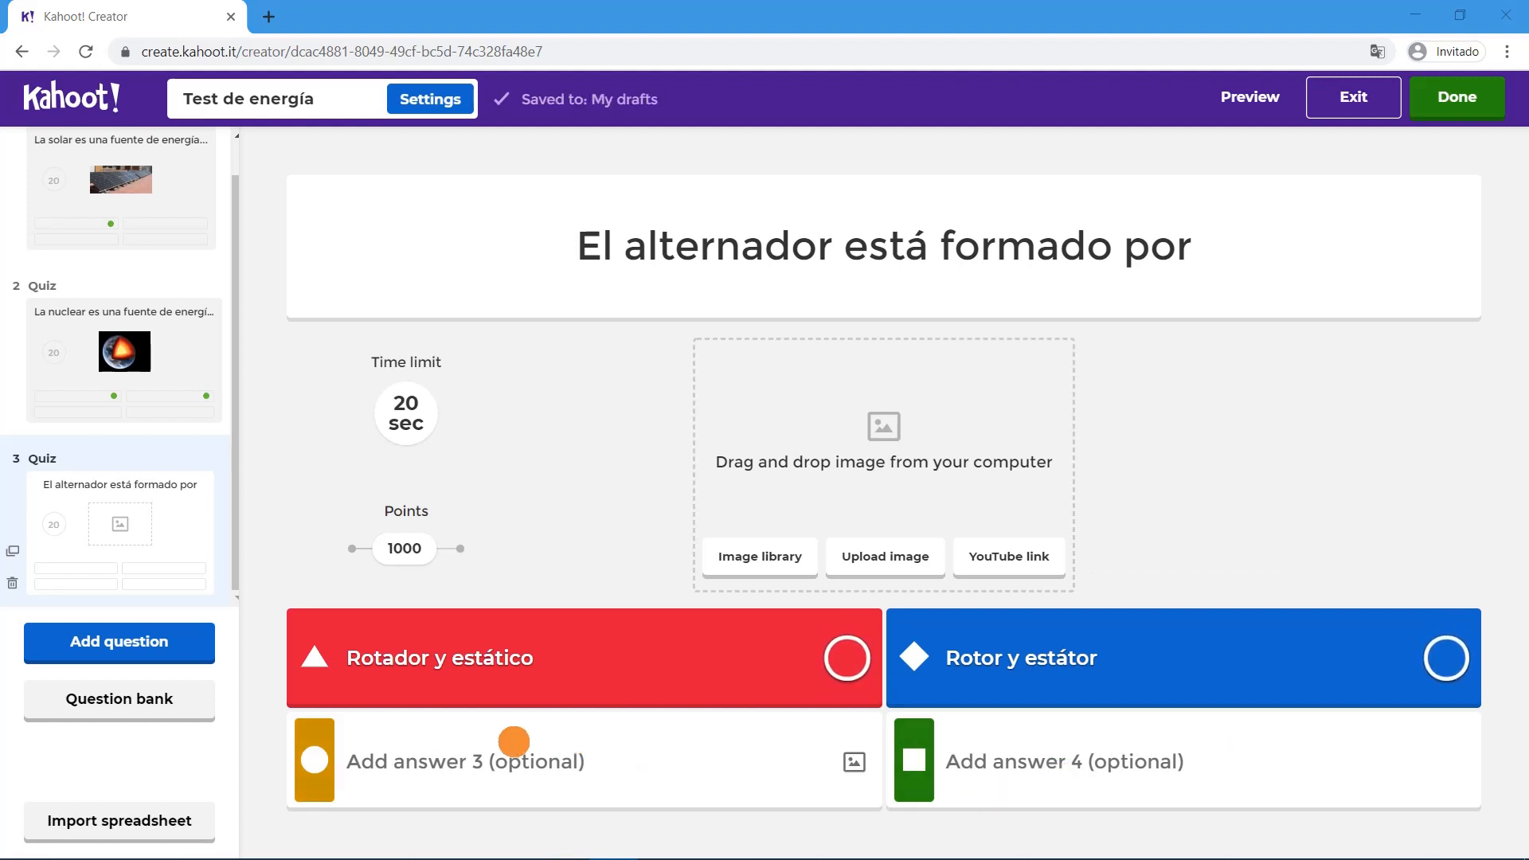
click(483, 773)
text(Rueda y quieto)
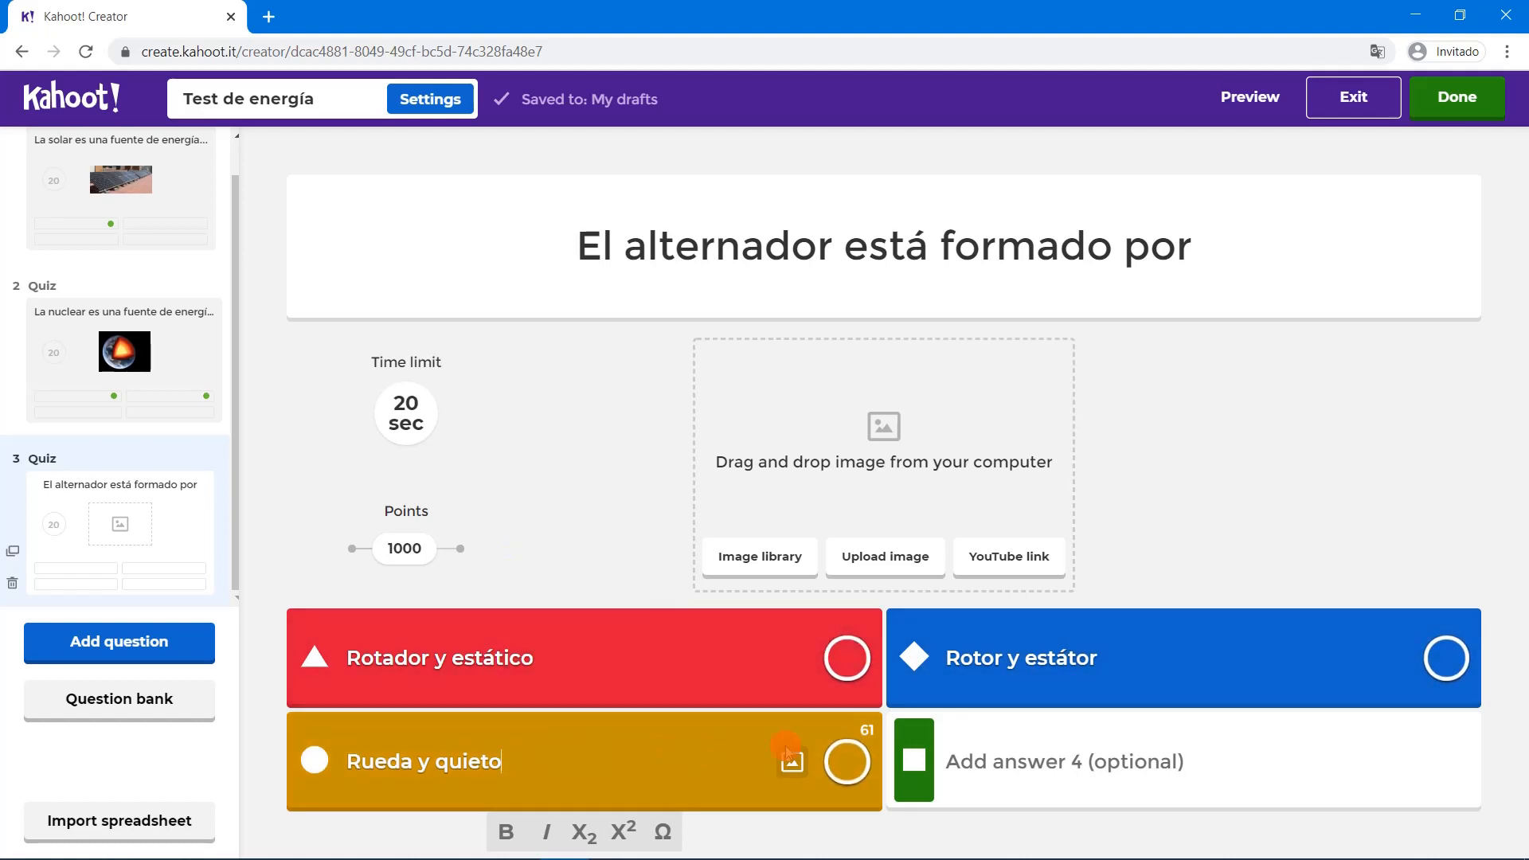
click(1445, 658)
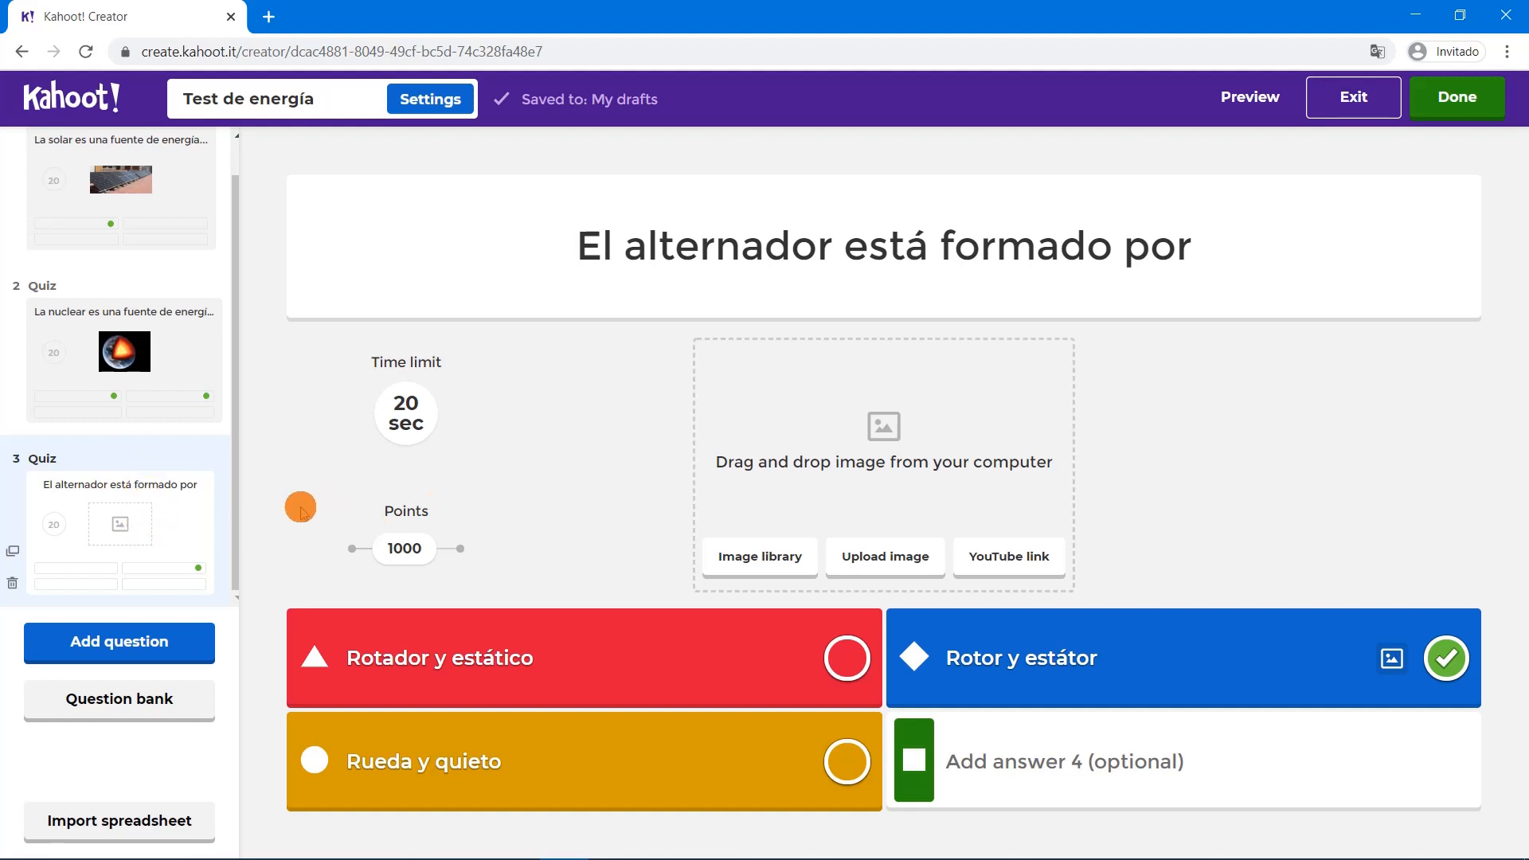
Search the question bank for "energía" and add the question "La energía causa..." to the quiz
click(119, 705)
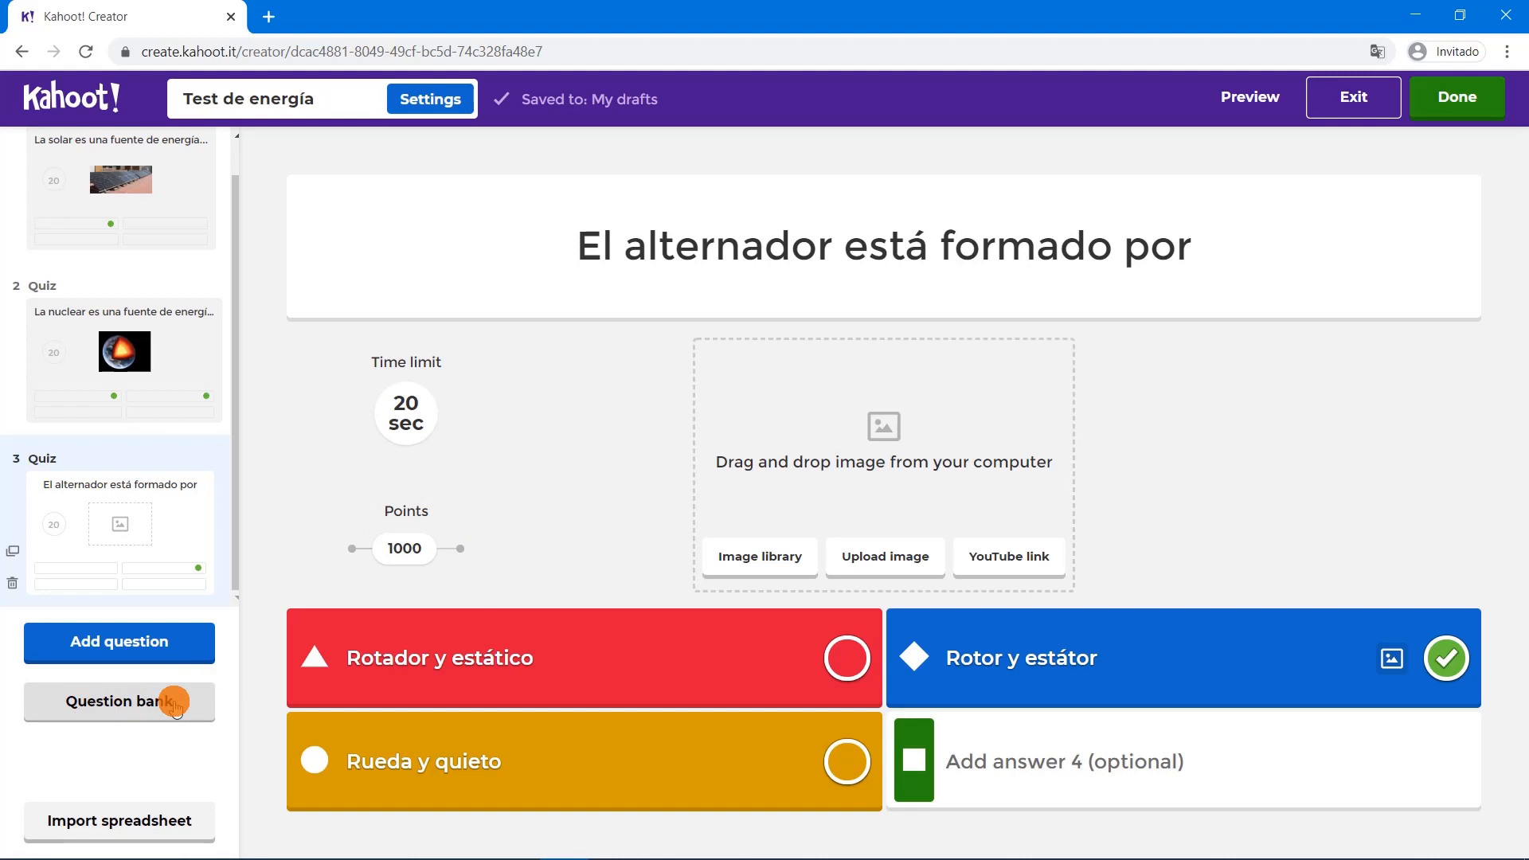
click(115, 699)
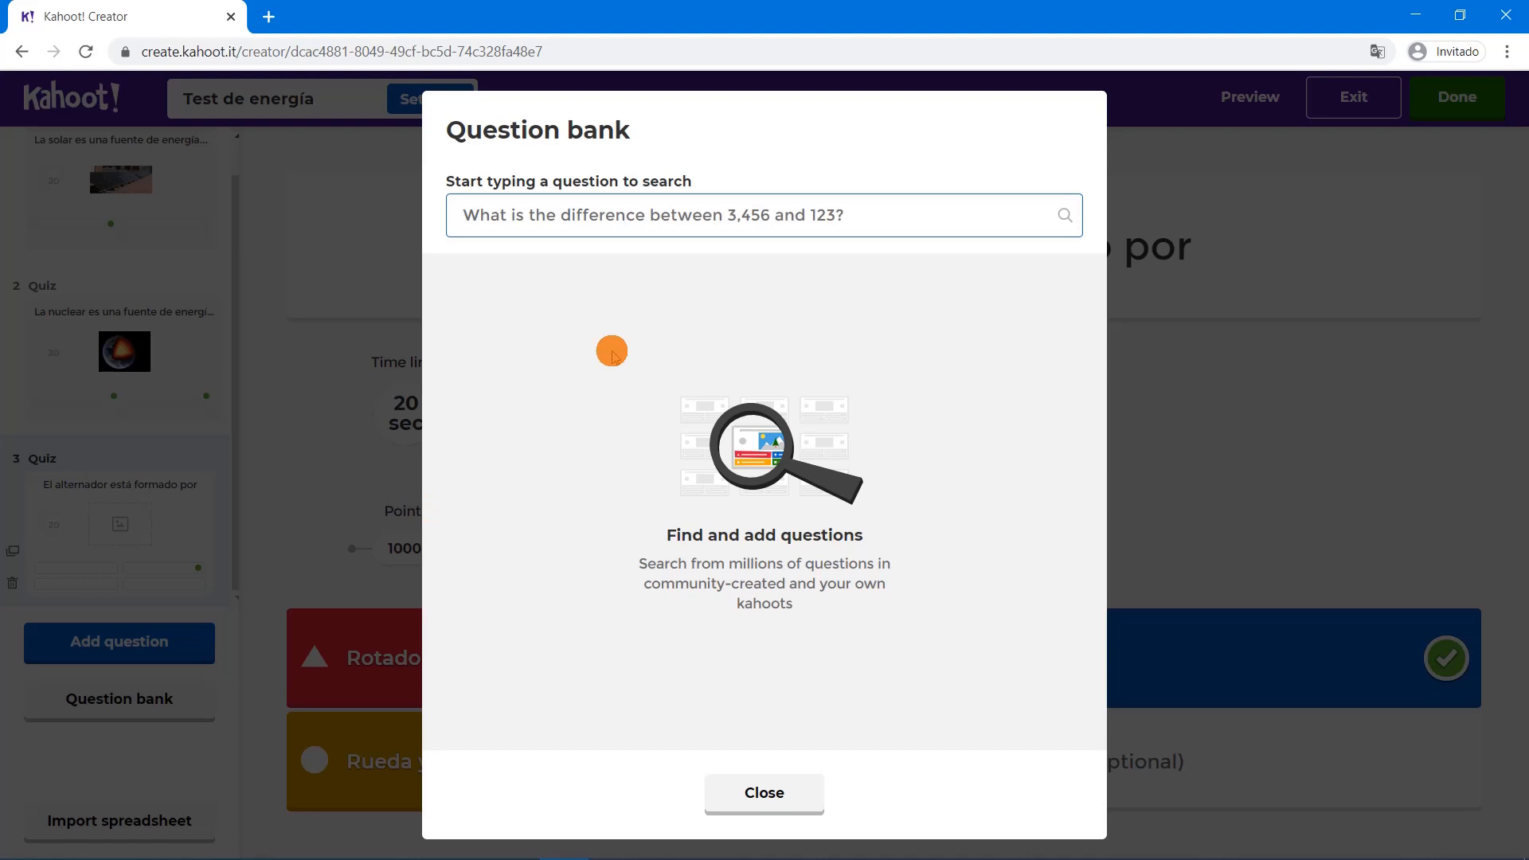
click(605, 219)
text(e)
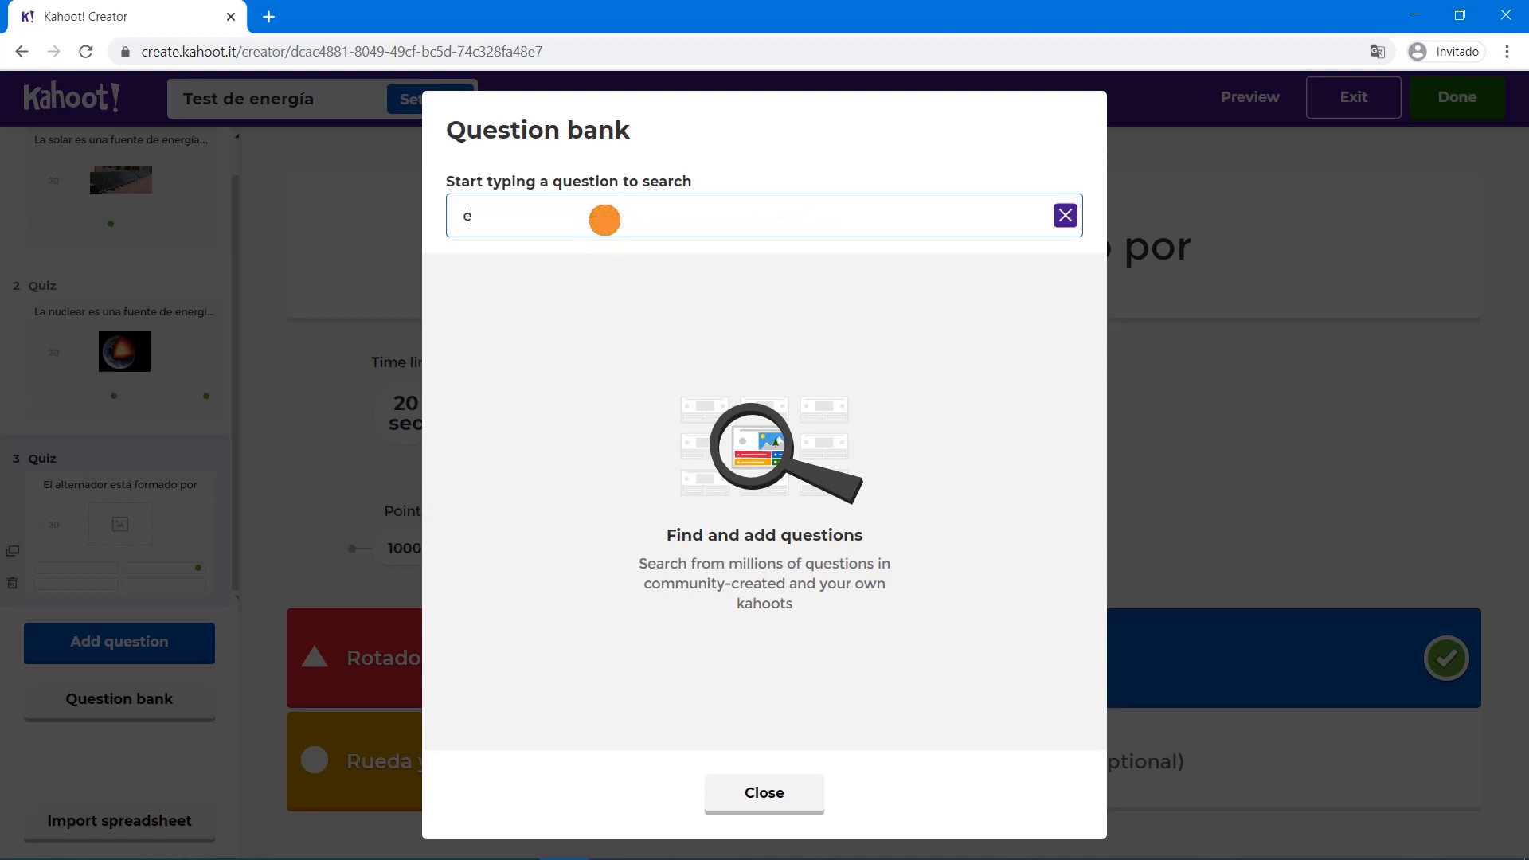
text(nergía)
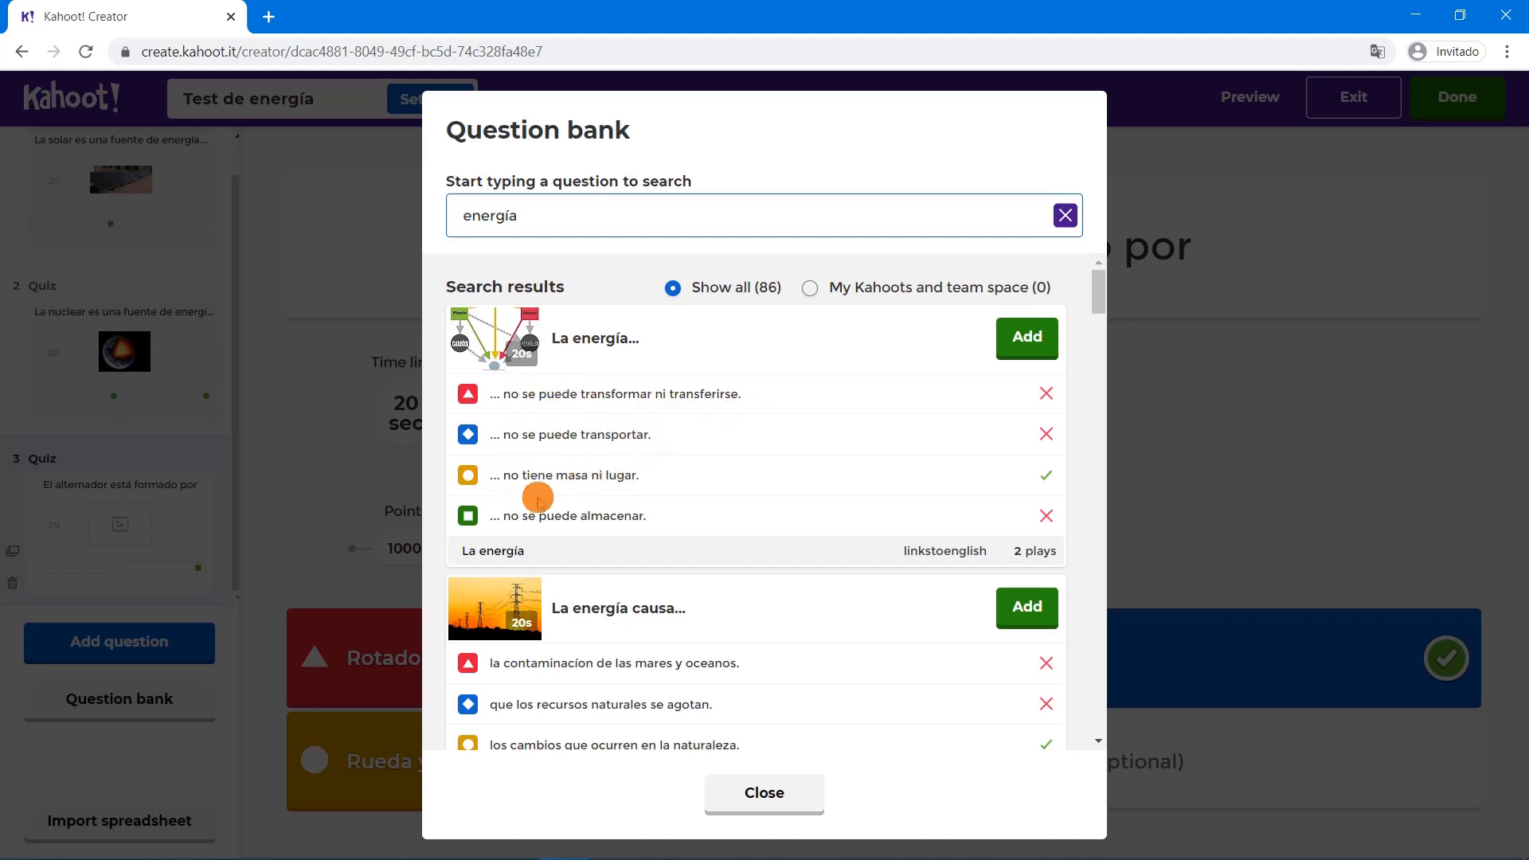
scroll(636, 522, down, 2)
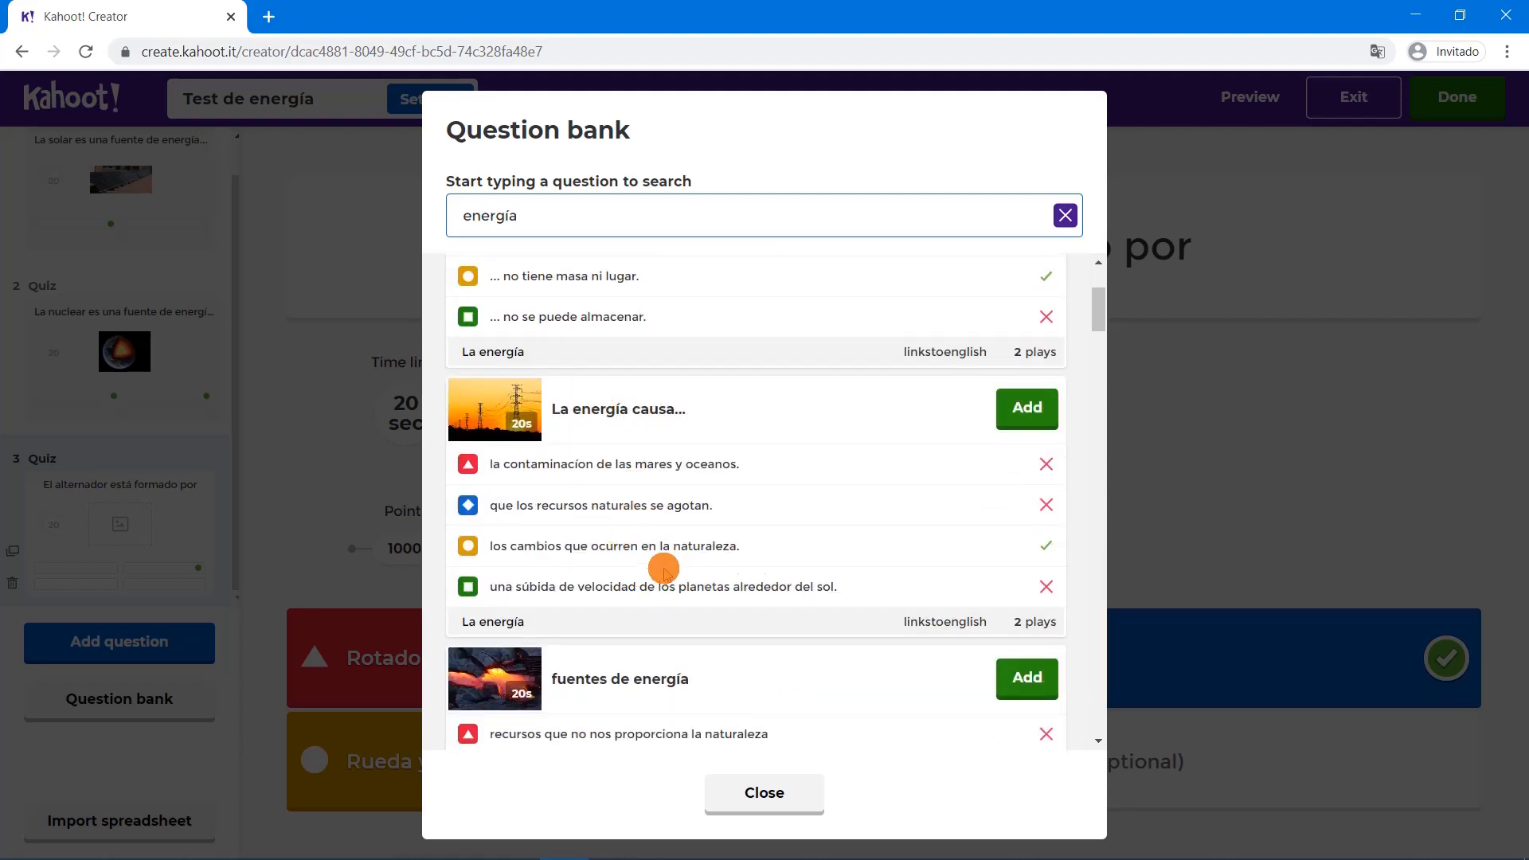
click(1011, 410)
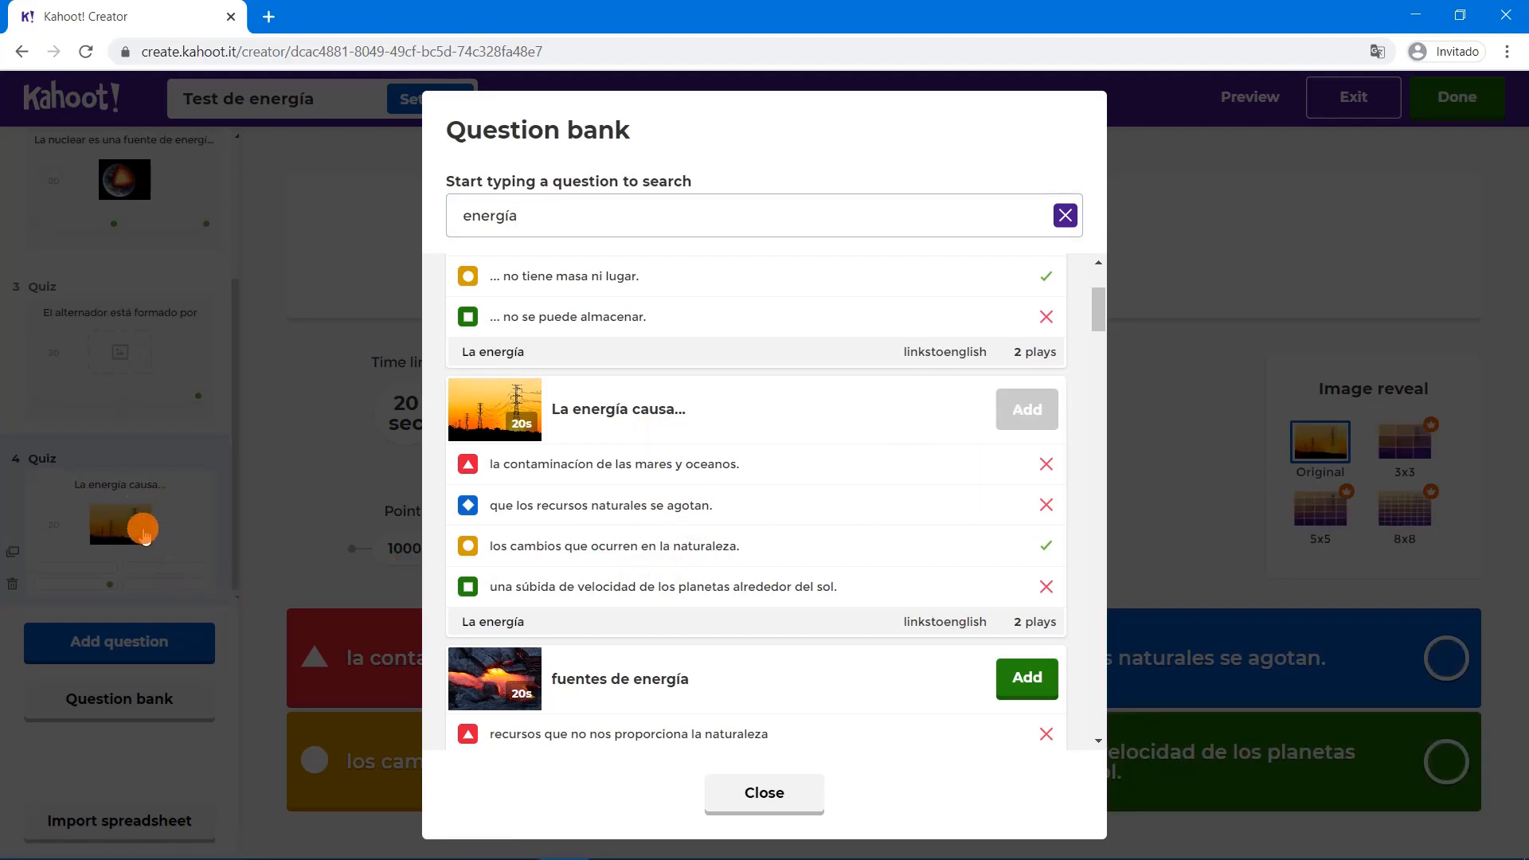
Add the question "fuentes de energía" from the question bank results and close the question bank
scroll(633, 532, down, 4)
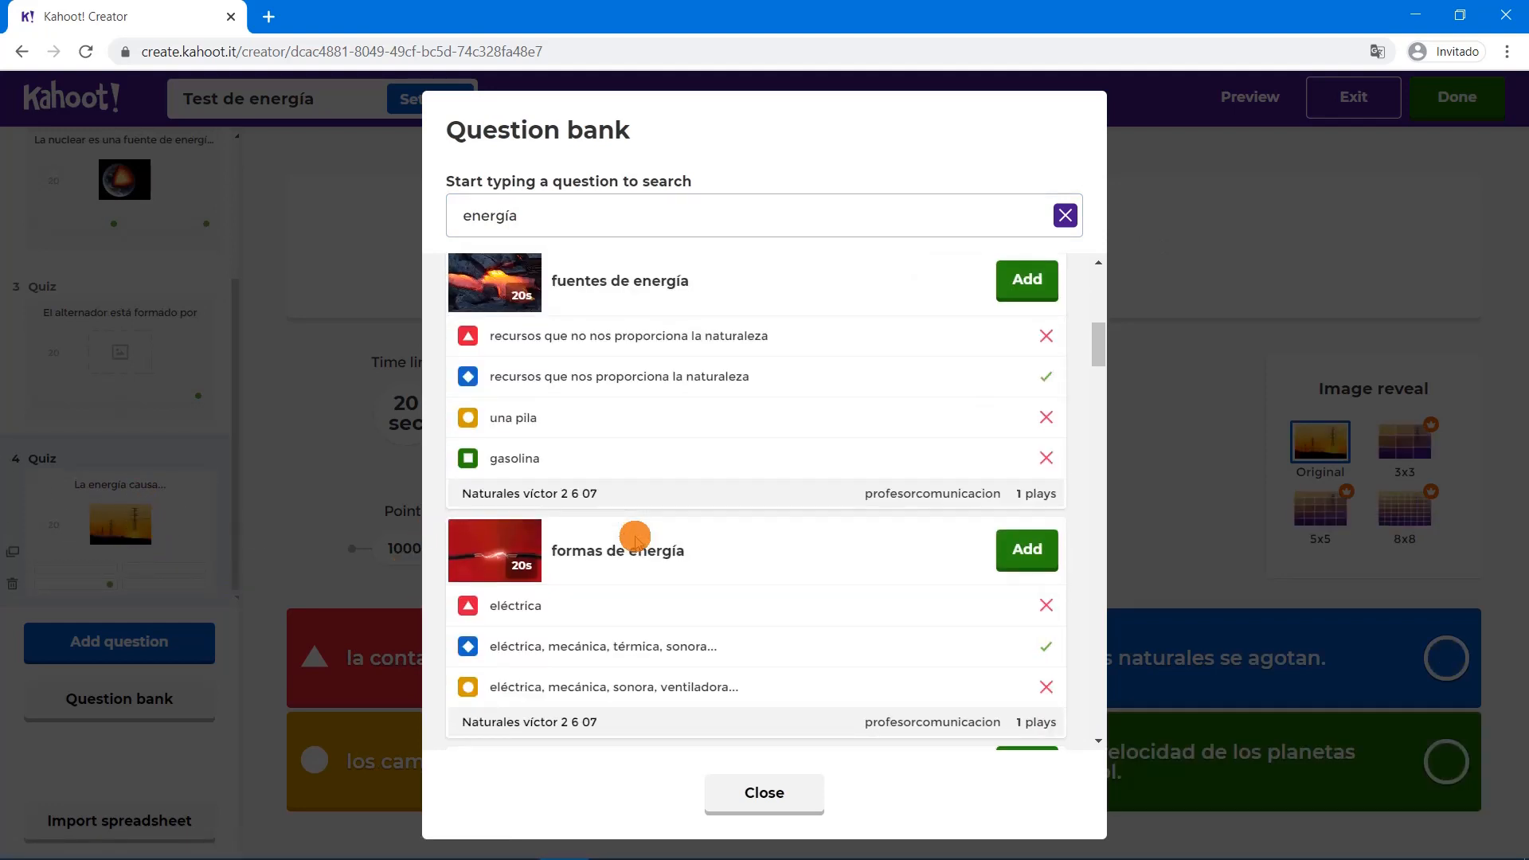
scroll(631, 503, up, 1)
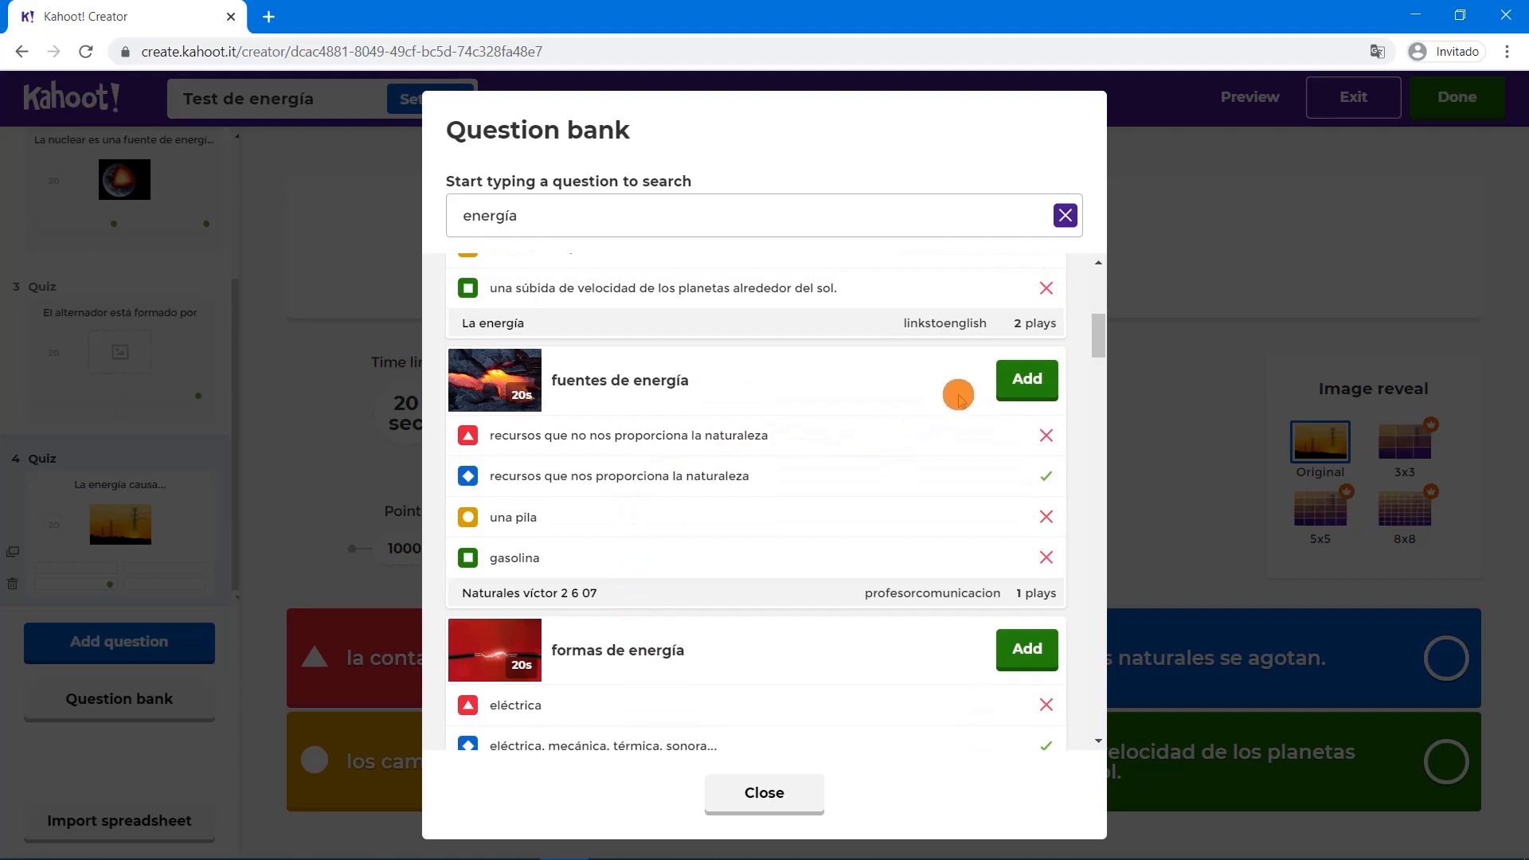
click(1027, 379)
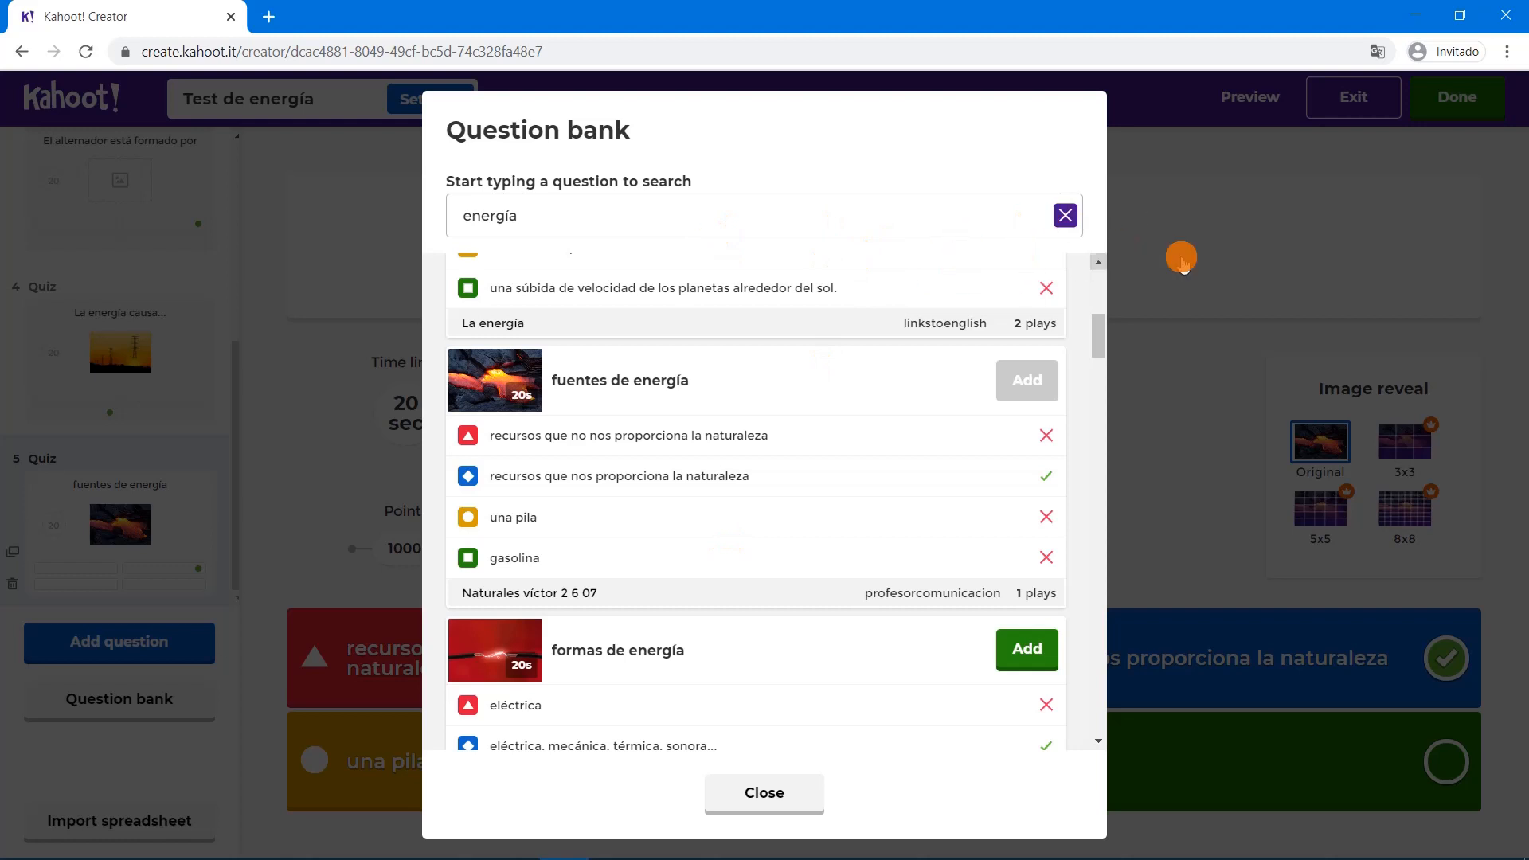
click(1217, 249)
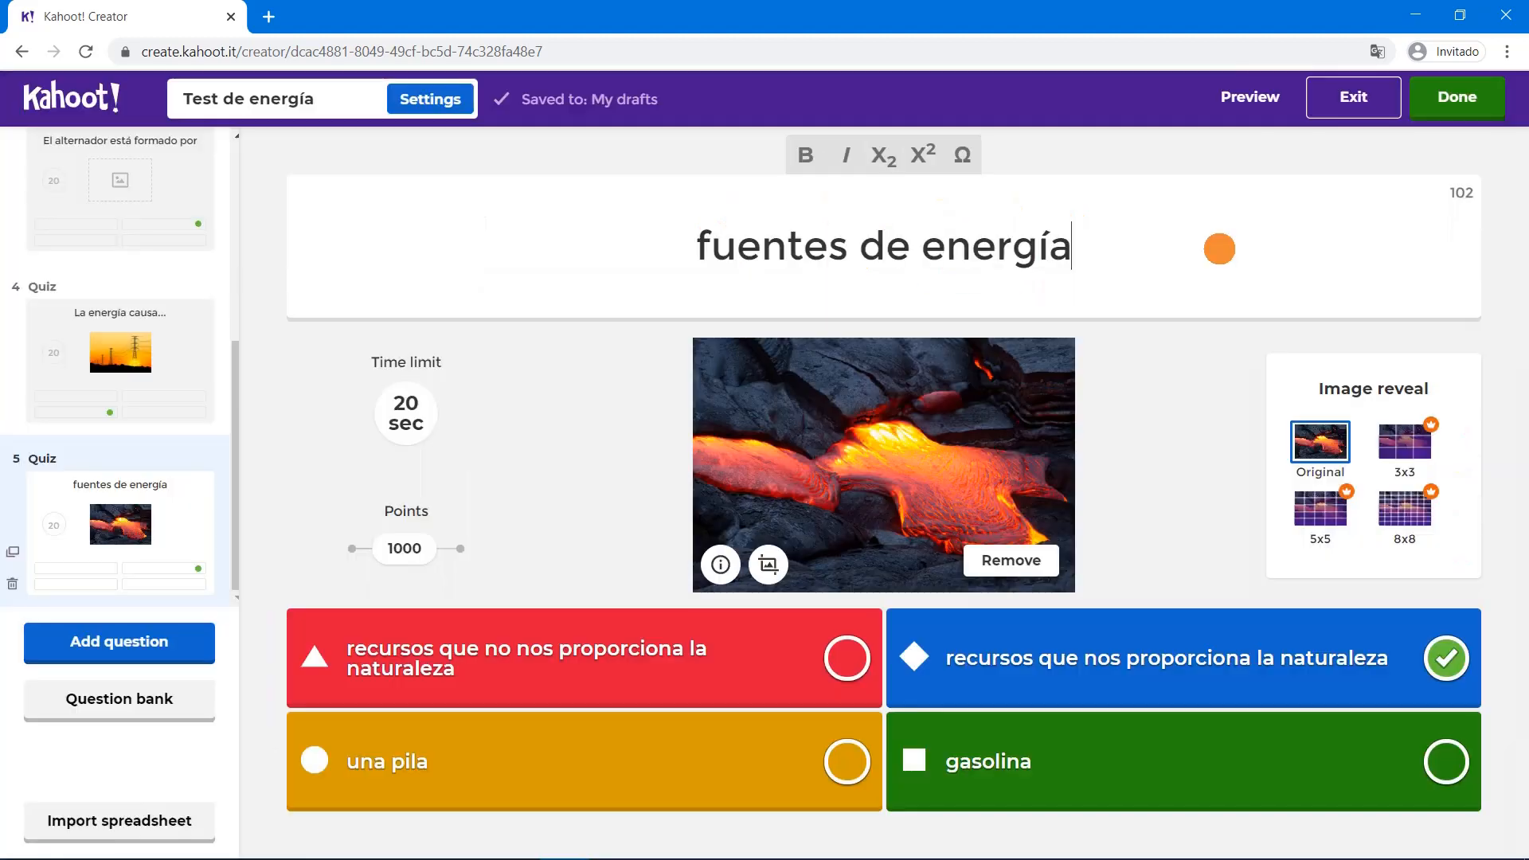
Capitalize the first letter of the fifth question's text so it reads "Fuentes de energía"
click(84, 522)
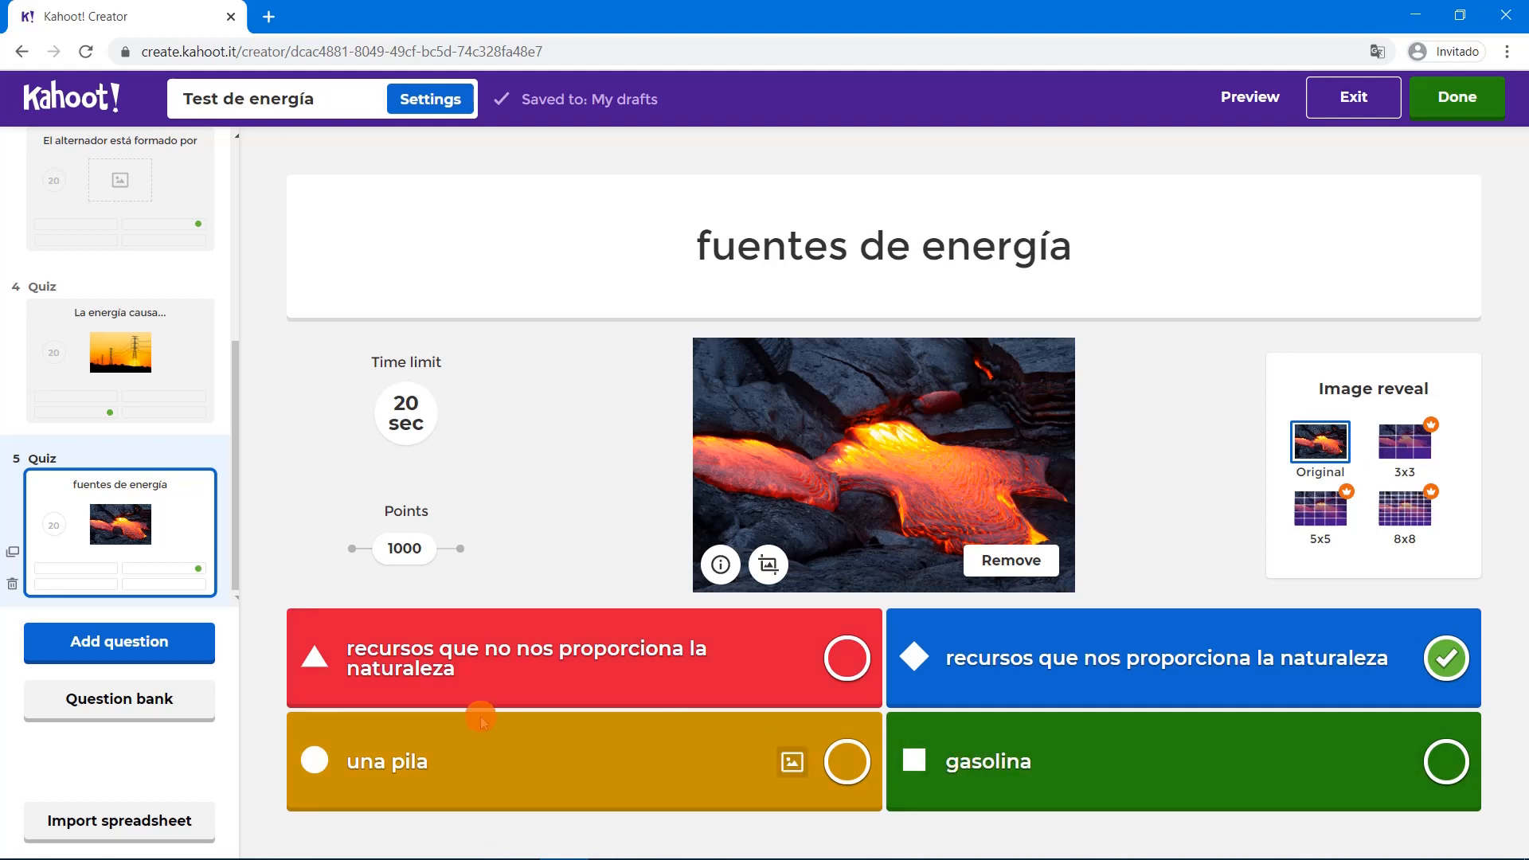
click(705, 252)
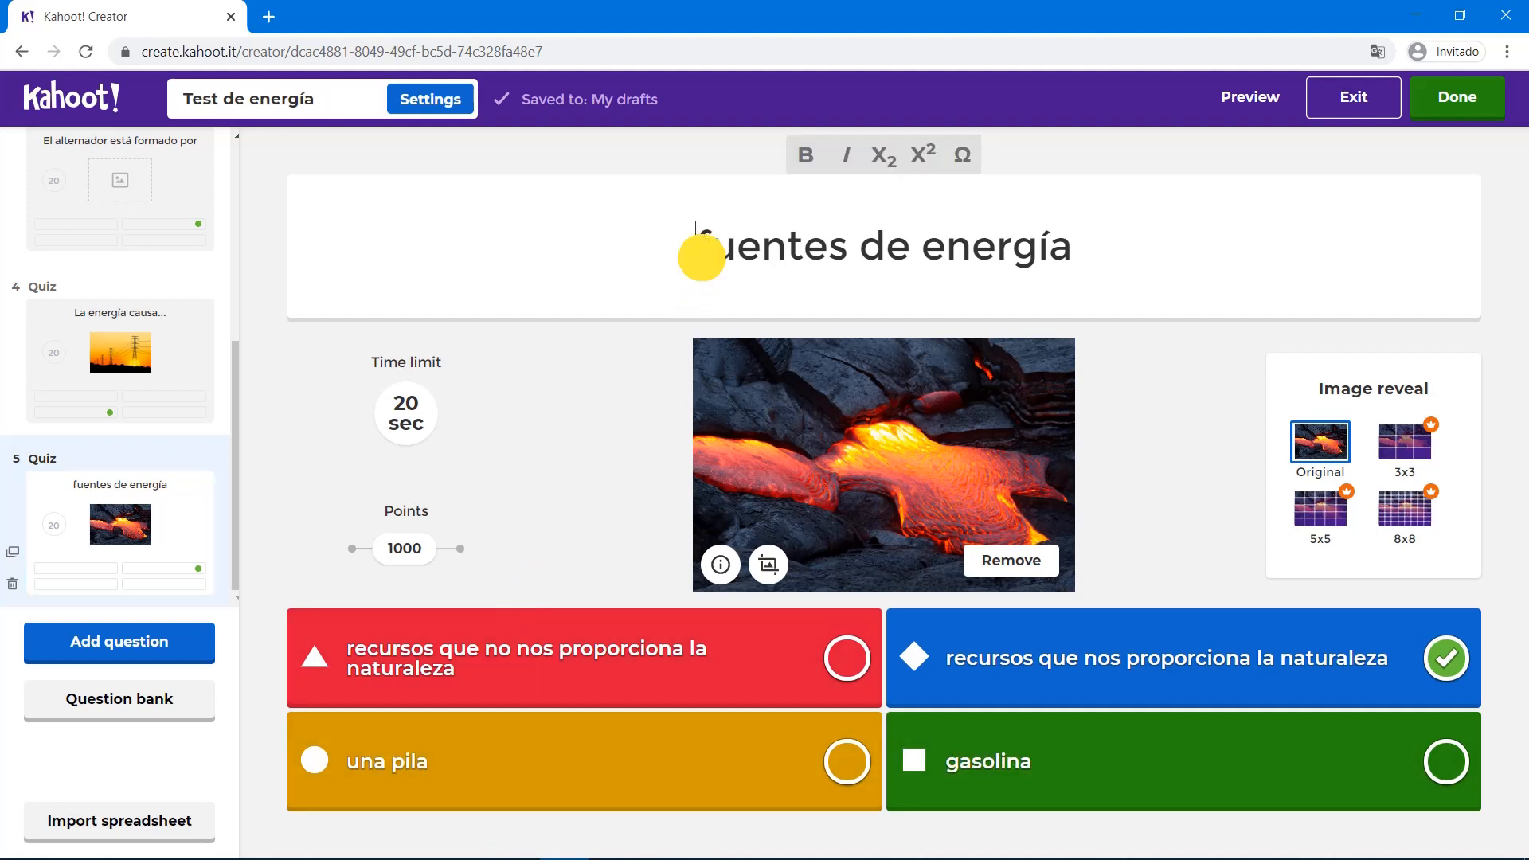
double_click(693, 252)
click(692, 258)
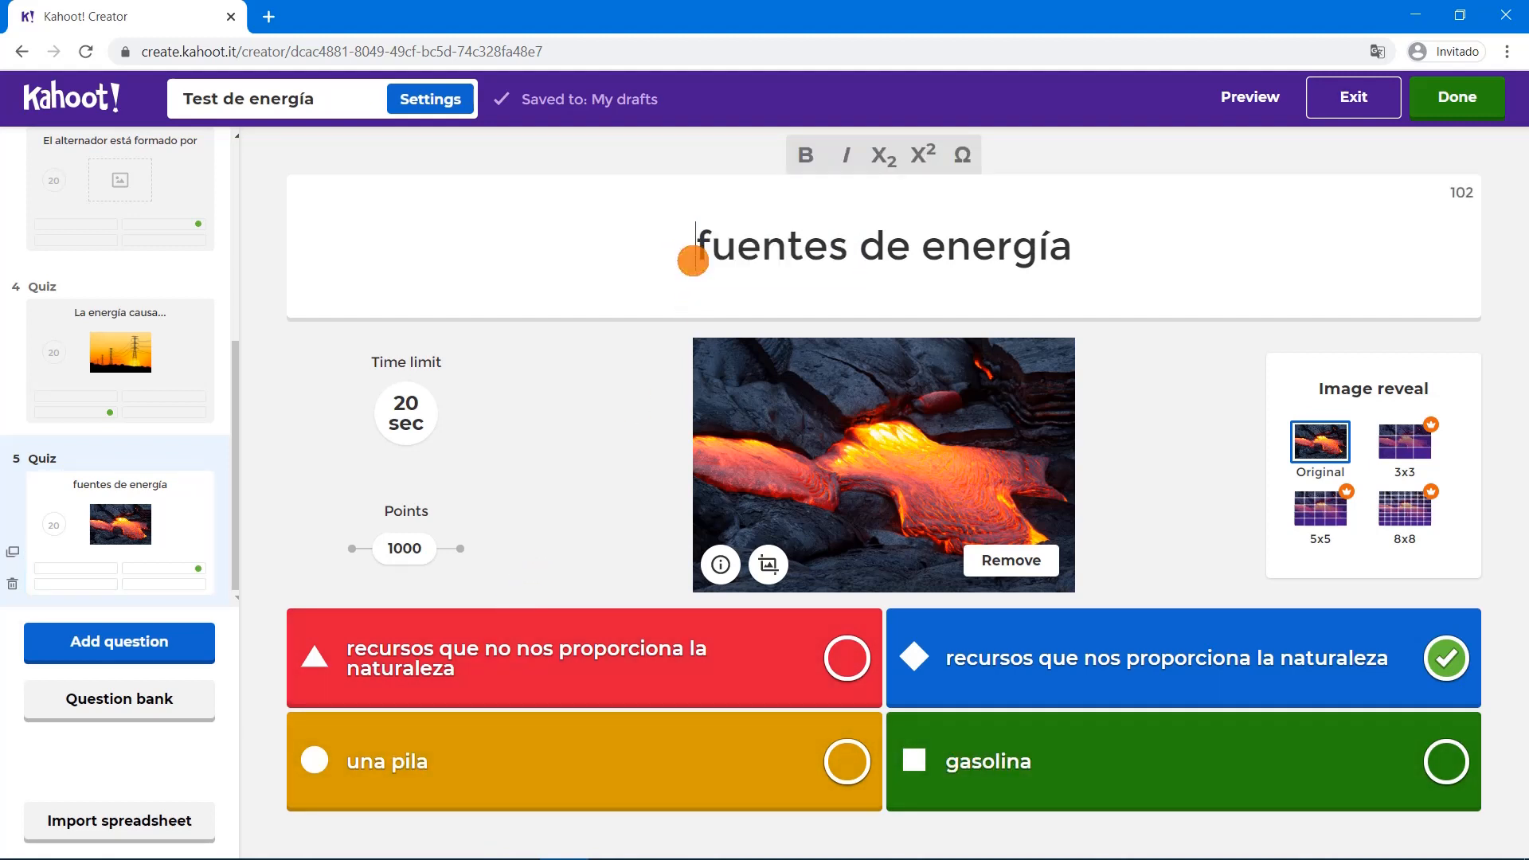
key(Delete)
text(F)
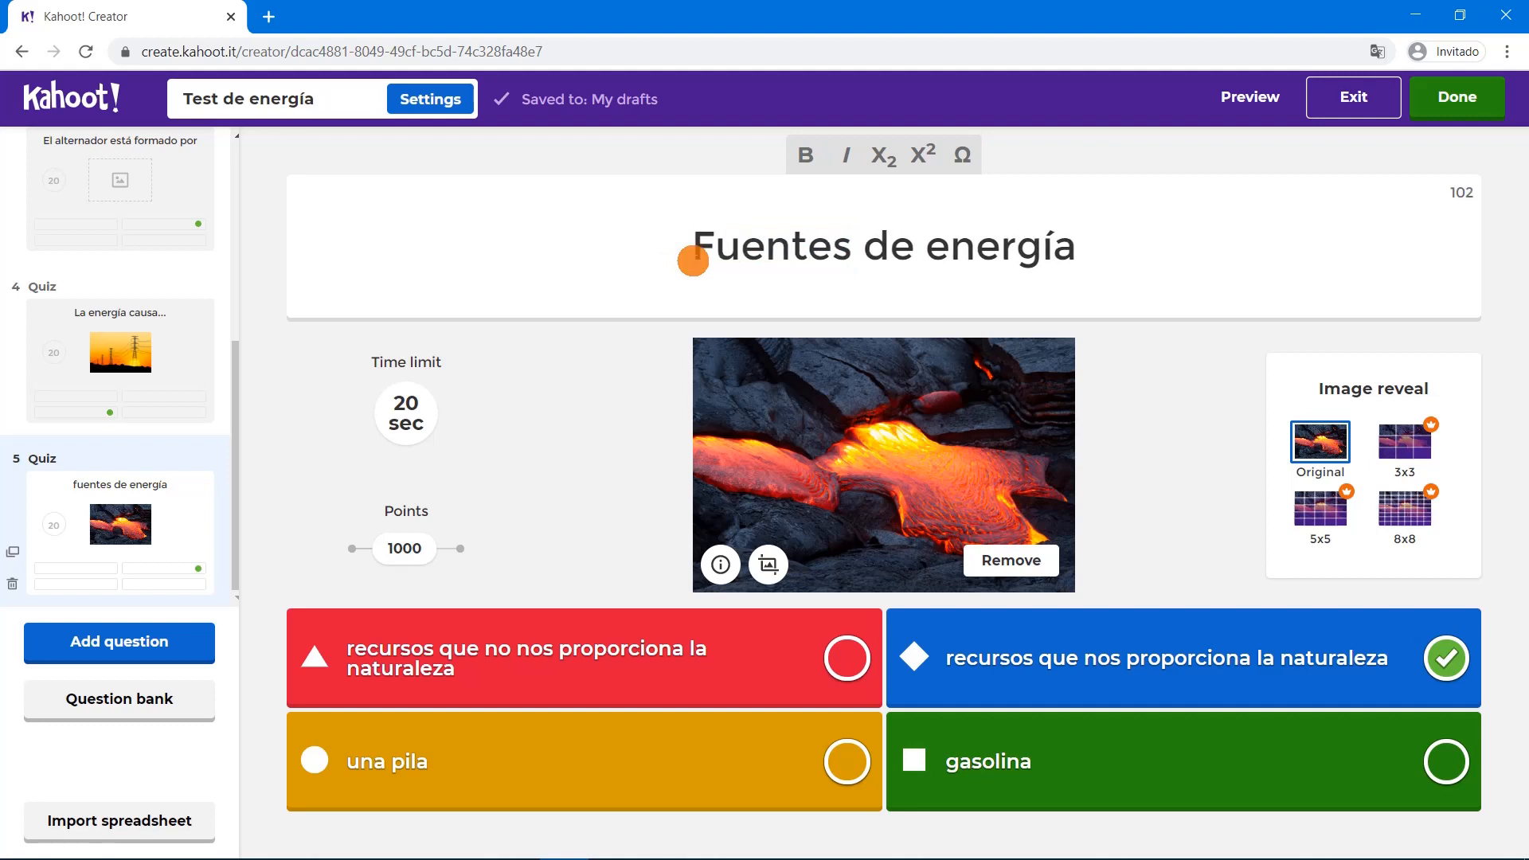
click(649, 389)
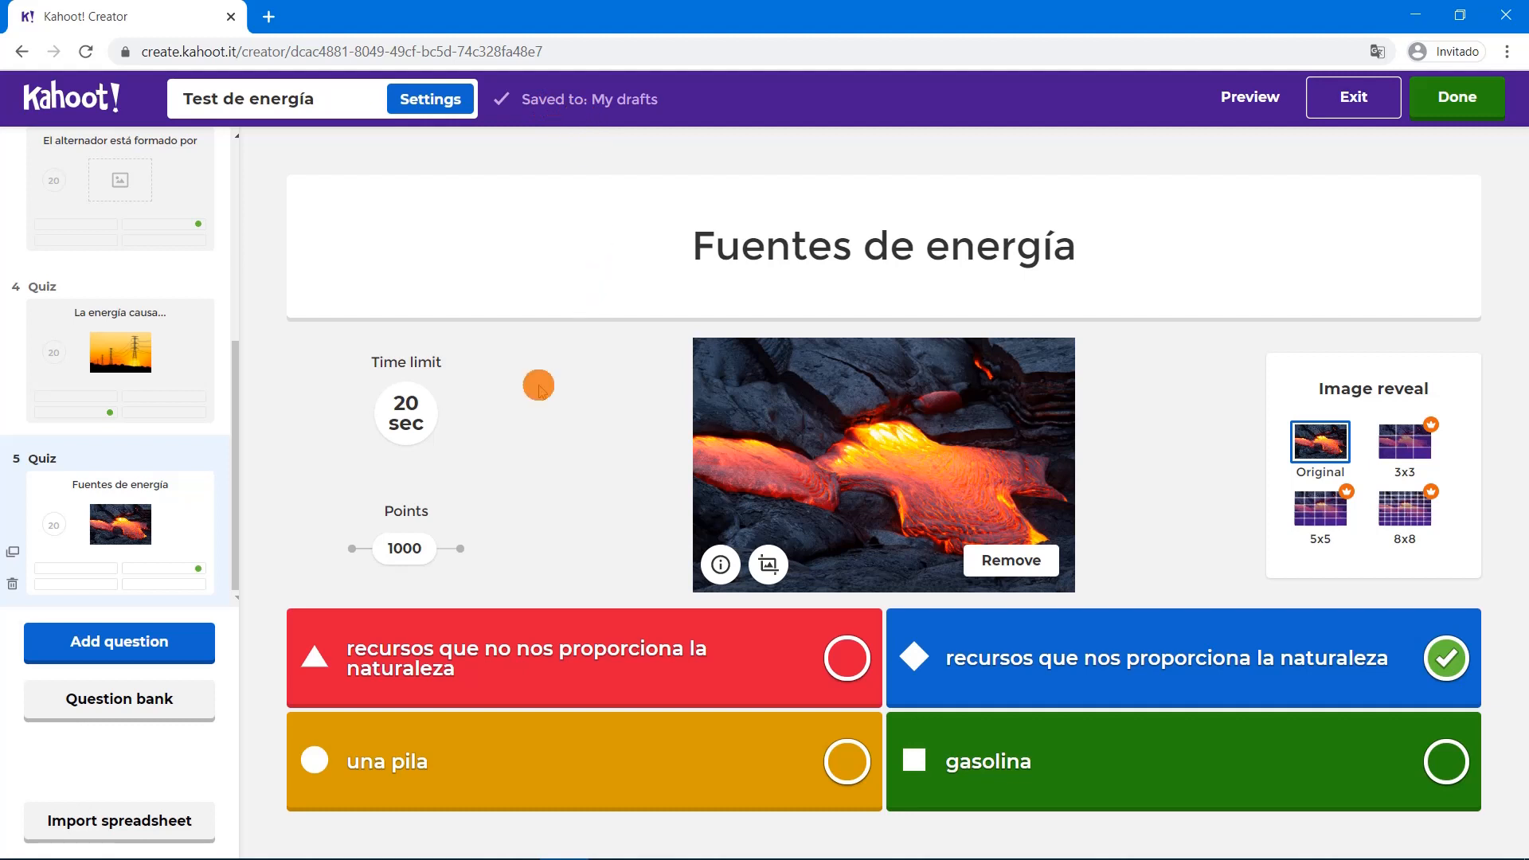
Finish editing the quiz and open the details of "Test de energía" from the My Kahoots list
scroll(168, 537, up, 5)
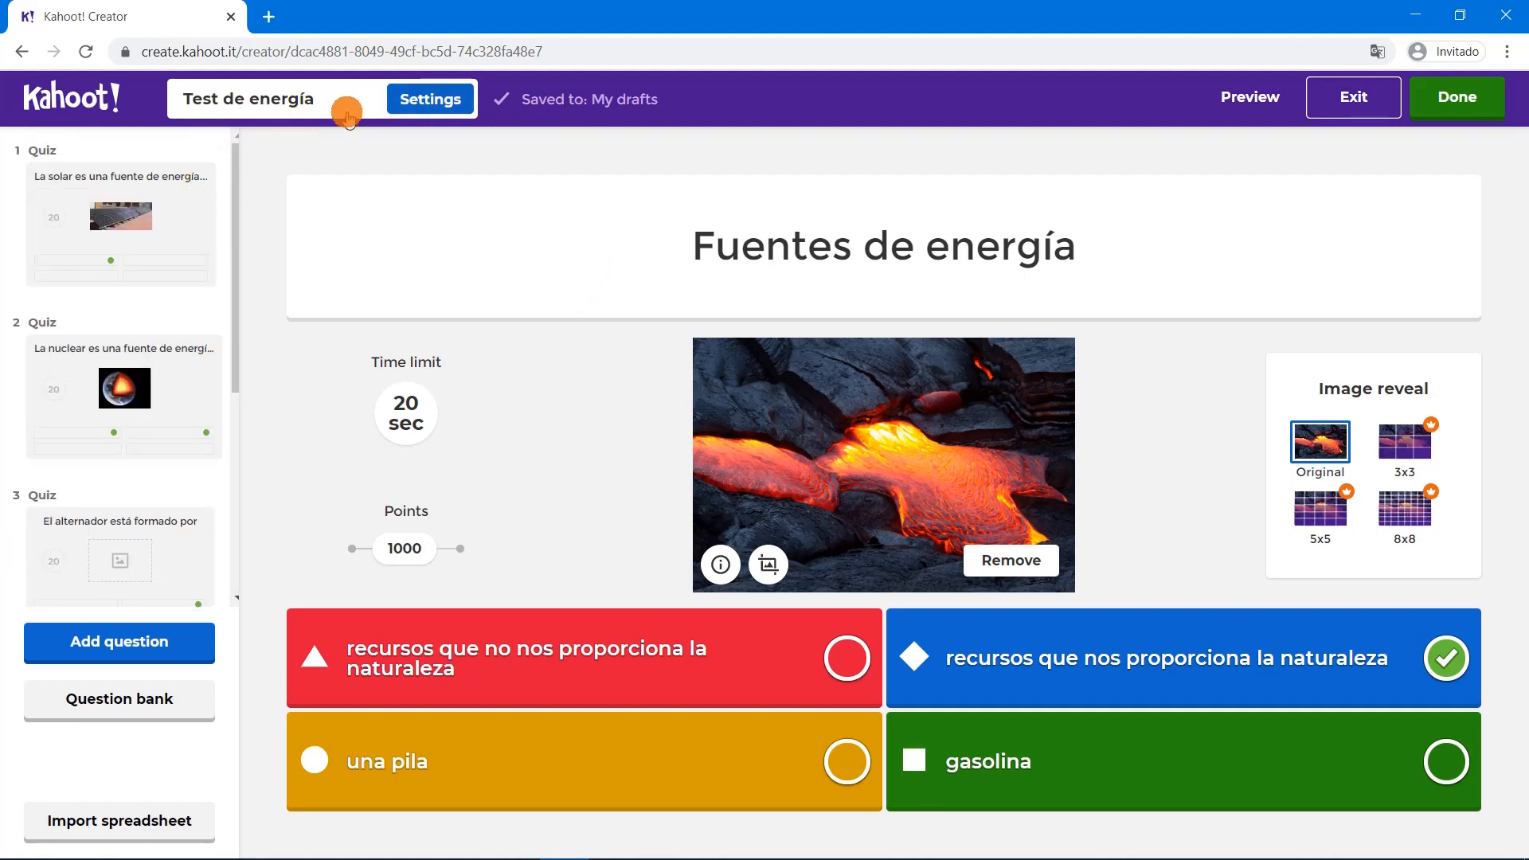
click(1451, 104)
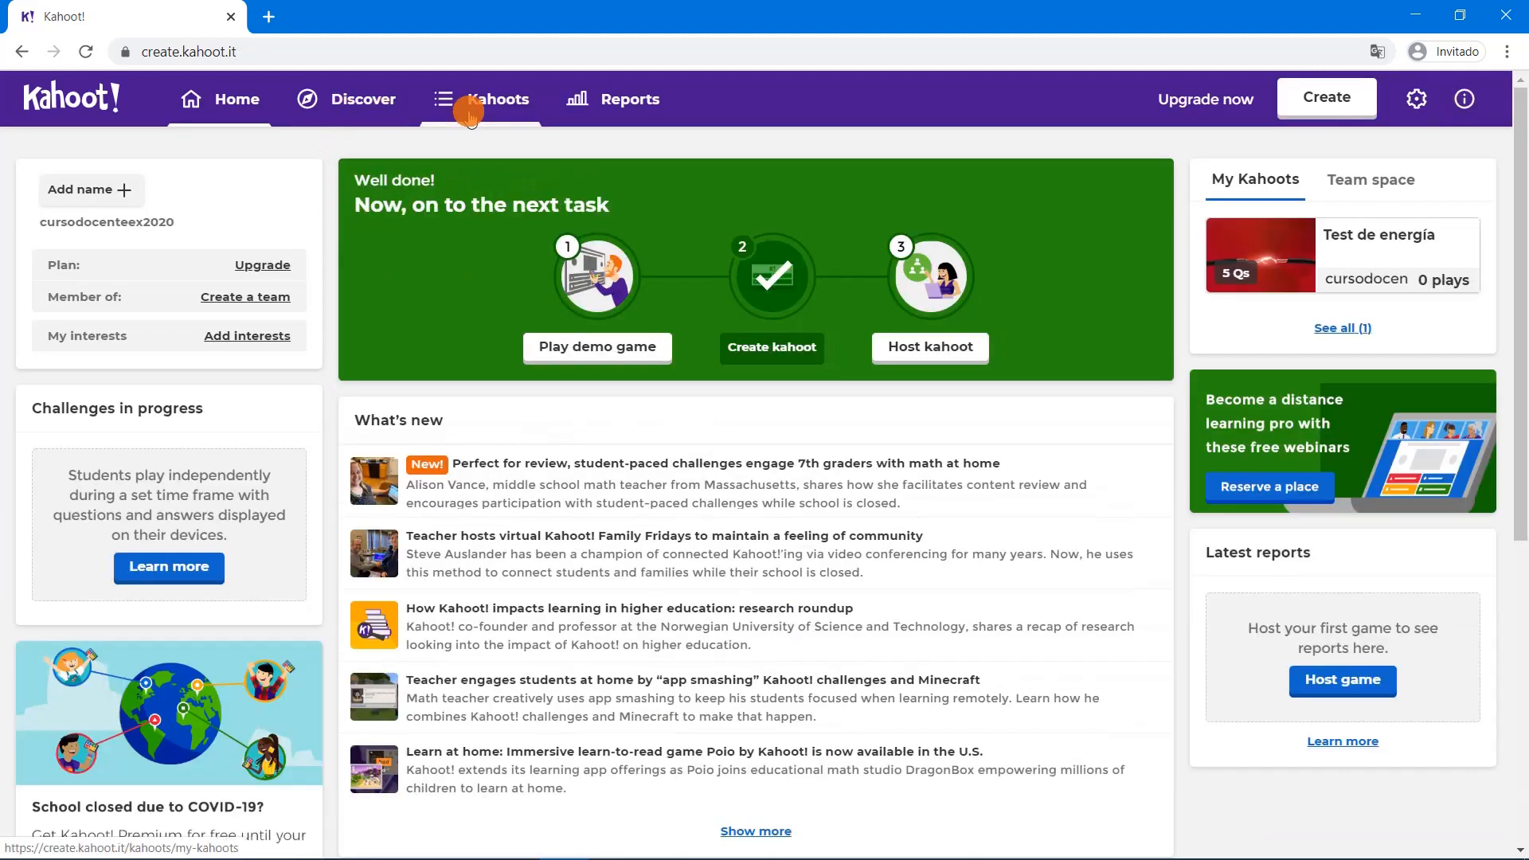
click(469, 110)
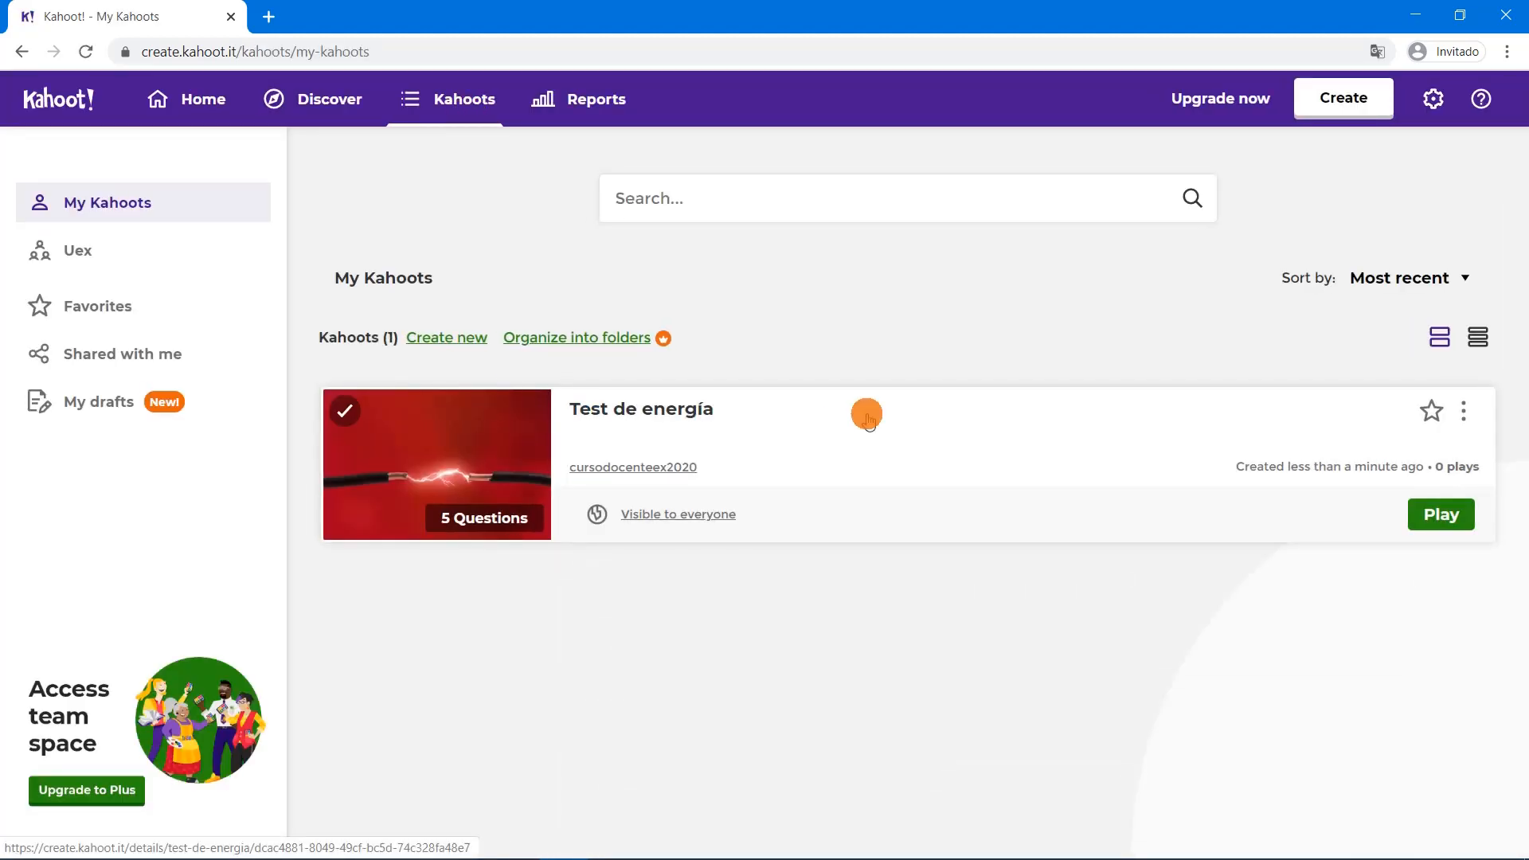
click(679, 409)
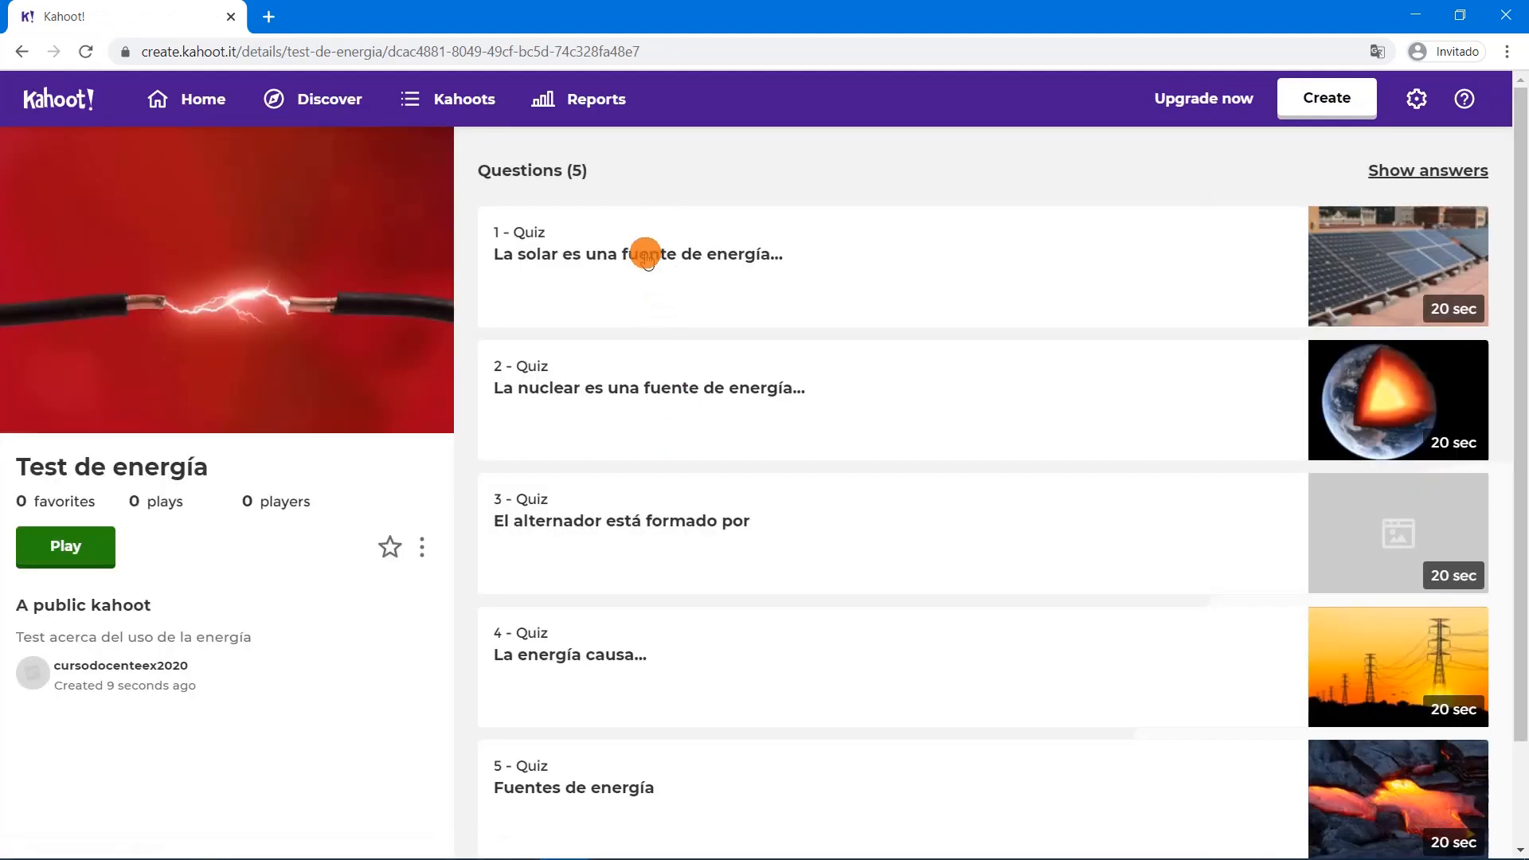
Expand each of the five questions on the quiz's details page to review their answers
click(645, 254)
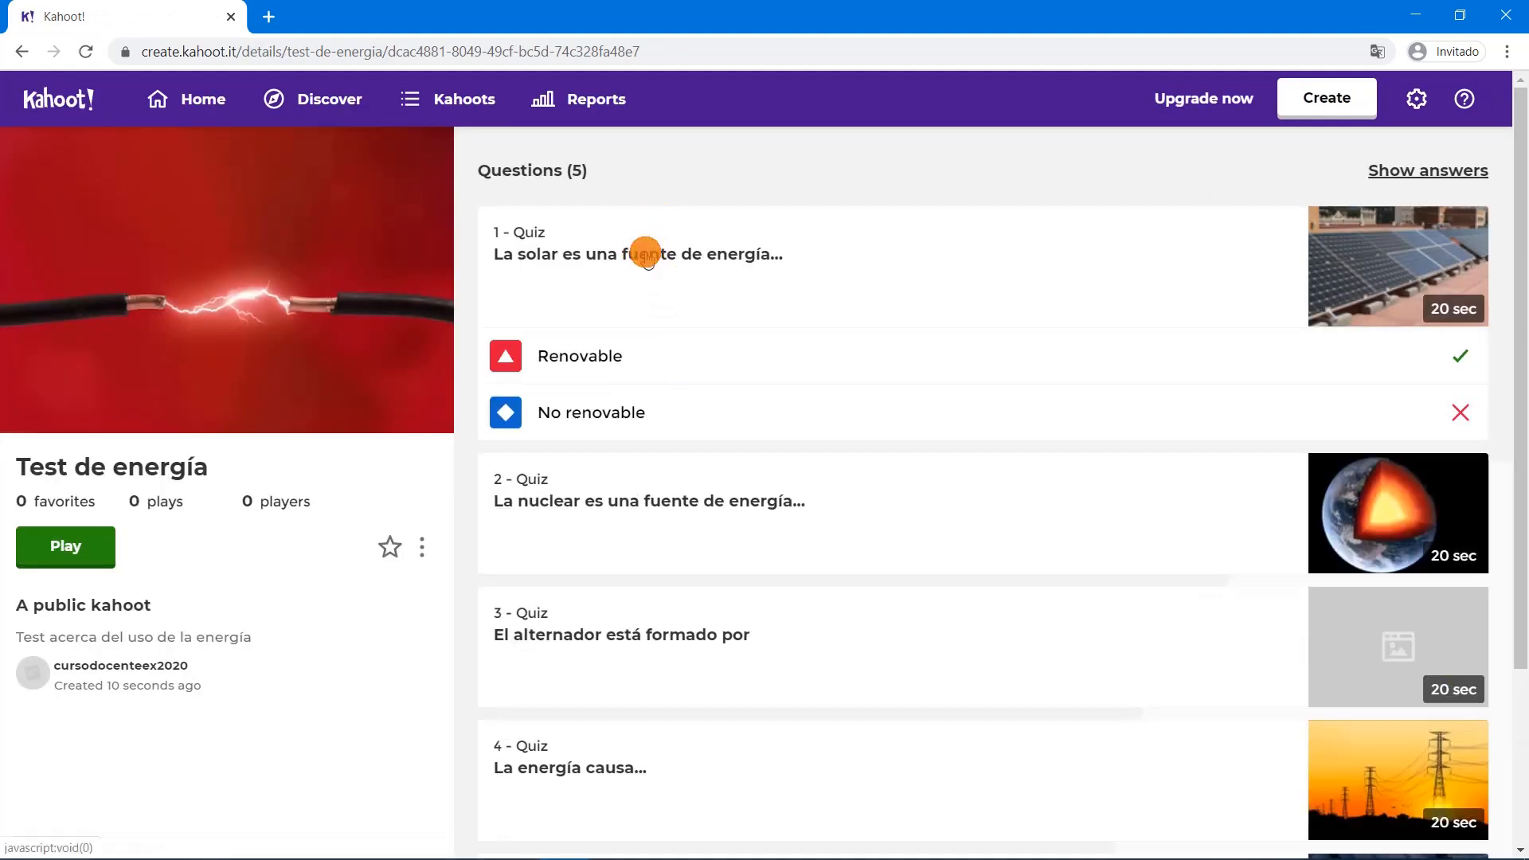
click(603, 503)
scroll(875, 497, down, 1)
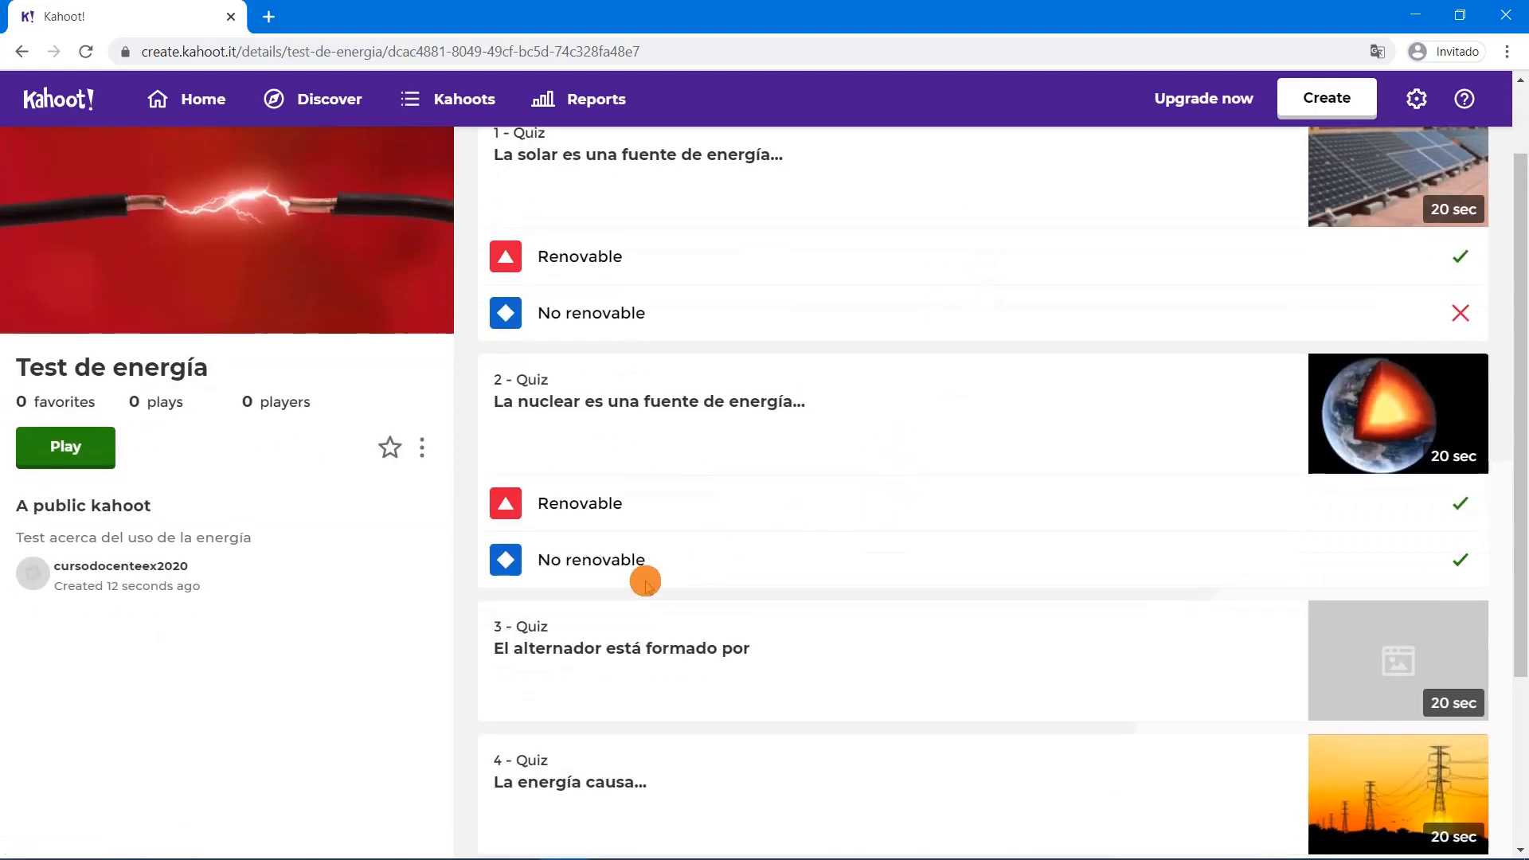
click(628, 647)
scroll(624, 641, down, 3)
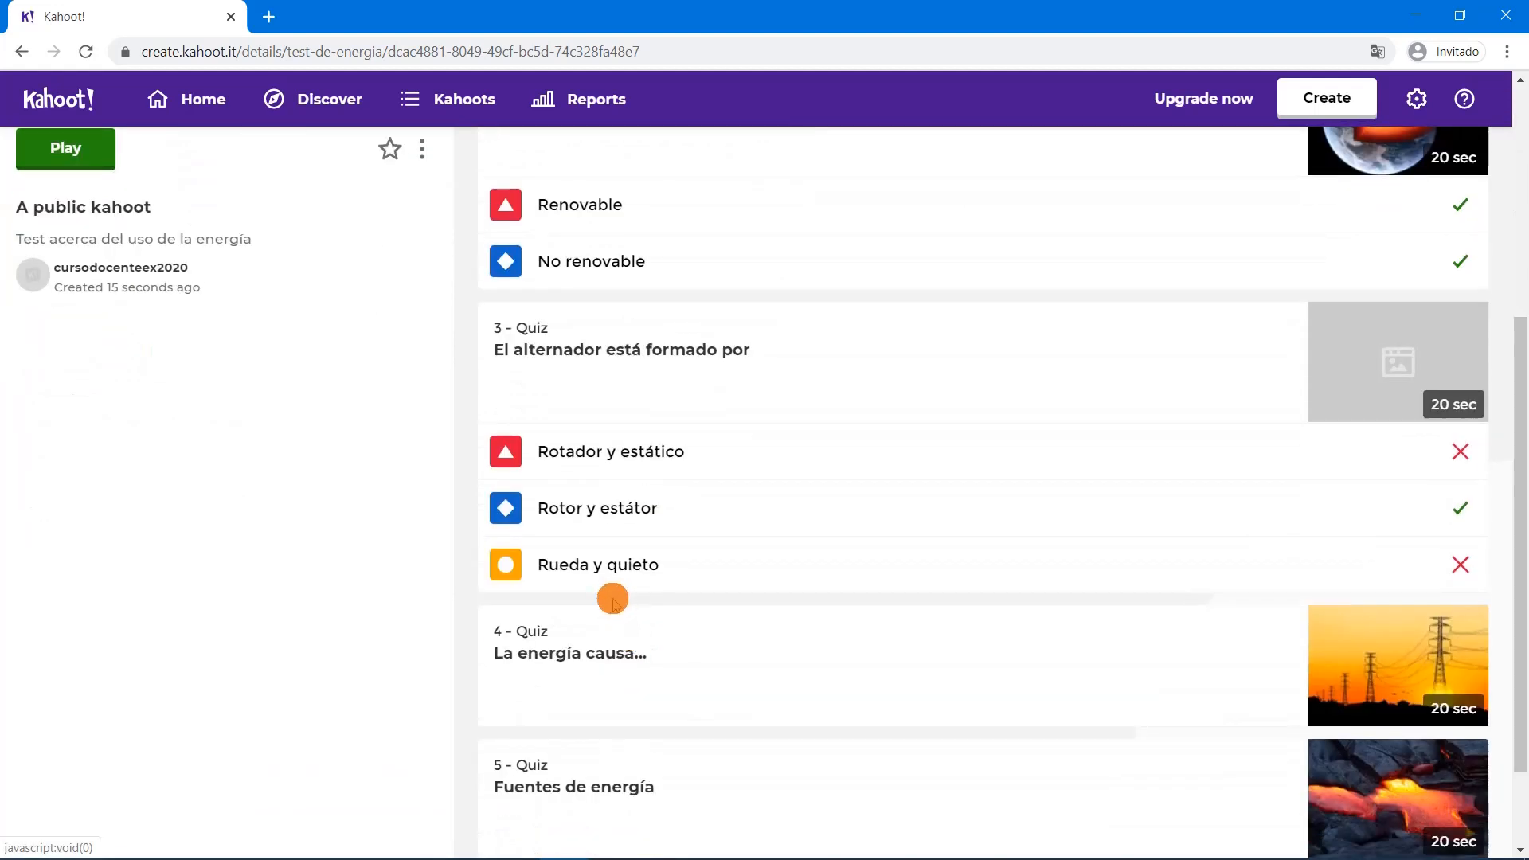
click(602, 659)
scroll(603, 661, down, 4)
click(603, 661)
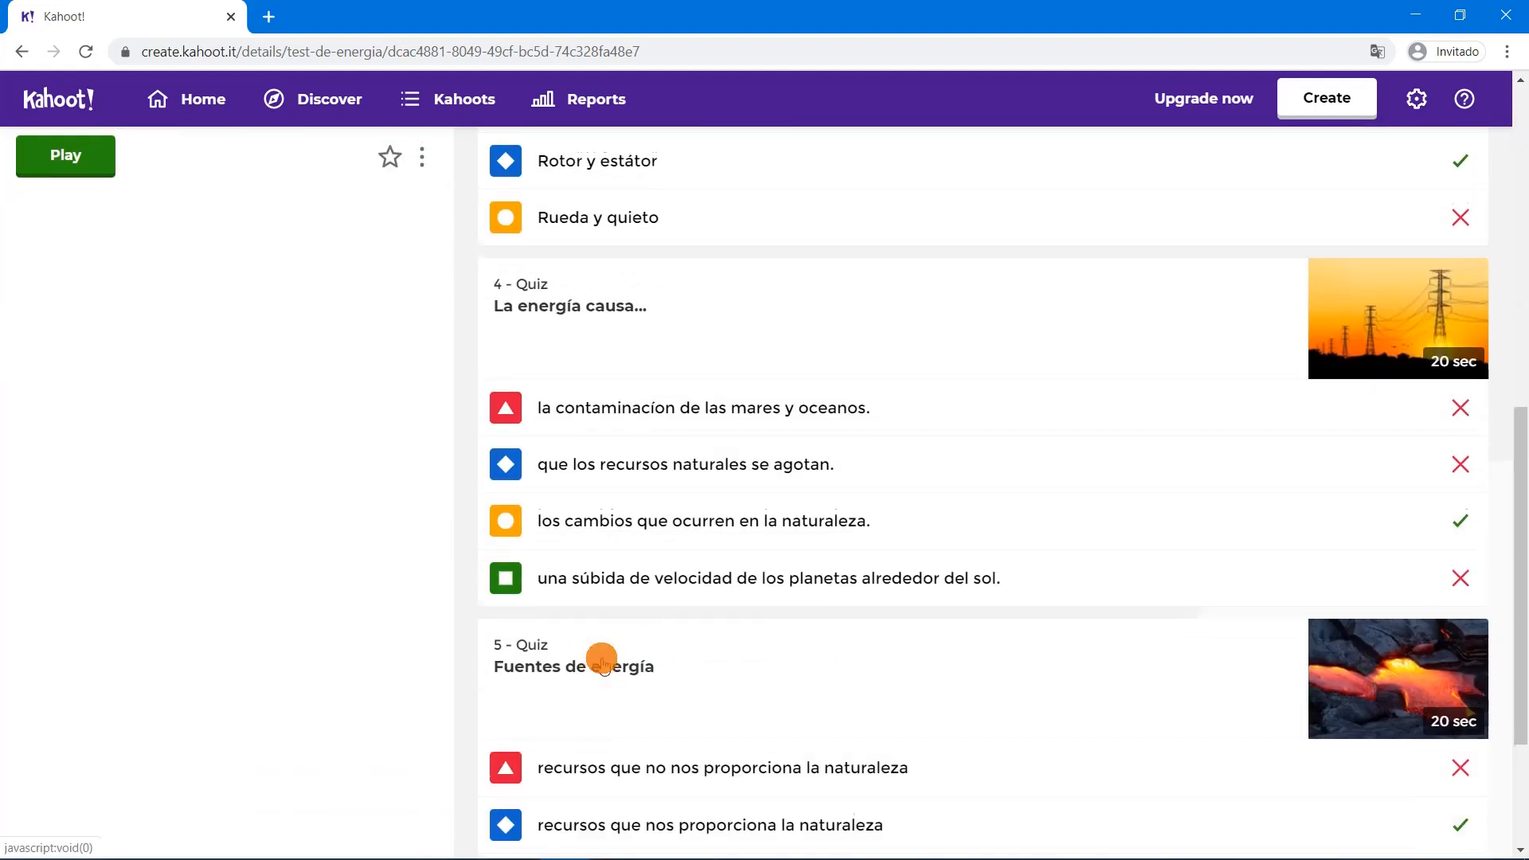
scroll(599, 653, down, 3)
scroll(599, 649, up, 12)
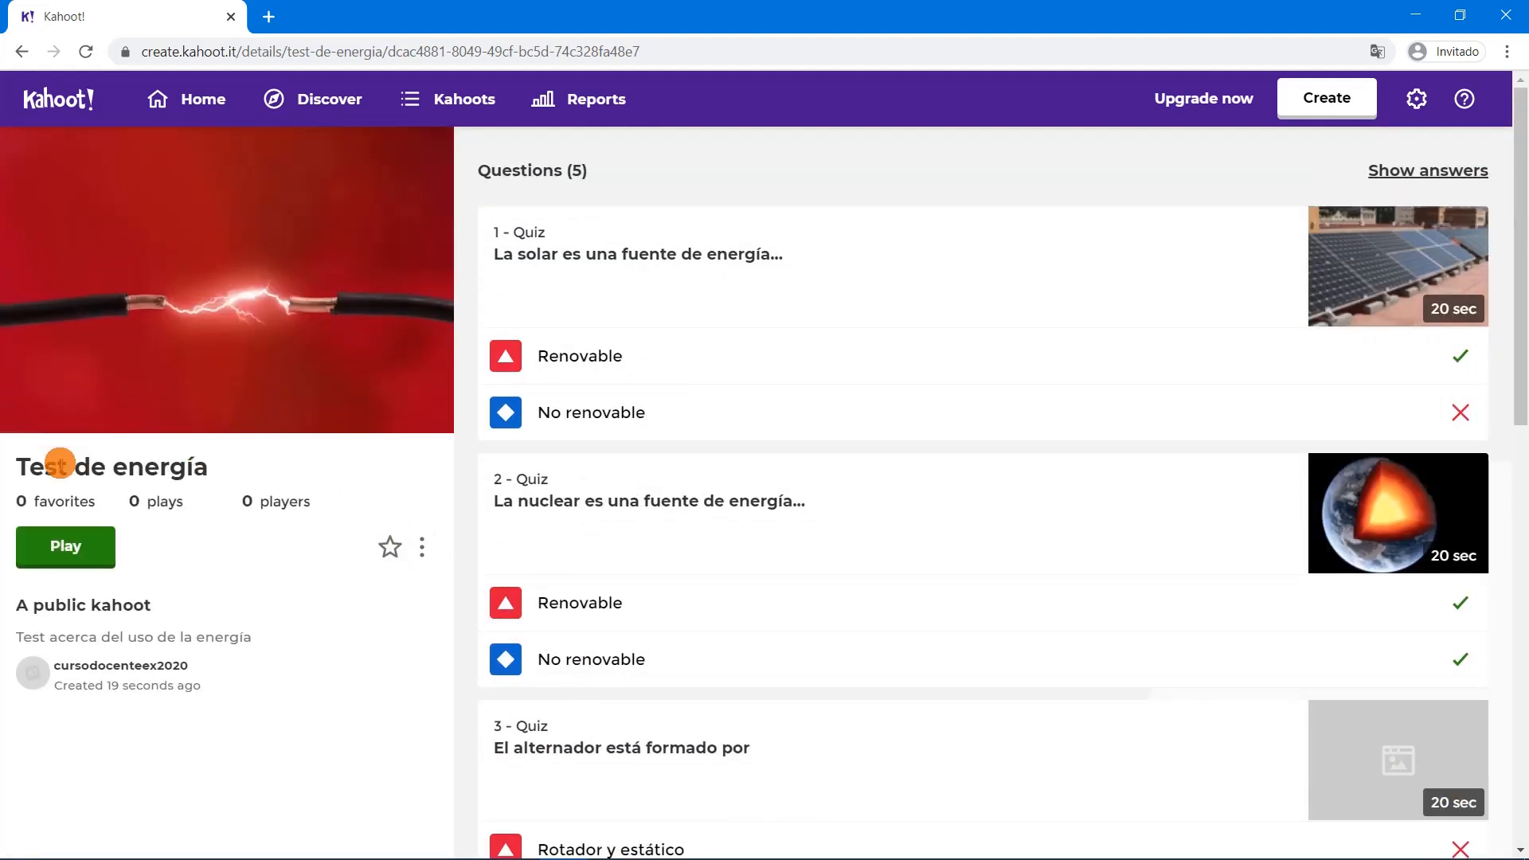
Duplicate the "Test de energía" kahoot from its details page
click(68, 549)
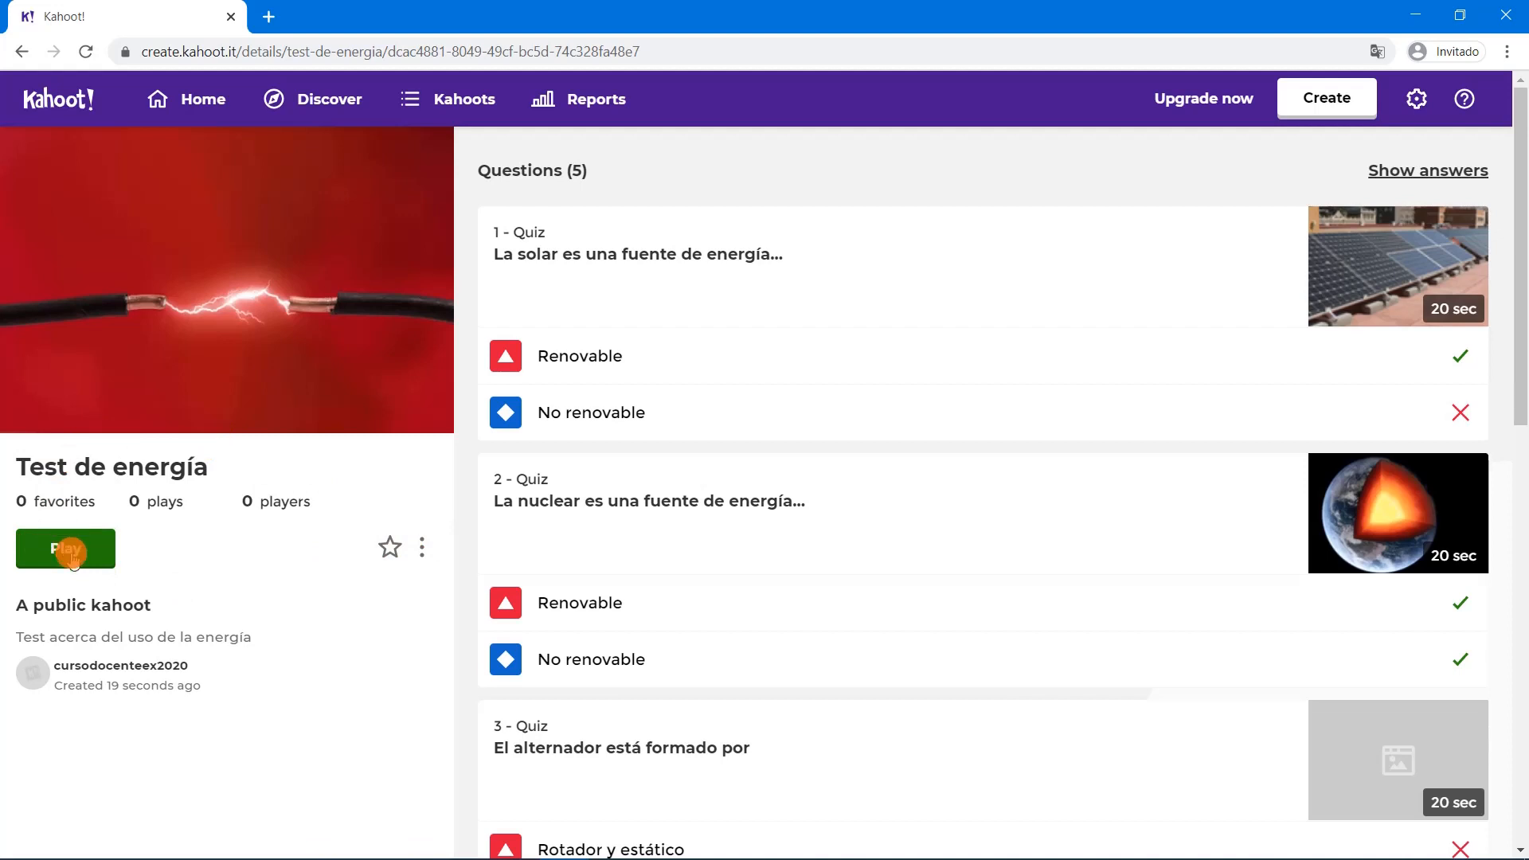
click(424, 550)
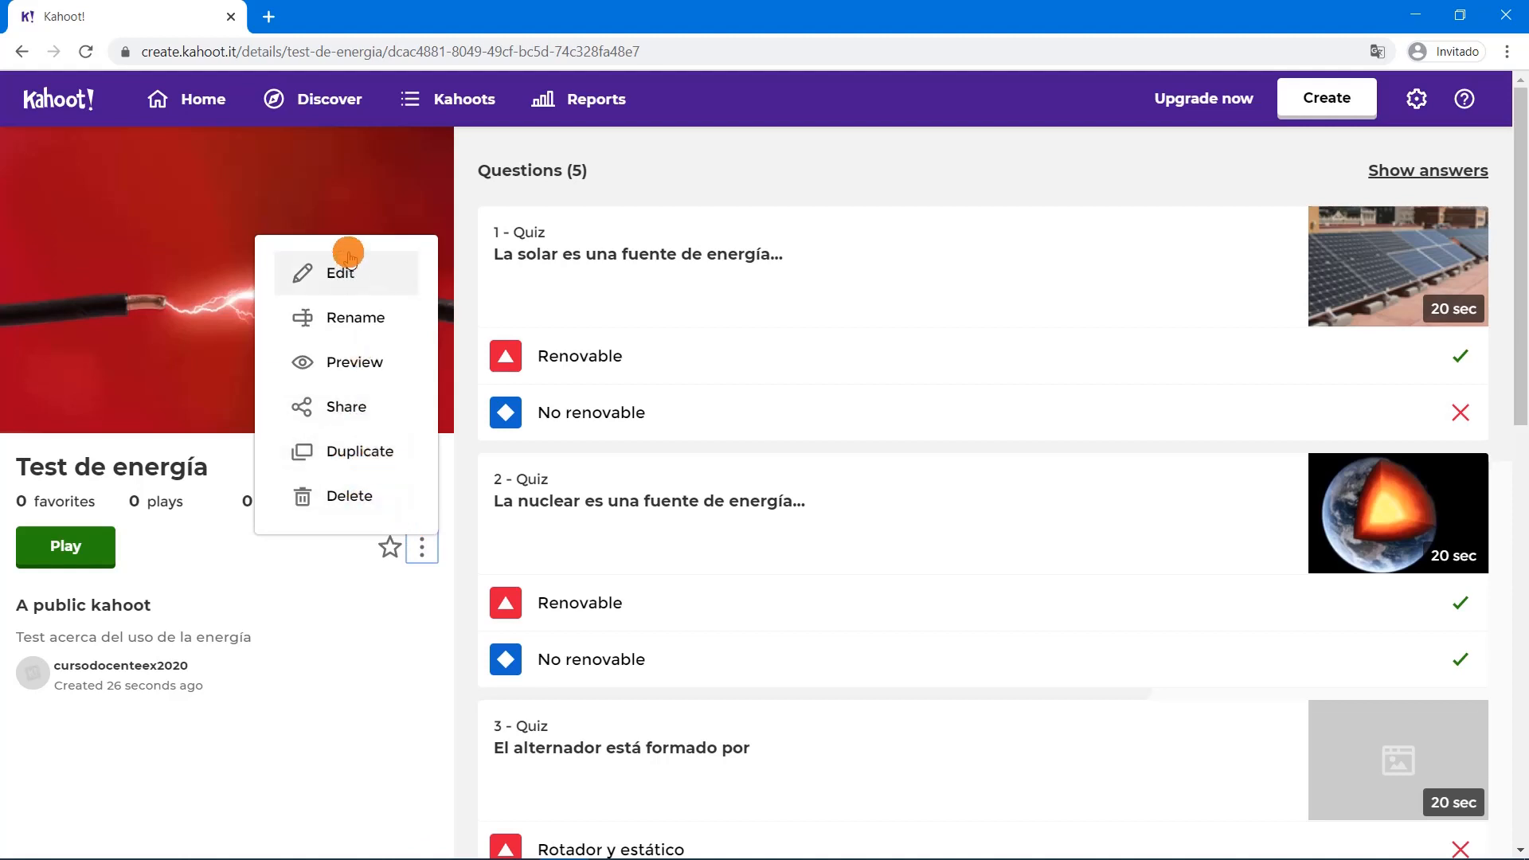
click(370, 462)
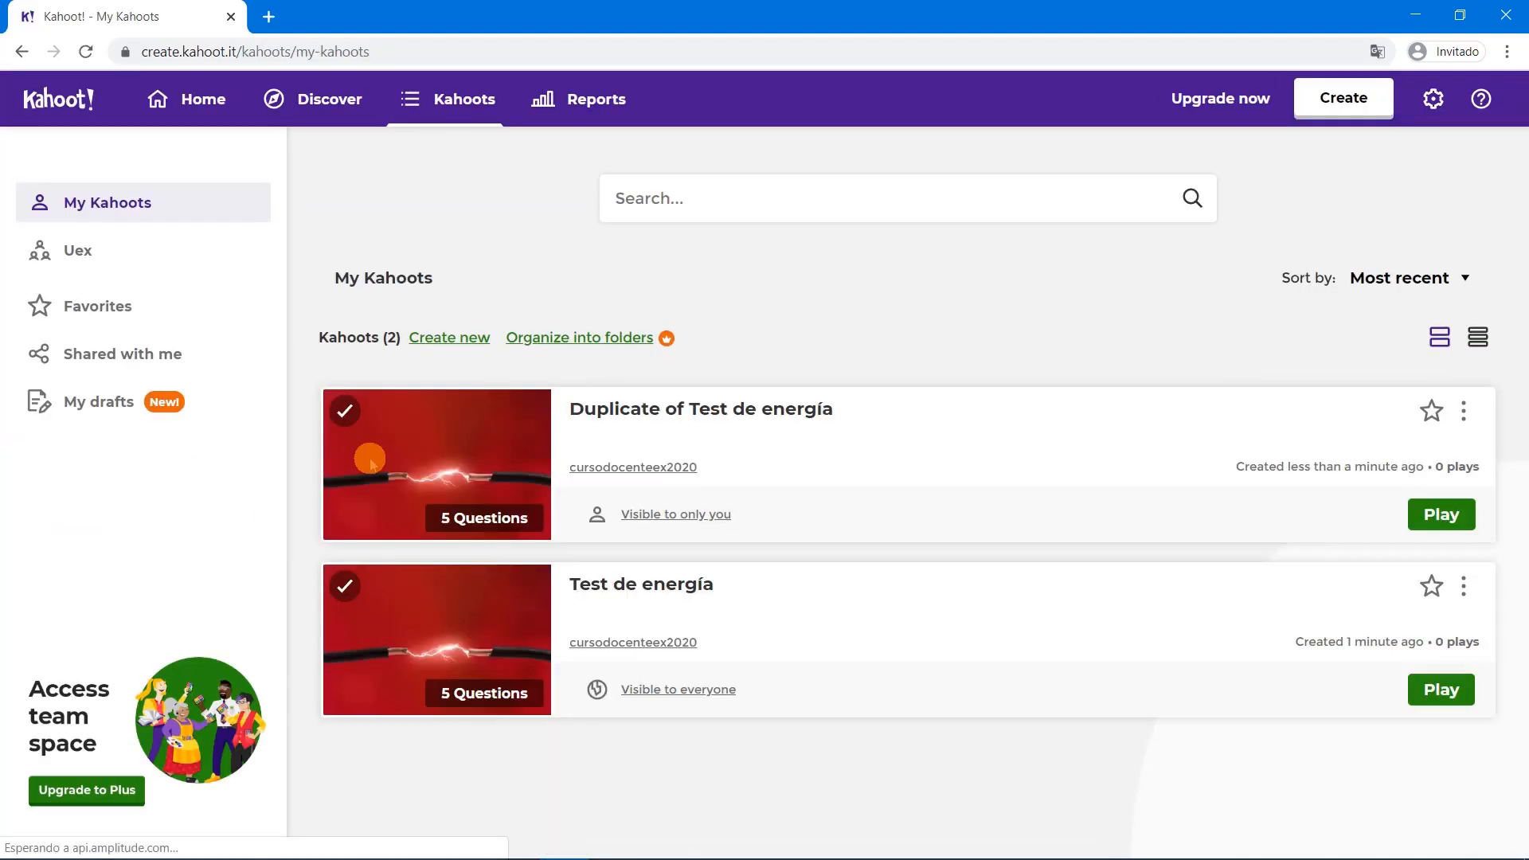
Open the details of "Duplicate of Test de energía" and start editing that kahoot
click(649, 420)
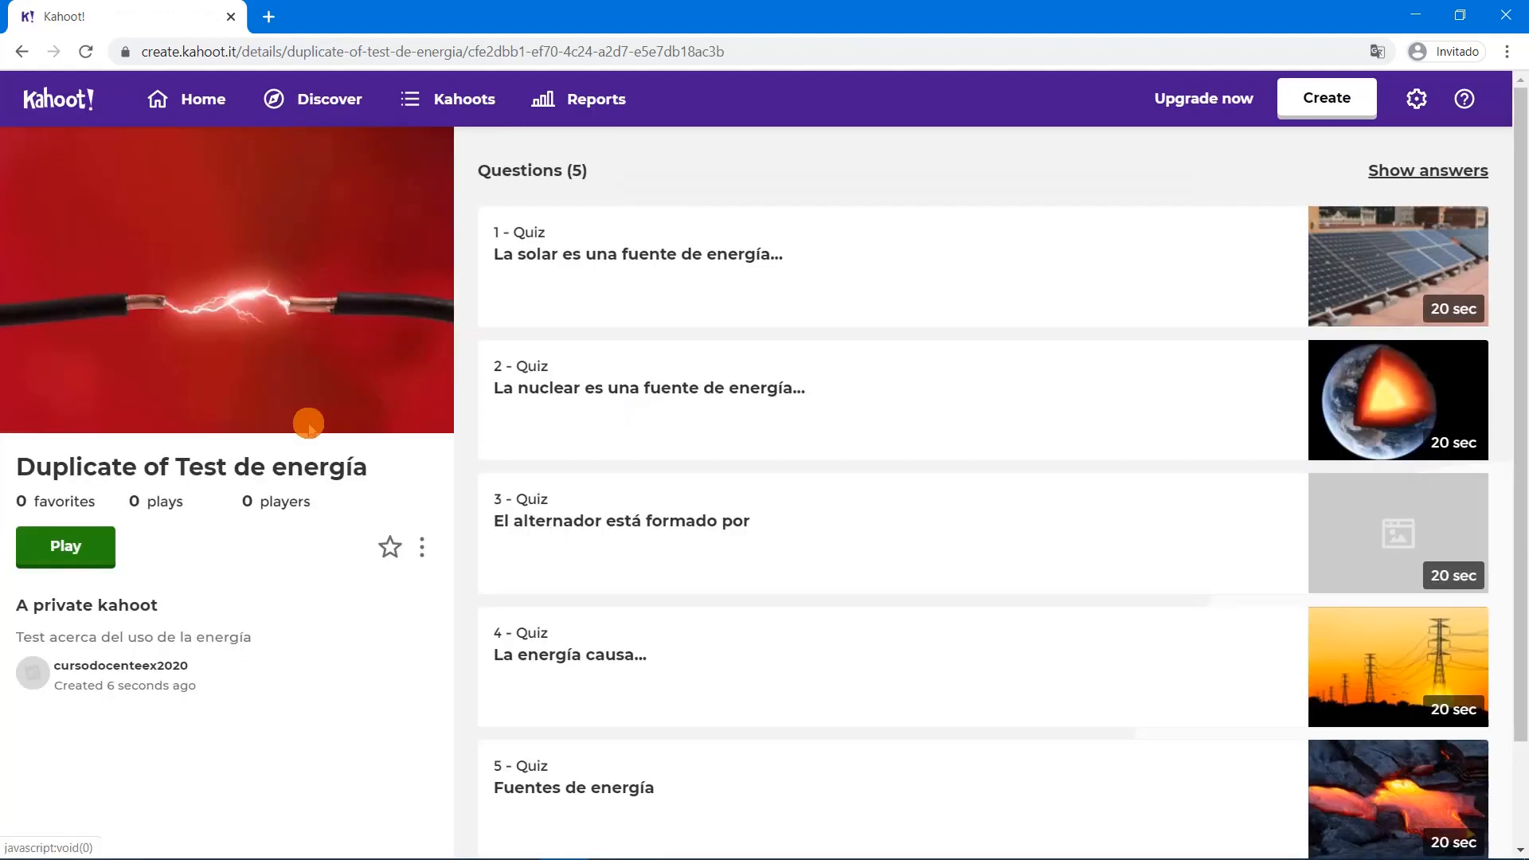
click(422, 547)
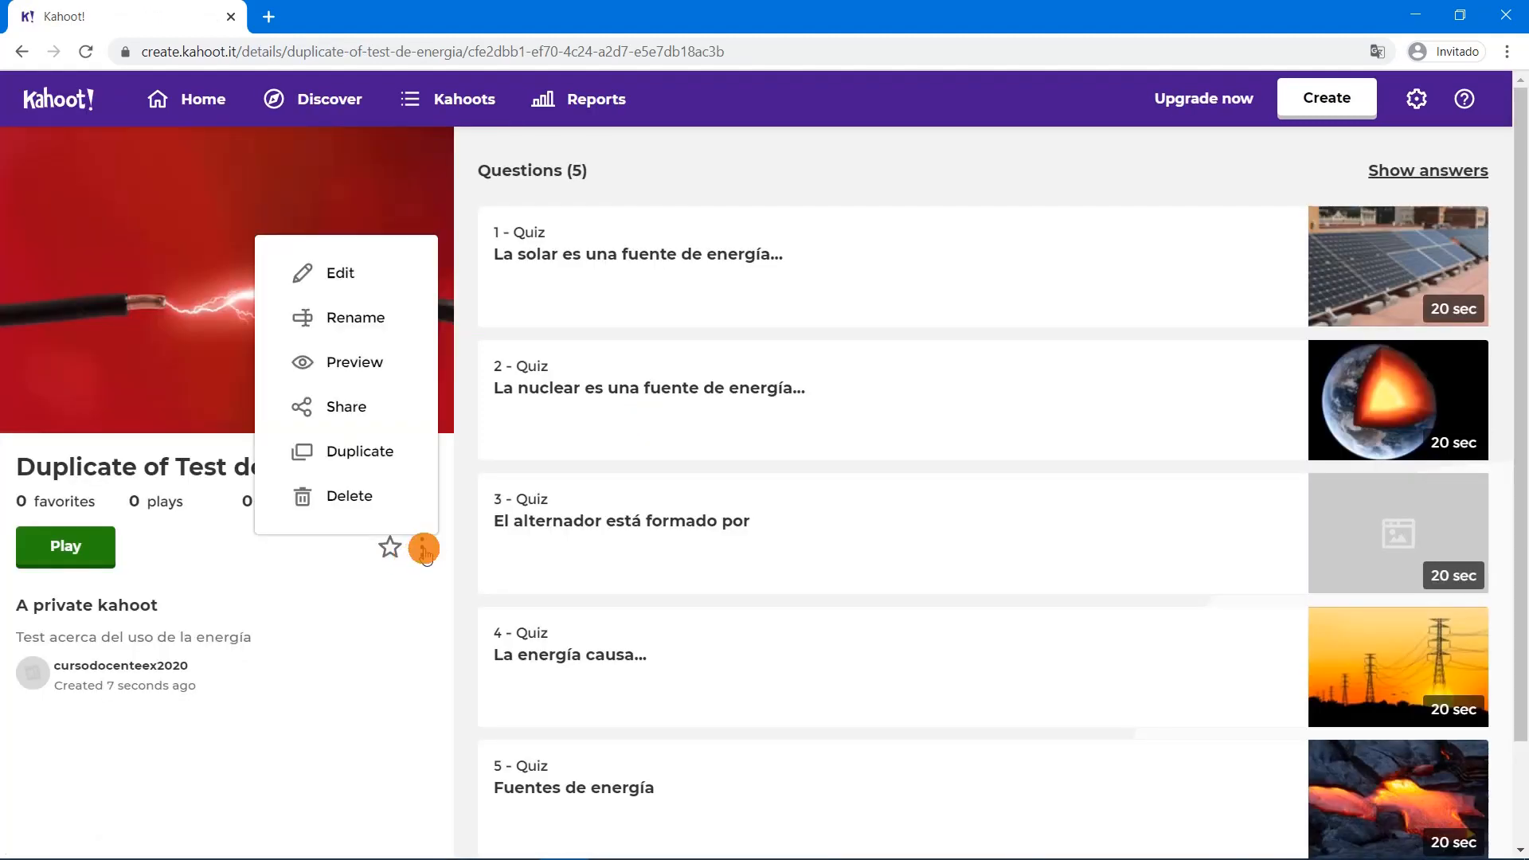
click(358, 273)
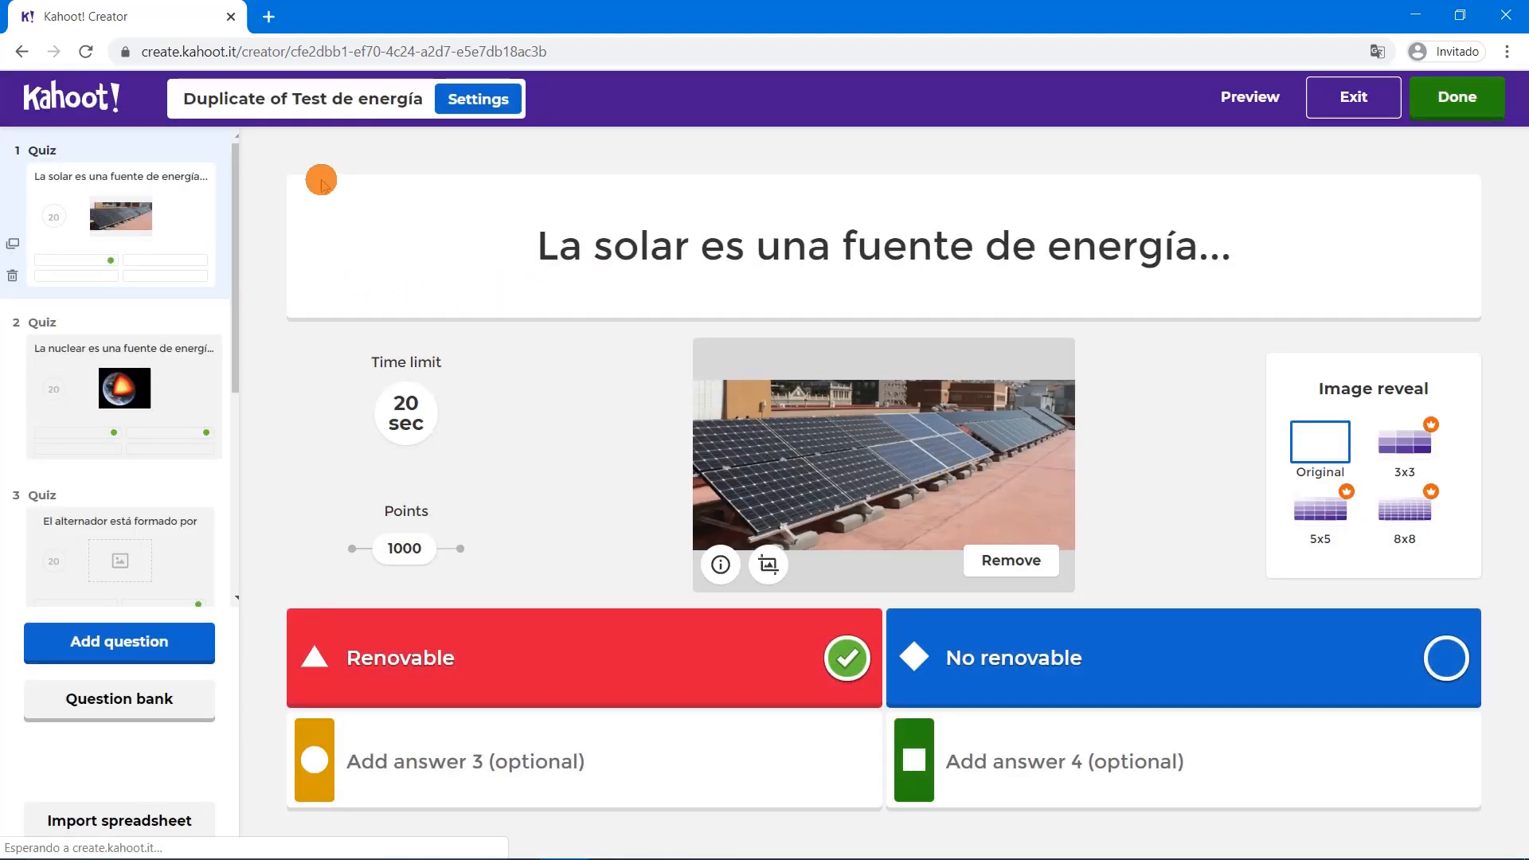
Change the duplicated kahoot's title to "Test de energía versión 2" in its summary settings
click(297, 114)
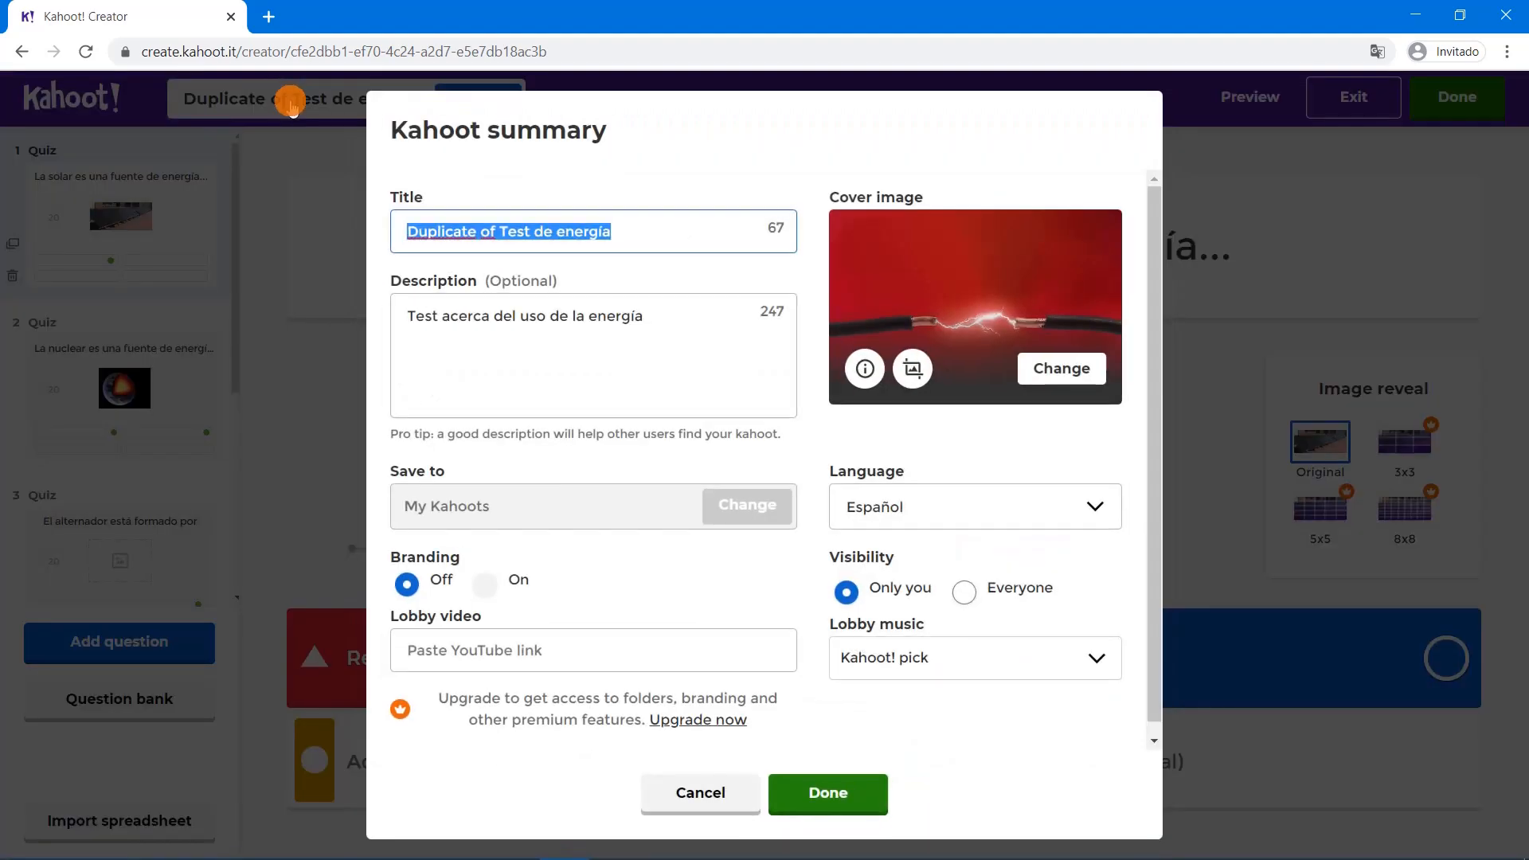
double_click(488, 233)
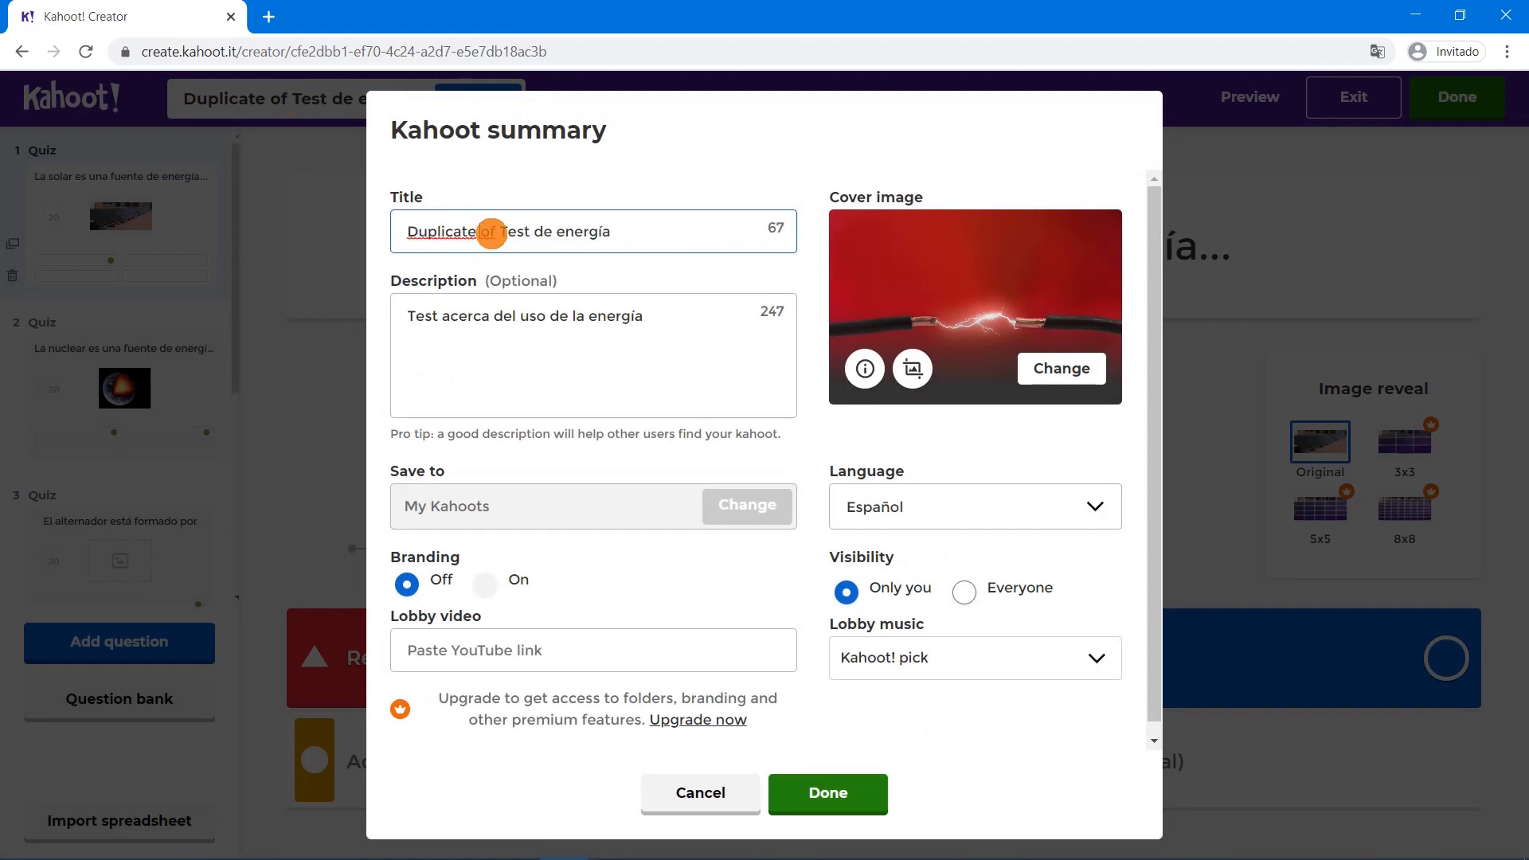
drag(498, 231, 320, 227)
key(BackSpace)
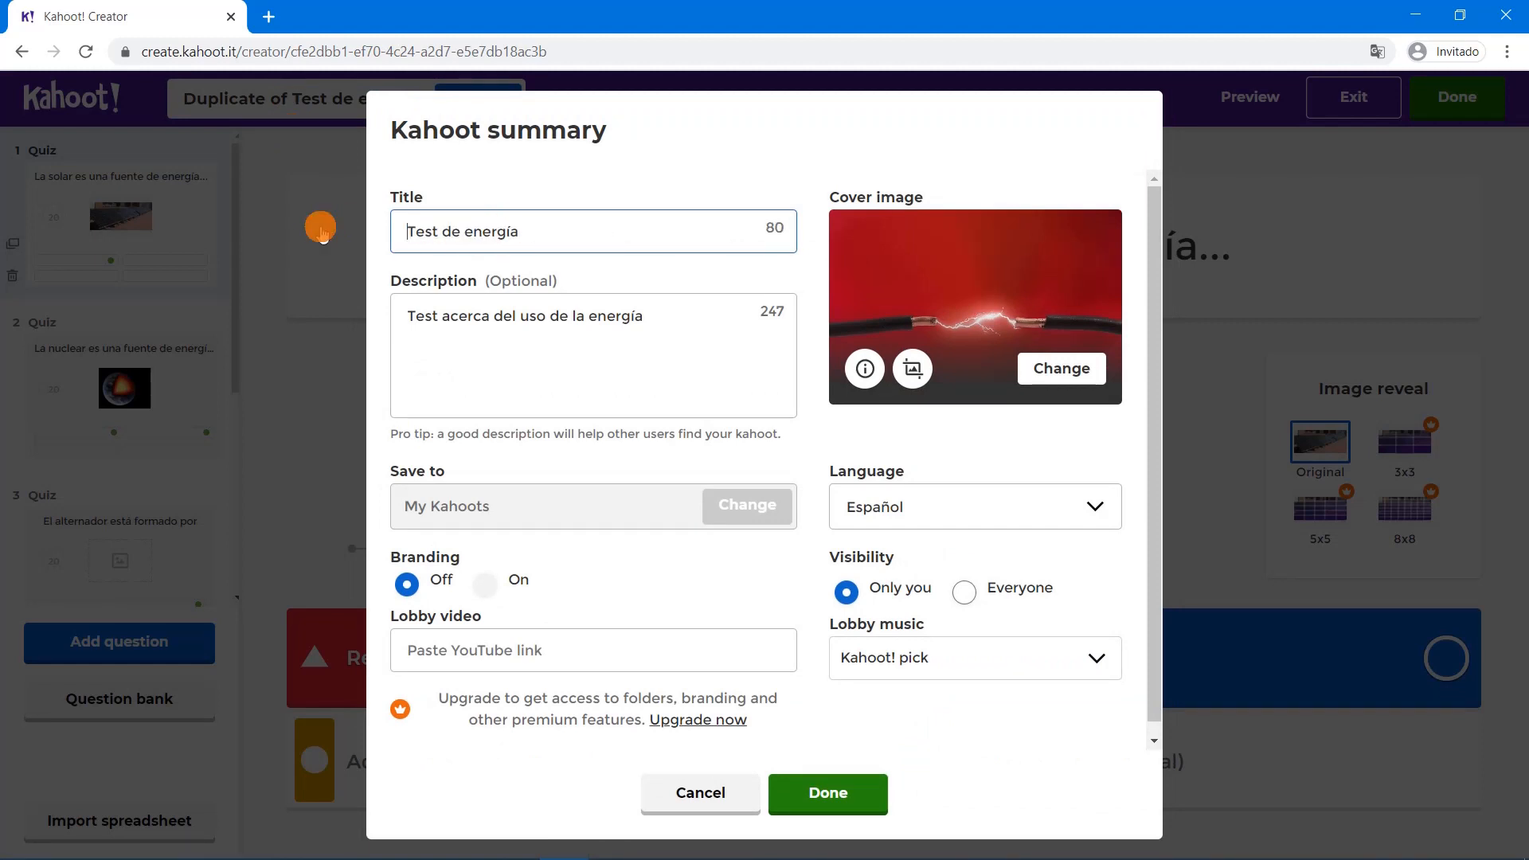
click(546, 233)
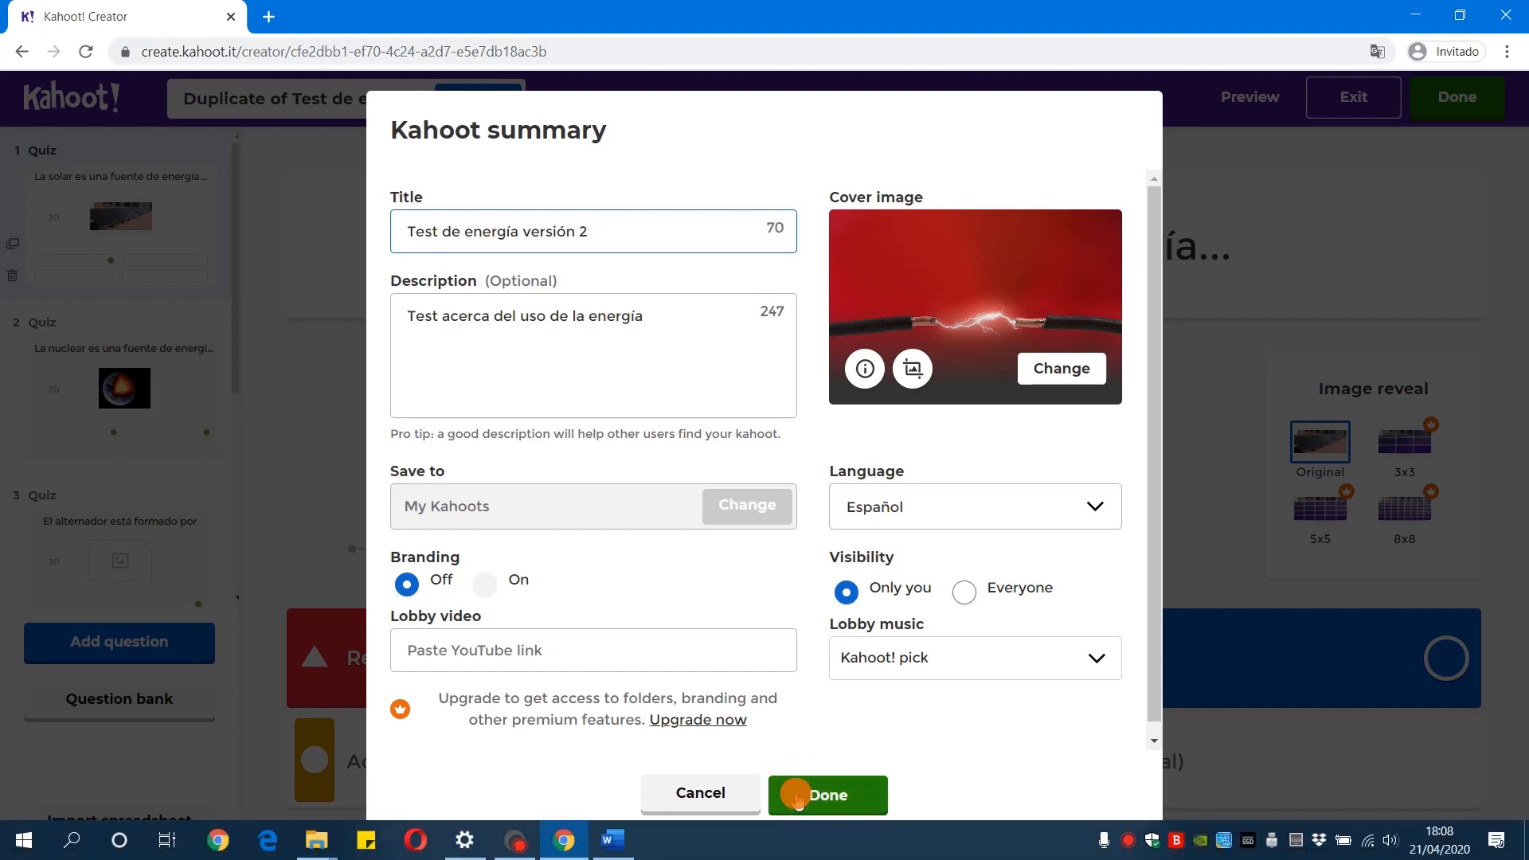
click(795, 791)
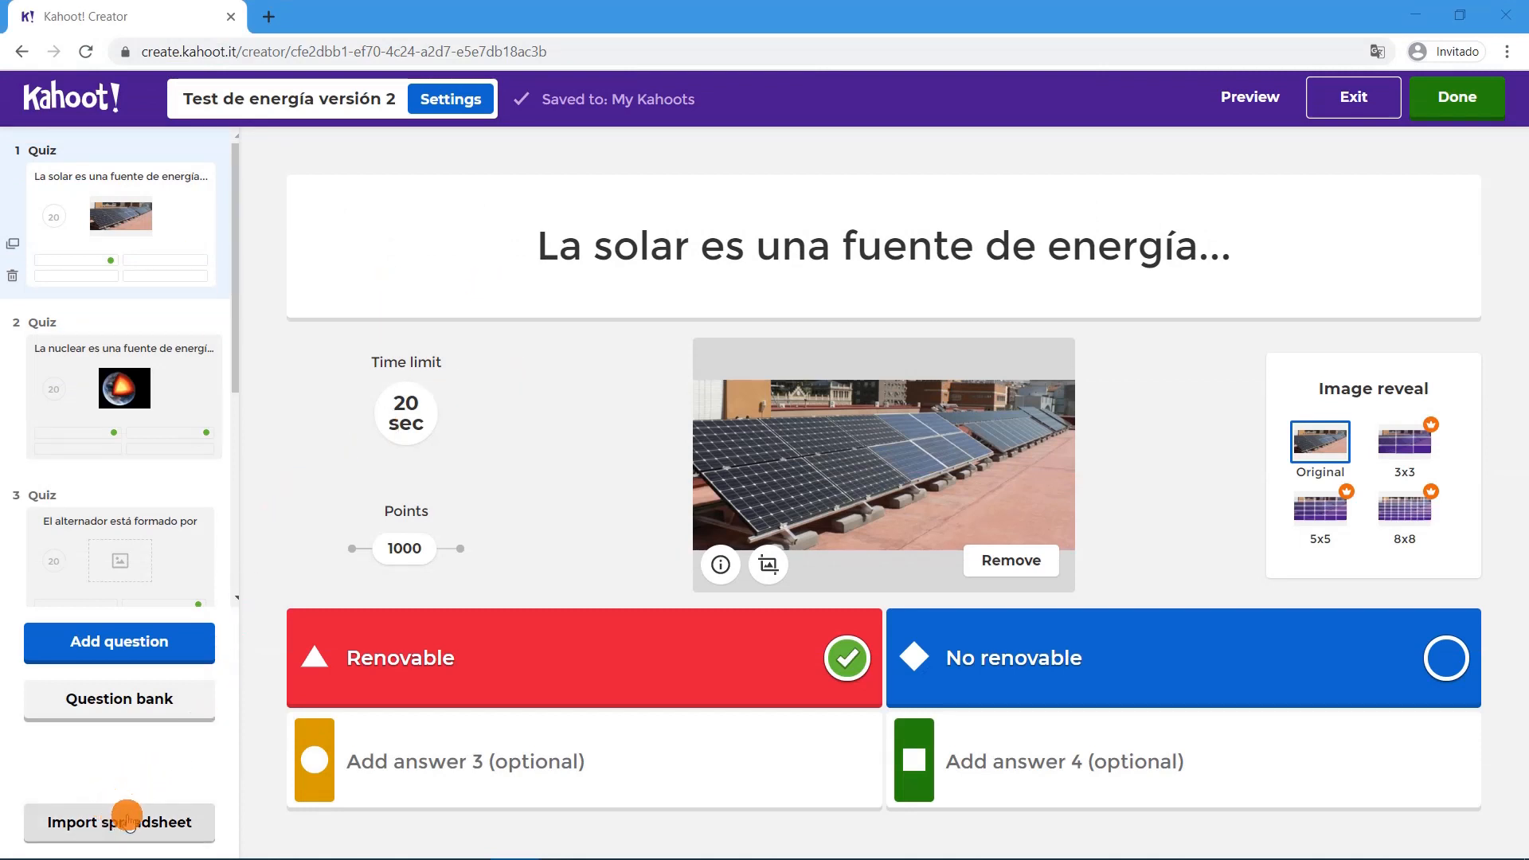
Download the quiz template offered for spreadsheet import and open KahootQuizTemplate.xlsx in Excel with editing enabled
click(151, 822)
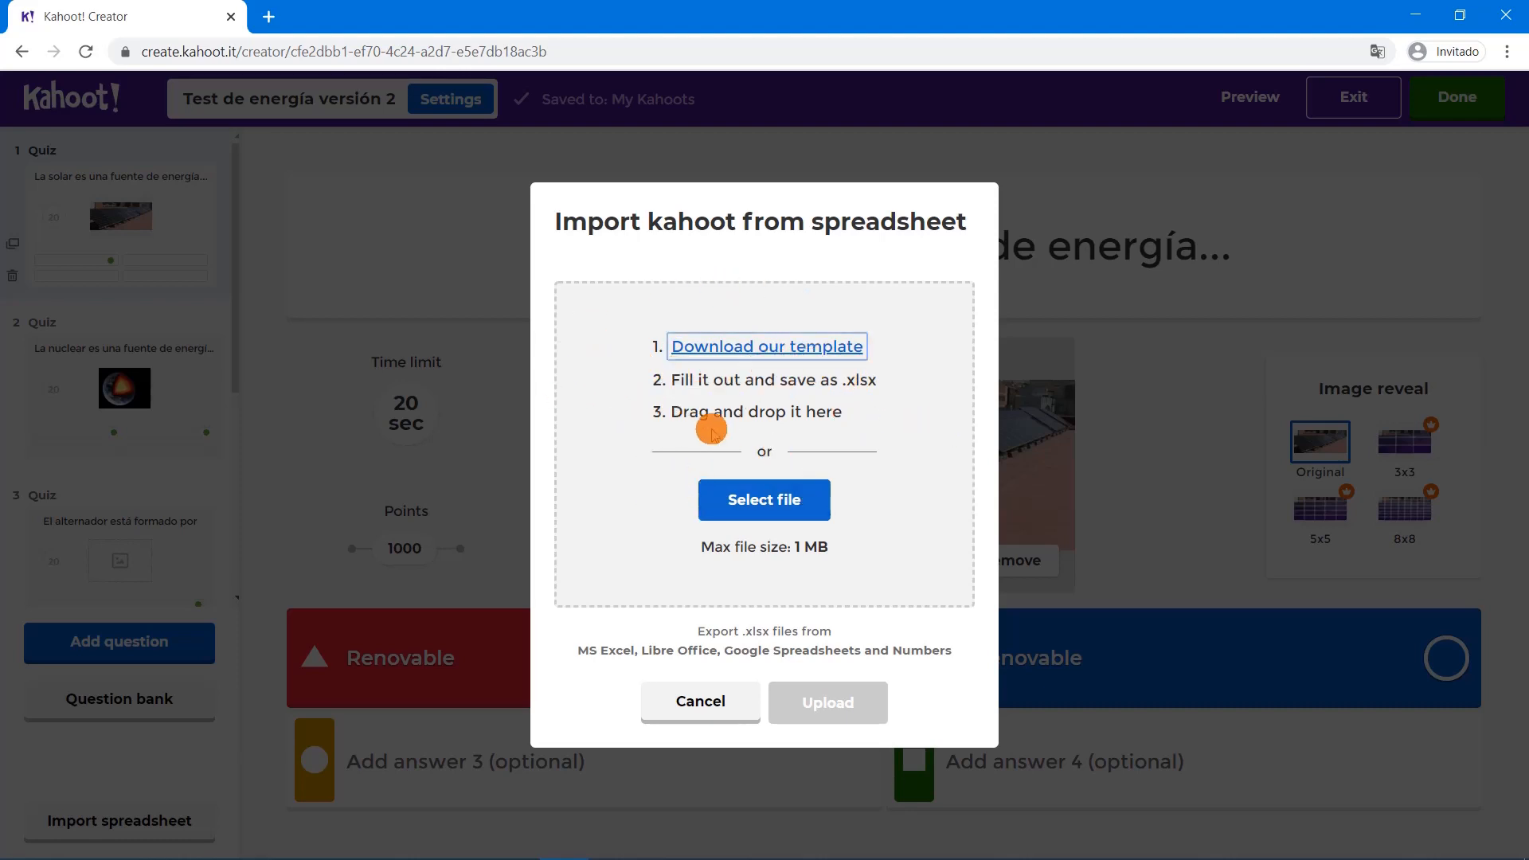
click(698, 346)
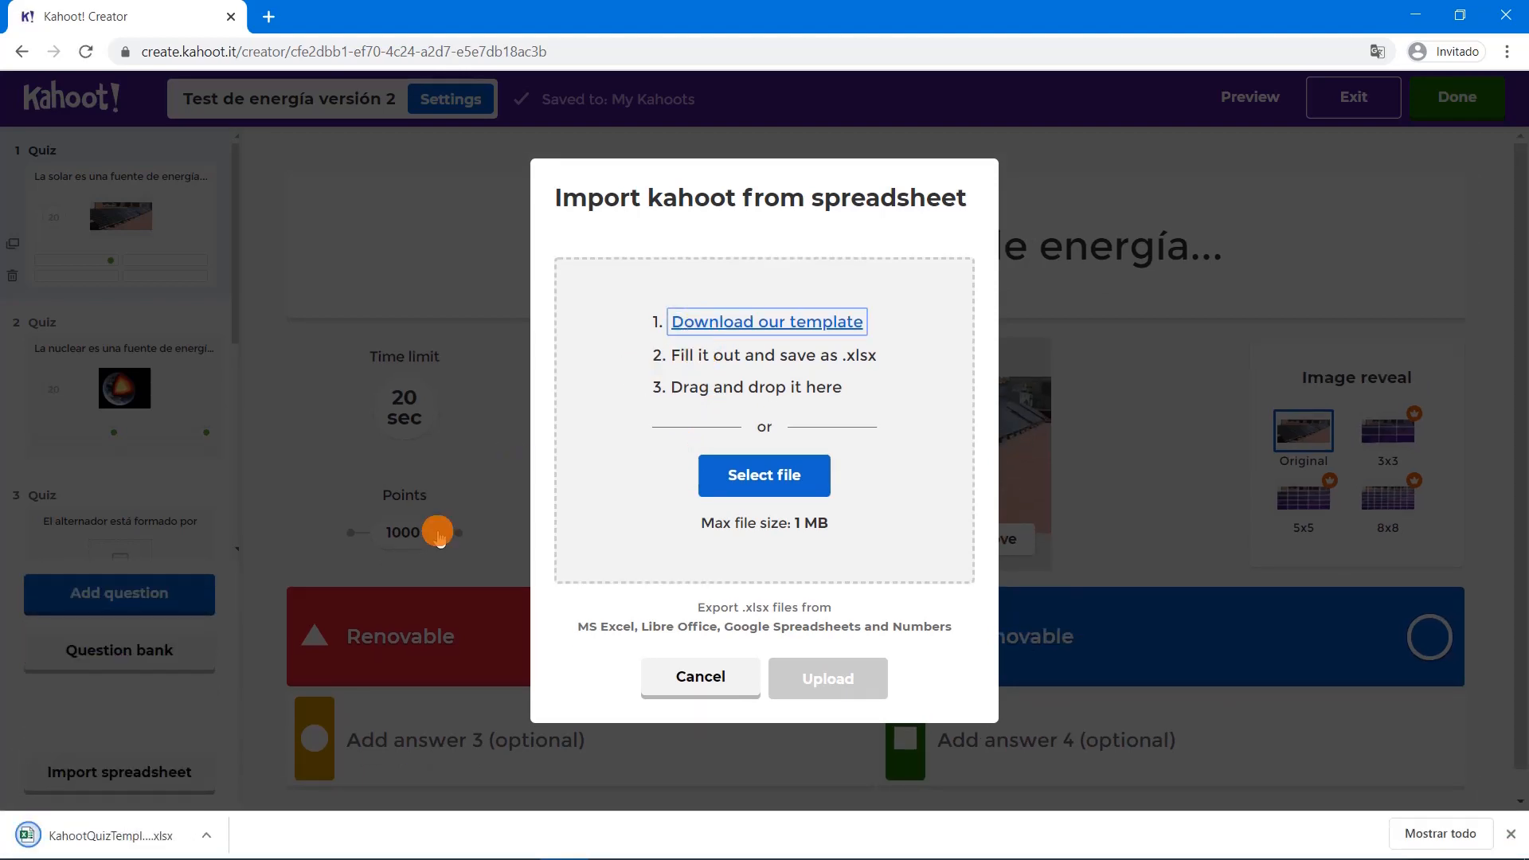
click(144, 832)
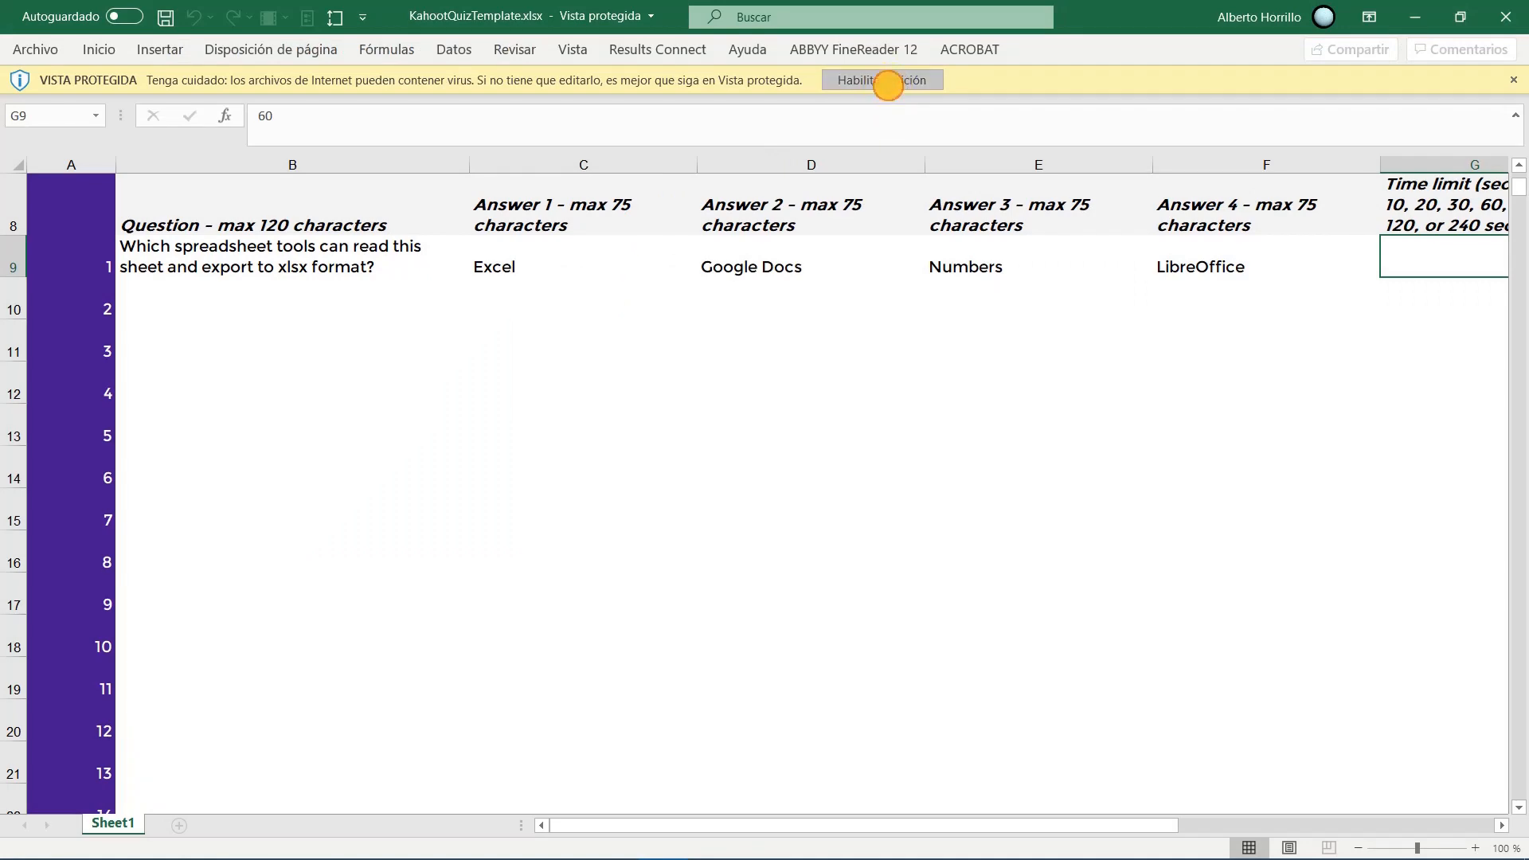
click(885, 83)
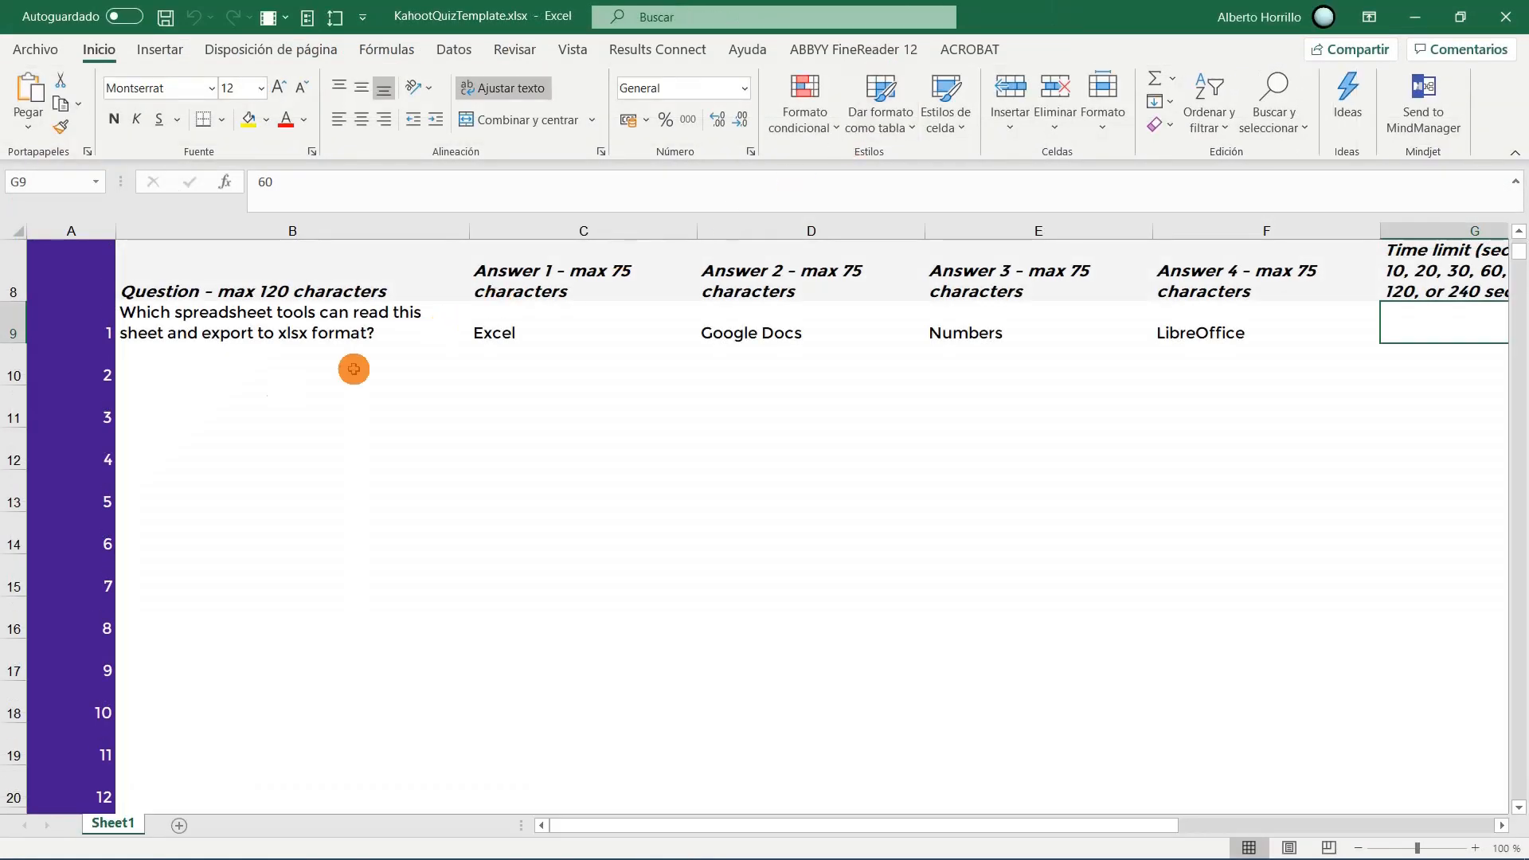
Review the template's example row, and enter the question "La energía solar térmica" in cell B10
drag(234, 344, 1189, 331)
scroll(365, 409, down, 2)
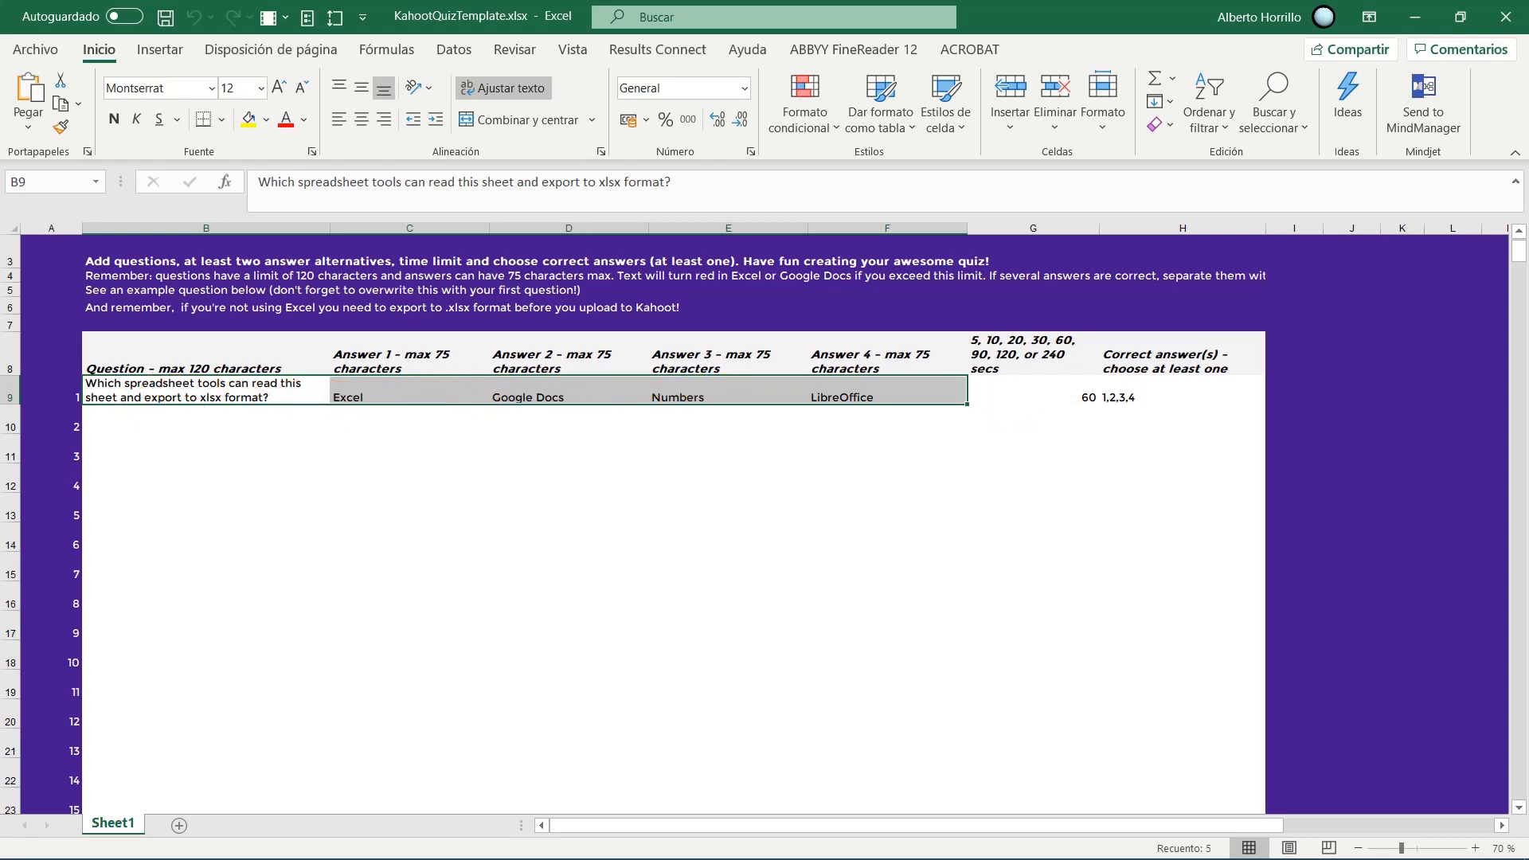
key(alt+Tab)
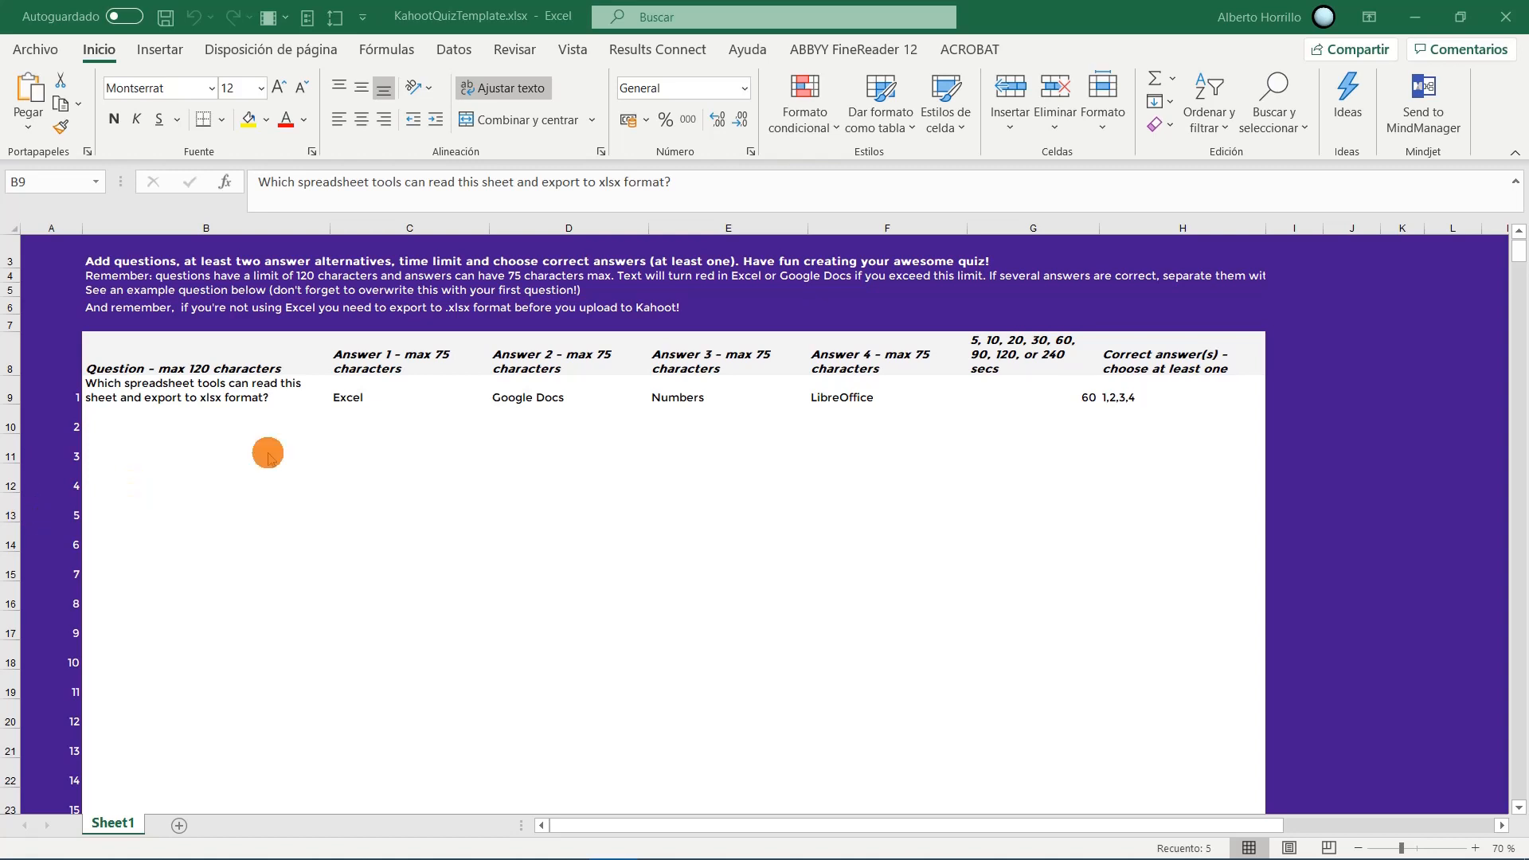
click(159, 428)
text(La energía solar térmica)
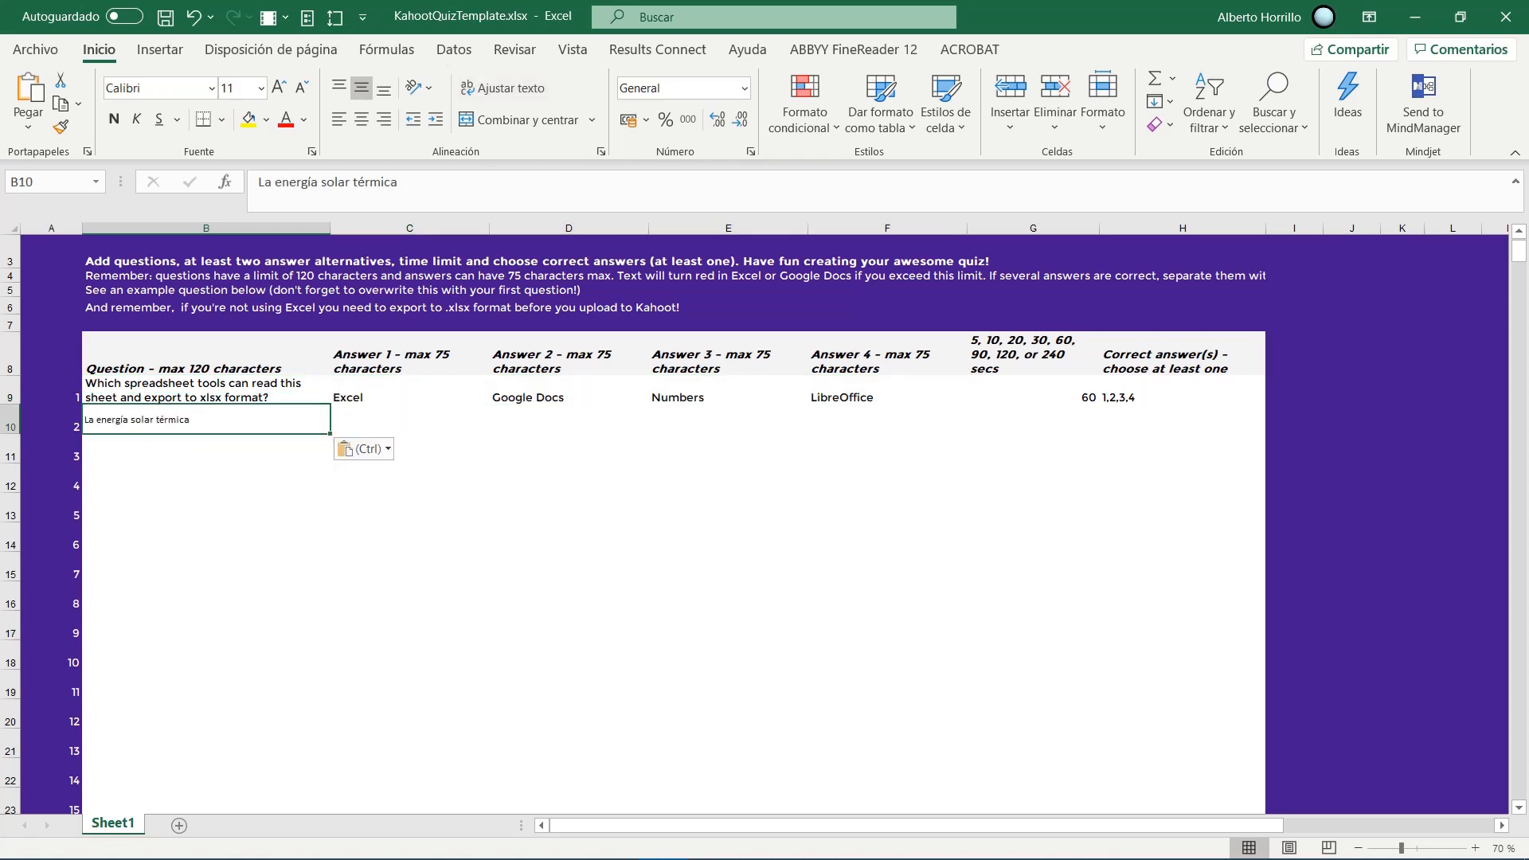
Fill in the first two answers in row 10 with "Calienta agua (un fluido)" and "Genera electricidad"
key(alt+Tab)
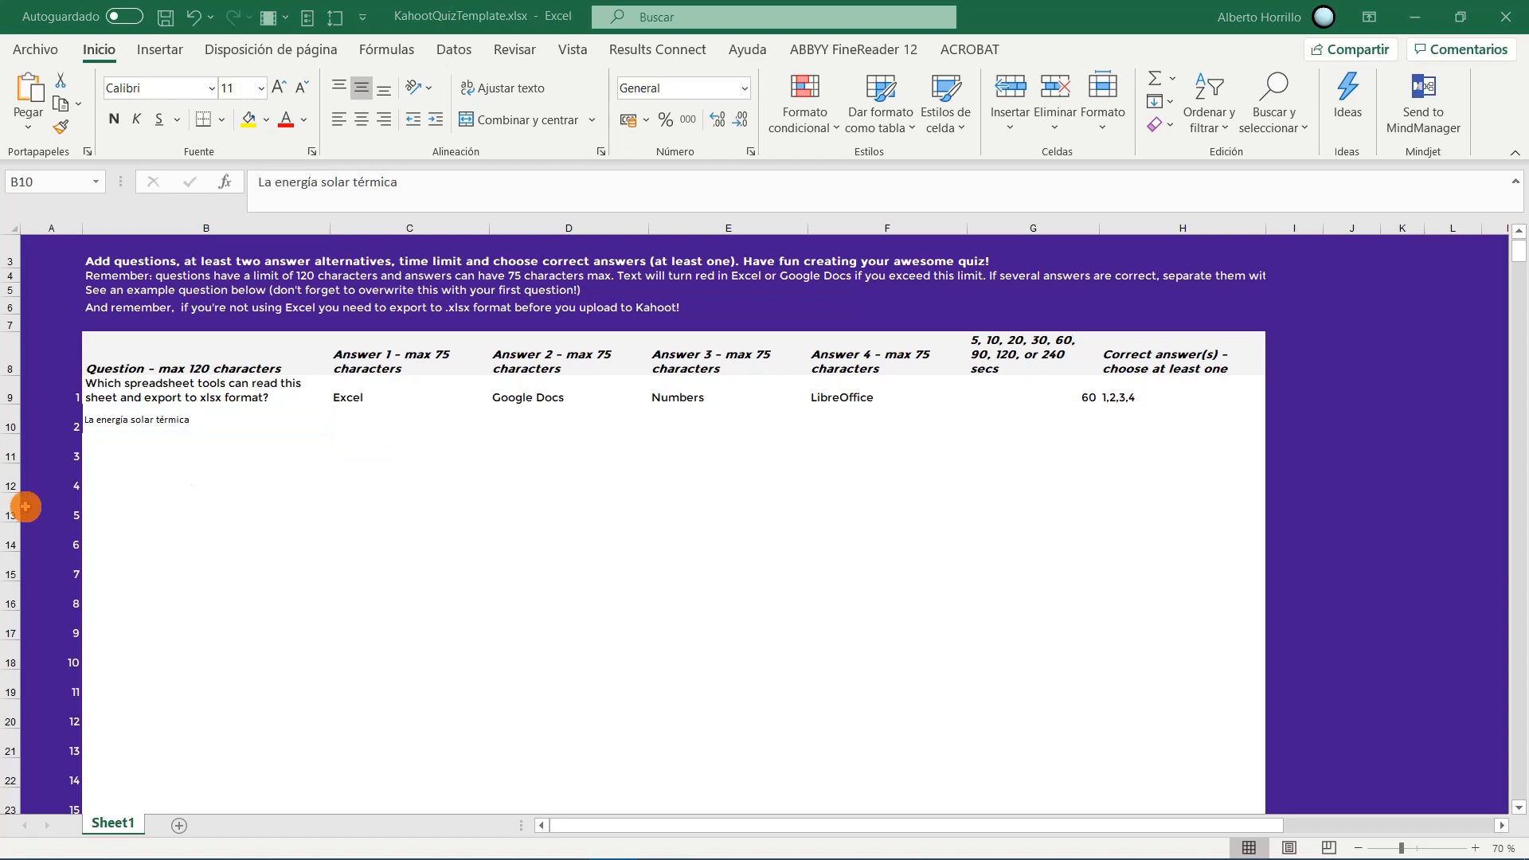
click(383, 422)
click(383, 428)
text(Calienta agua (un fluido))
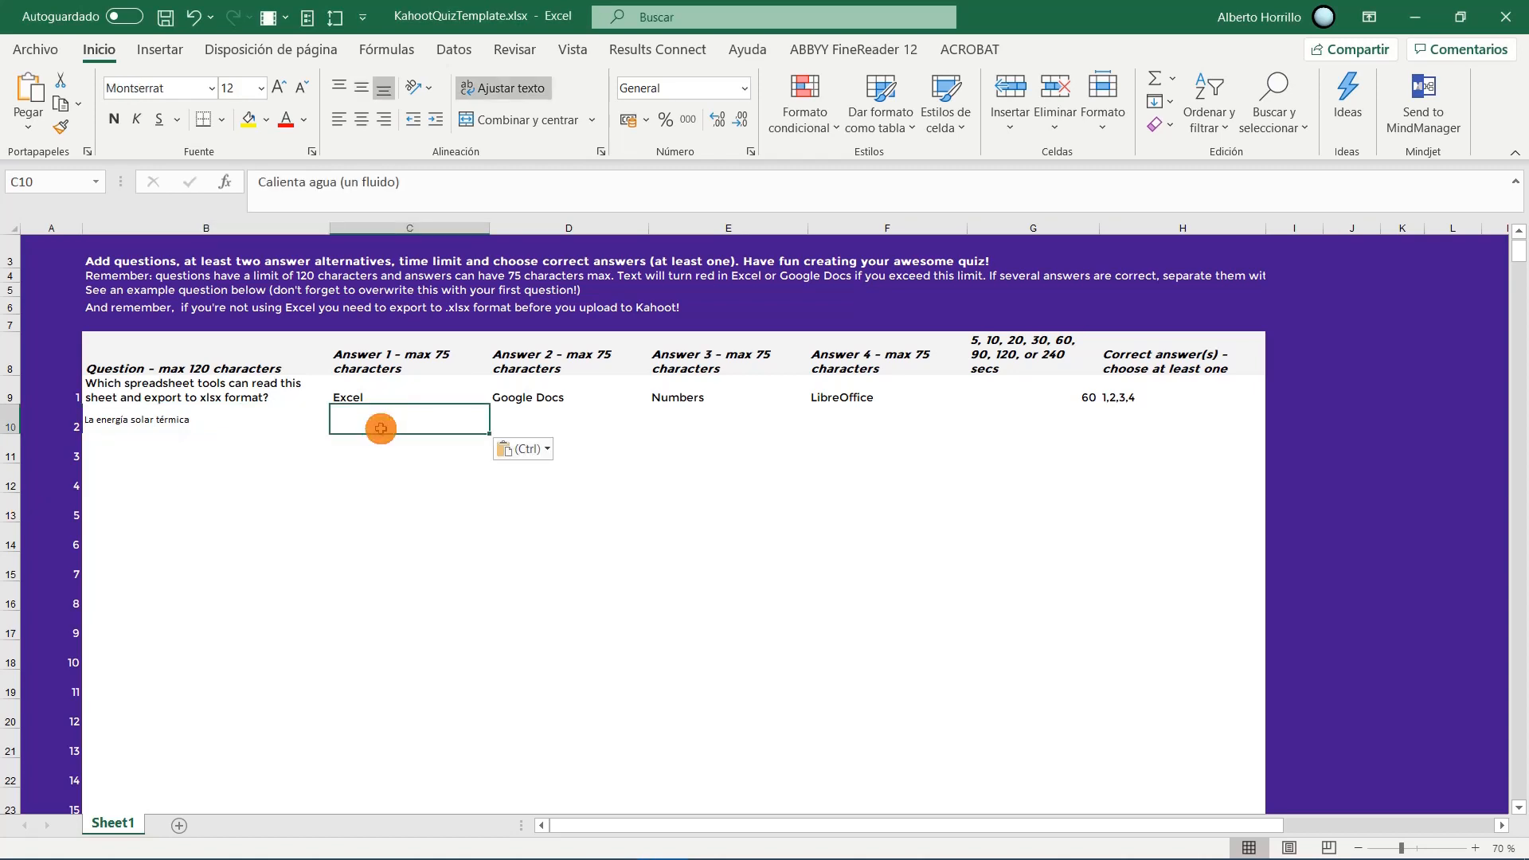
key(alt+Tab)
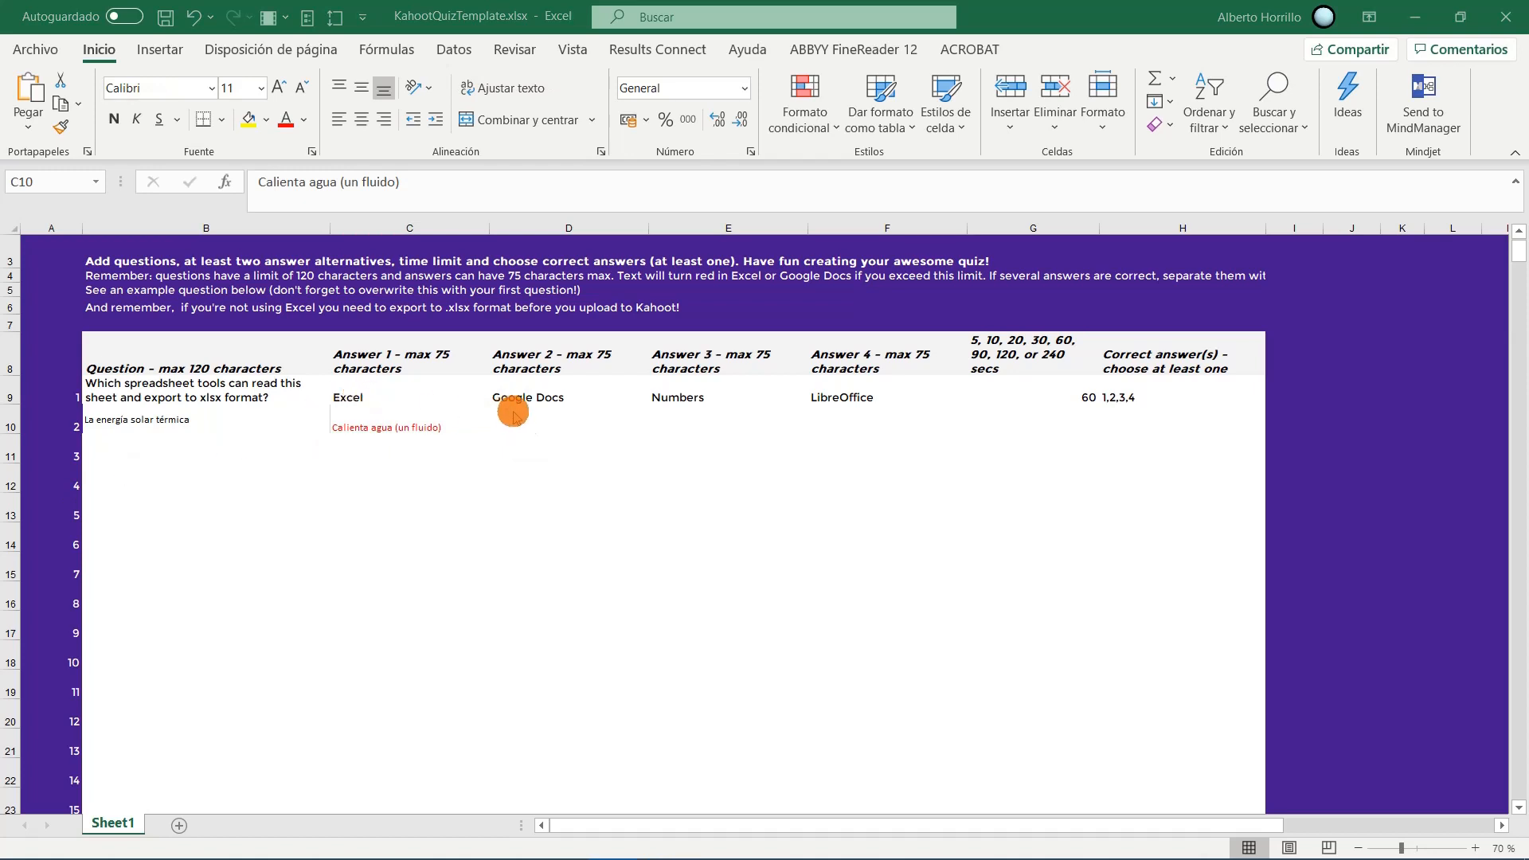
click(536, 426)
click(540, 430)
text(Genera electricidad)
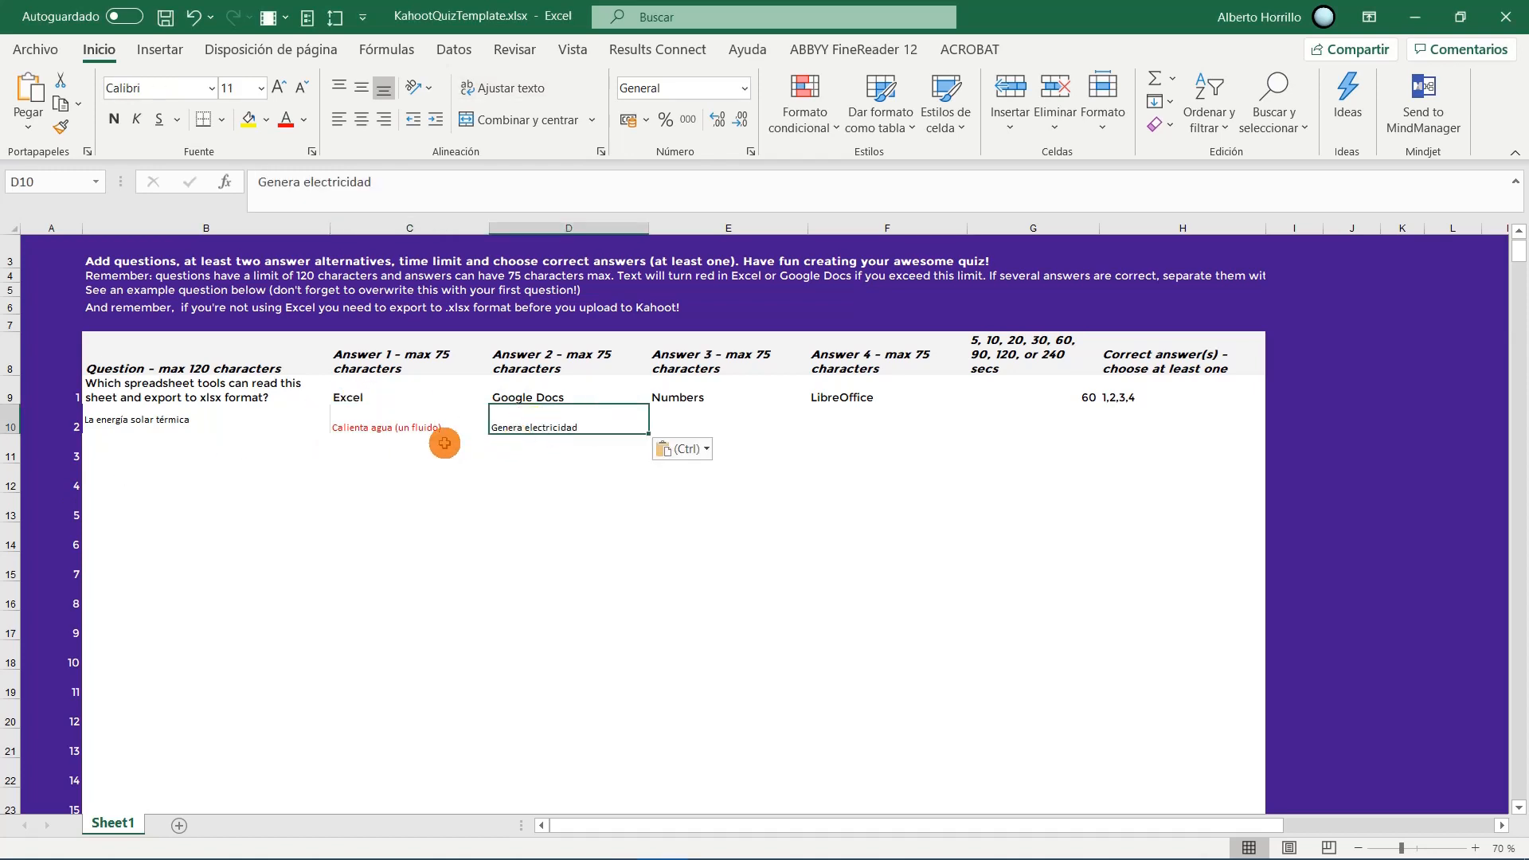
Leave answers 3 and 4 empty in row 10, setting the time limit to 20 and the correct answer to 1
click(698, 415)
drag(862, 409, 914, 409)
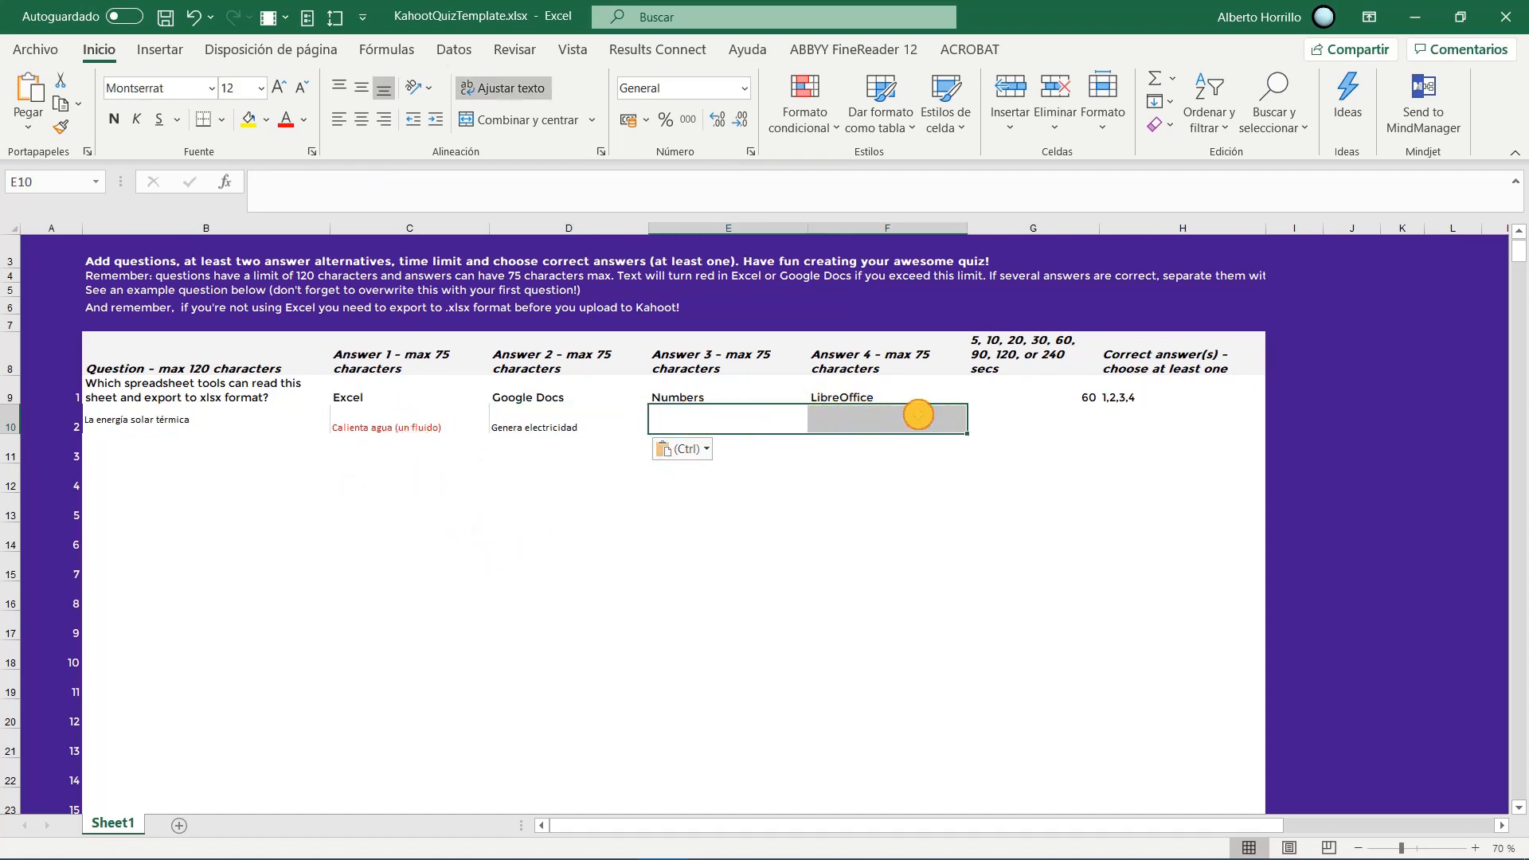
click(991, 419)
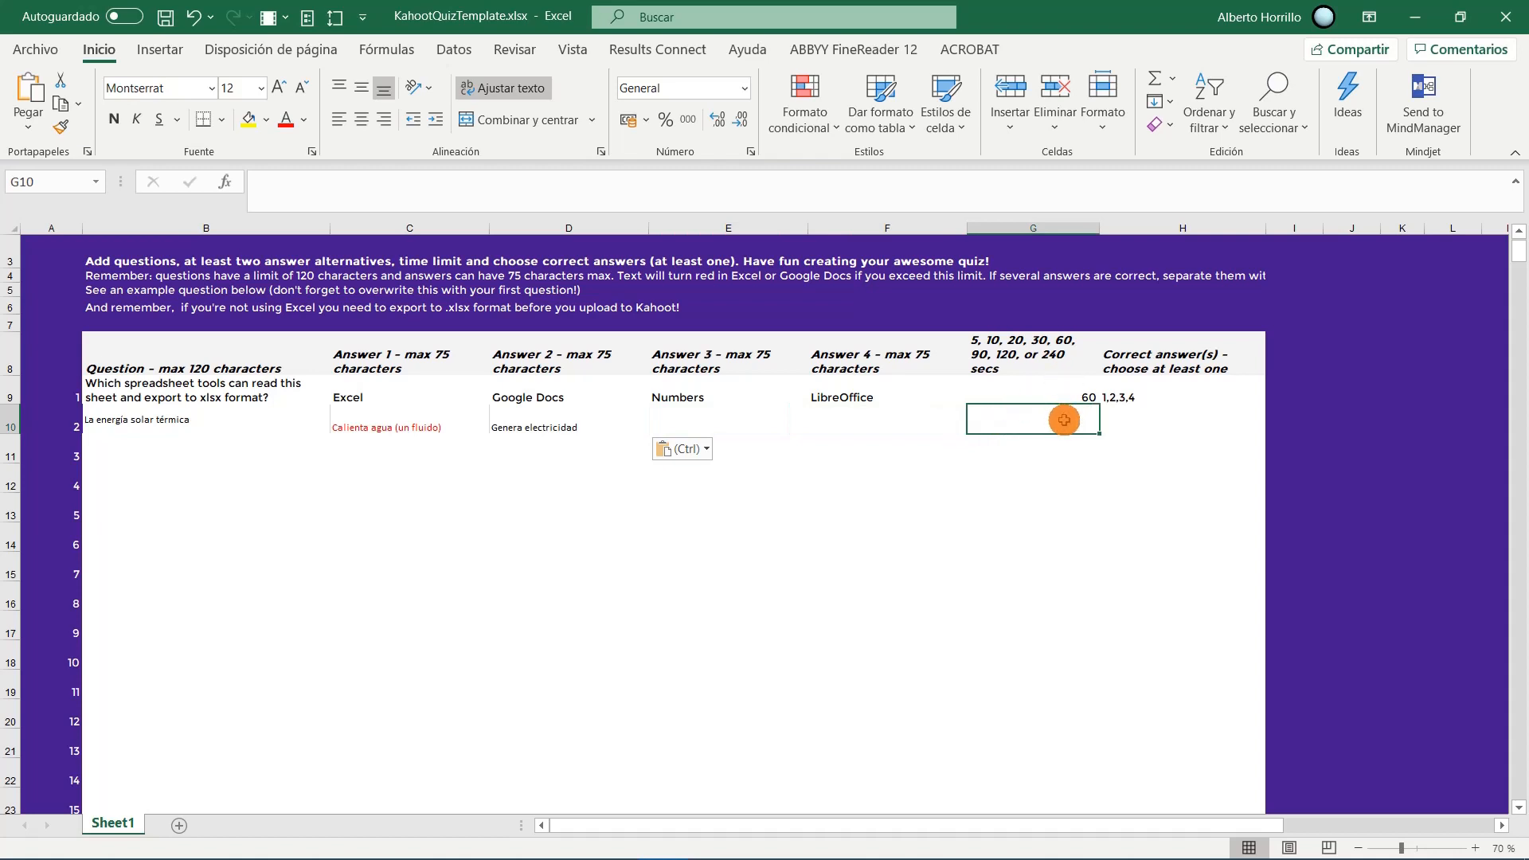
text(20)
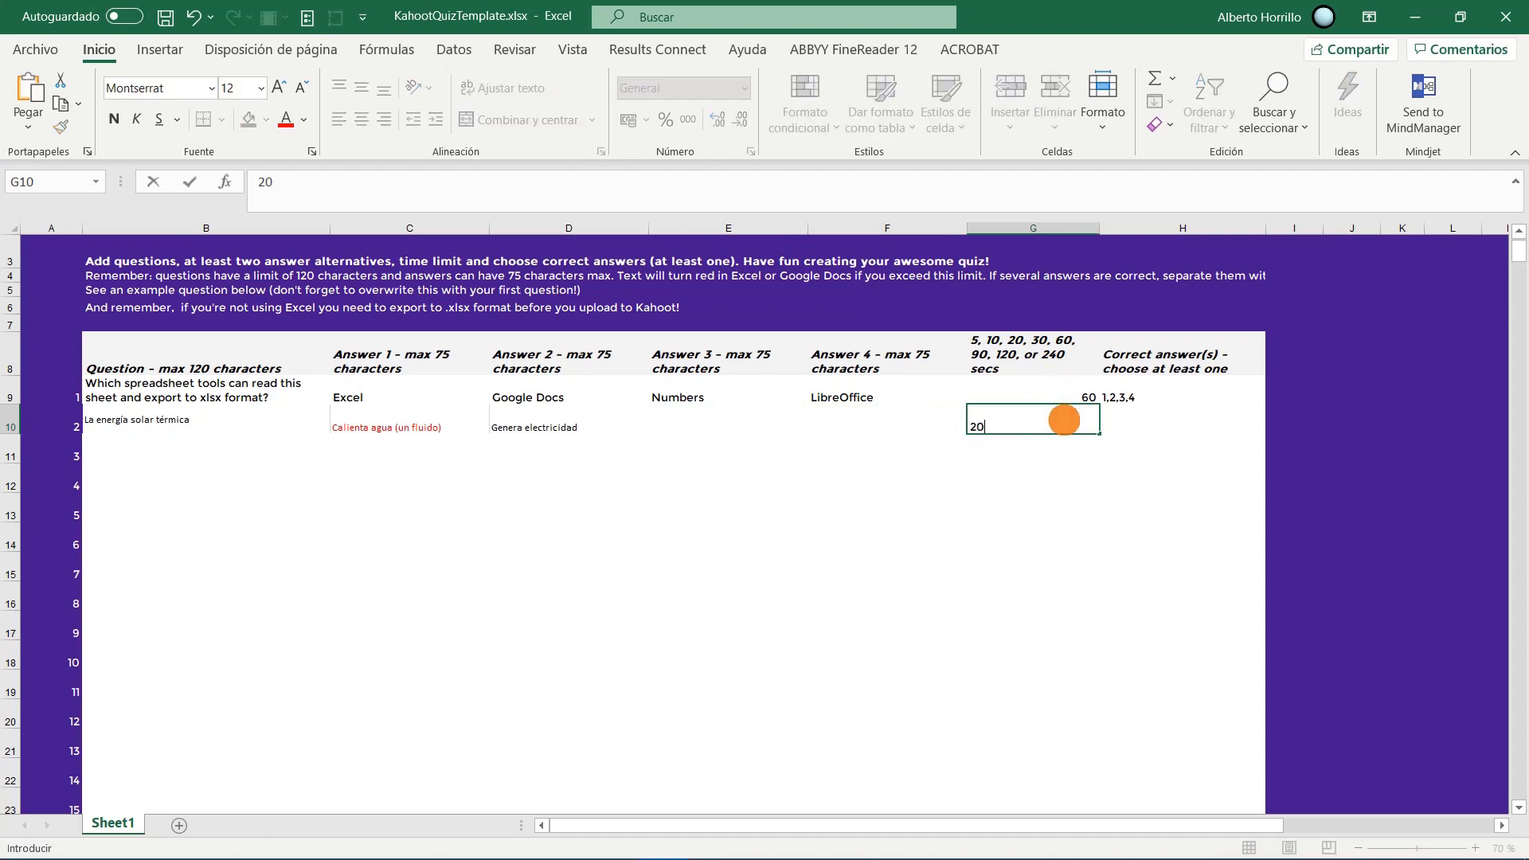
click(1172, 428)
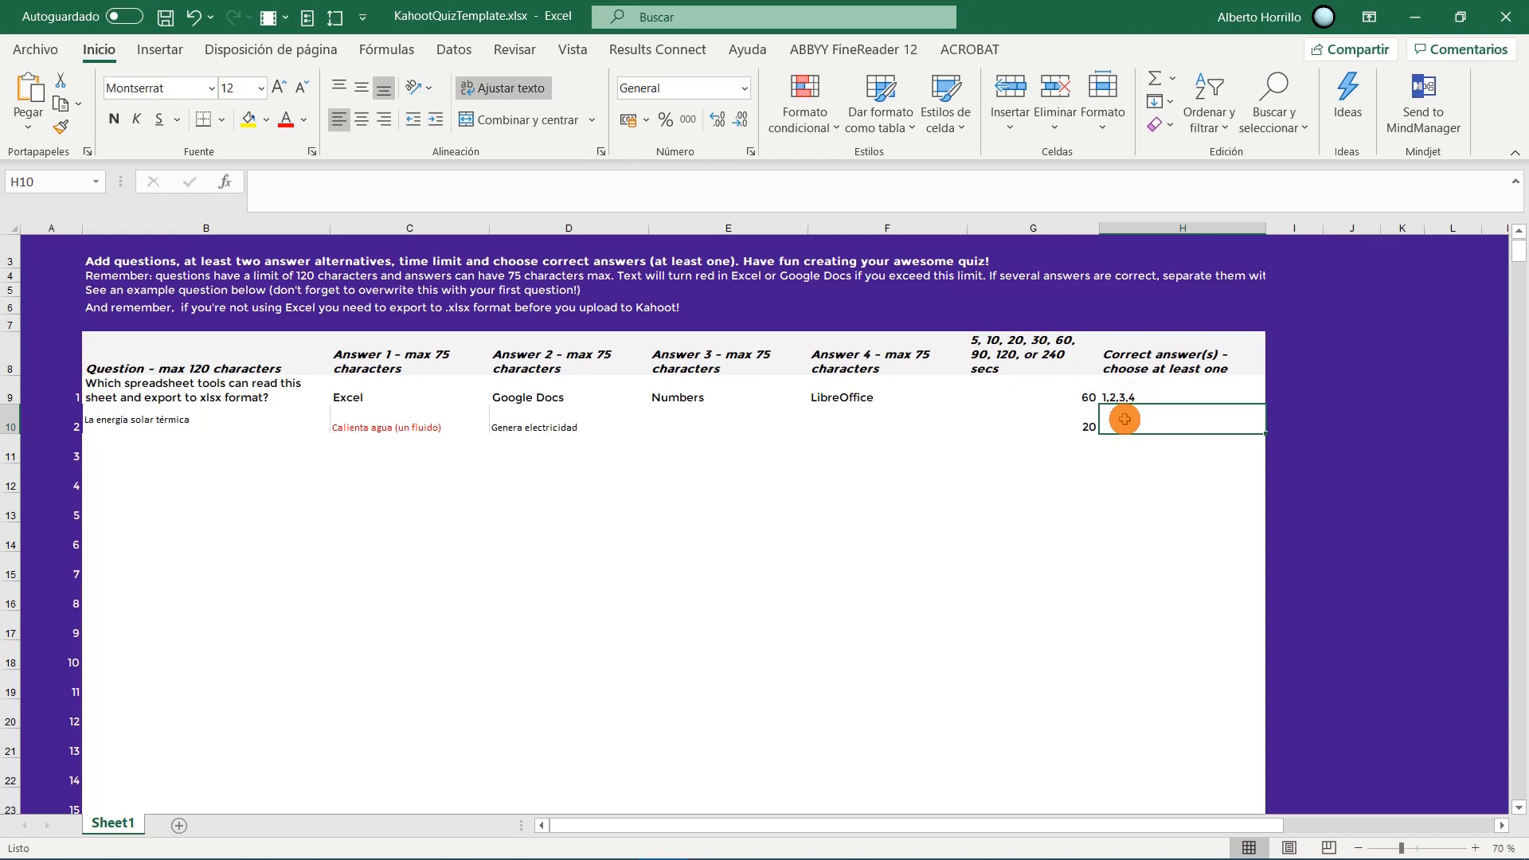
text(1)
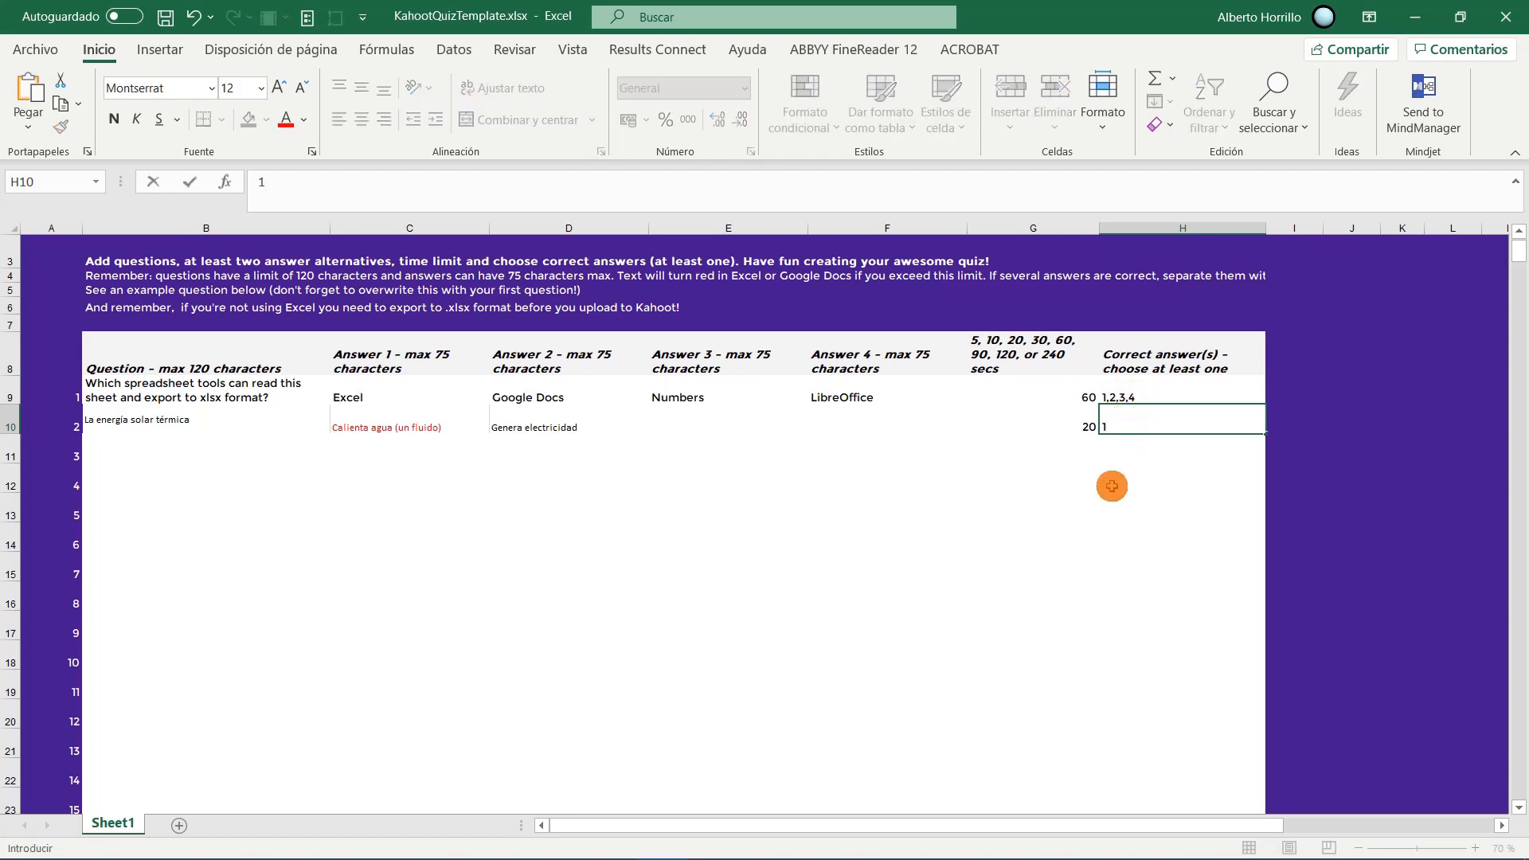
click(1110, 484)
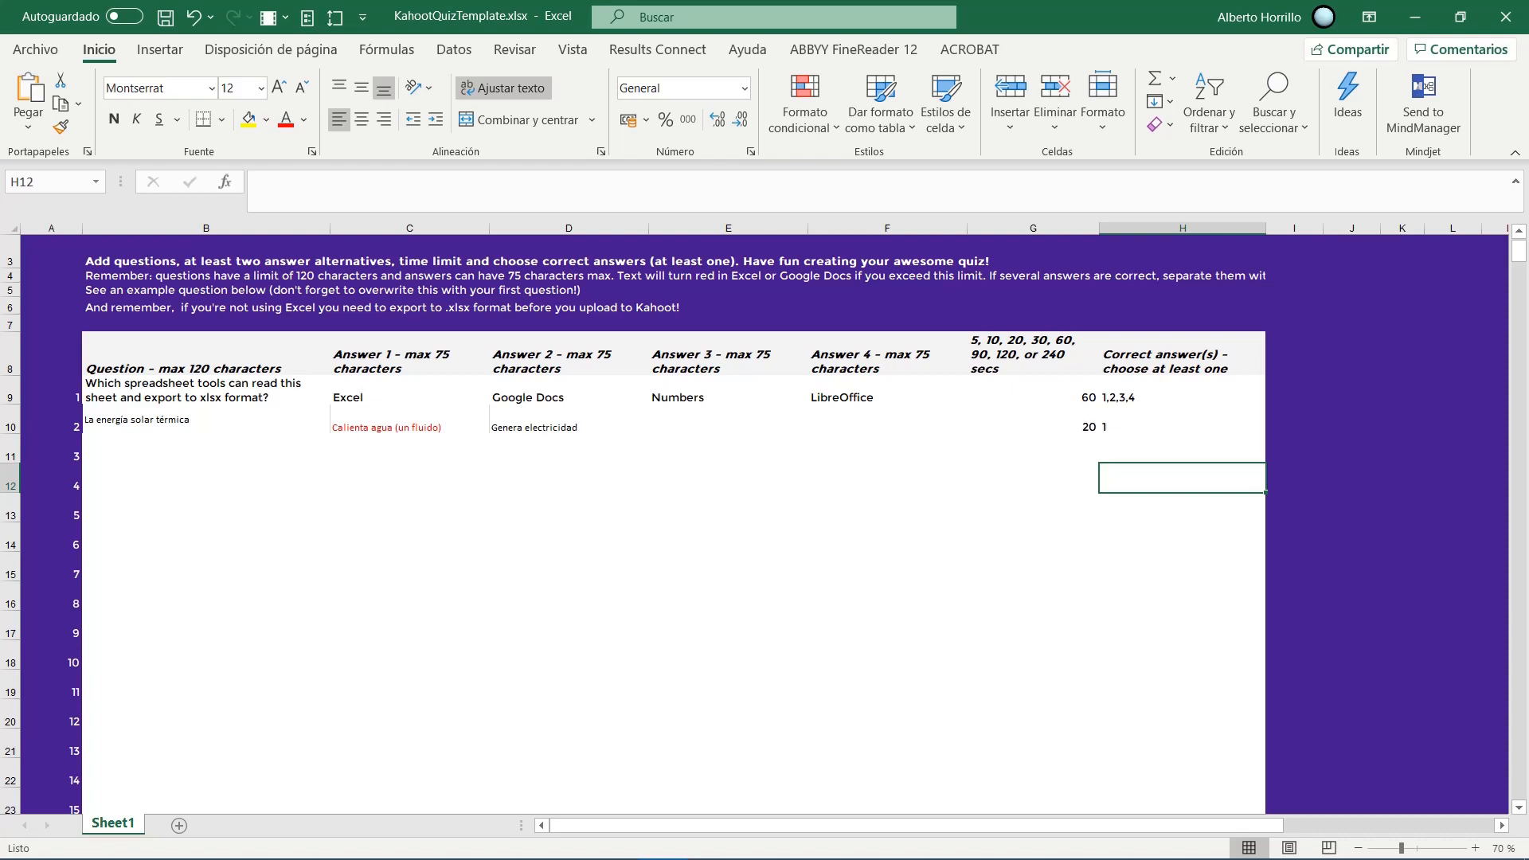
Enter the question "¿Existen aviones solares?" in row 11 with the answers "Si" and "No, eso es ciencia ficción"
key(alt+Tab)
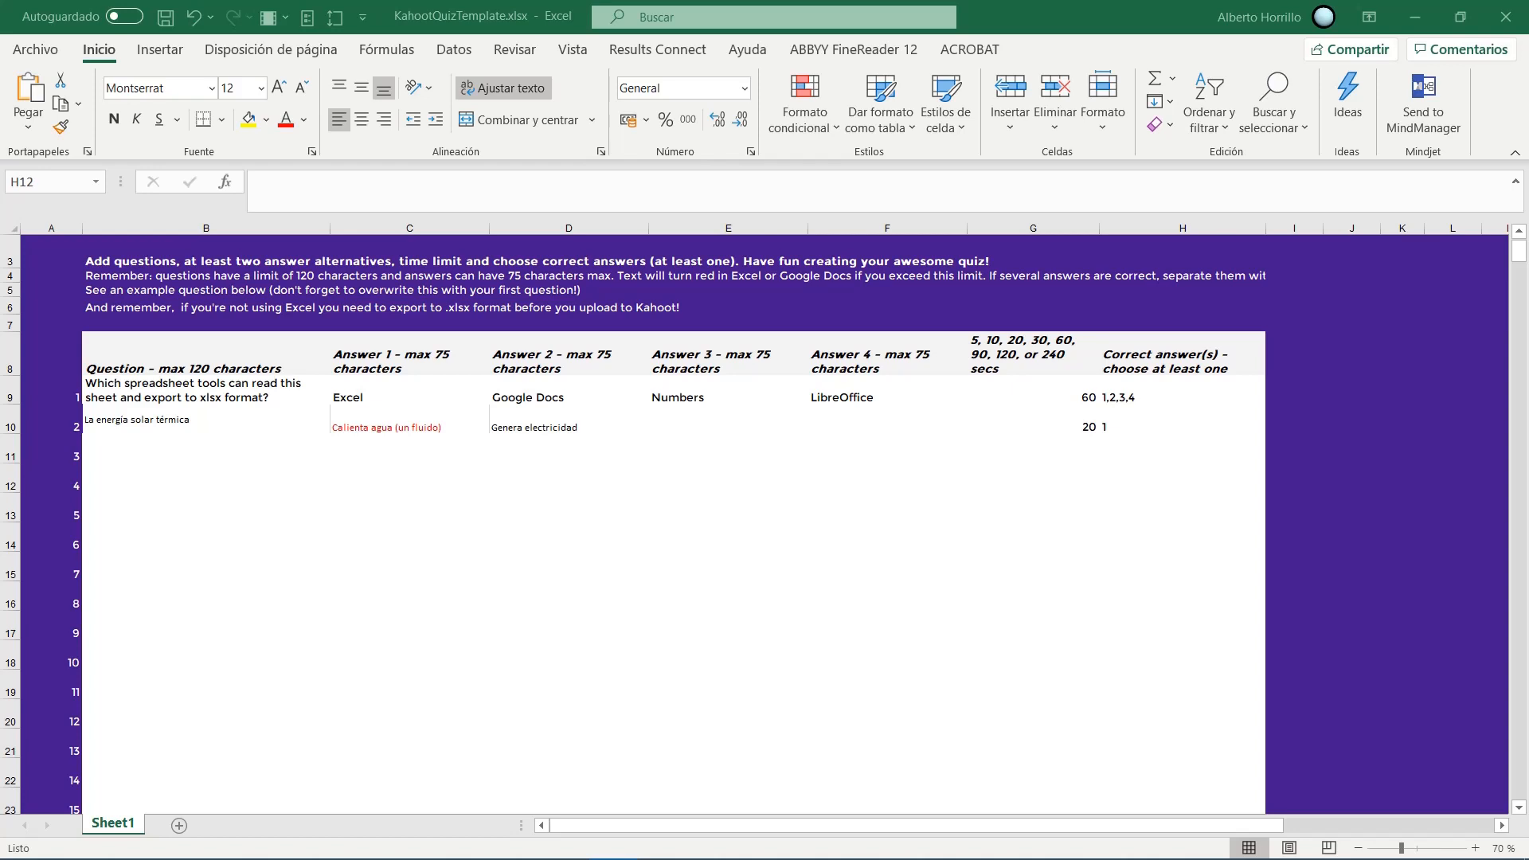
click(156, 446)
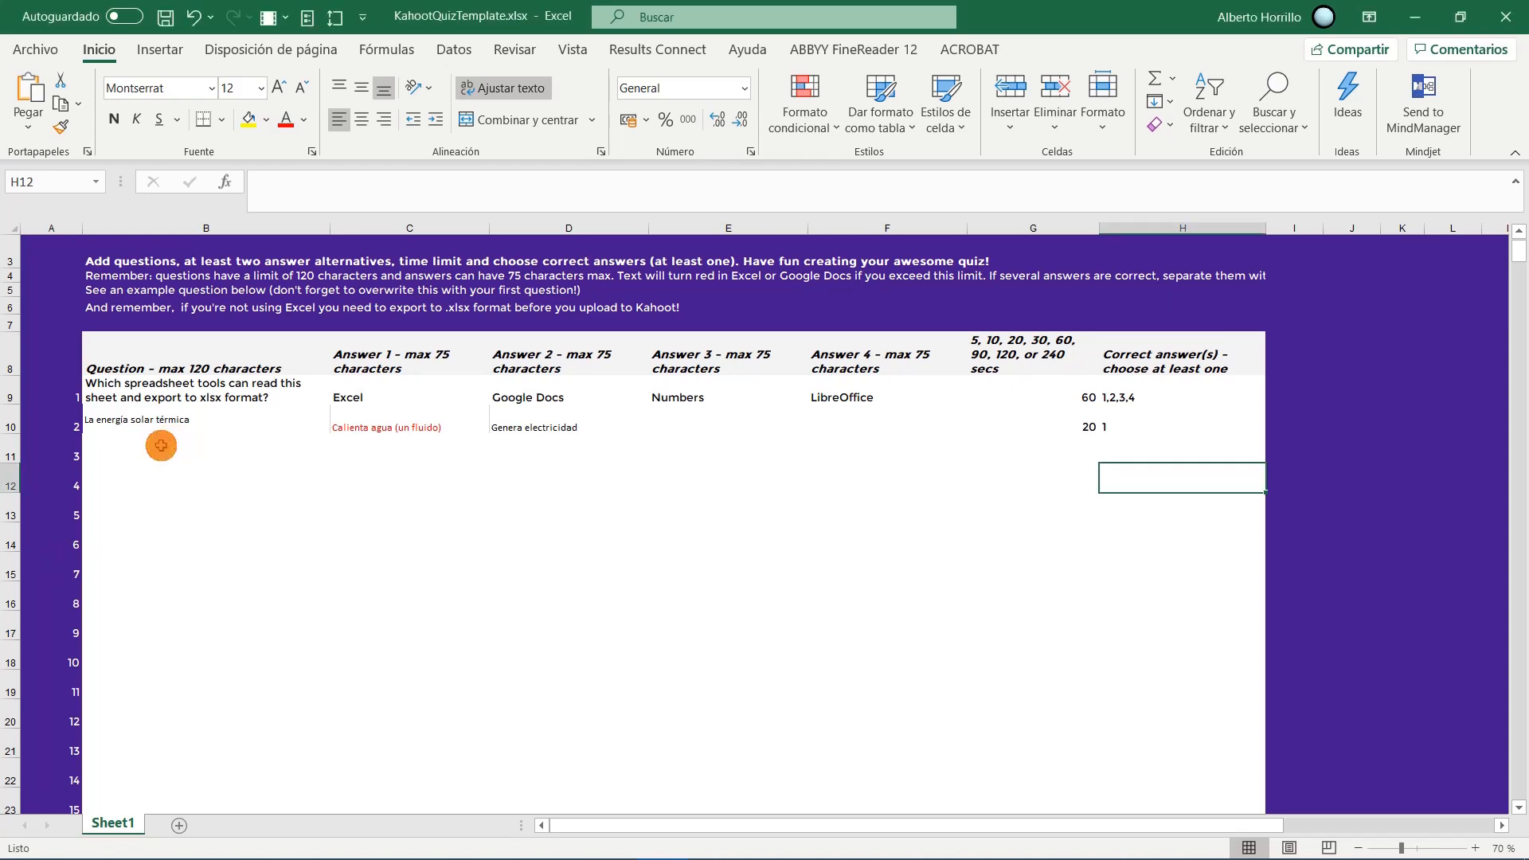
click(156, 454)
text(¿Existen aviones solares?)
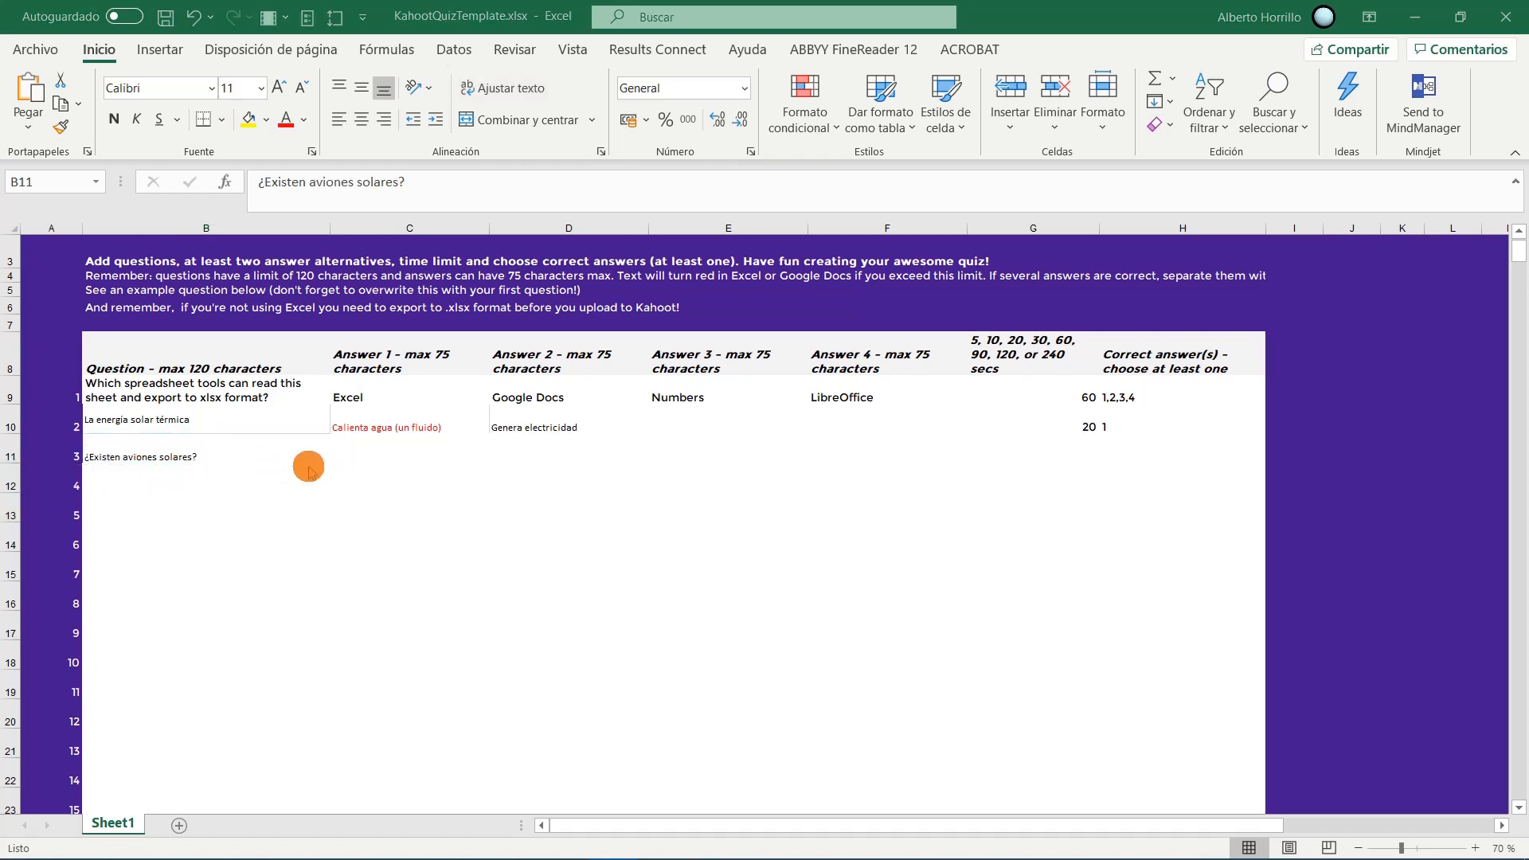
click(394, 453)
text(Si)
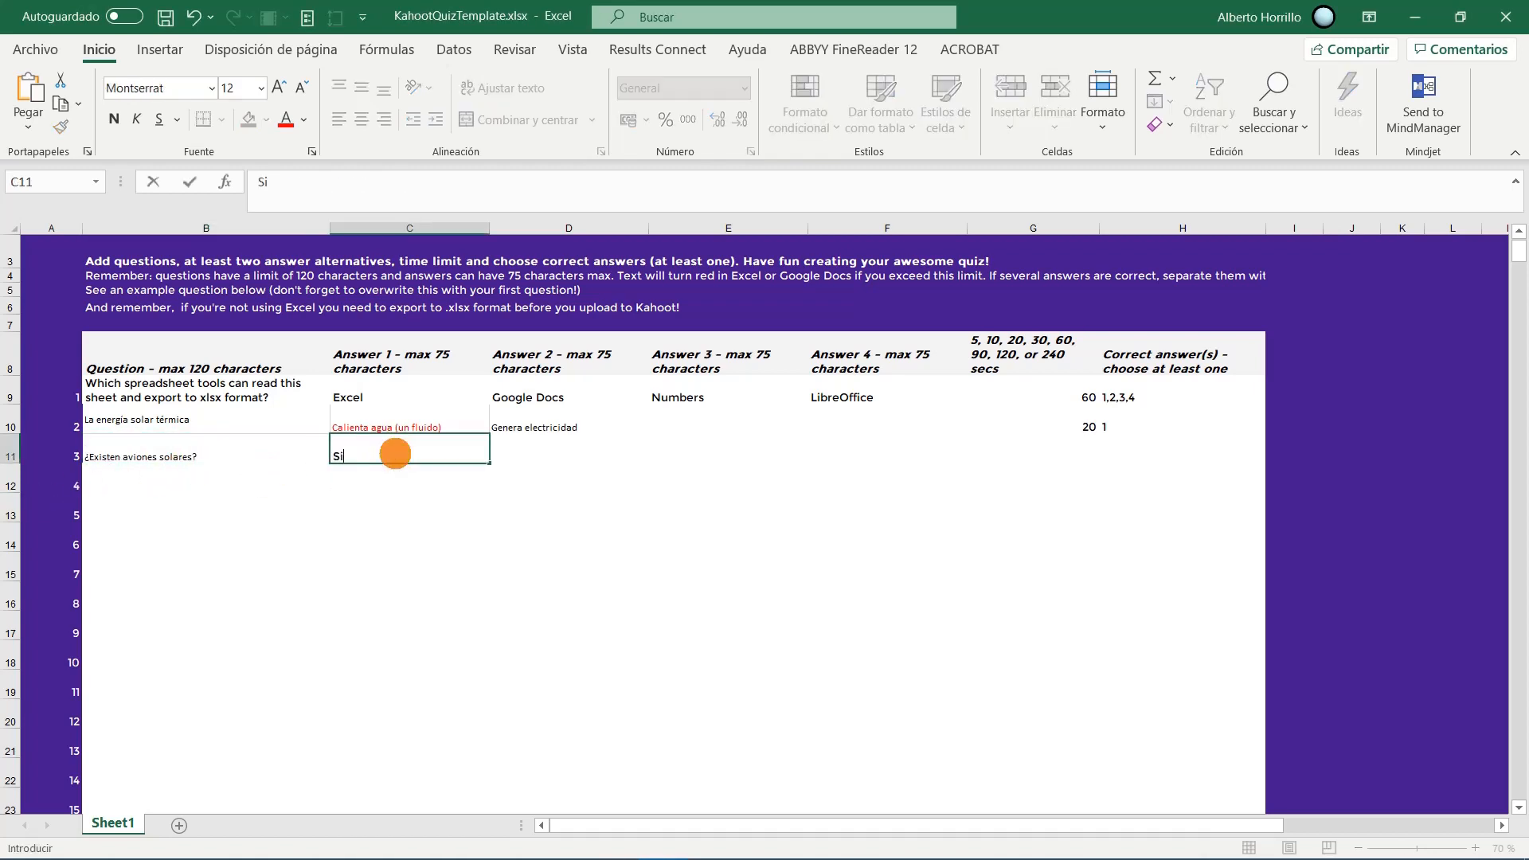
click(556, 453)
text(No, eso es ciencia ficción)
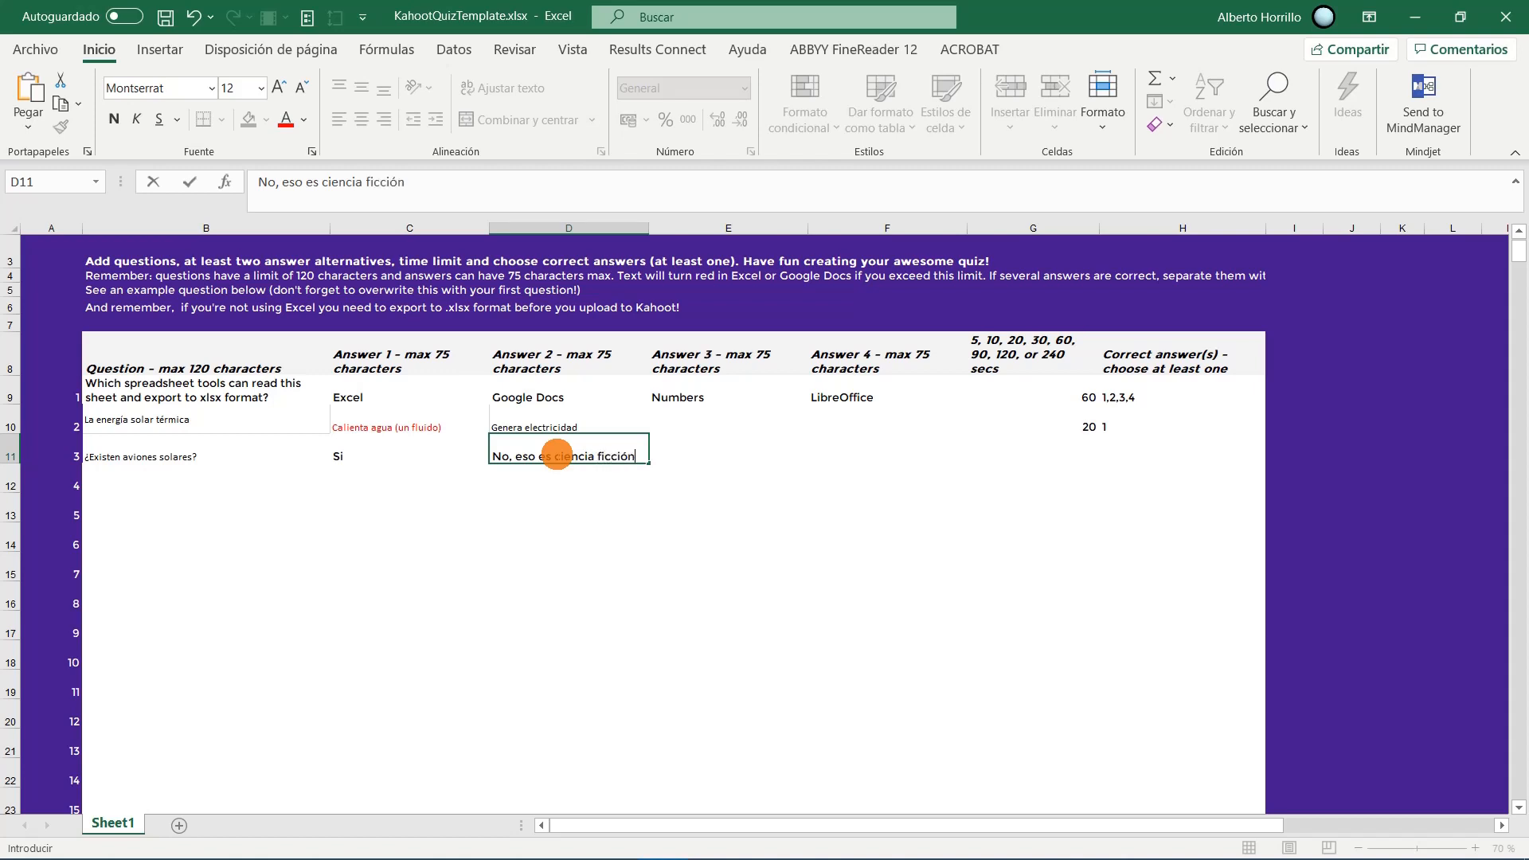
Leave answers 3 and 4 empty in row 11, setting the time limit to 20 and the correct answer to 1
click(881, 451)
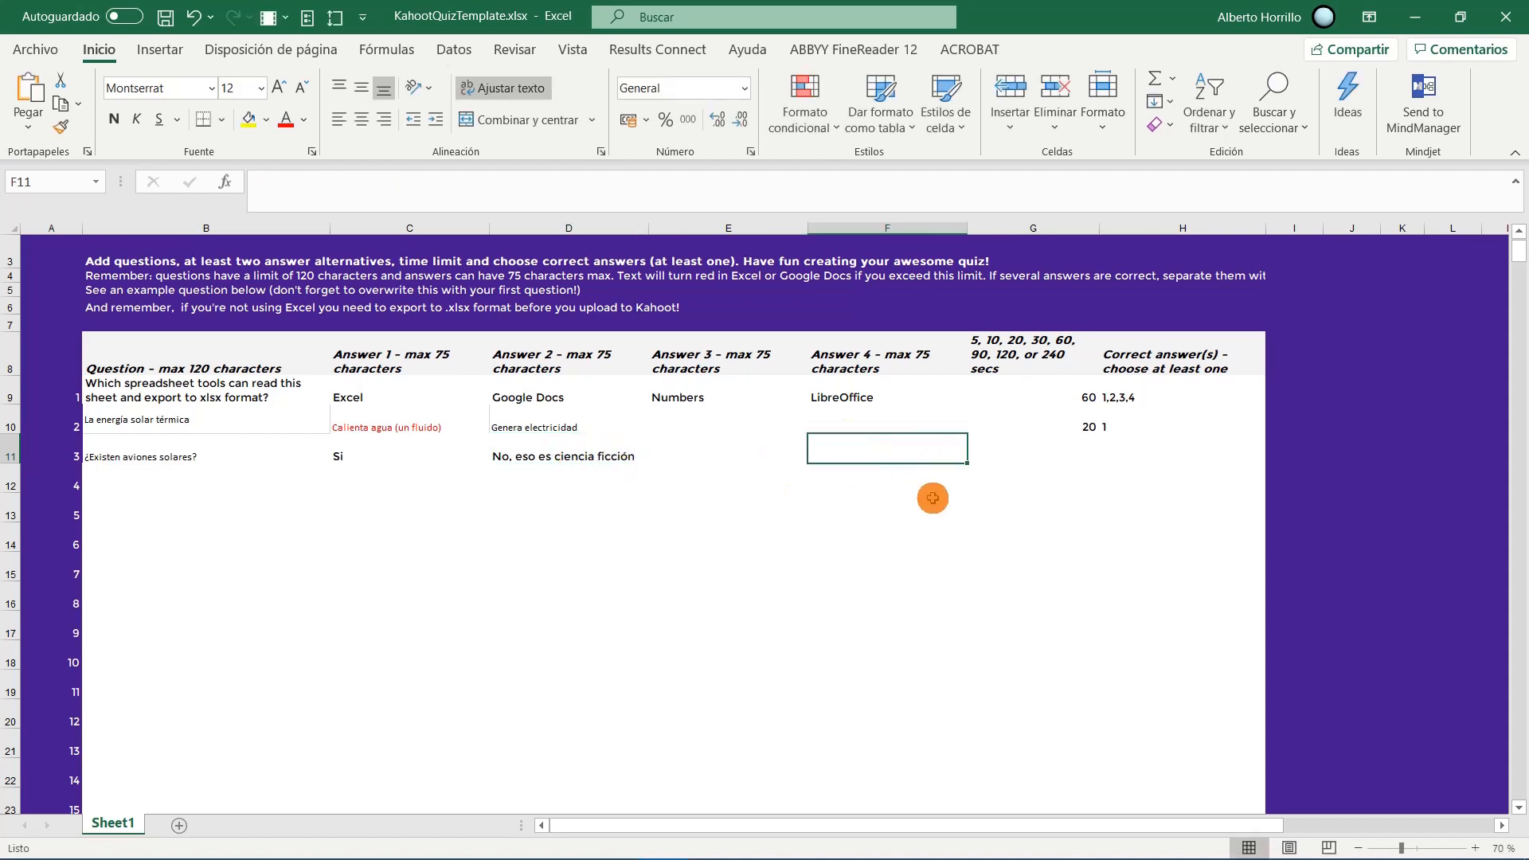
click(1012, 450)
text(20)
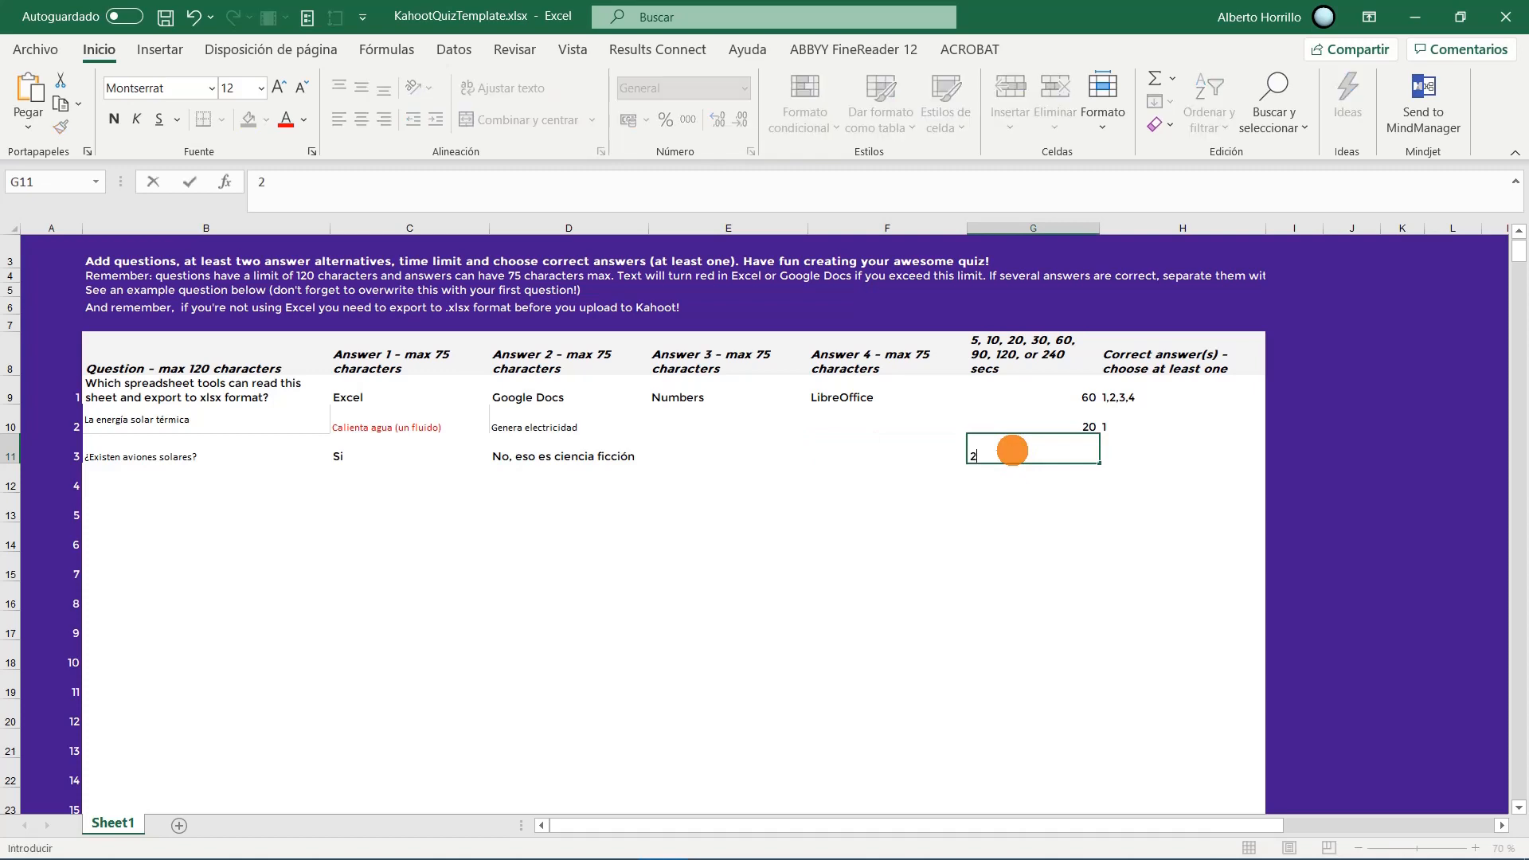
click(1126, 452)
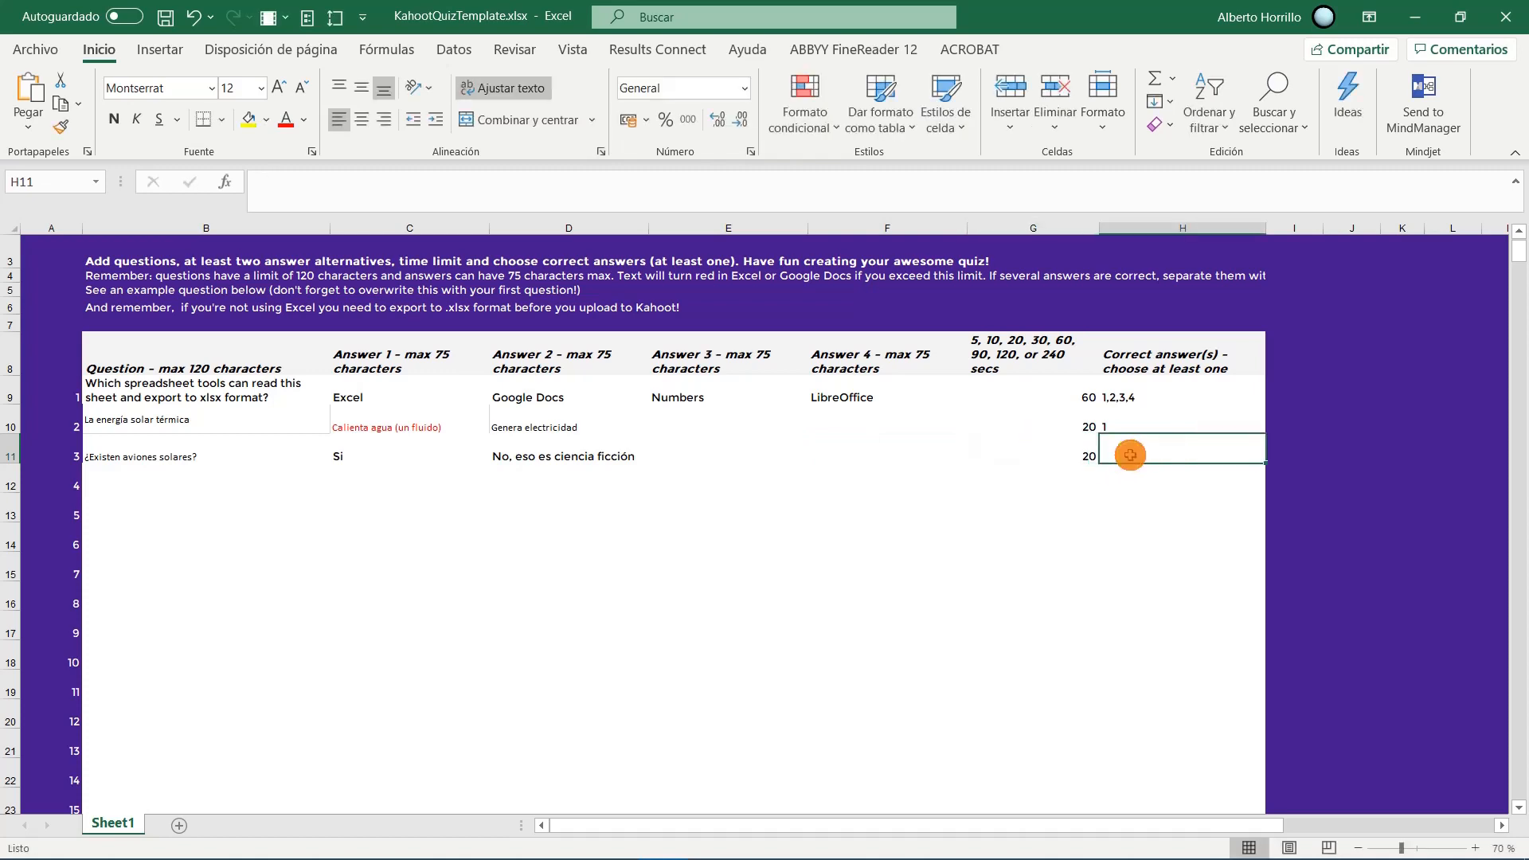
text(1)
key(Return)
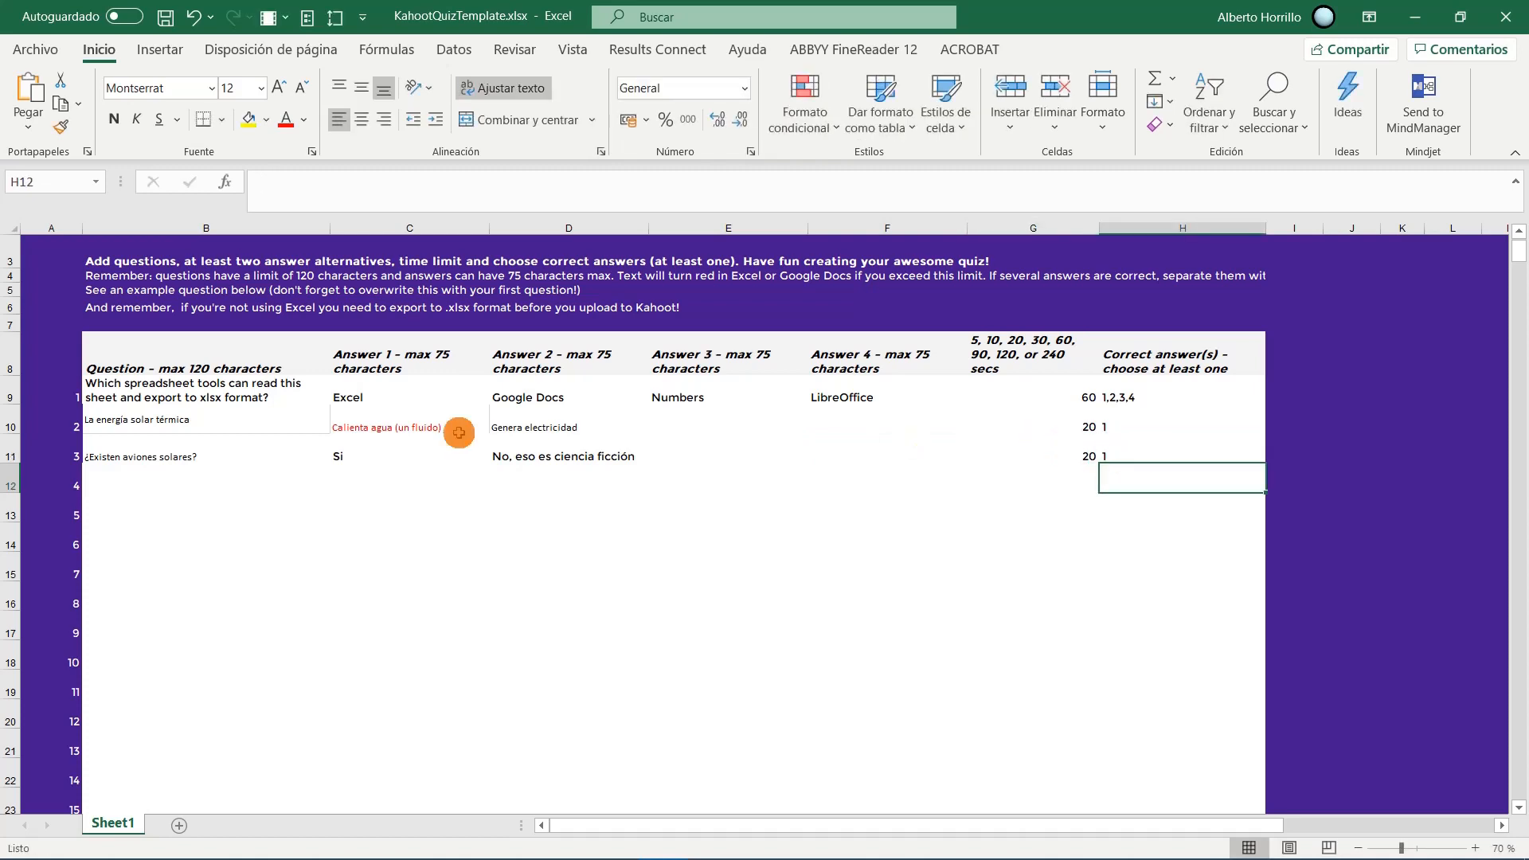
Enter the question "Identifica la tecnología de energía del mar real" in cell B12
key(alt+Tab)
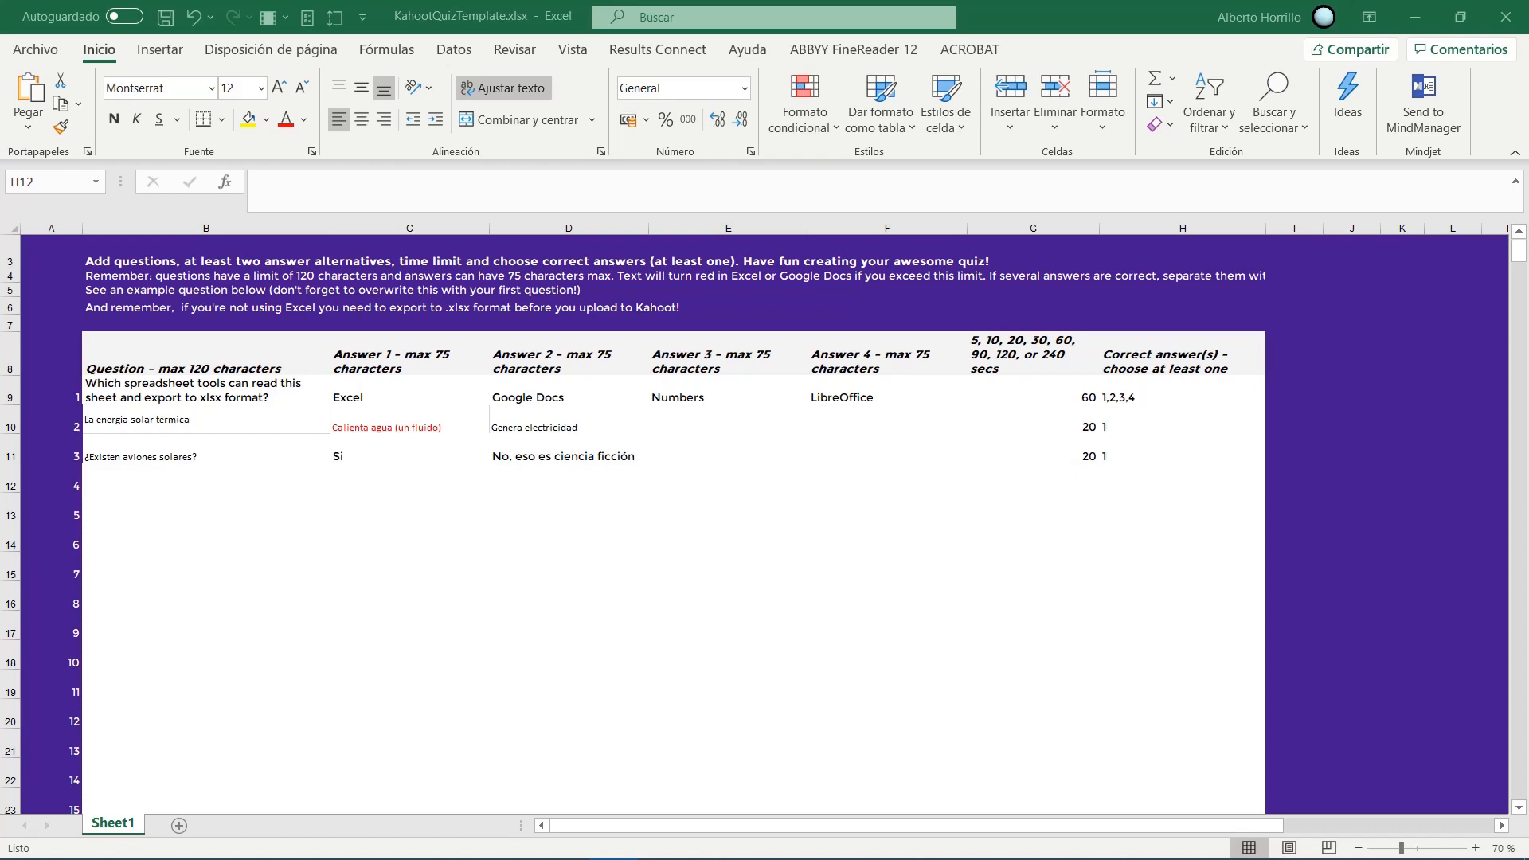
click(145, 483)
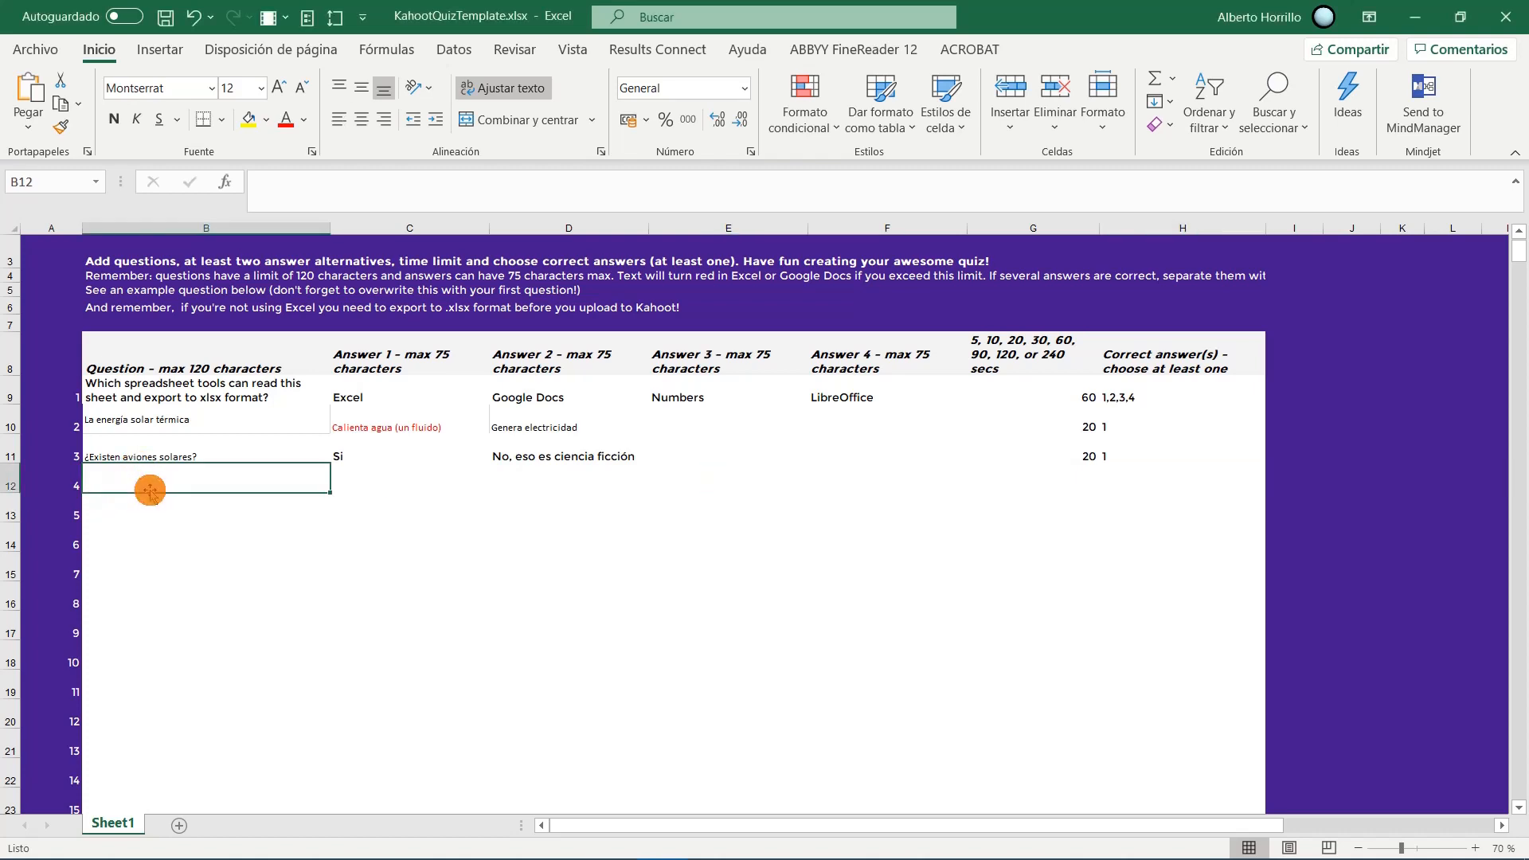
text(Identifica la tecnología de energía del mar real)
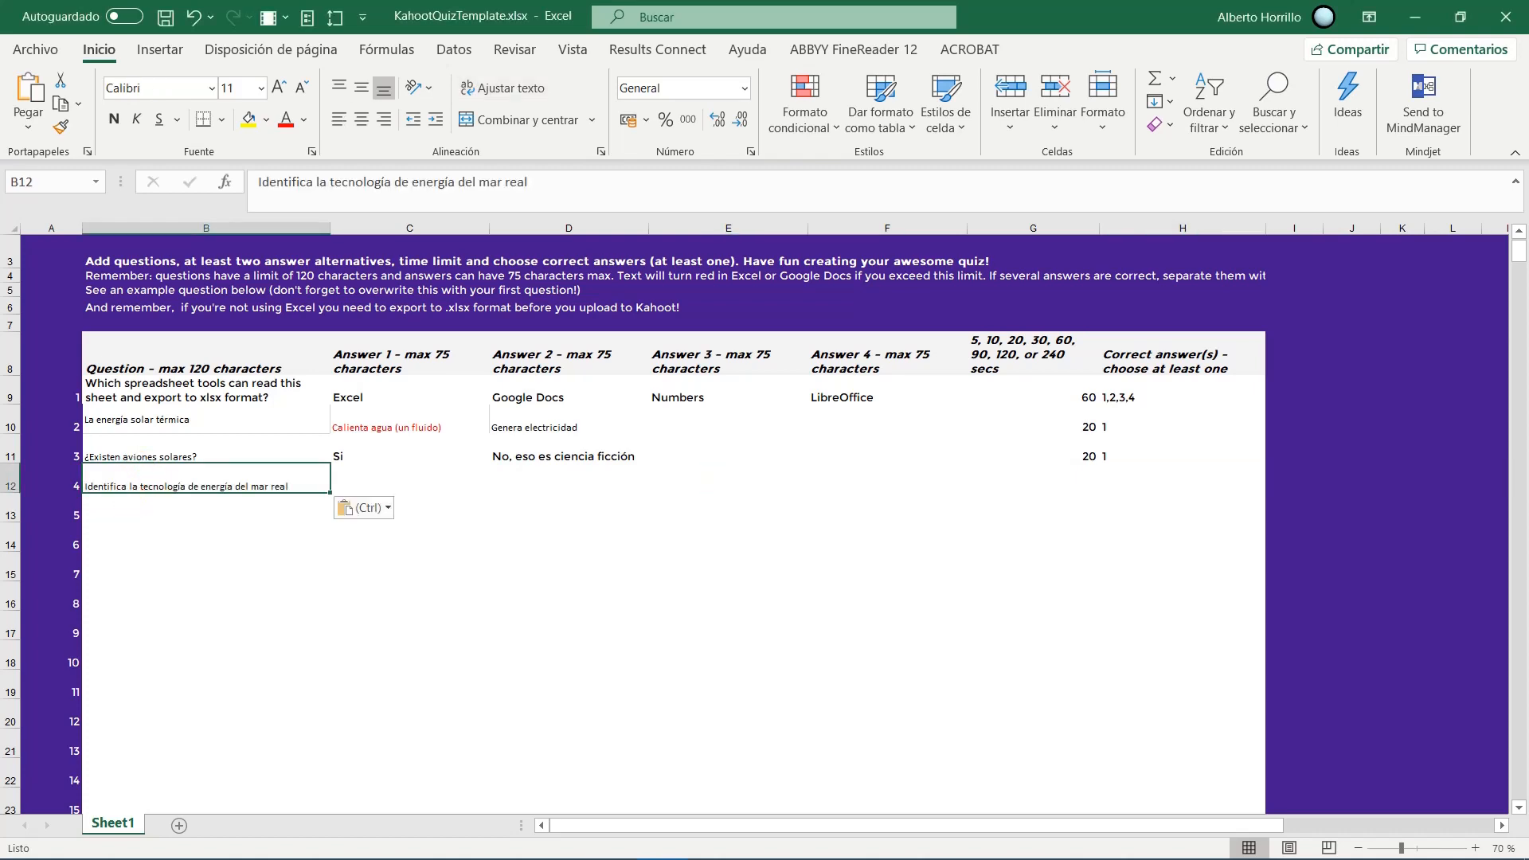
Fill in the first three answers in row 12 with "Pato Donald", "Pato Salter" and "El pato marino energético"
key(alt+Tab)
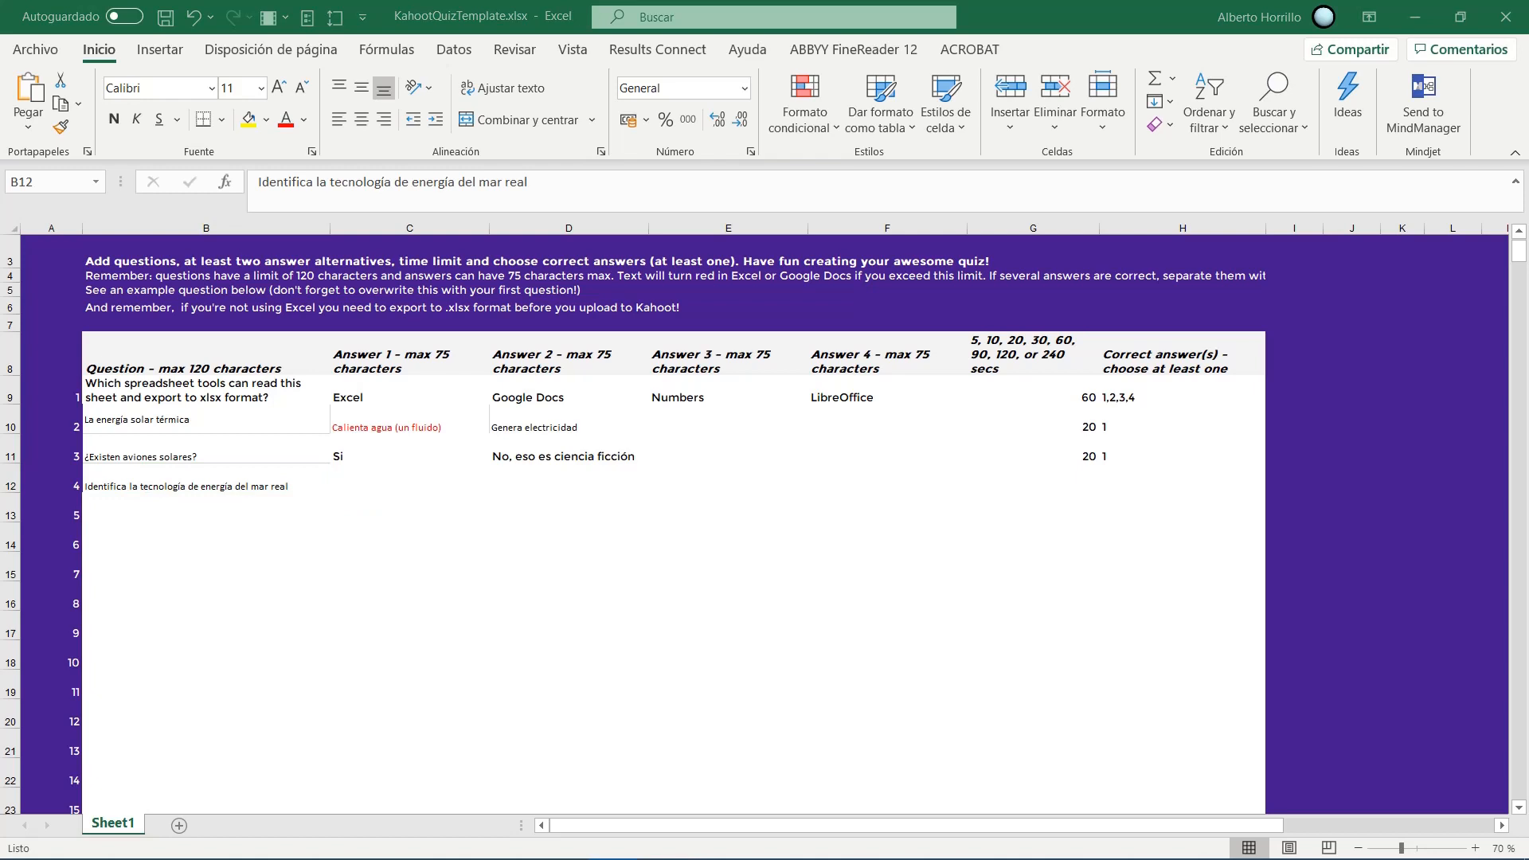
click(230, 487)
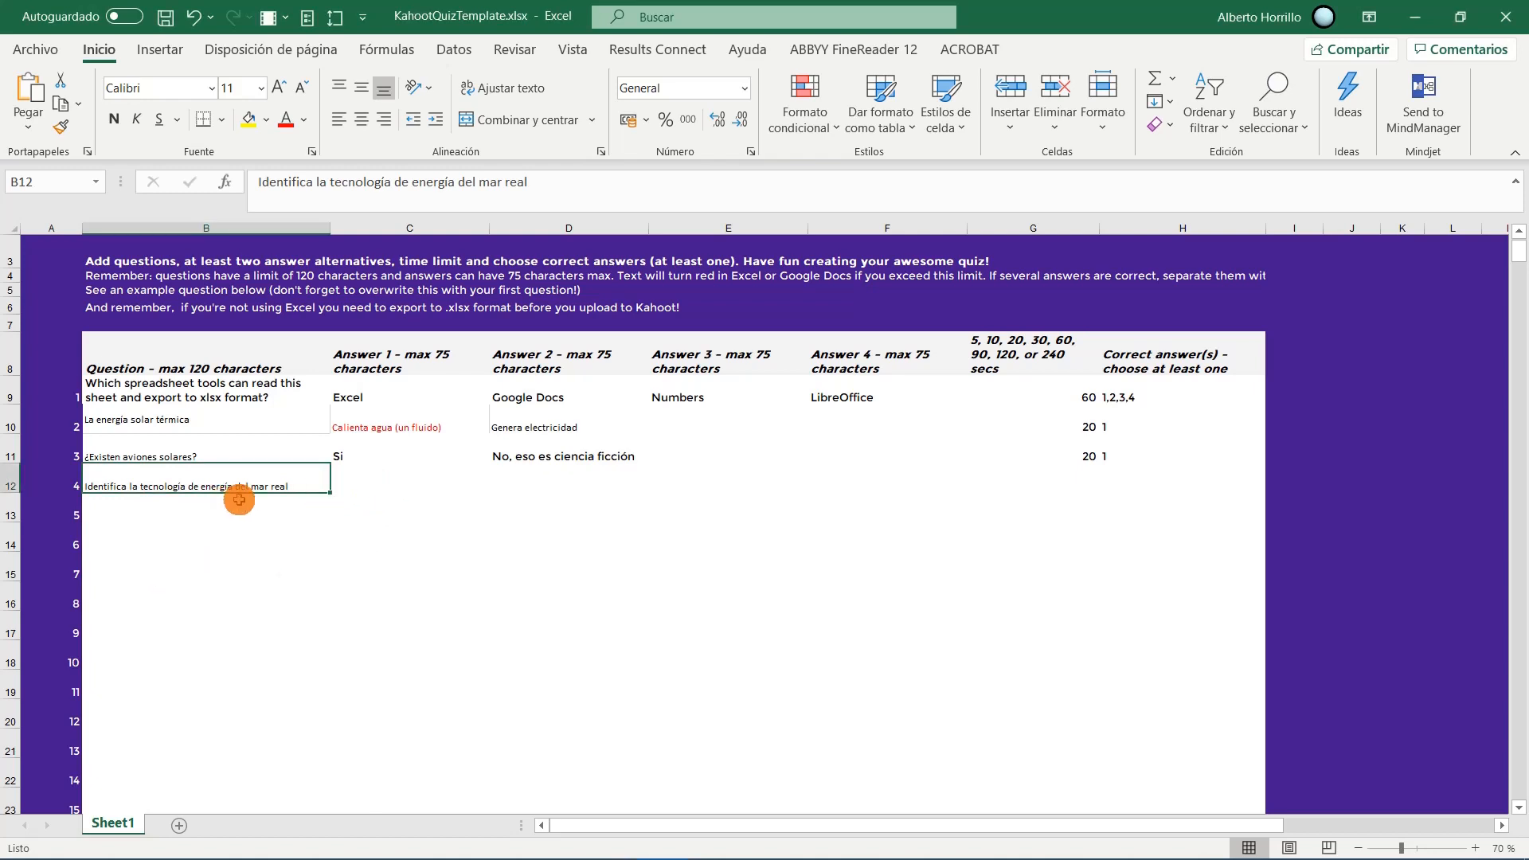
click(374, 484)
text(Pato Donald)
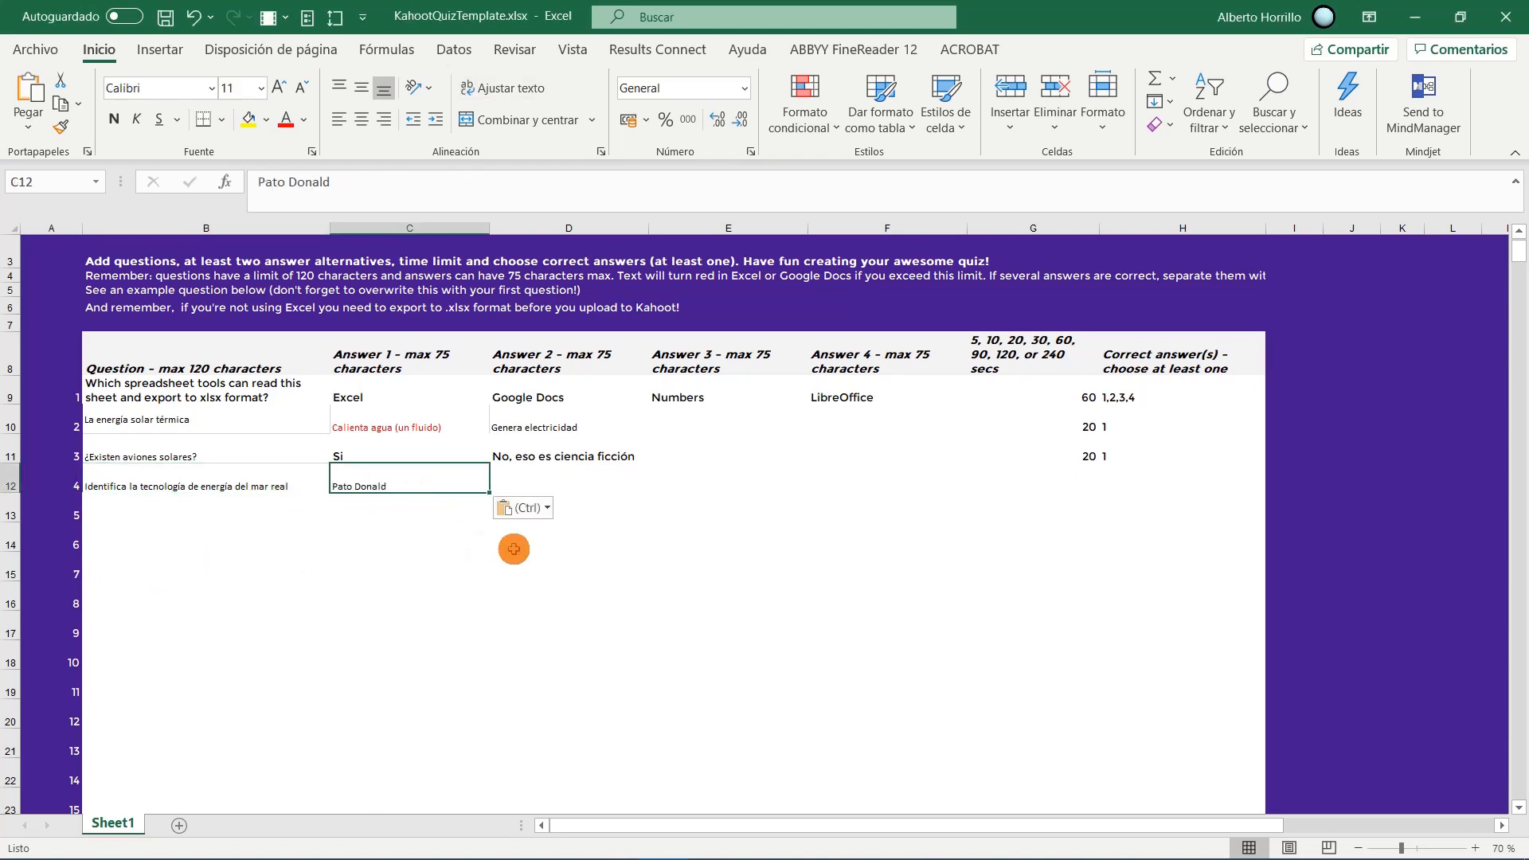
click(509, 489)
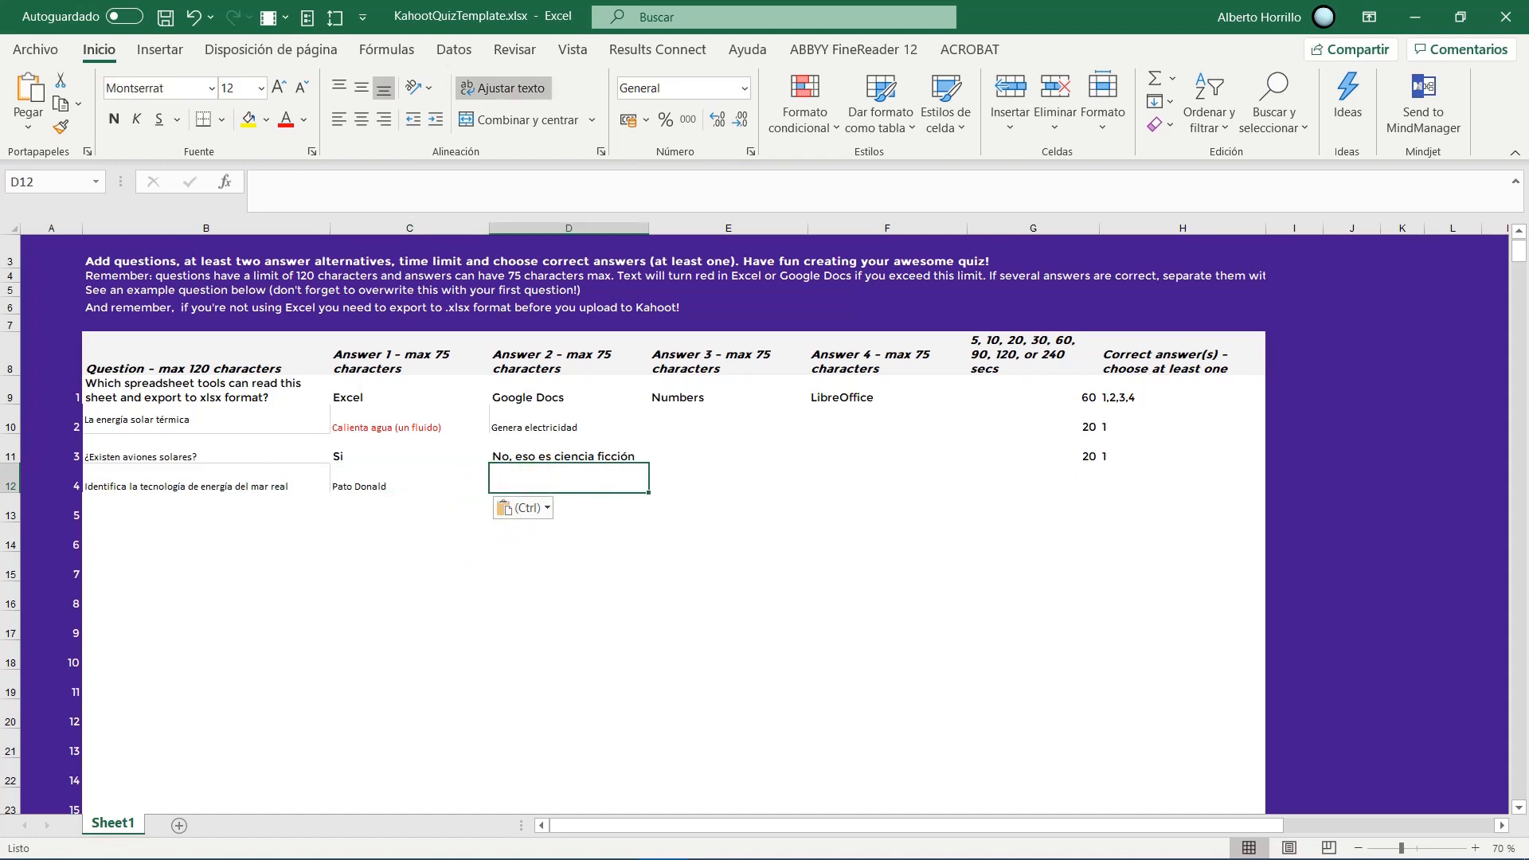
key(alt+Tab)
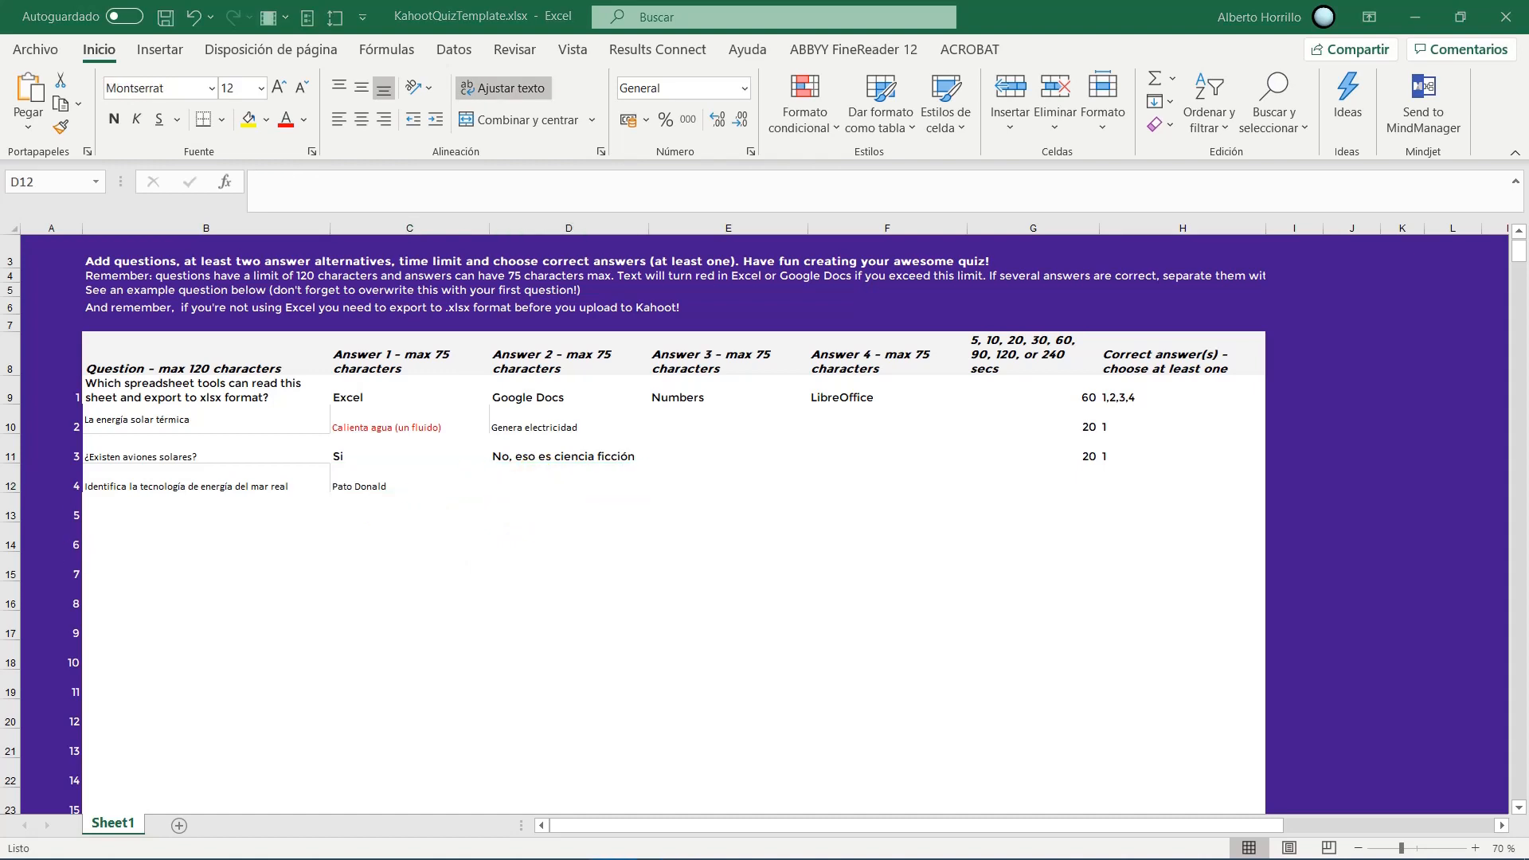
click(537, 493)
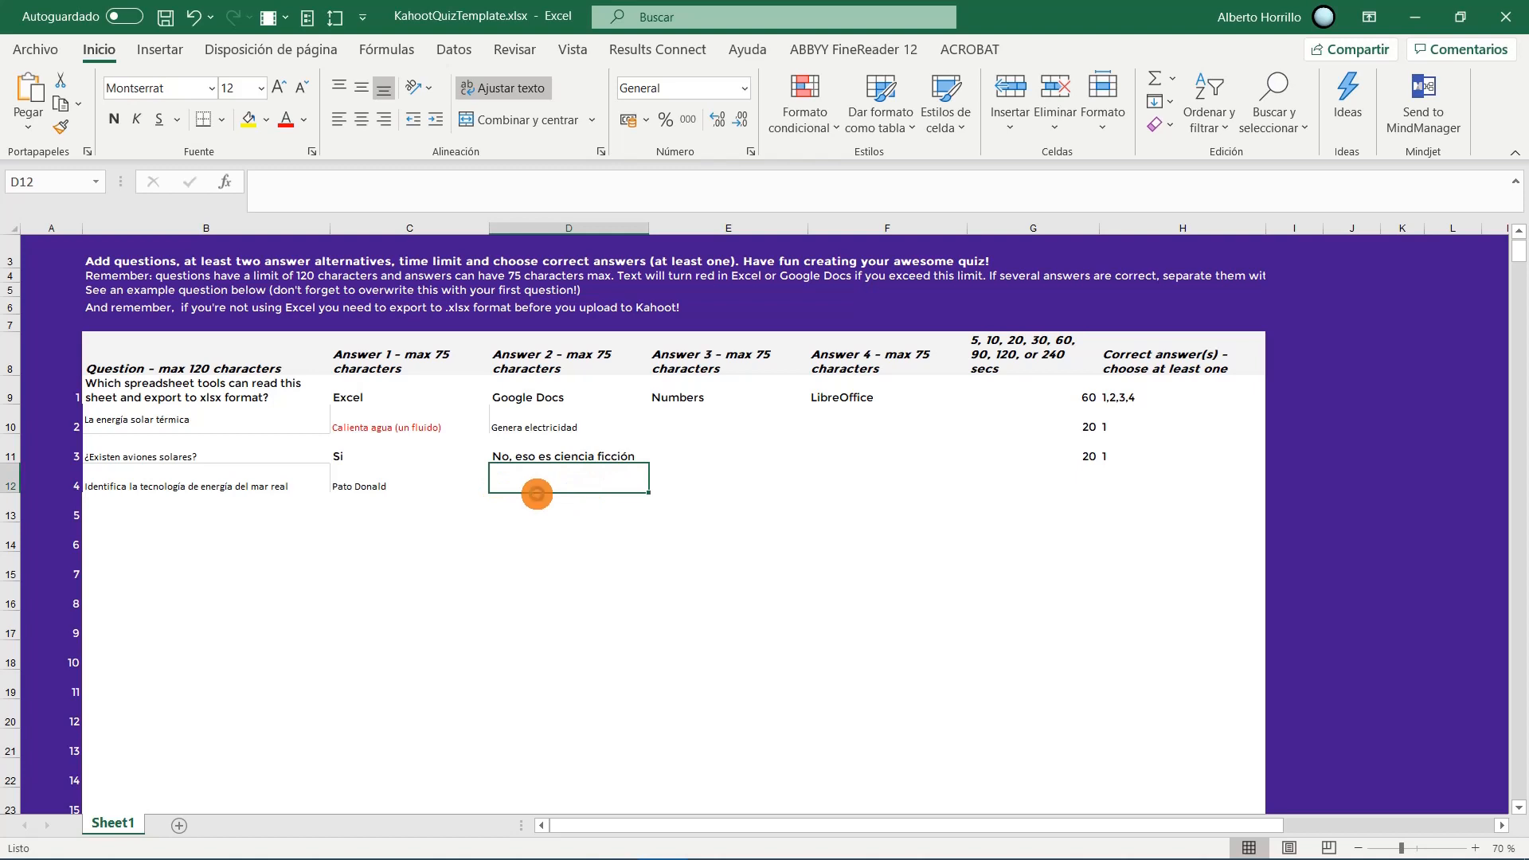
text(Pato Salter)
key(alt+Tab)
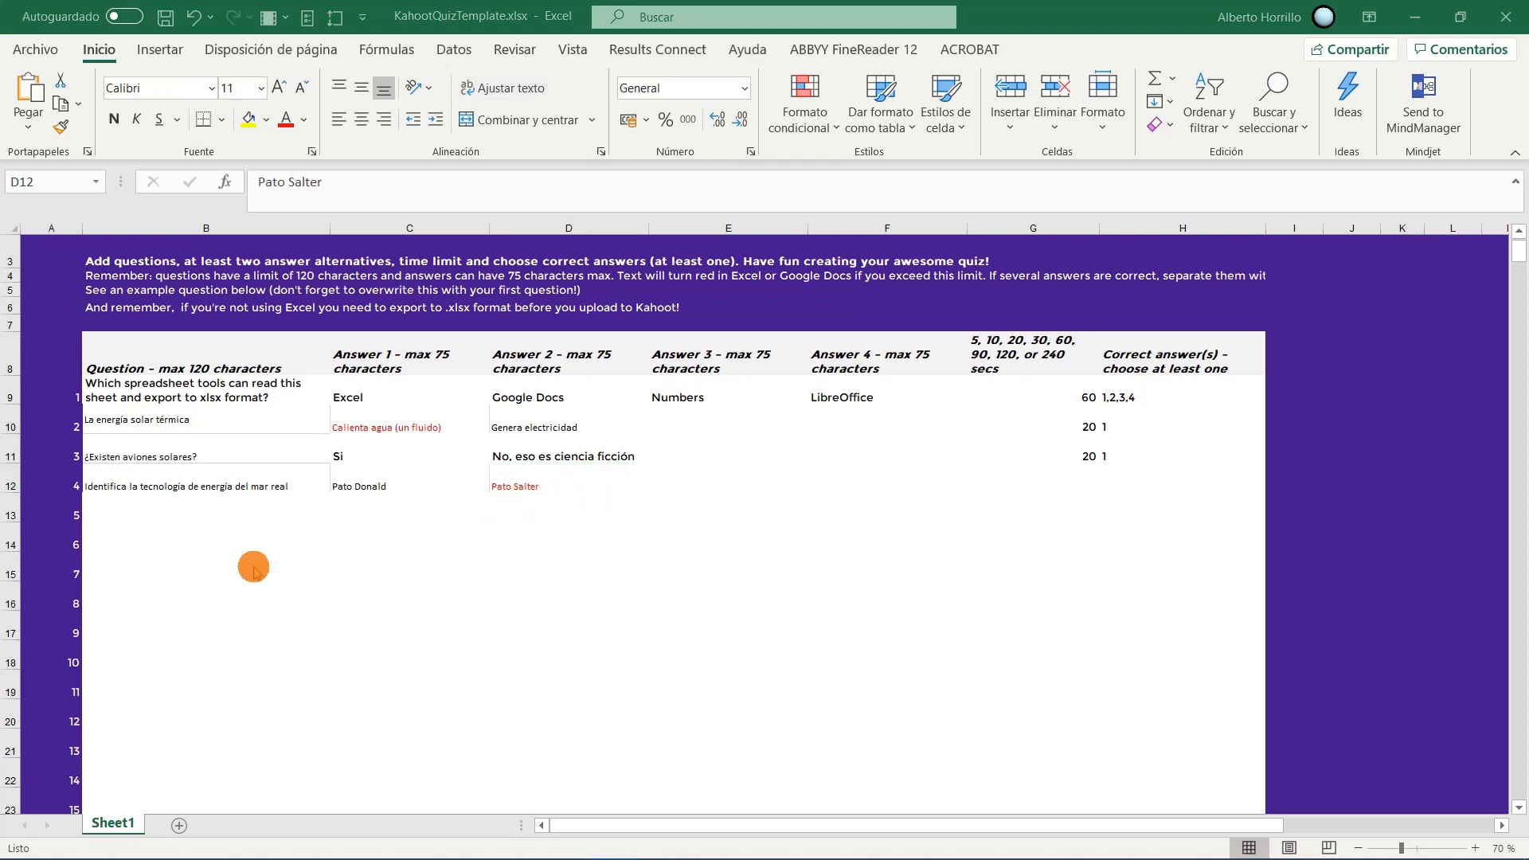
click(710, 485)
text(El pato marino energético)
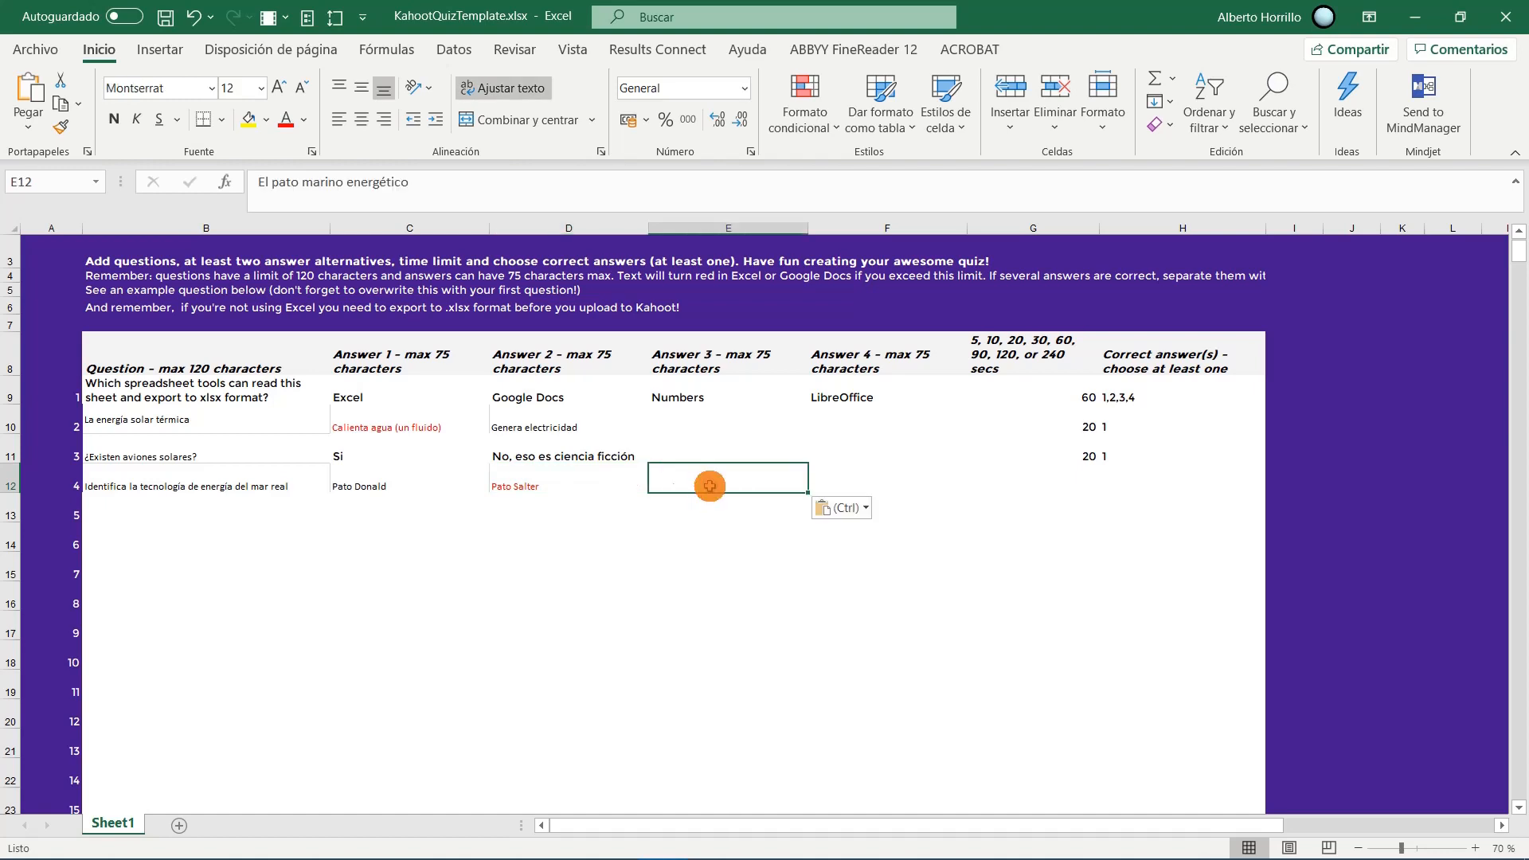
Set the time limit to 30 and the correct answer to 2 for the question in row 12
click(1037, 485)
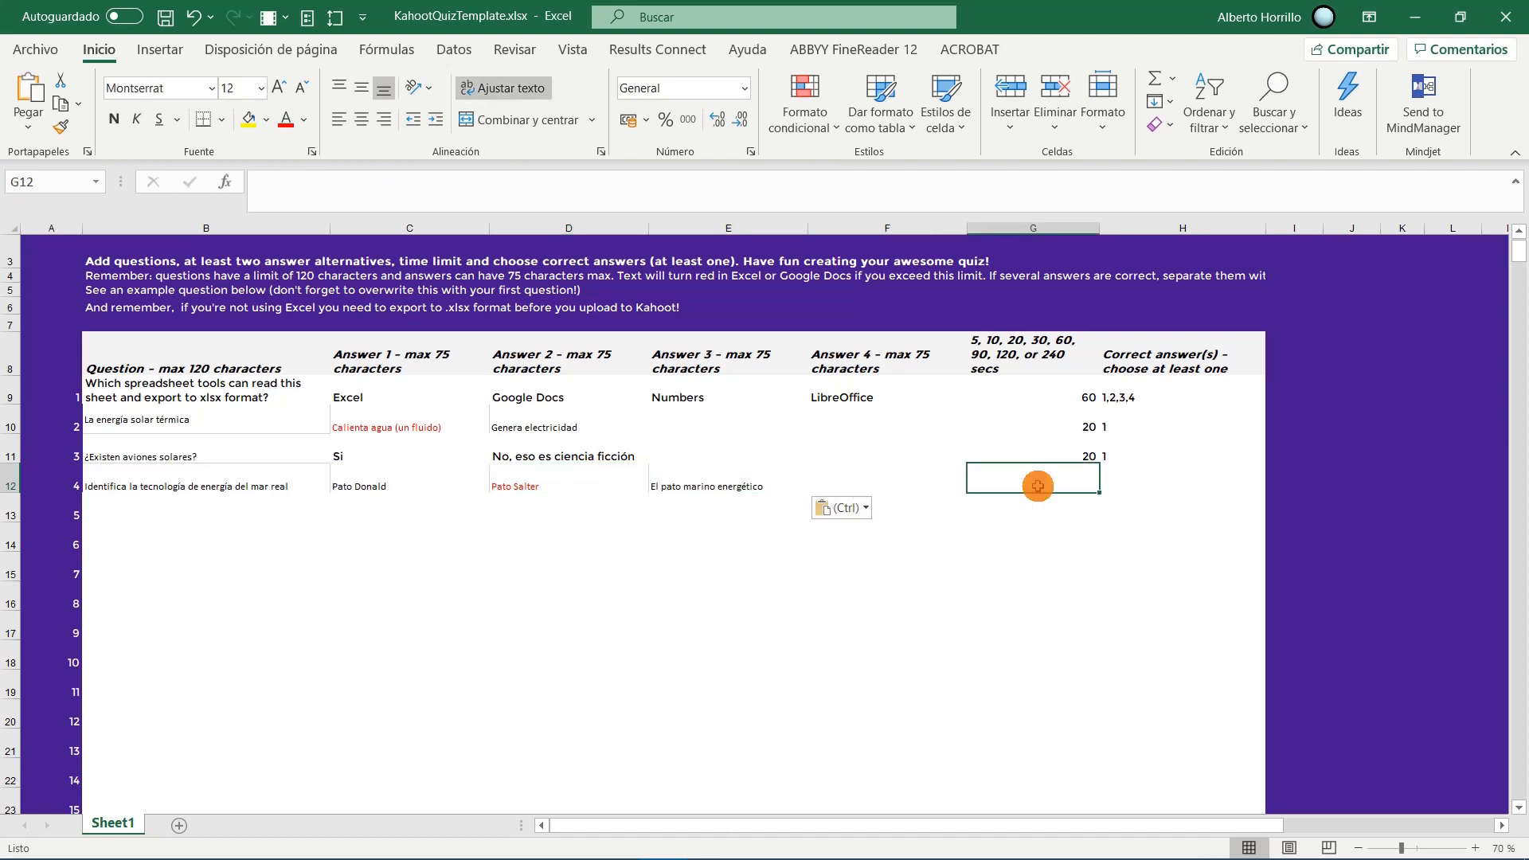
text(20)
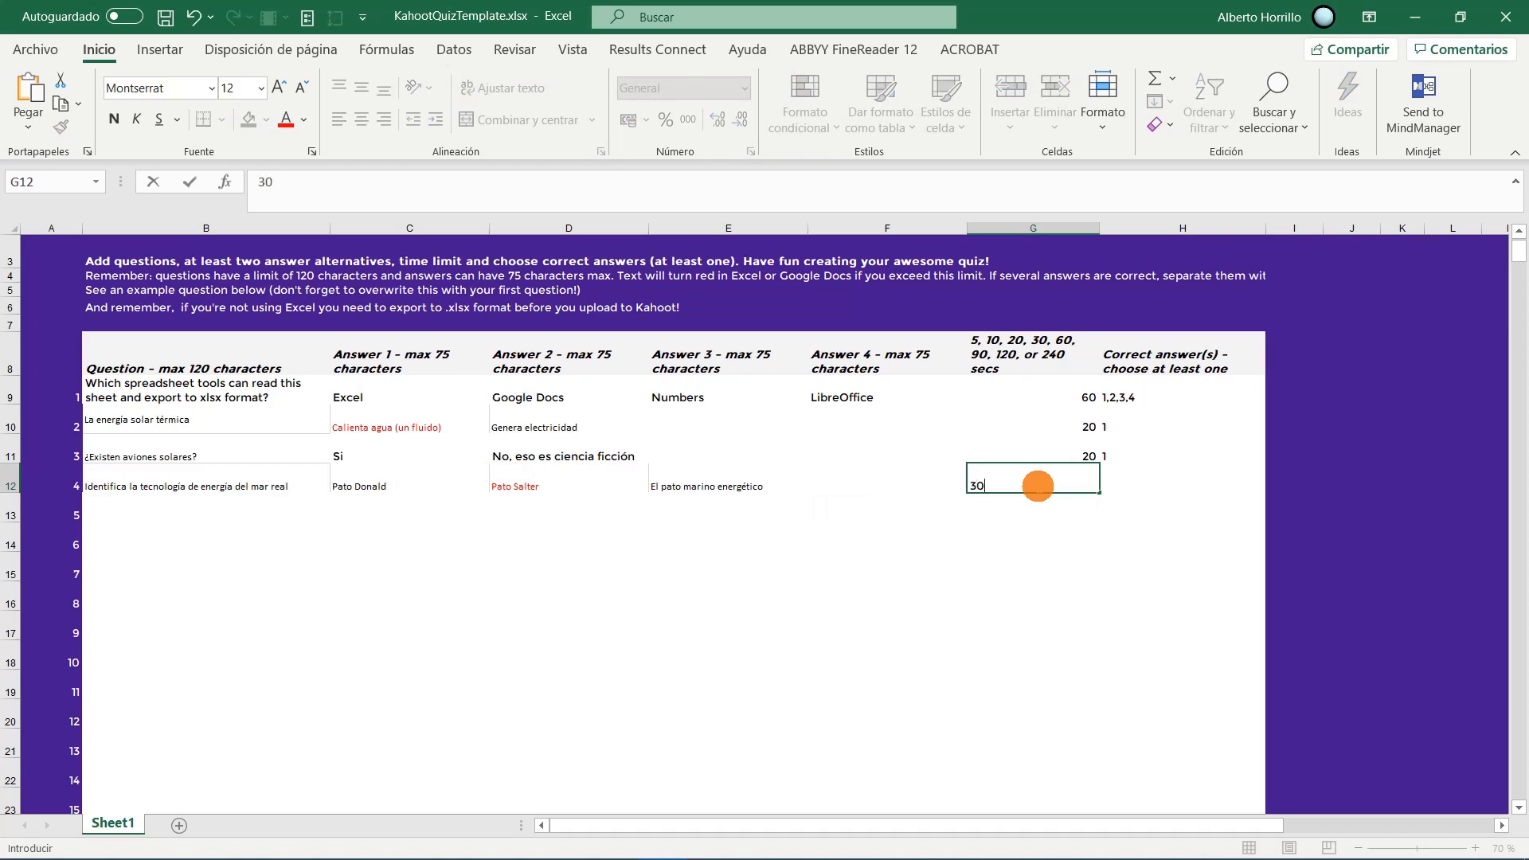
click(1138, 470)
text(2)
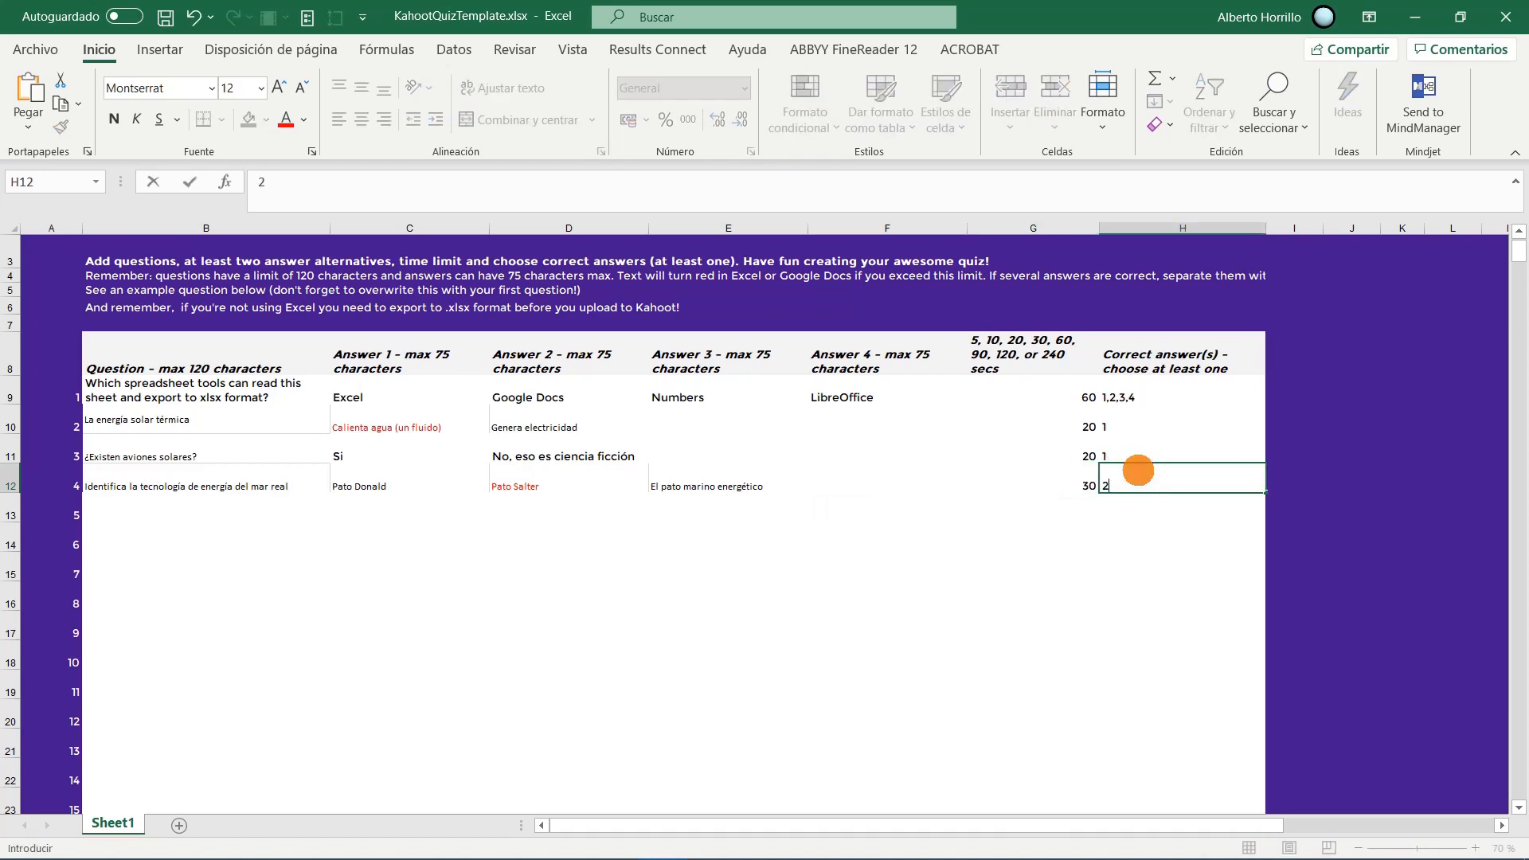
Save the filled-in question template workbook and return to the sheet
click(164, 16)
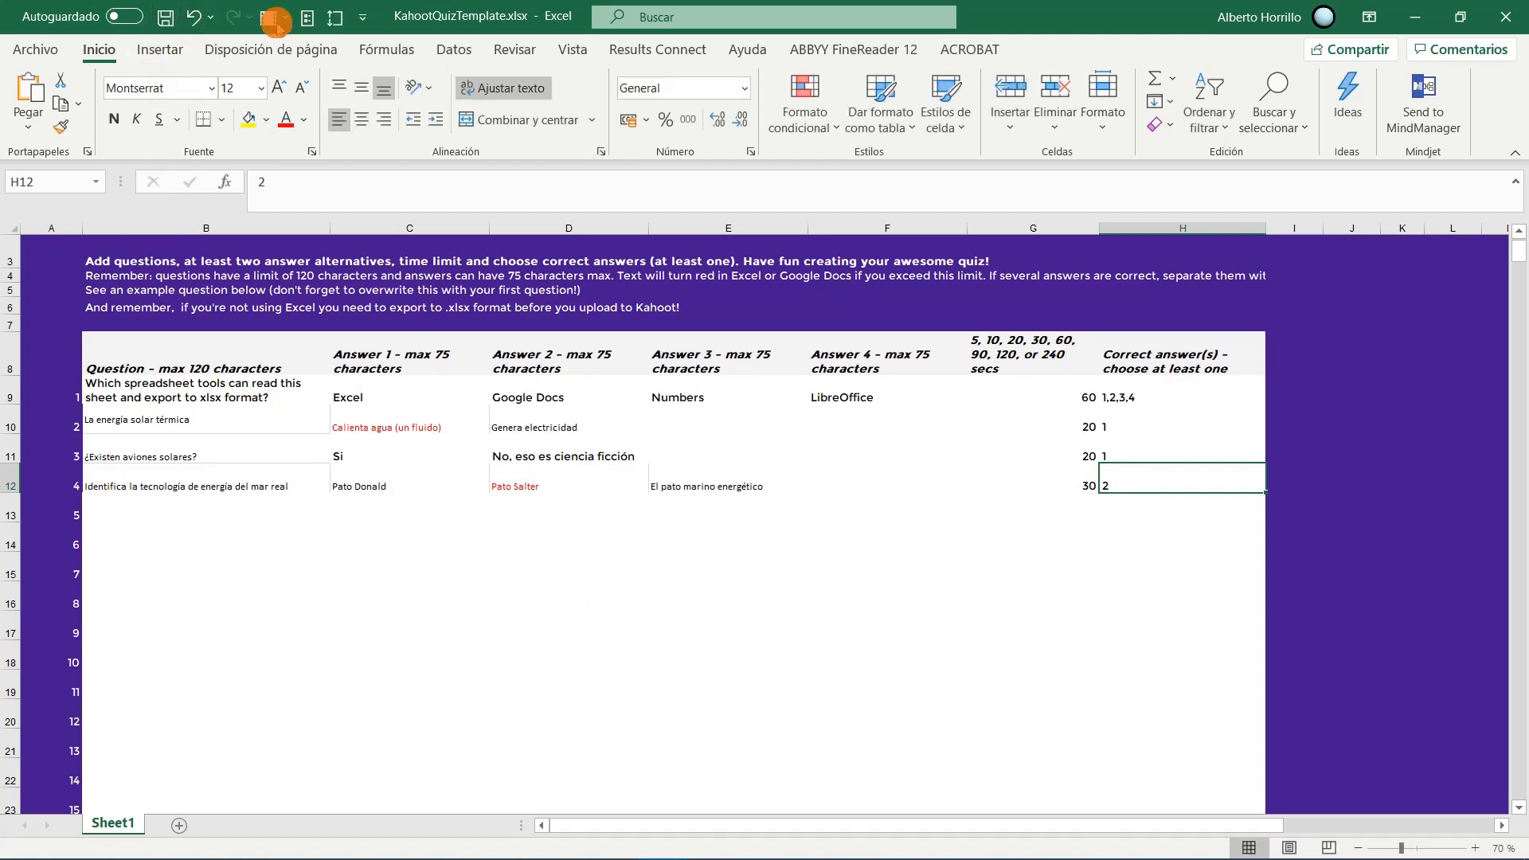
click(56, 50)
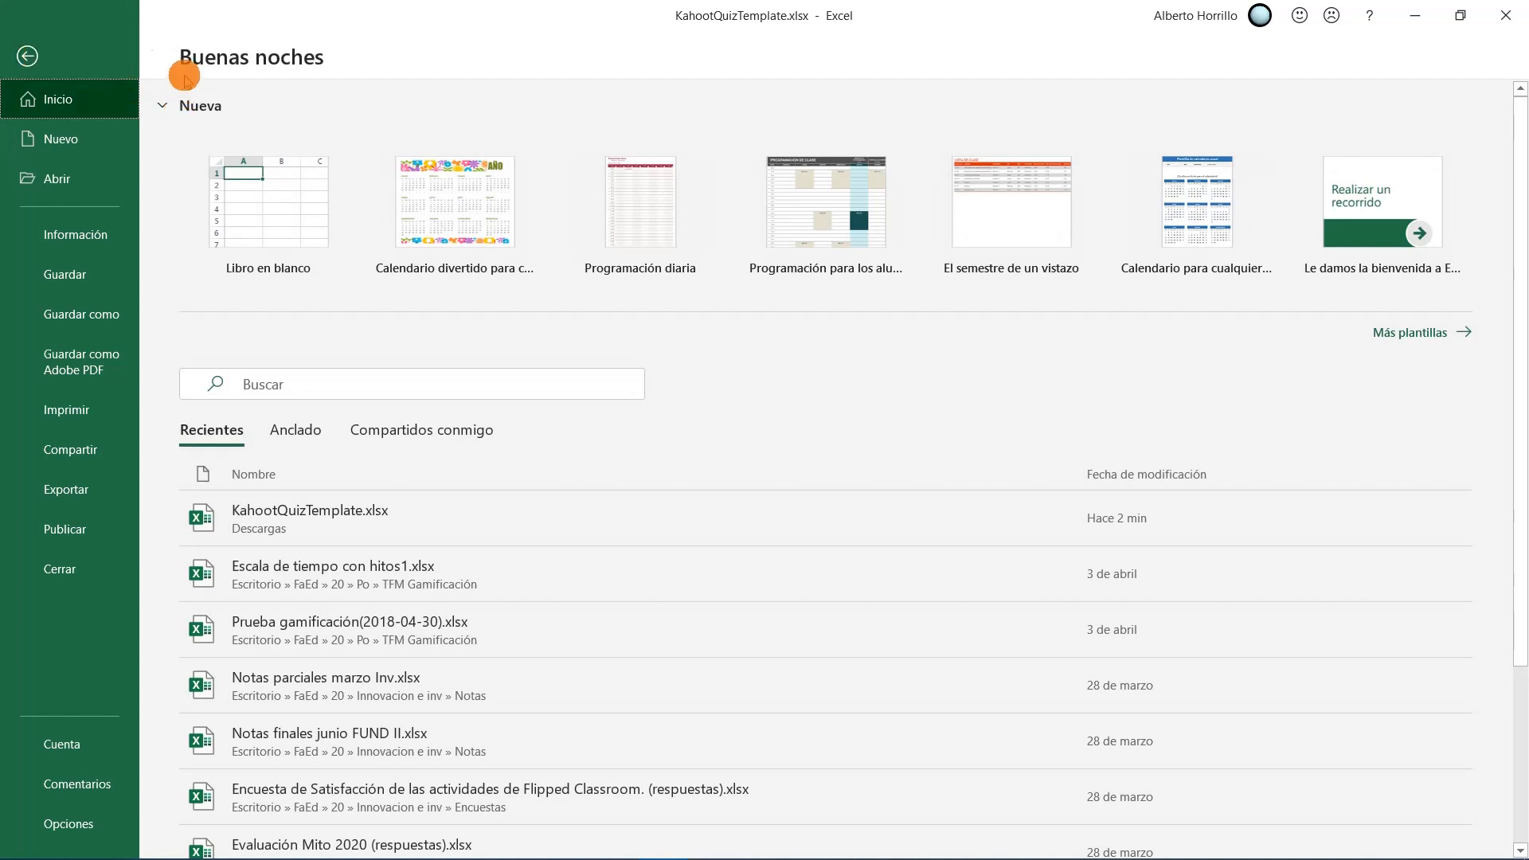
click(32, 58)
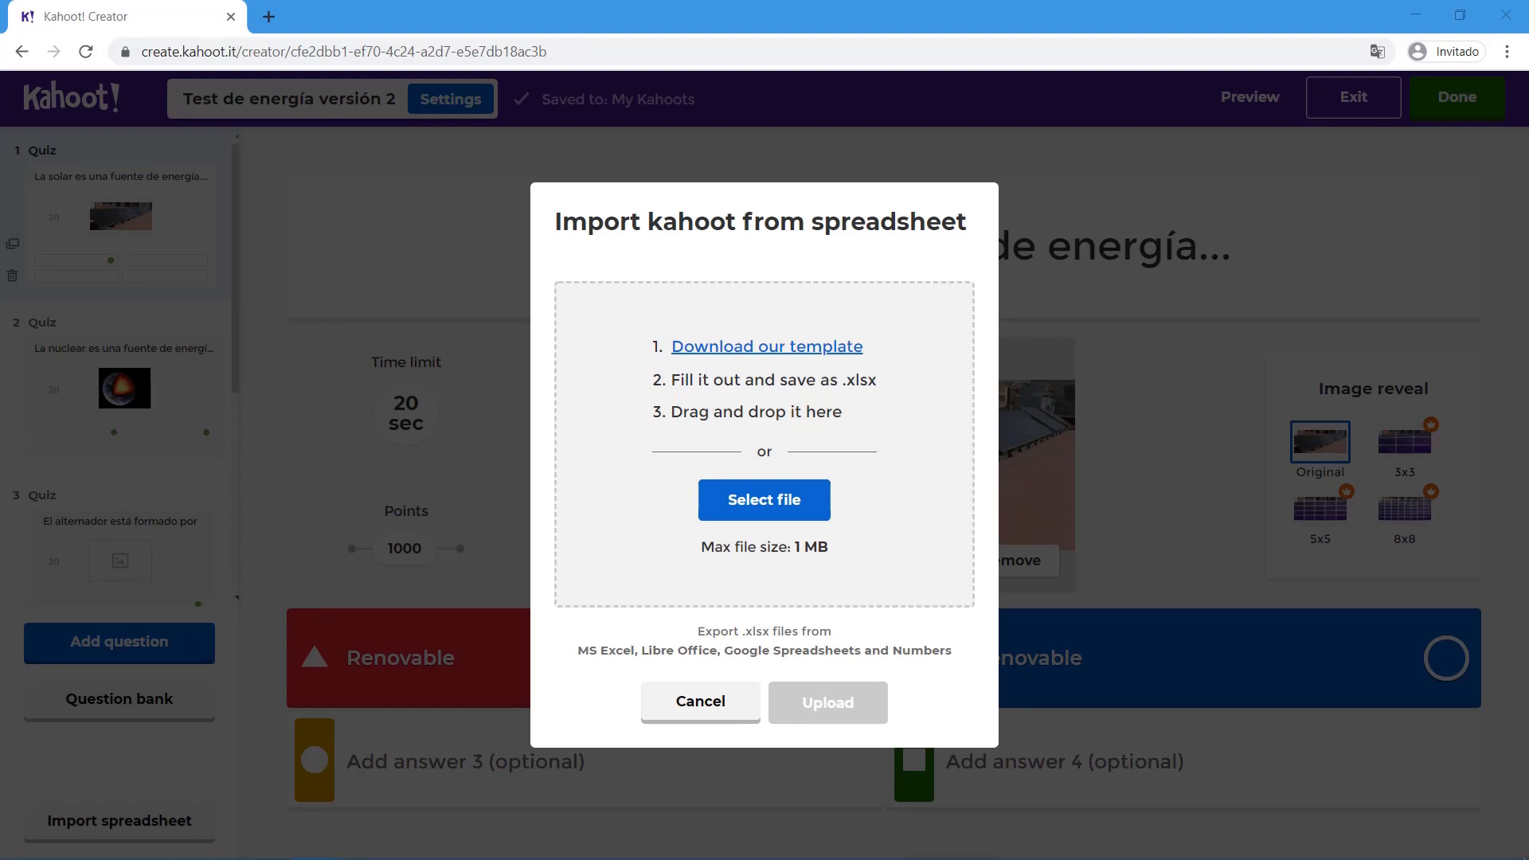
Upload KahootQuizTemplate.xlsx in the spreadsheet import and add its questions to the kahoot
drag(629, 271, 753, 411)
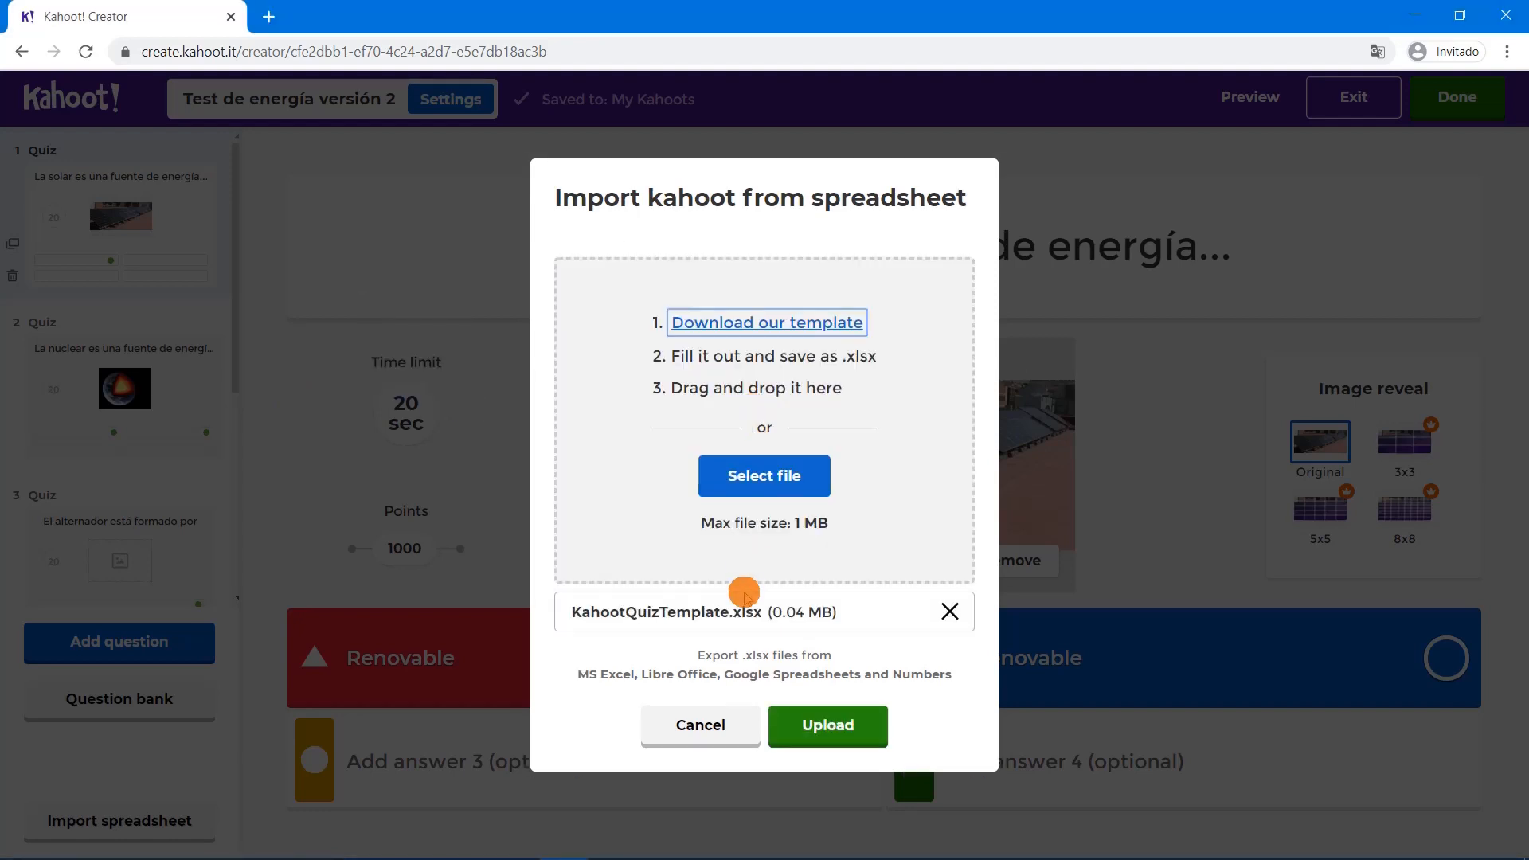
click(808, 726)
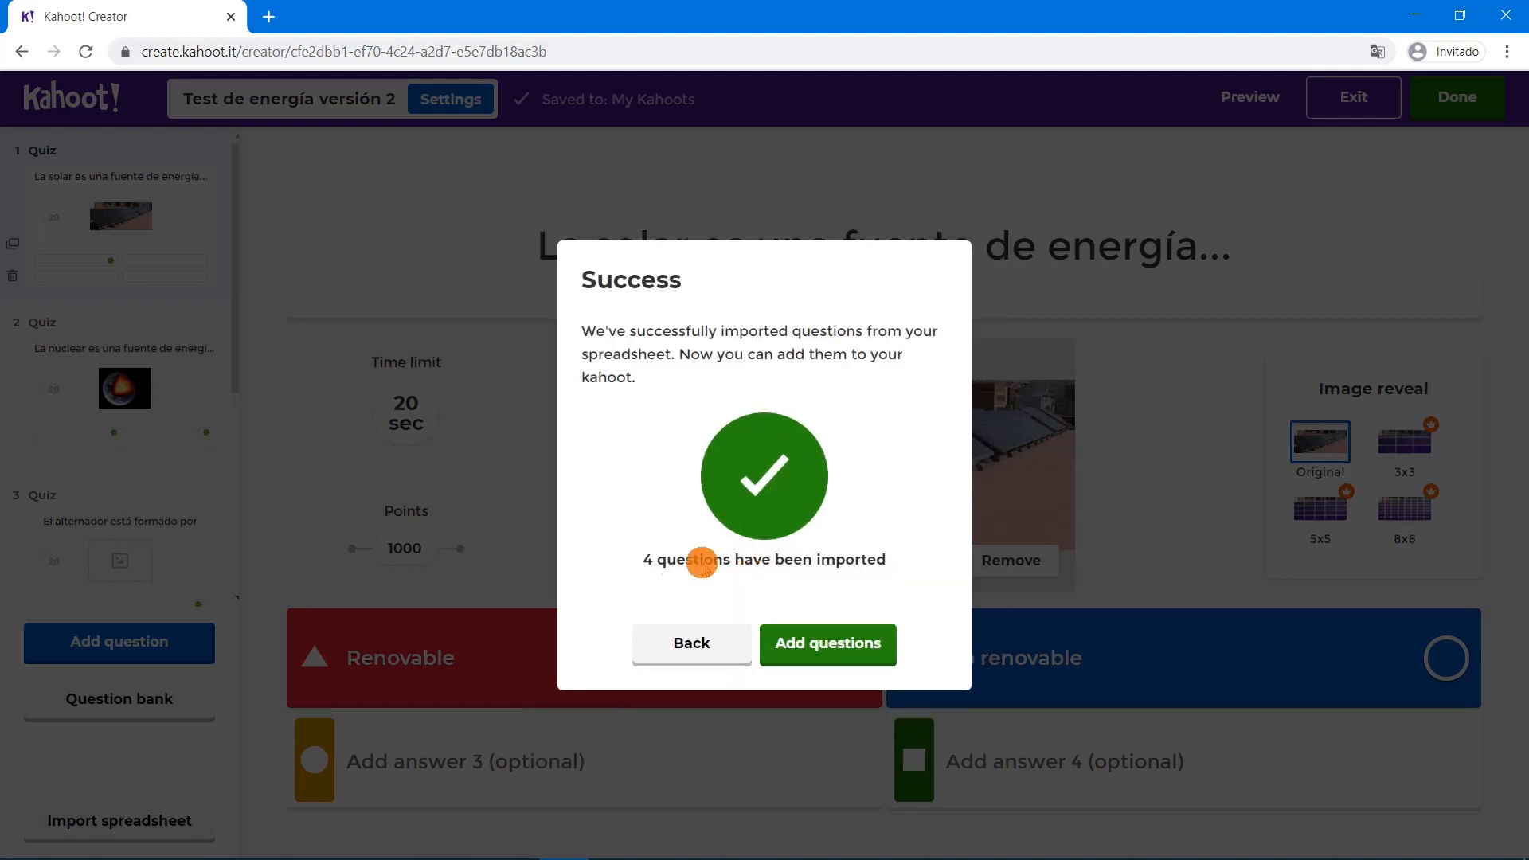
click(820, 661)
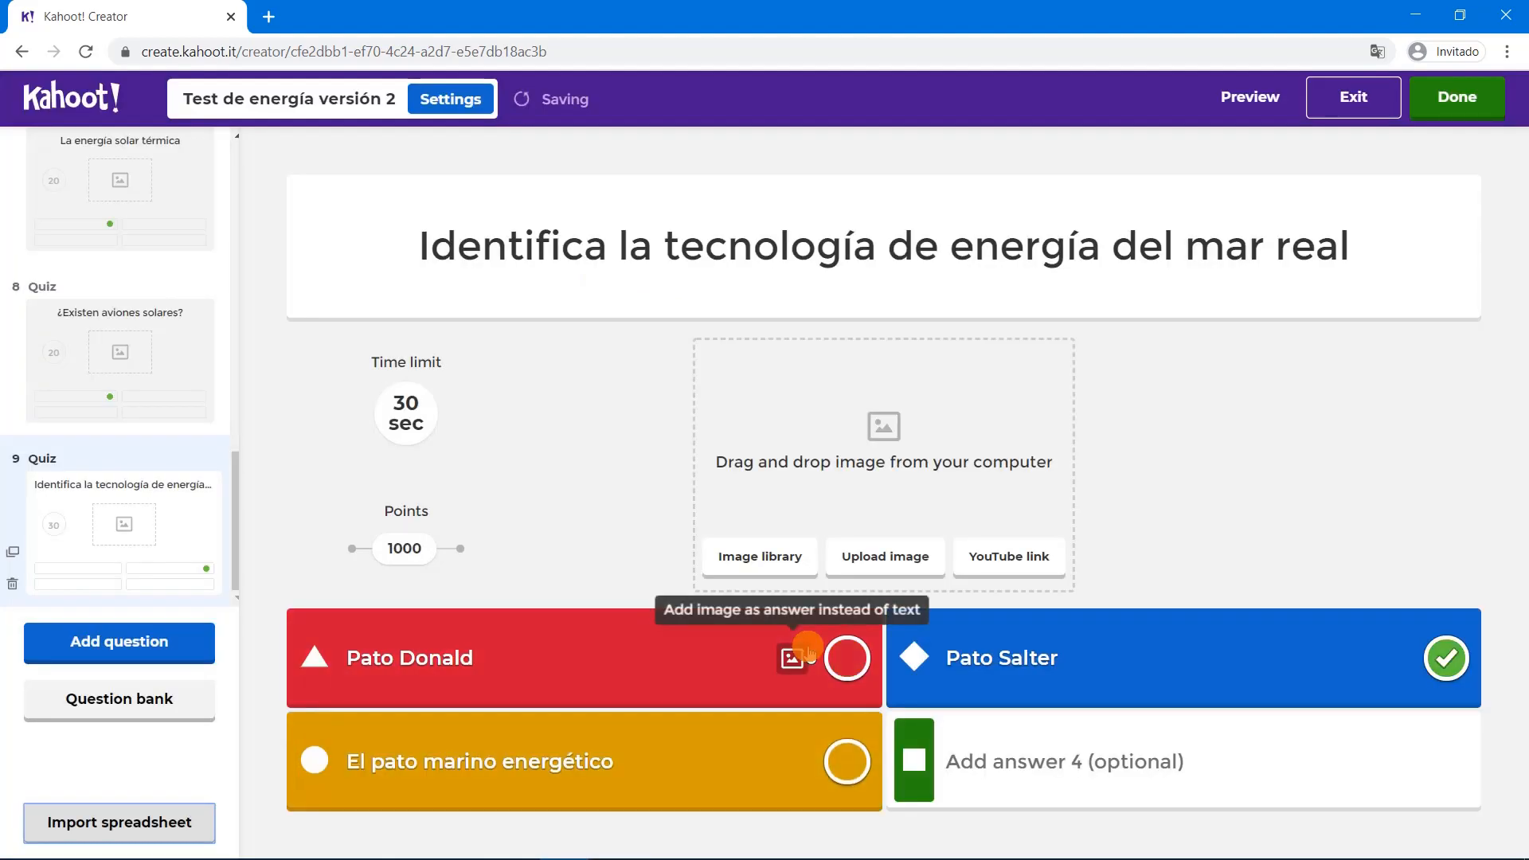
Delete the imported example question "Which spreadsheet tools can read this sheet and export to xlsx format?" from the quiz
scroll(127, 488, up, 3)
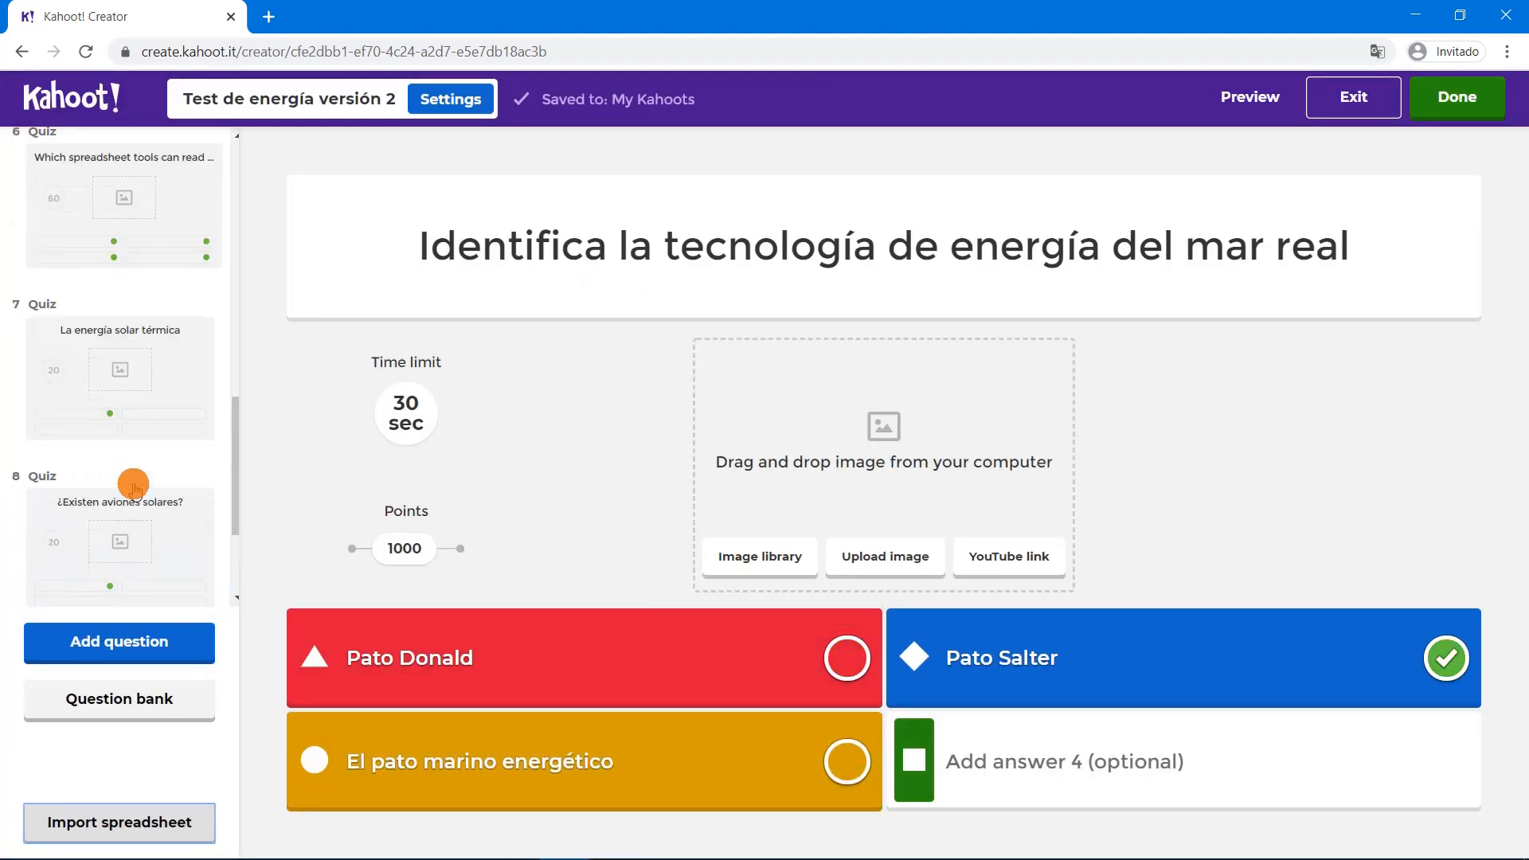
click(140, 362)
scroll(139, 355, up, 1)
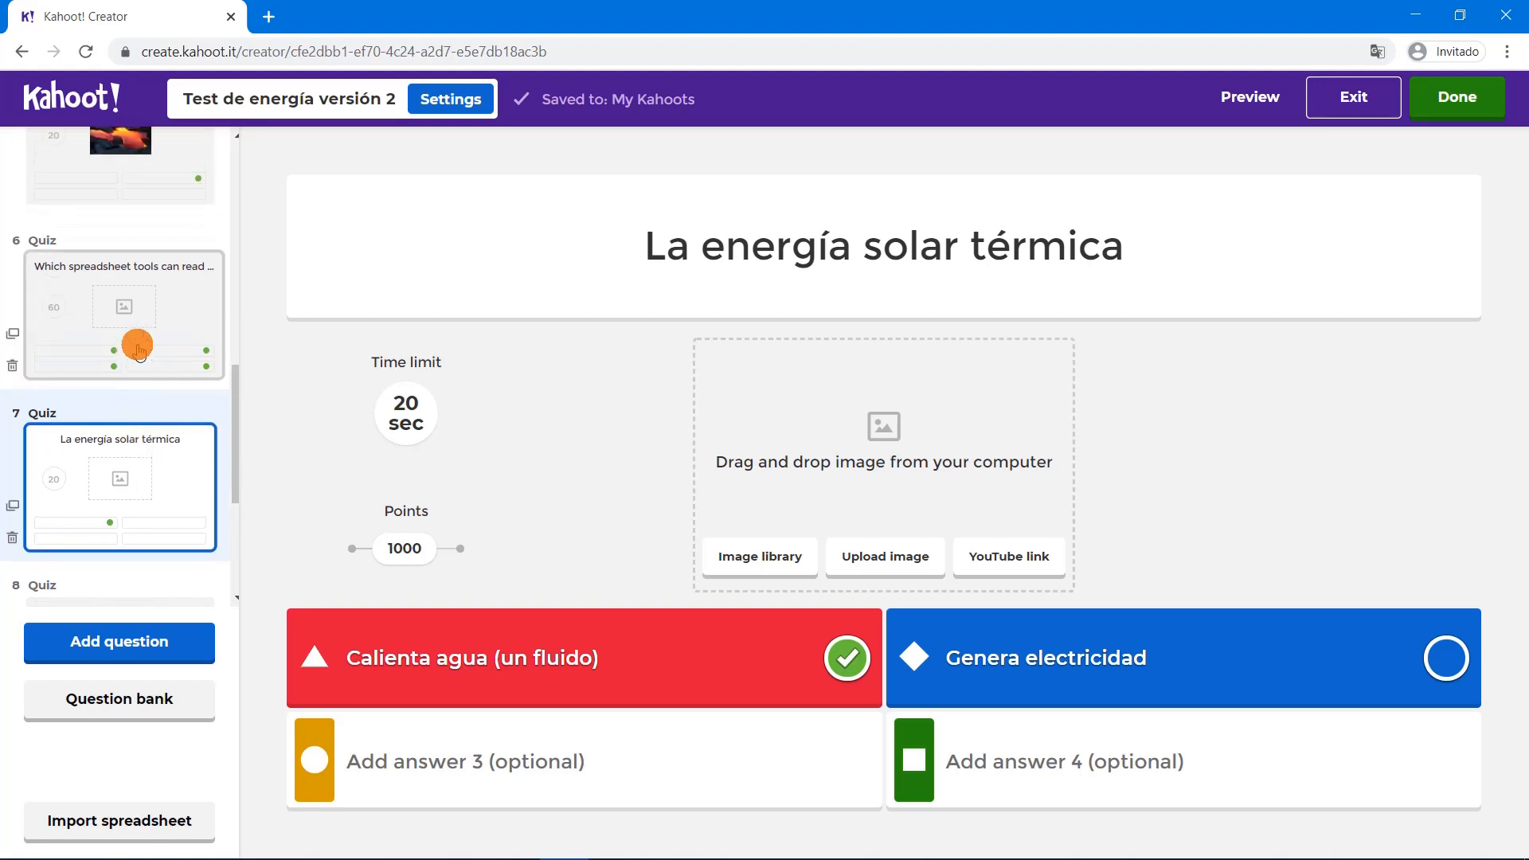
click(139, 321)
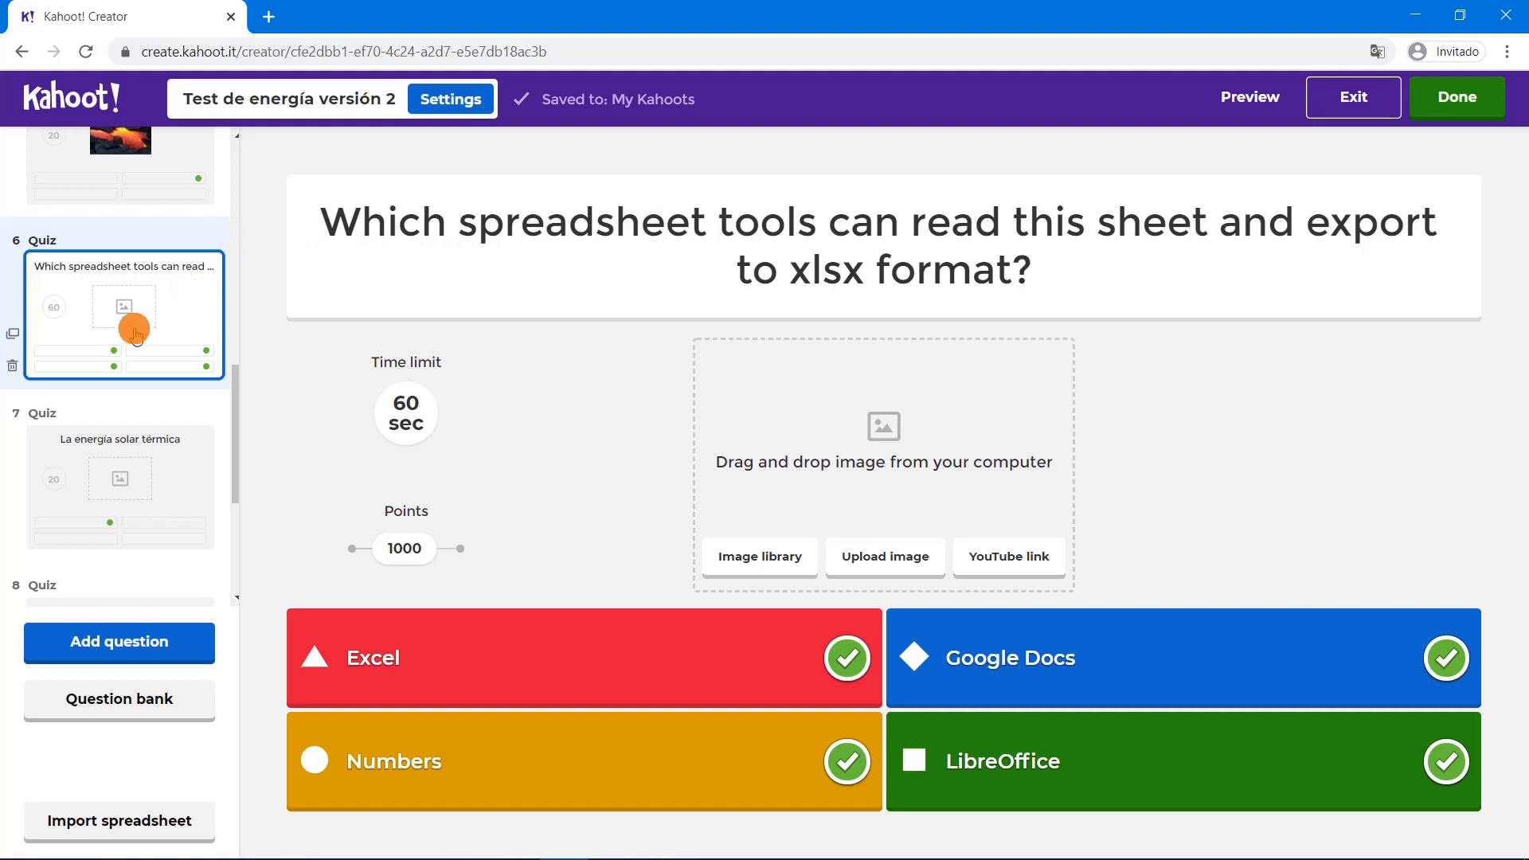
click(13, 366)
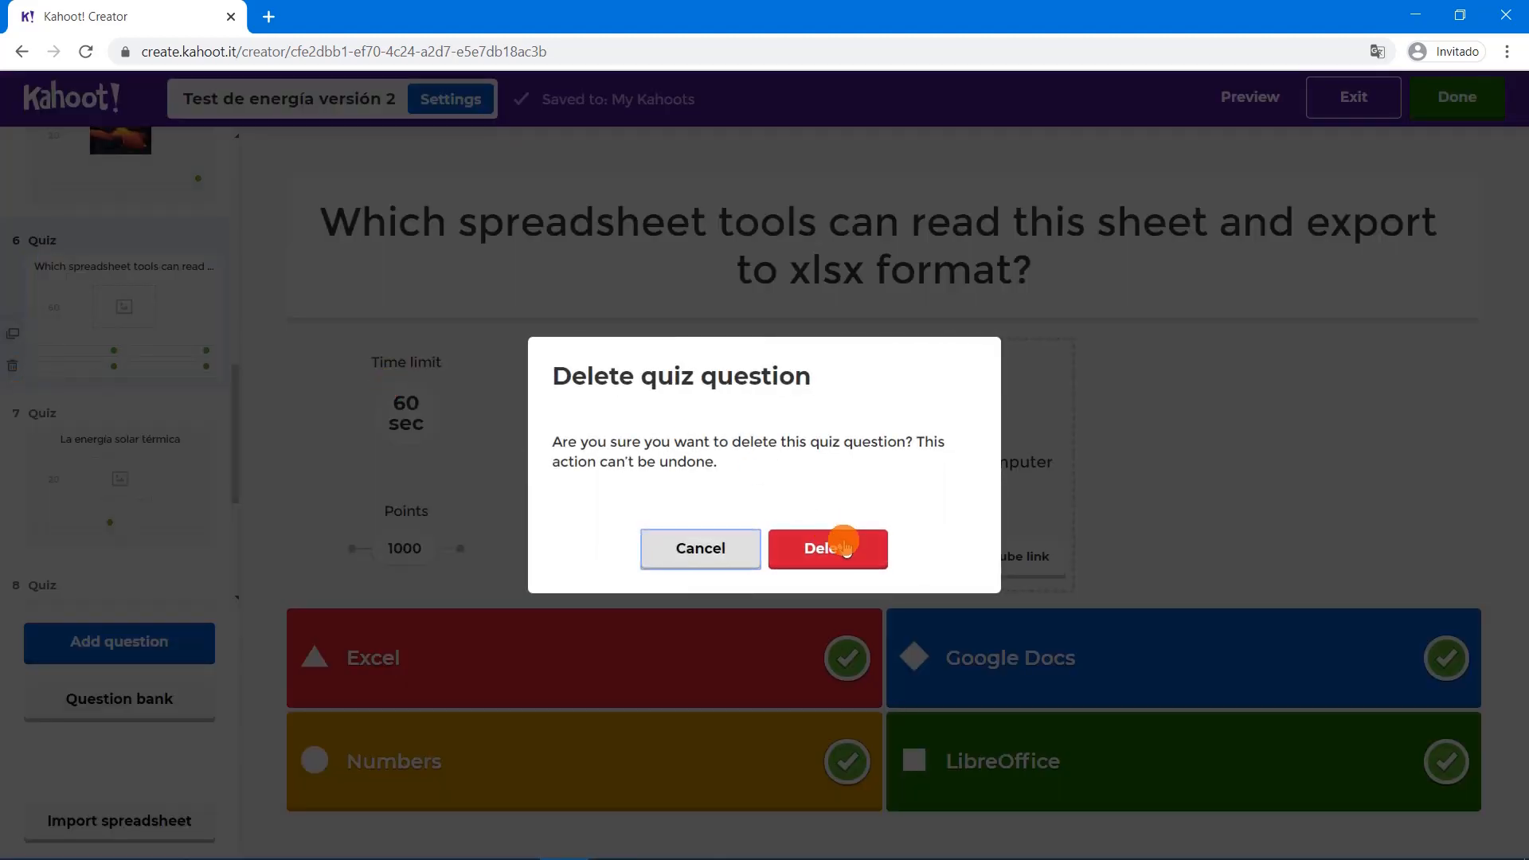
click(836, 547)
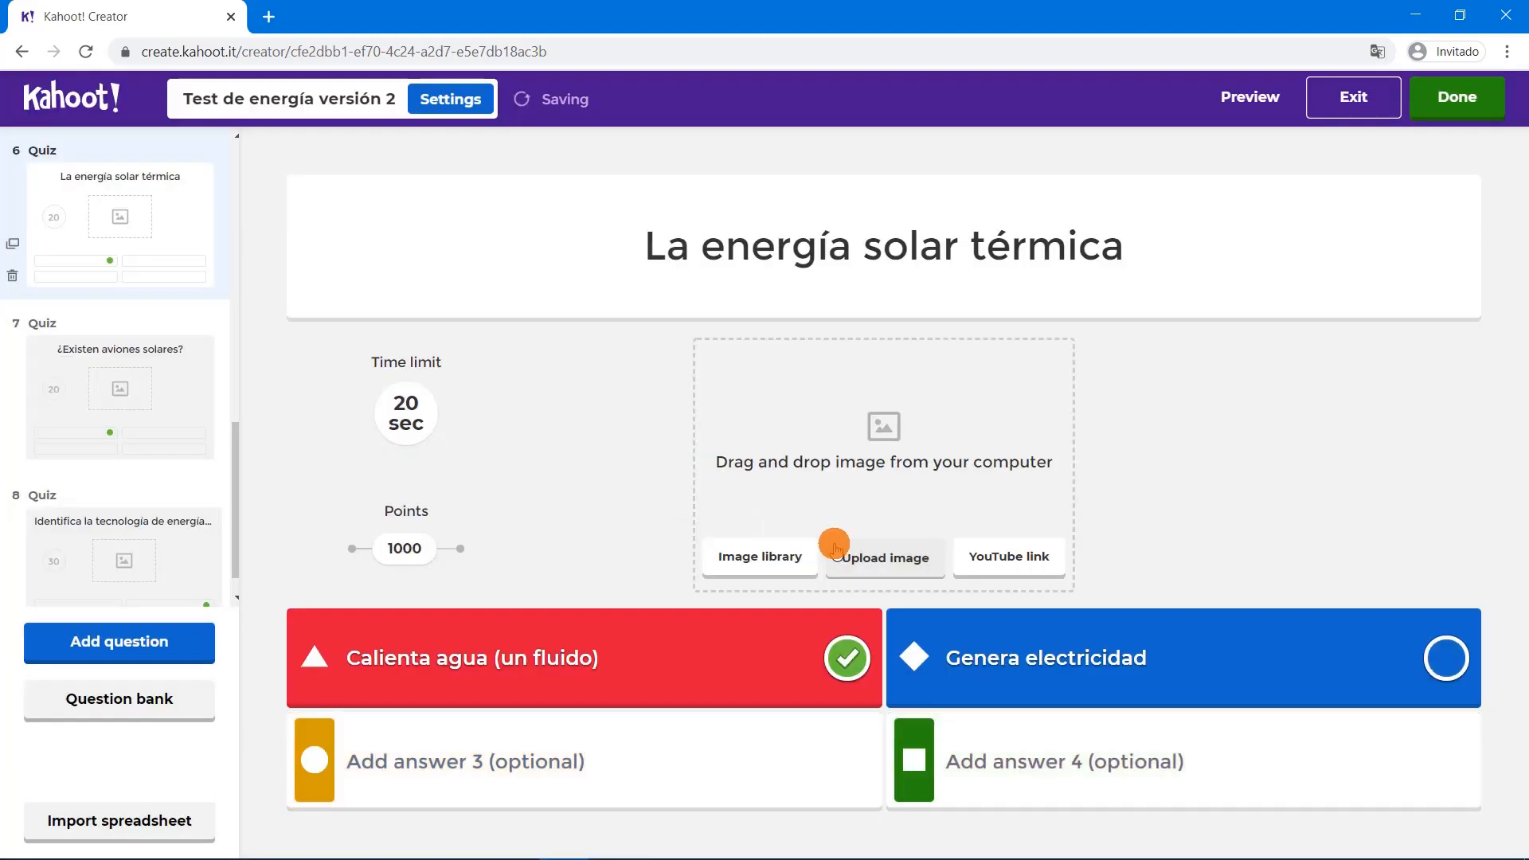
Check the imported questions on thermal solar energy, sea energy technology and solar planes, and finish editing the quiz
click(130, 371)
click(130, 231)
click(151, 382)
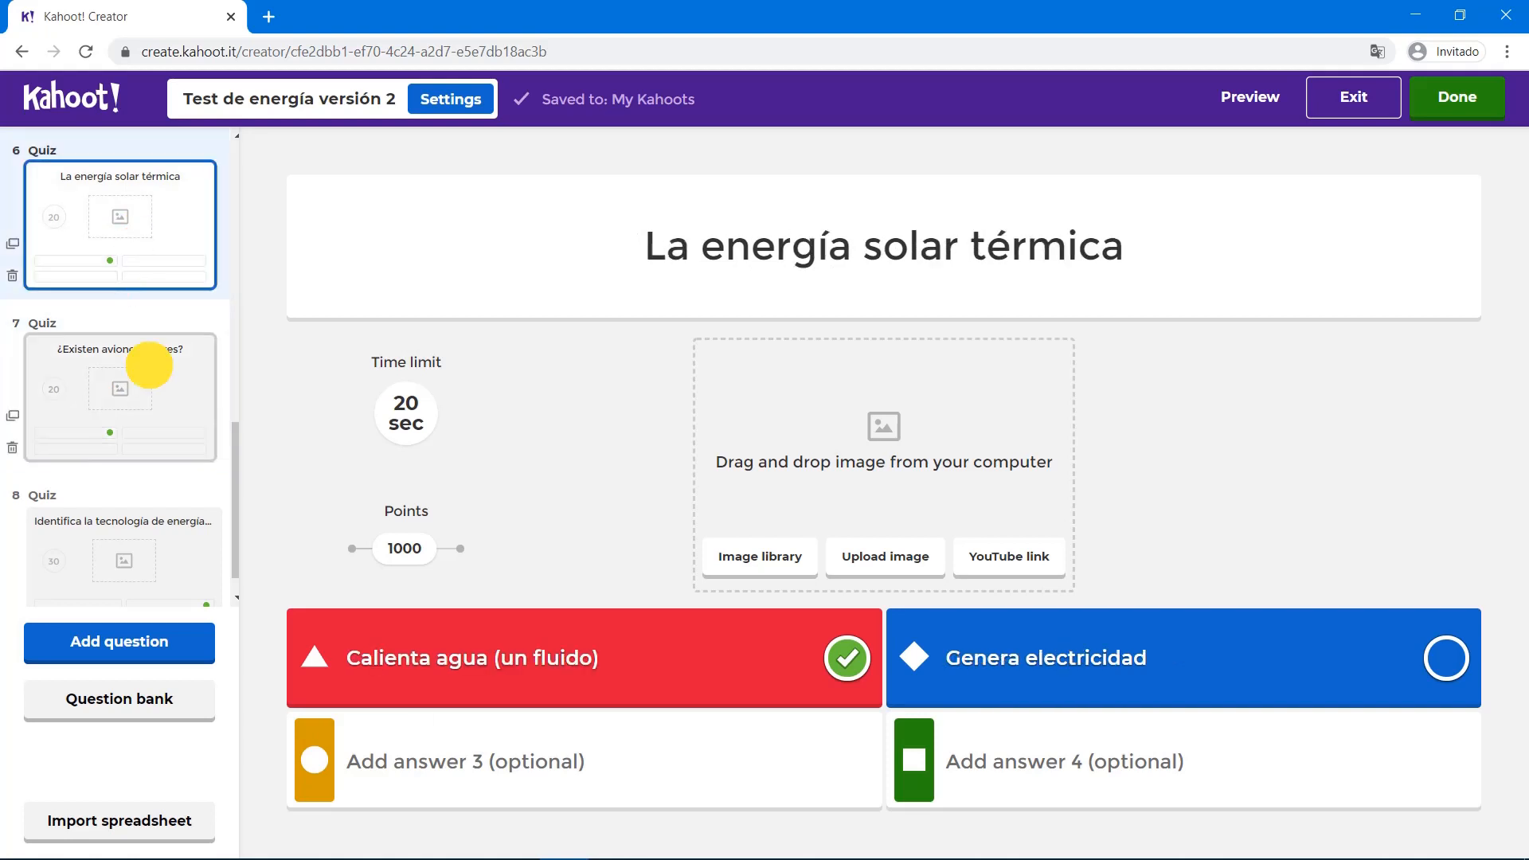
click(155, 521)
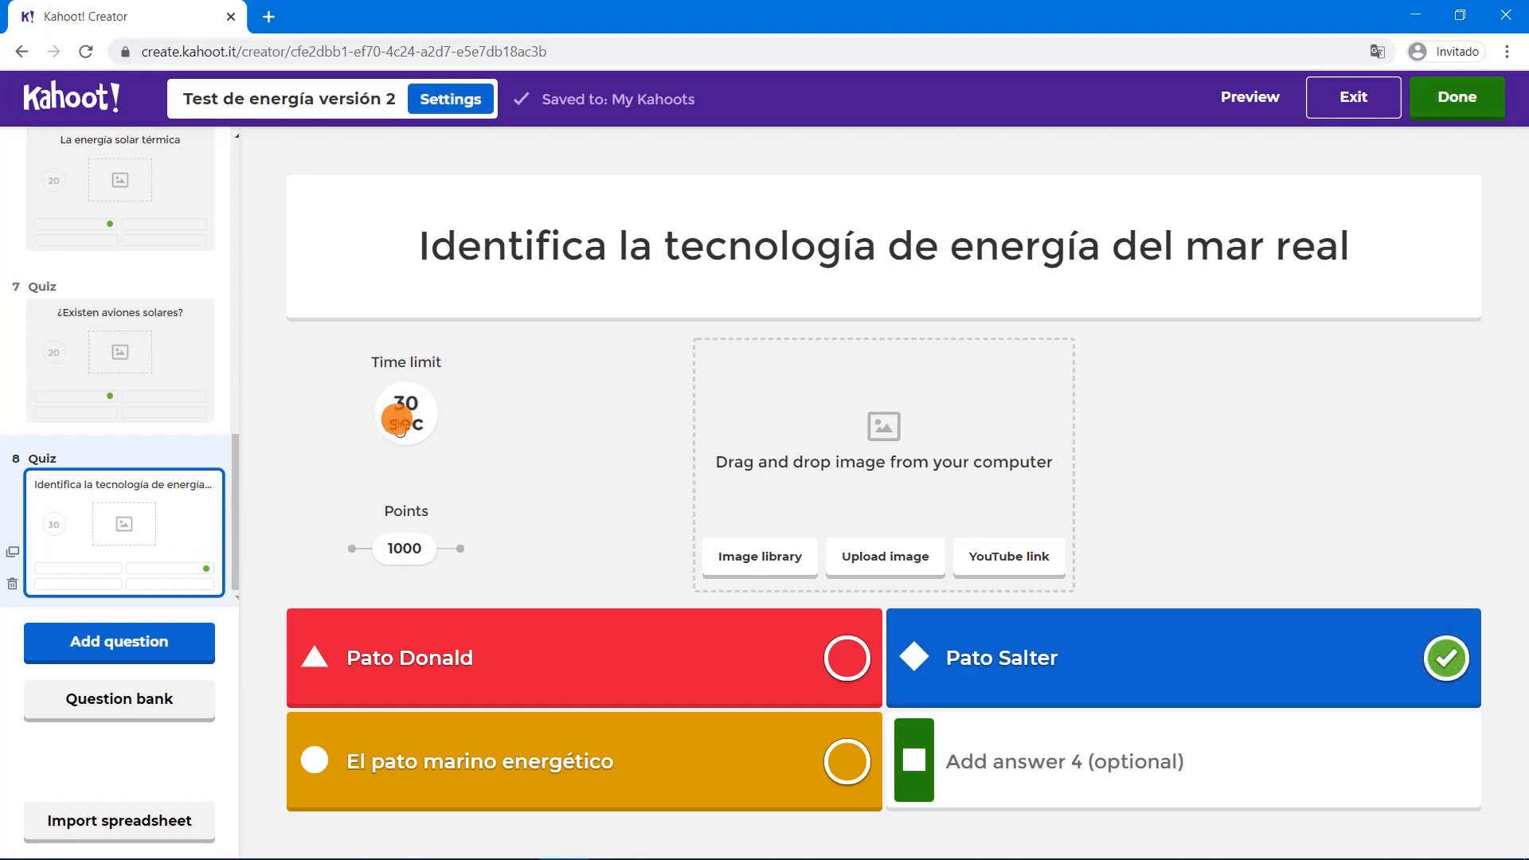
click(82, 370)
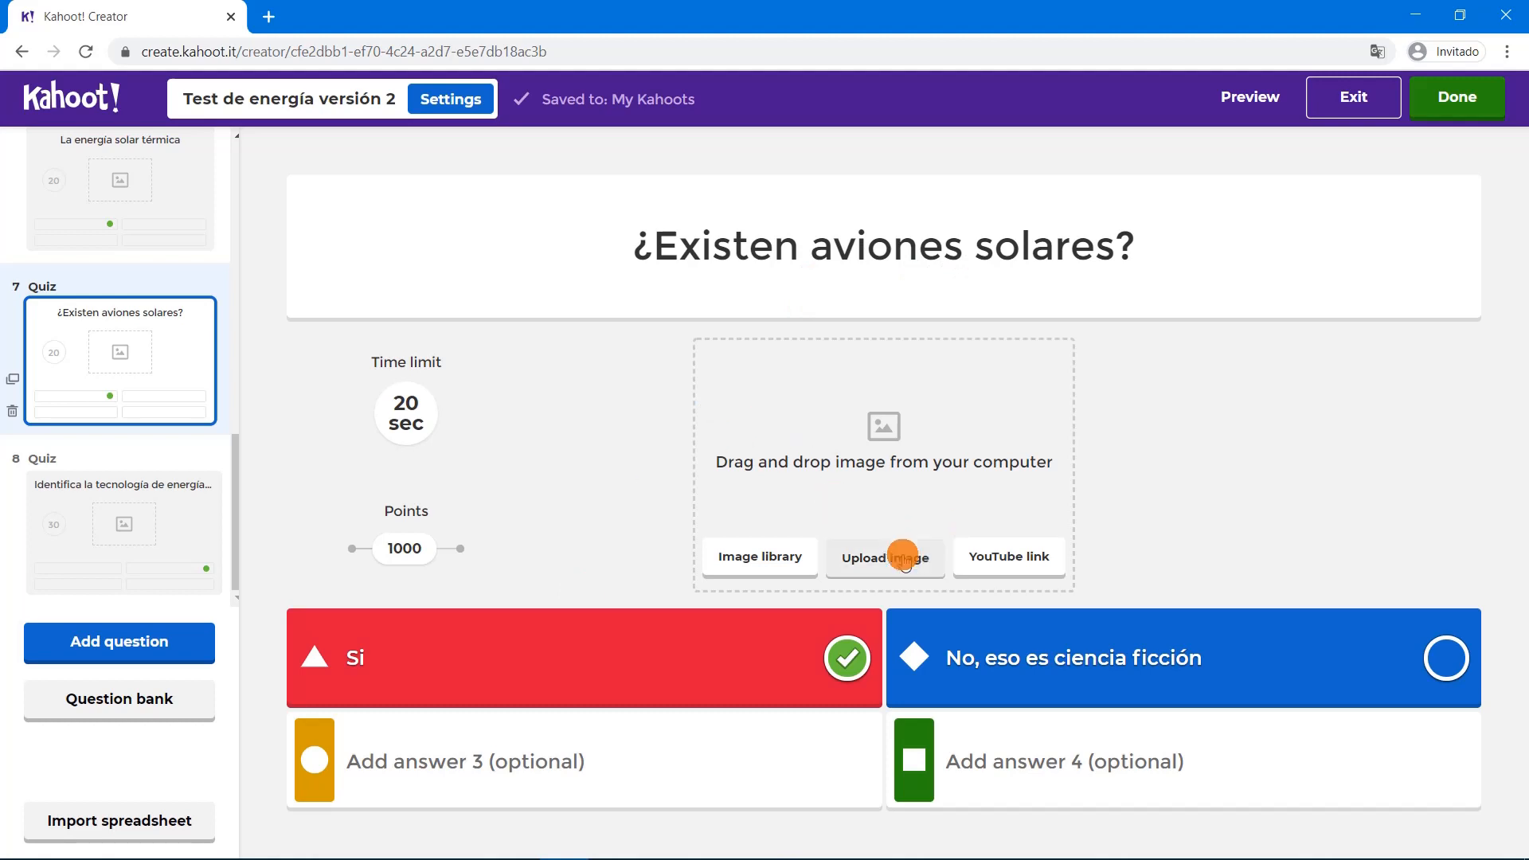
scroll(211, 463, up, 7)
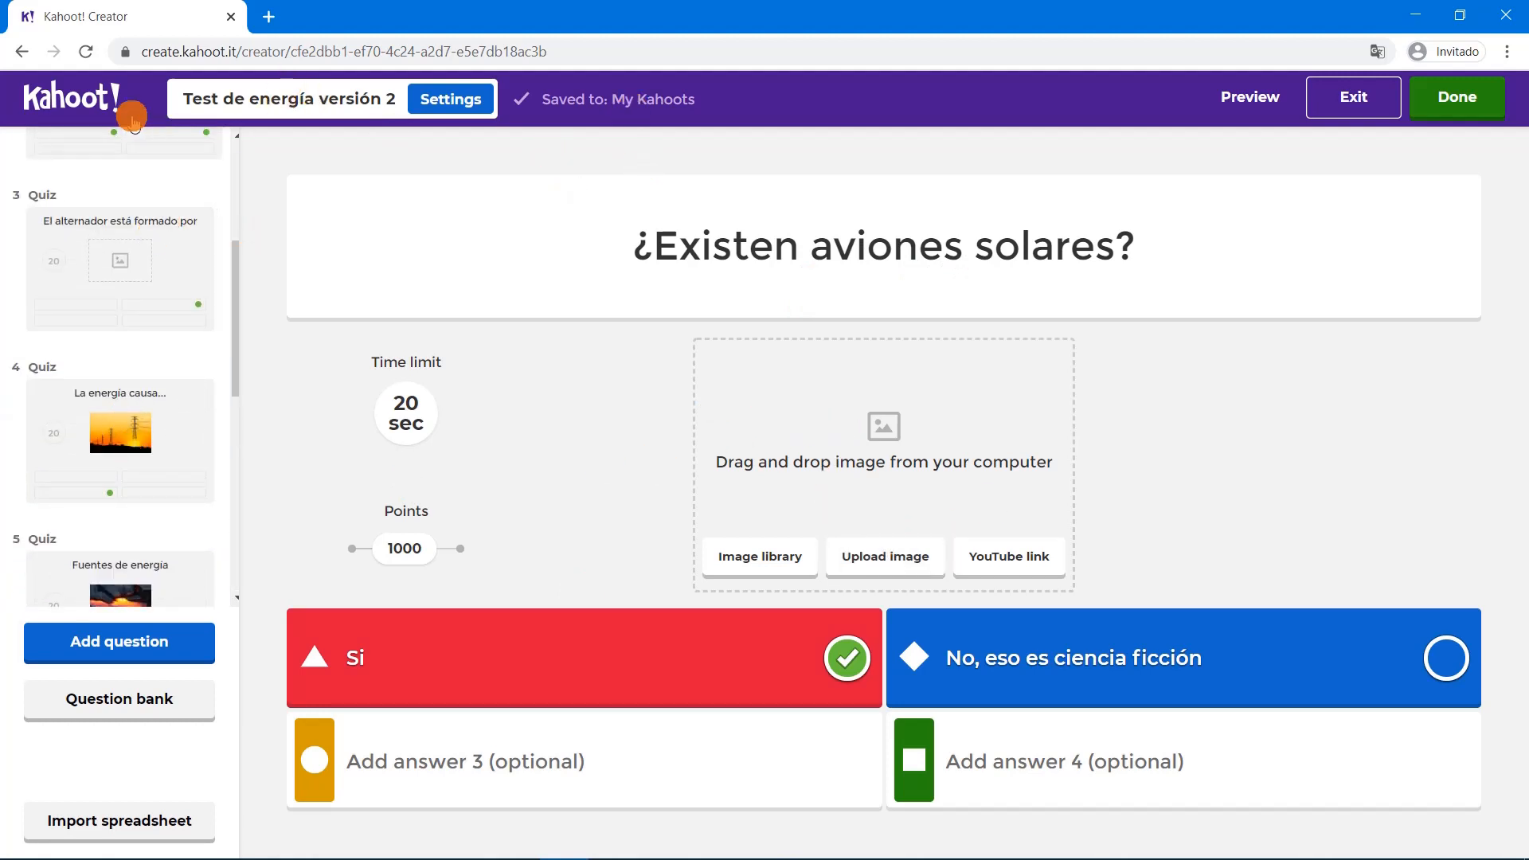
click(1455, 102)
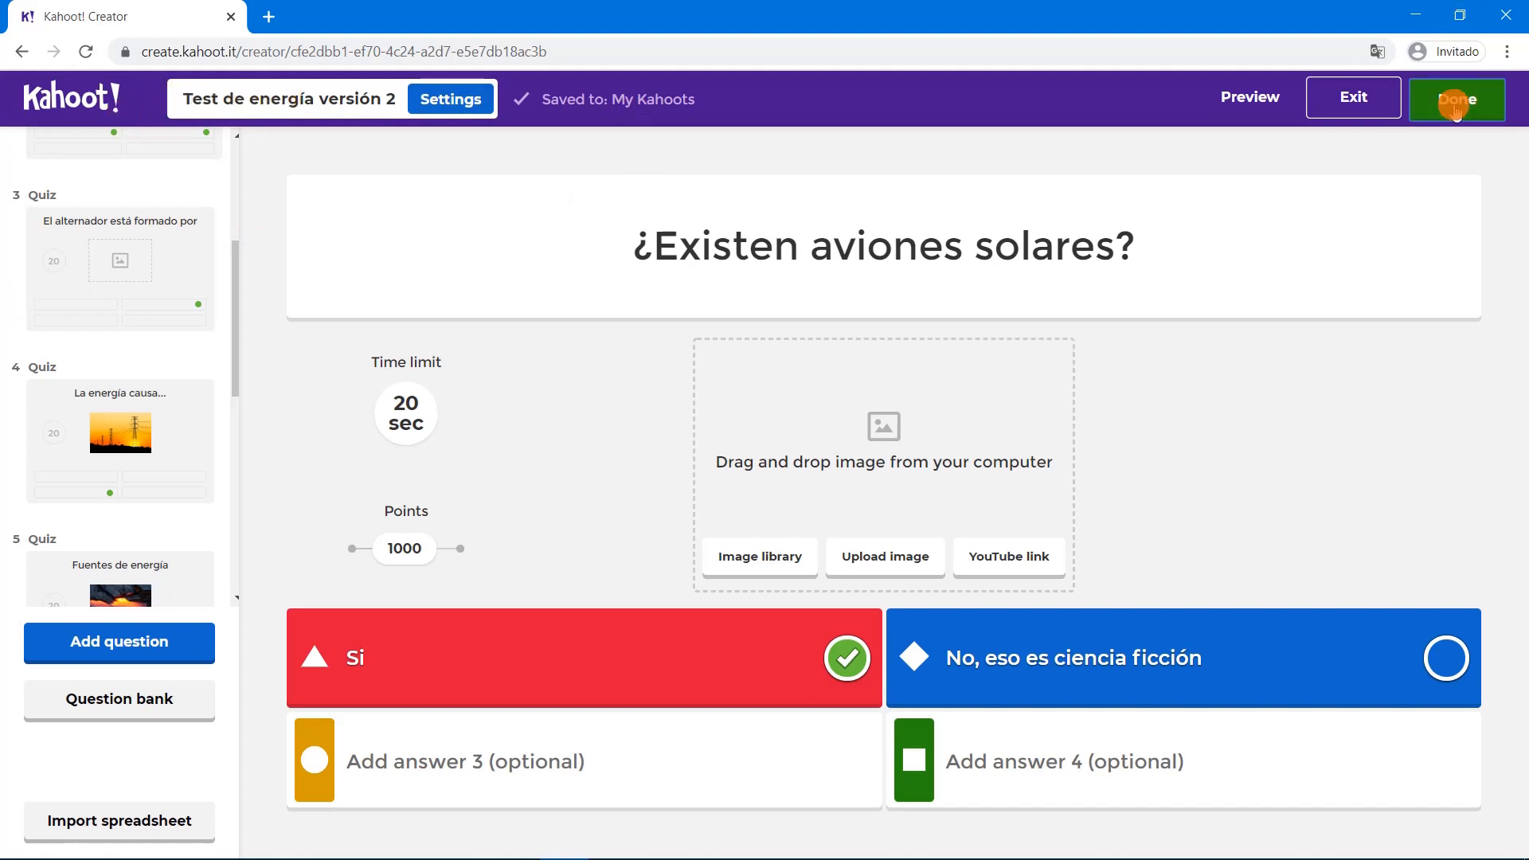